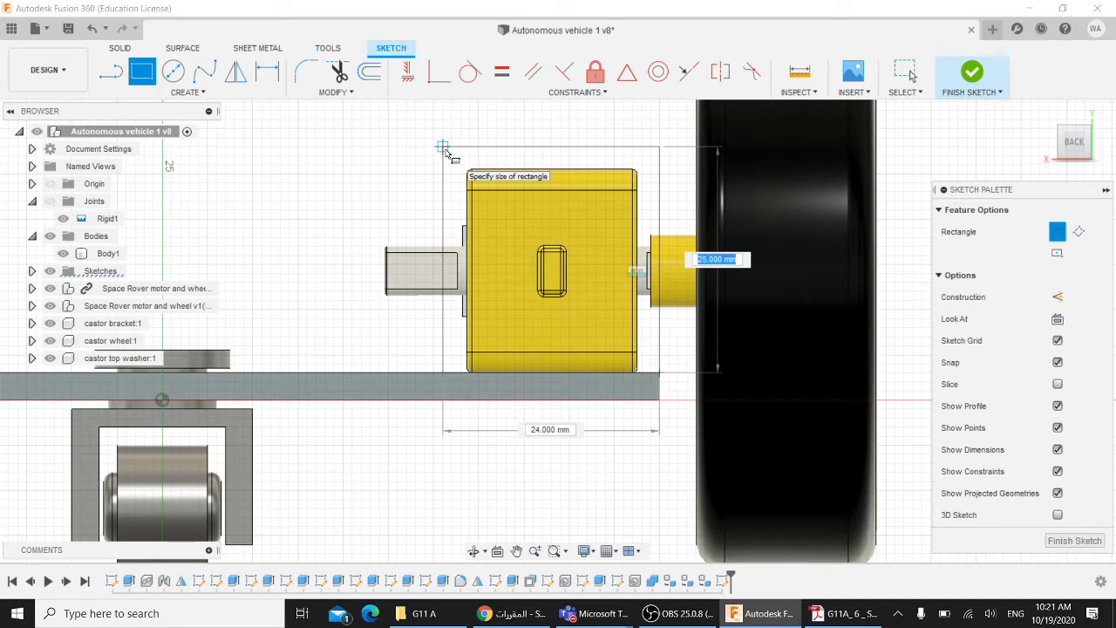
Complete a 24 mm by 25 mm rectangle around the motor profile, starting at the base plate's upper end corner
{"action": "key", "text": "Return"}
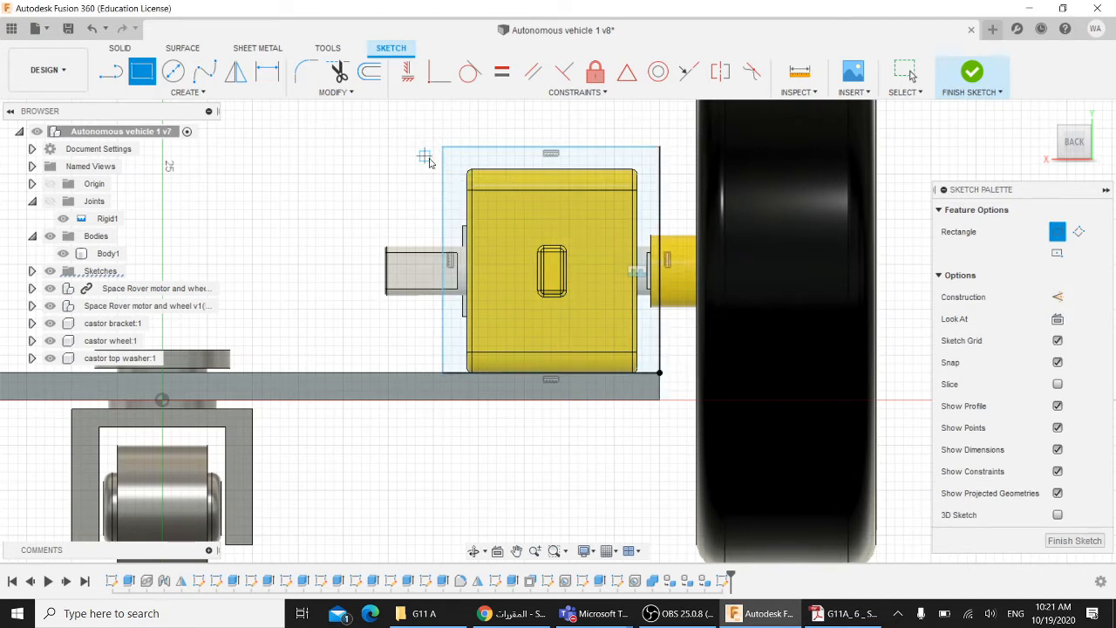
{"action": "key", "text": "Escape"}
{"action": "left_click", "coordinate": [452, 214]}
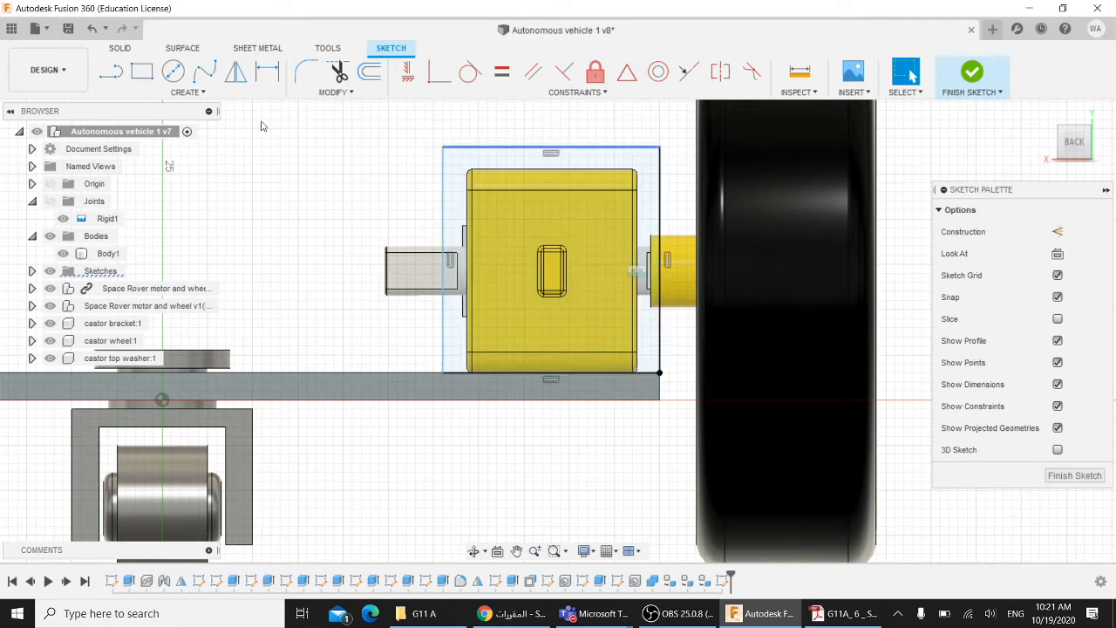
Dimension the rectangle's top edge 3 mm above the motor's upper corner point
{"action": "left_click", "coordinate": [187, 91]}
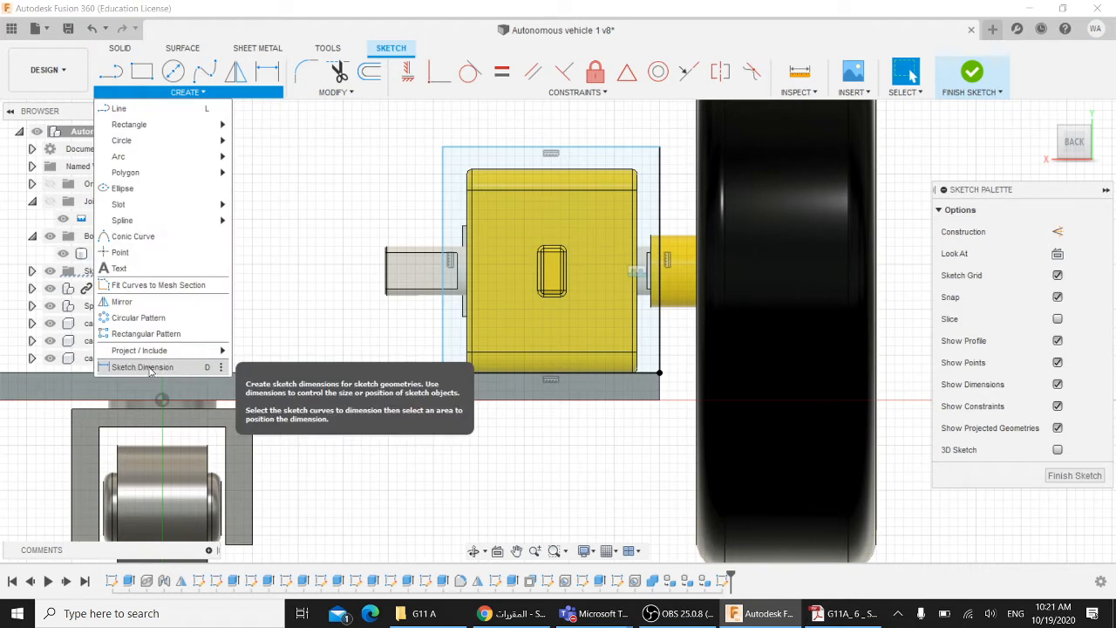
{"action": "left_click", "coordinate": [144, 367]}
{"action": "scroll", "coordinate": [399, 234], "scroll_direction": "up", "scroll_amount": 3}
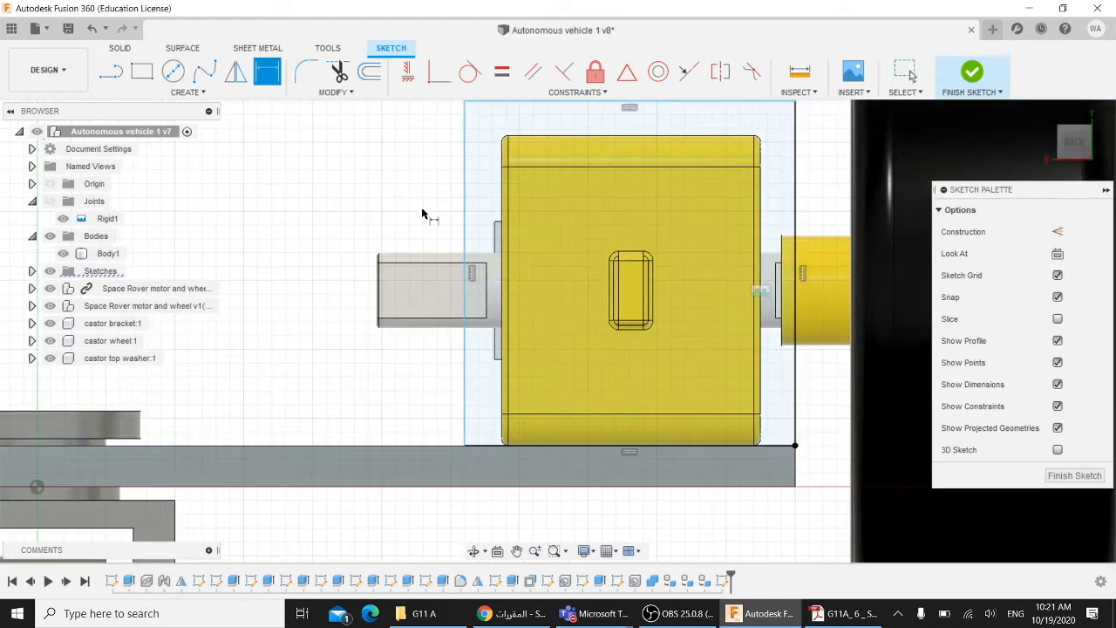
{"action": "middle_click_drag", "start_coordinate": [423, 210], "coordinate": [347, 267]}
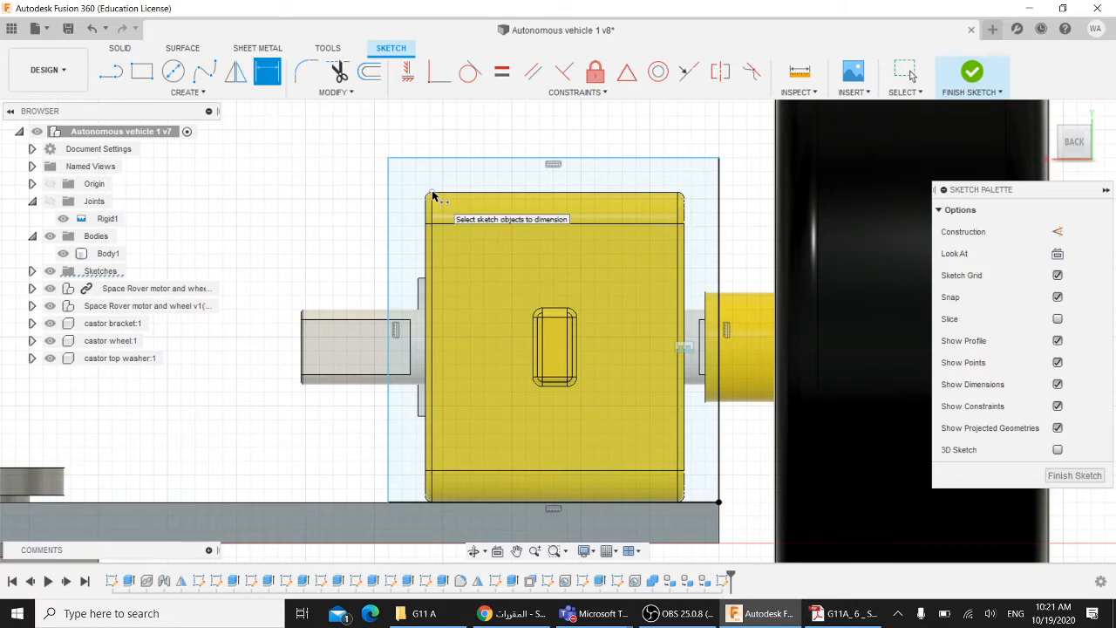
{"action": "left_click", "coordinate": [431, 193]}
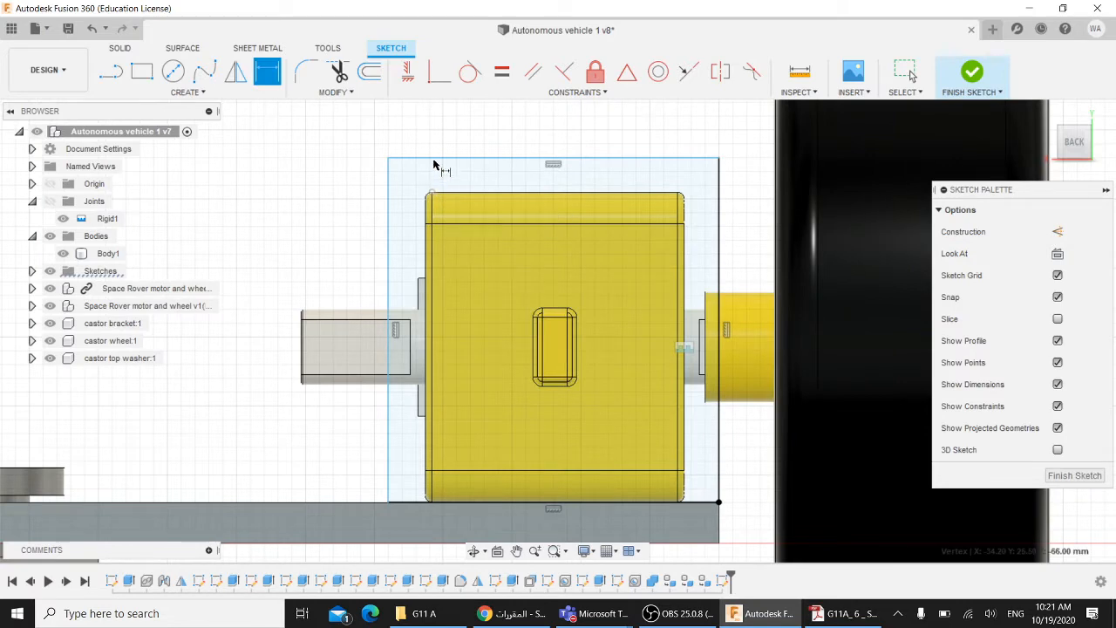
{"action": "left_click", "coordinate": [438, 160]}
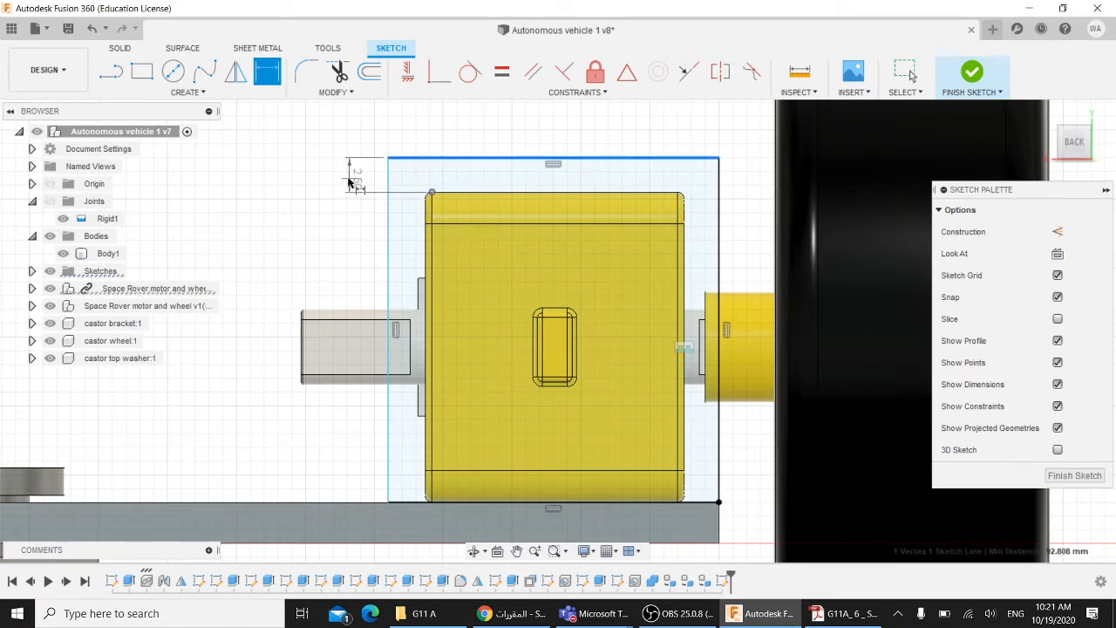
{"action": "left_click", "coordinate": [350, 183]}
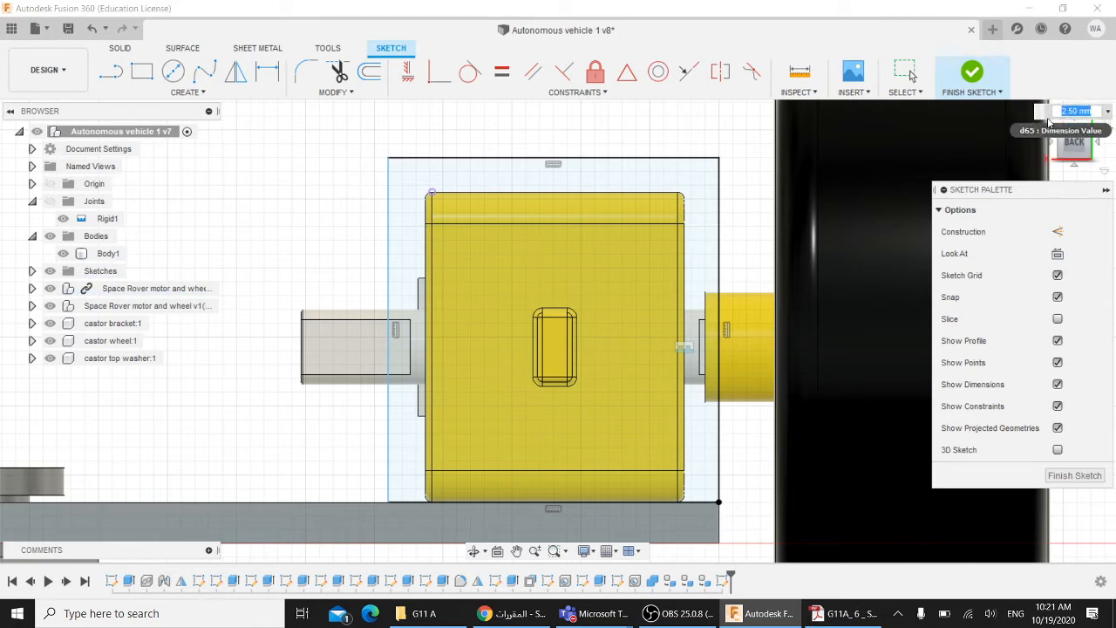
{"action": "type", "text": "3"}
{"action": "key", "text": "Return"}
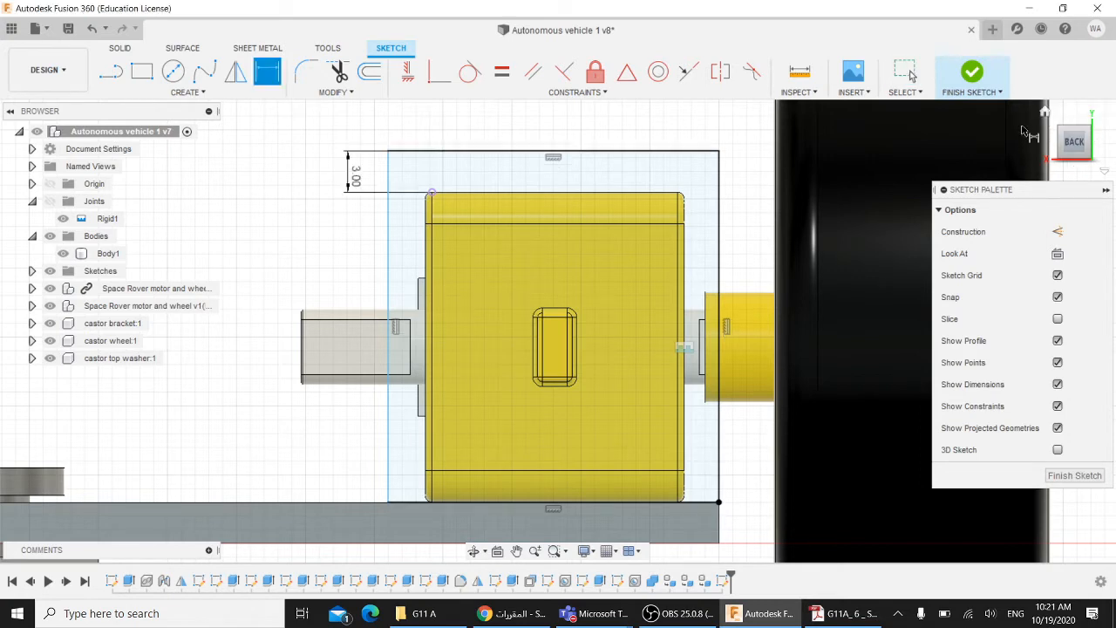
Switch to the PDF in Adobe Reader to check the rectangle's required offsets from the motor, and return to Fusion 360
{"action": "left_click", "coordinate": [842, 612]}
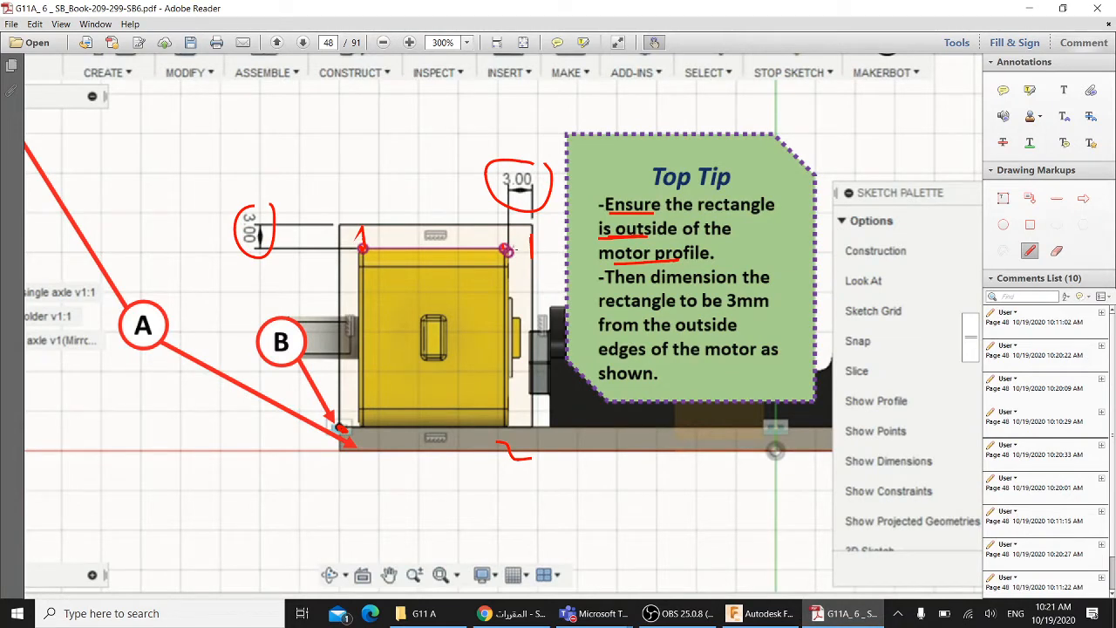
{"action": "left_click", "coordinate": [768, 613]}
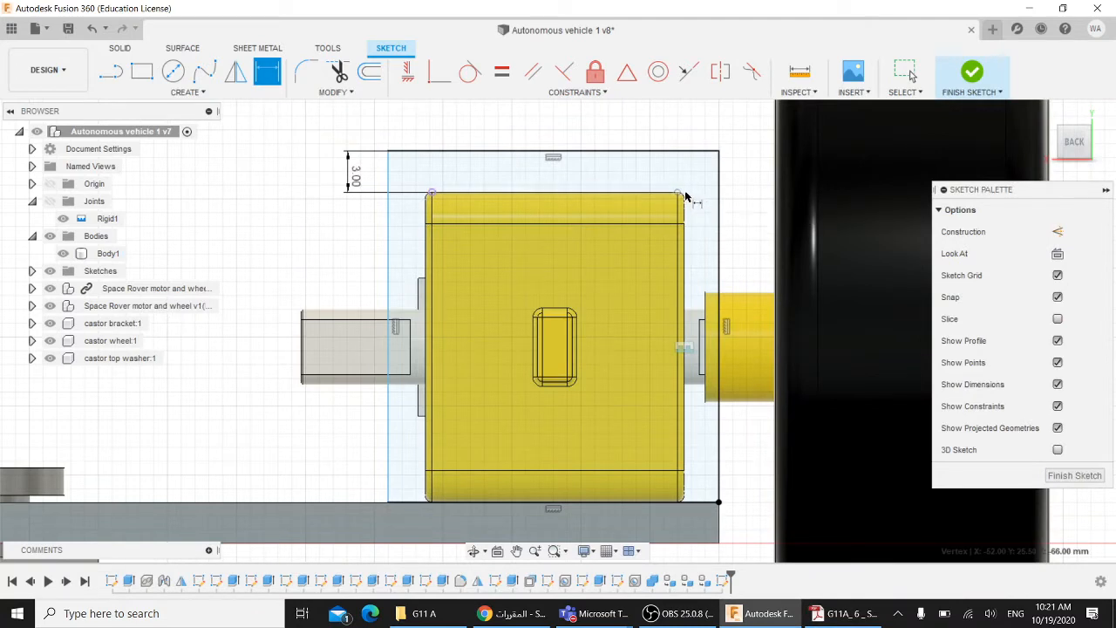
{"action": "left_click", "coordinate": [719, 195]}
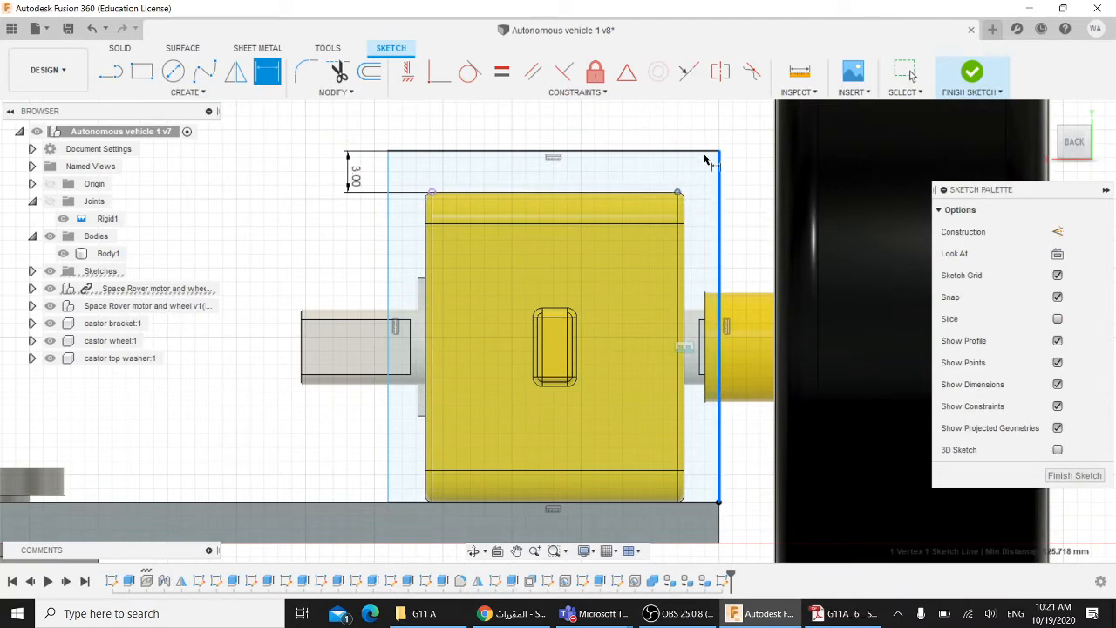
{"action": "left_click", "coordinate": [677, 192]}
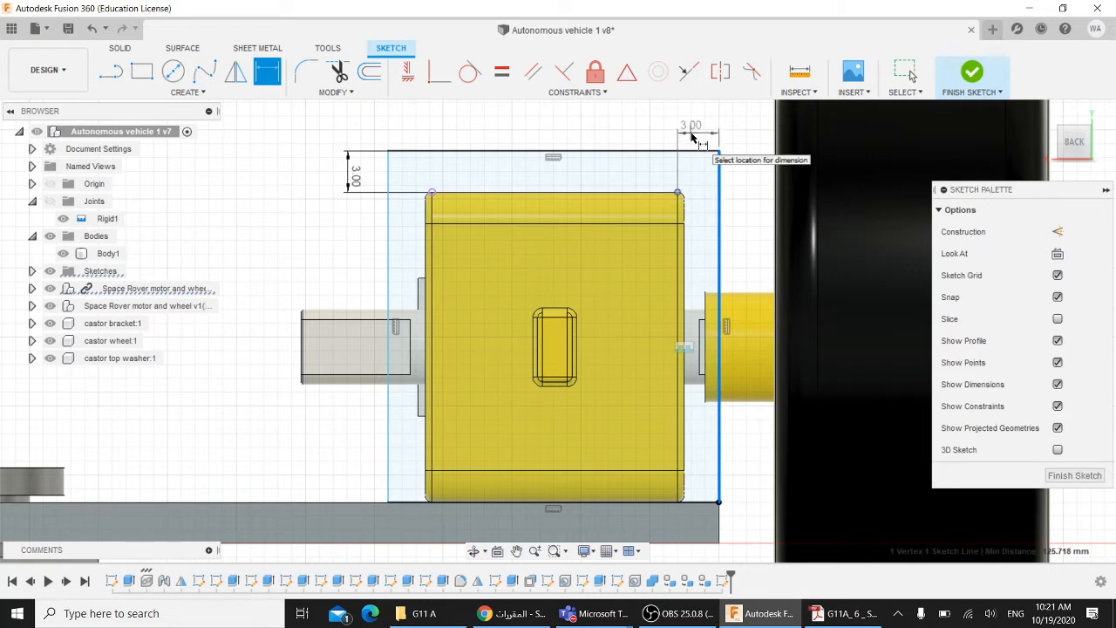
{"action": "key", "text": "Escape"}
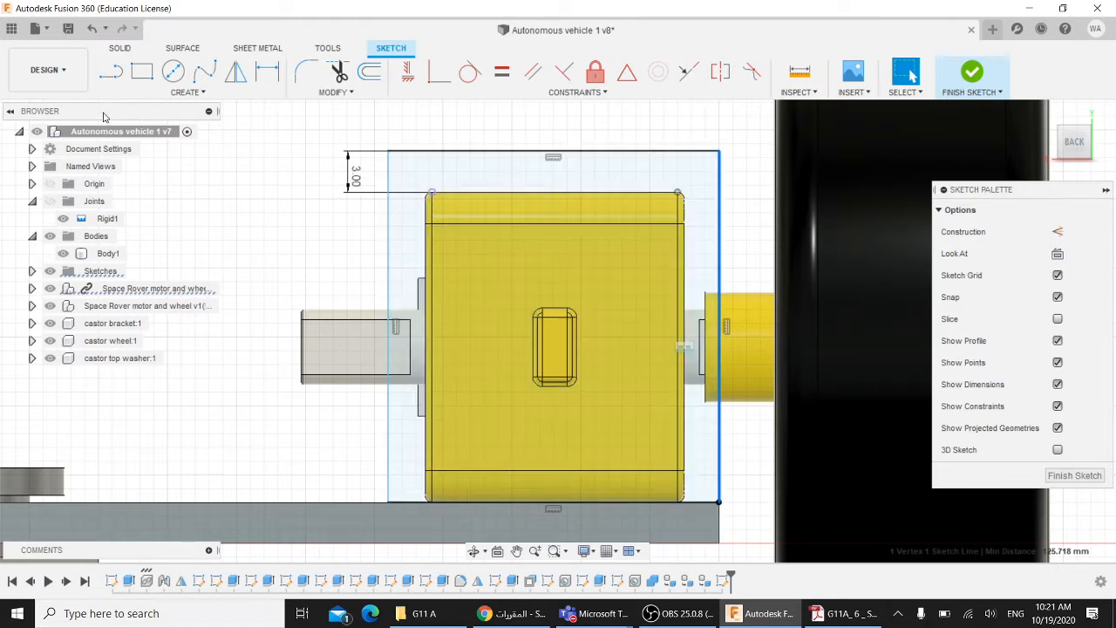
Dimension the rectangle's vertical edge farthest from the wheel 3 mm outside the motor's upper corner point
{"action": "left_click", "coordinate": [185, 92]}
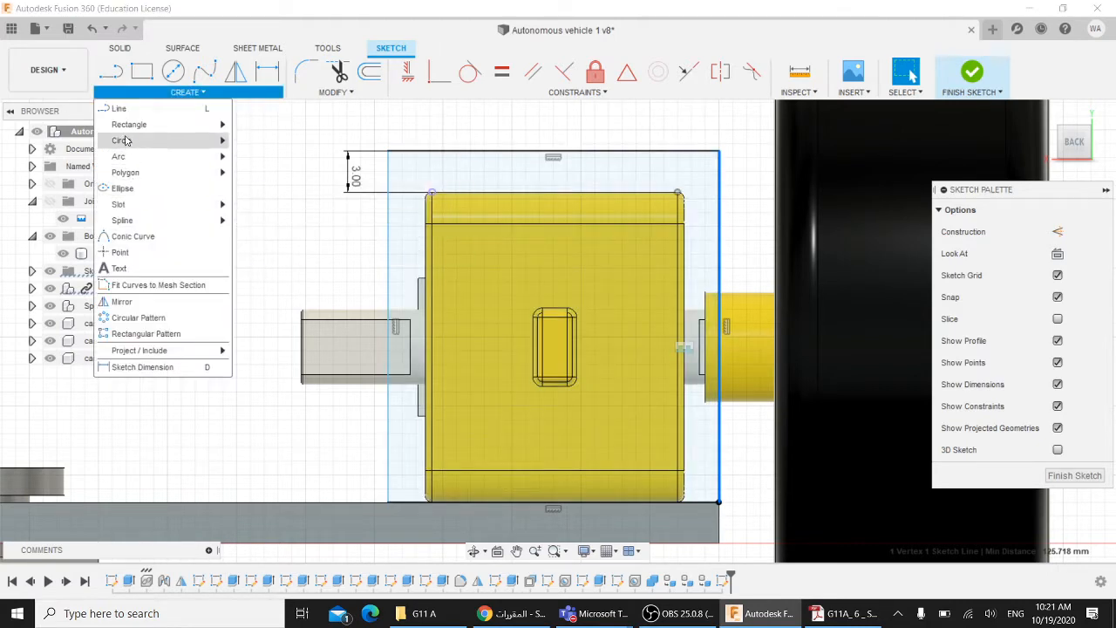
{"action": "mouse_move", "coordinate": [156, 125]}
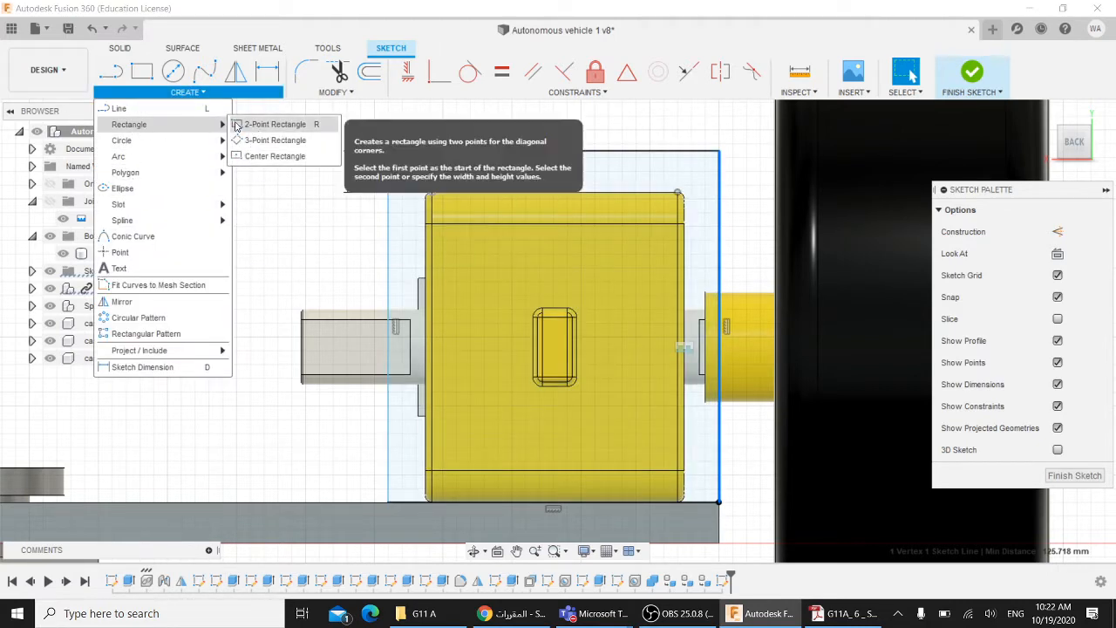
{"action": "left_click", "coordinate": [144, 366]}
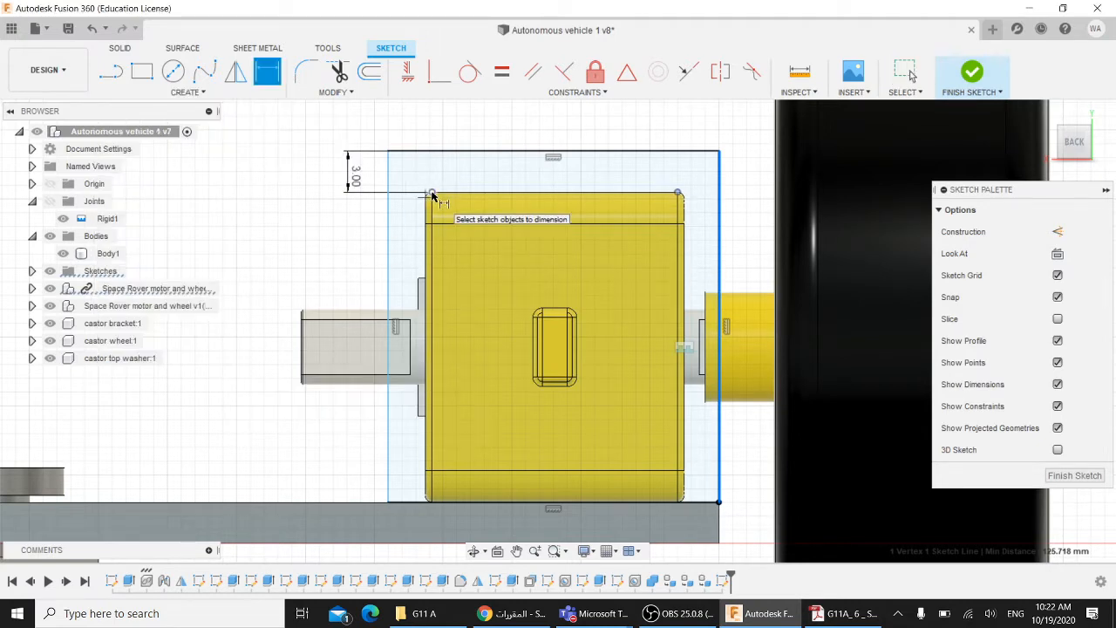
{"action": "left_click", "coordinate": [432, 194]}
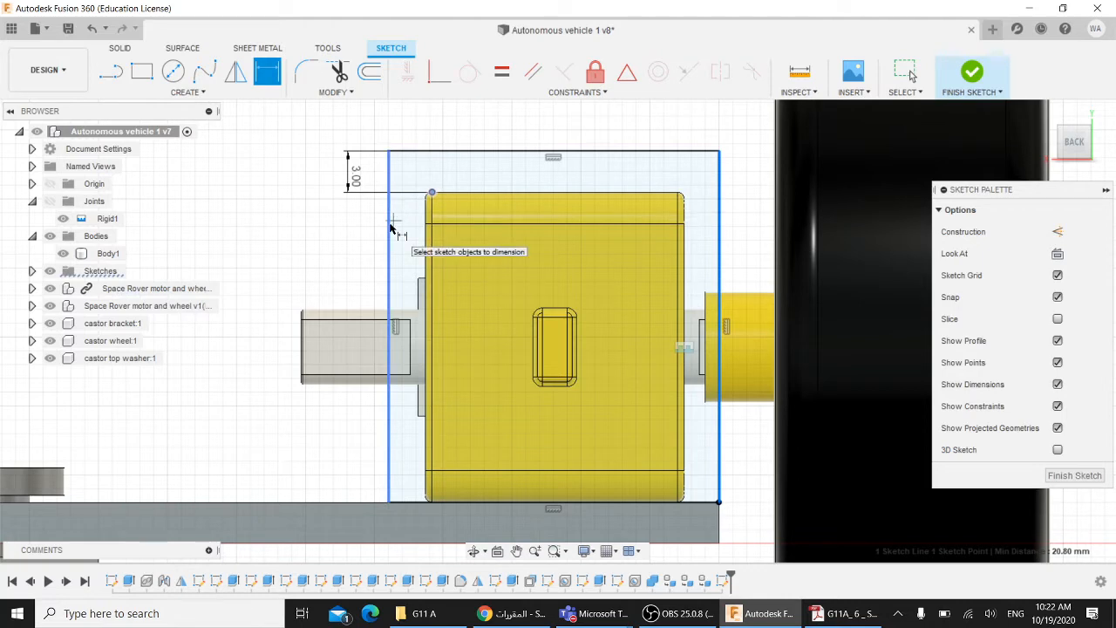
{"action": "left_click", "coordinate": [390, 226]}
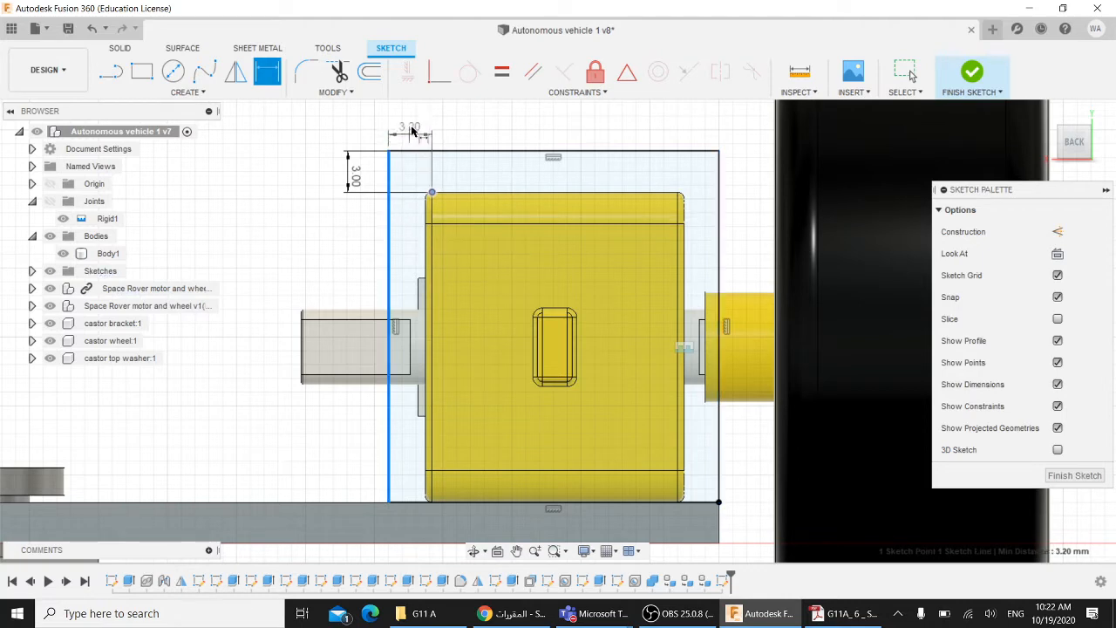
{"action": "left_click", "coordinate": [415, 117]}
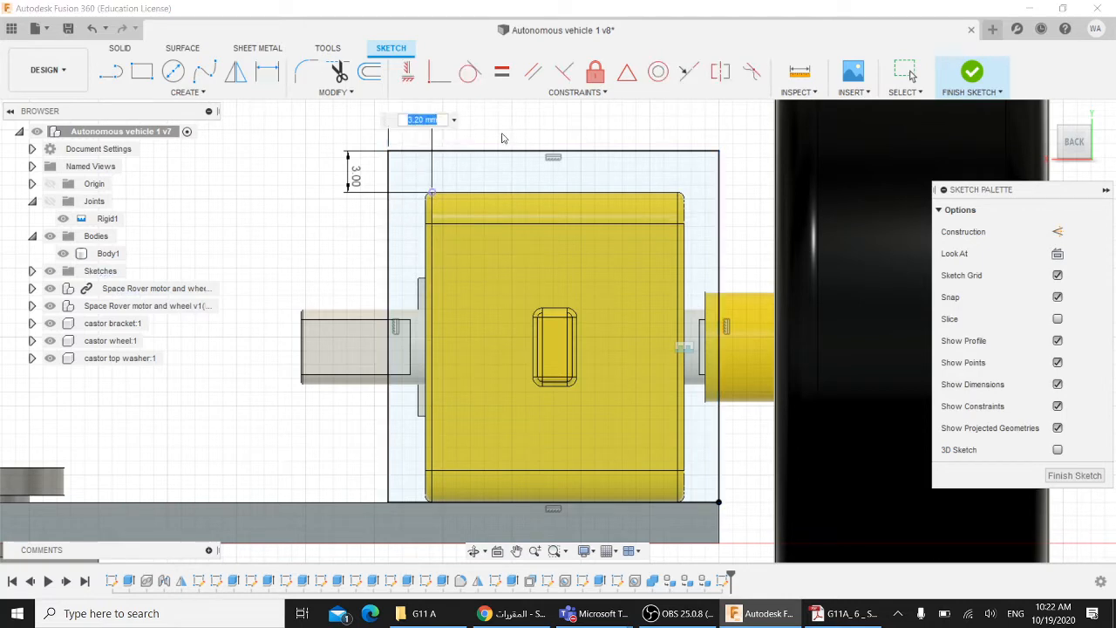
{"action": "type", "text": "3"}
{"action": "key", "text": "Return"}
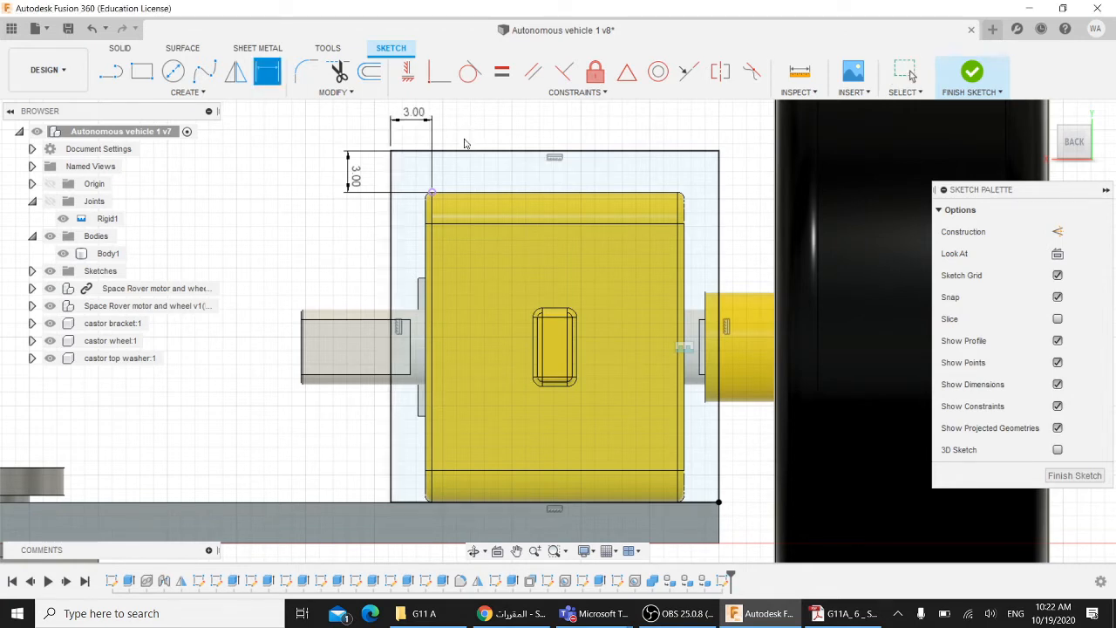
{"action": "key", "text": "Escape"}
Move the vertical 3 mm dimension slightly farther away from the rectangle and finish the sketch
{"action": "left_click", "coordinate": [455, 155]}
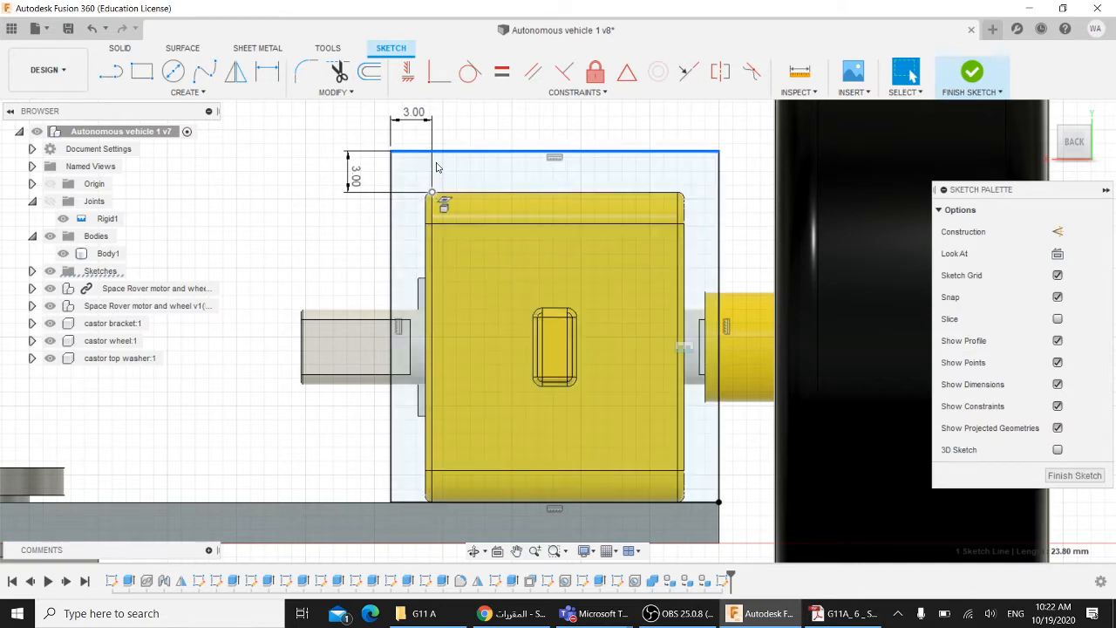
{"action": "left_click_drag", "start_coordinate": [330, 184], "coordinate": [310, 183]}
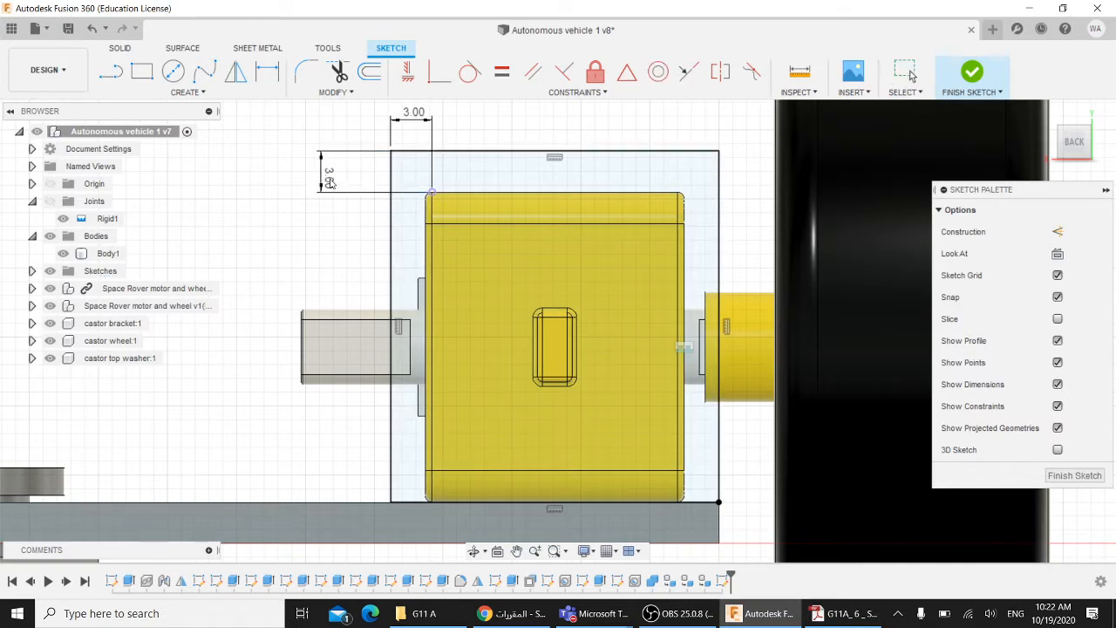
{"action": "key", "text": "Escape"}
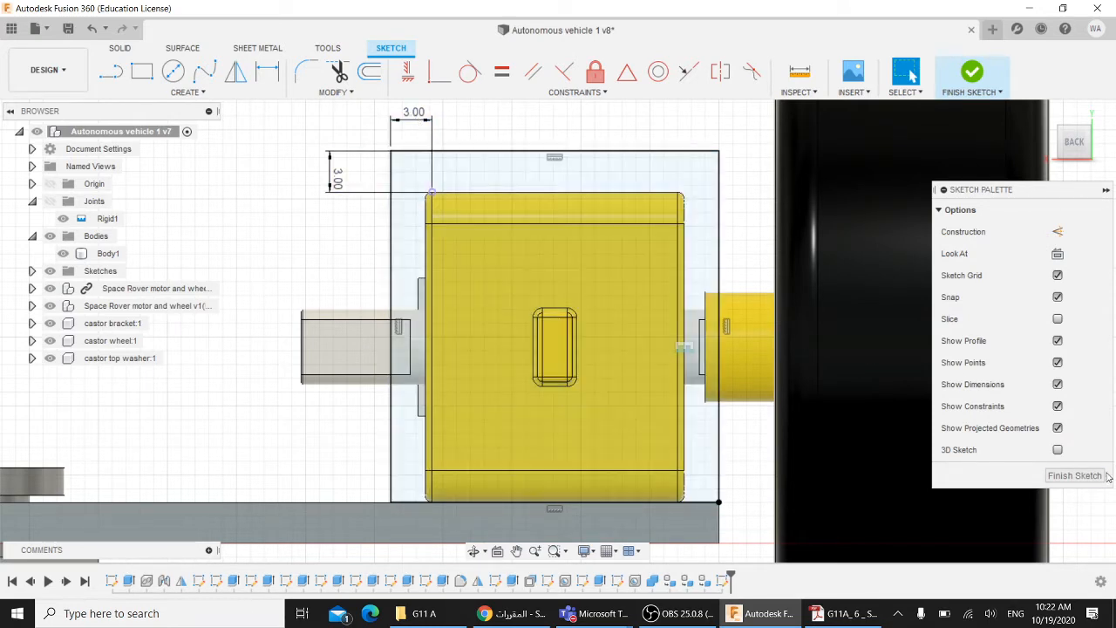
{"action": "left_click", "coordinate": [1074, 475]}
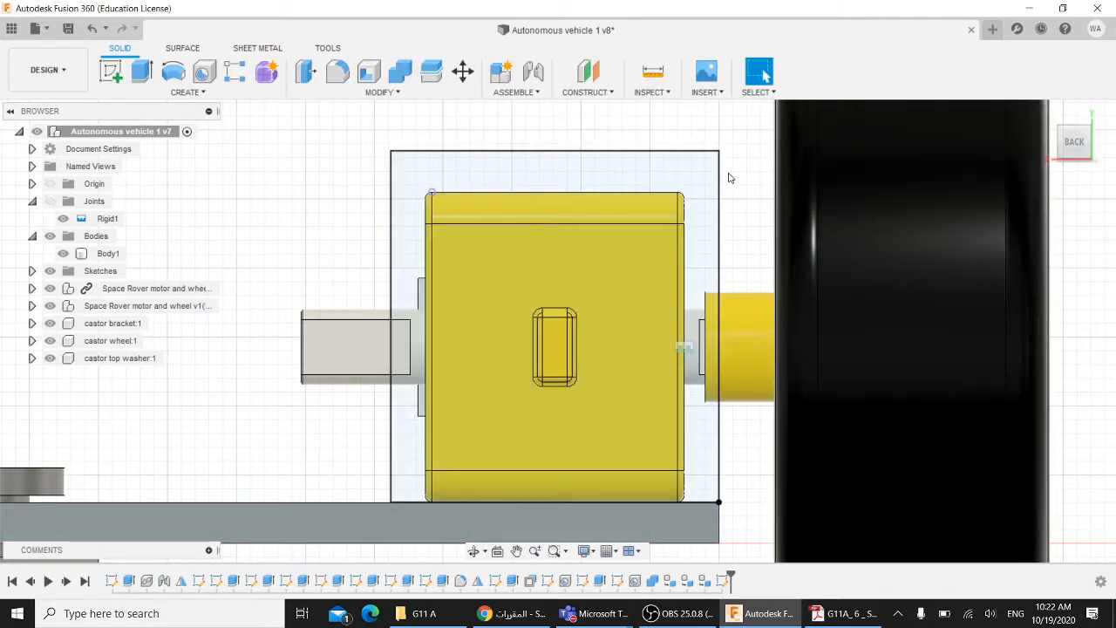
Extrude the rectangle profile around the motor, setting the extent to To Object
{"action": "middle_click_drag", "start_coordinate": [731, 178], "coordinate": [747, 183], "text": "shift"}
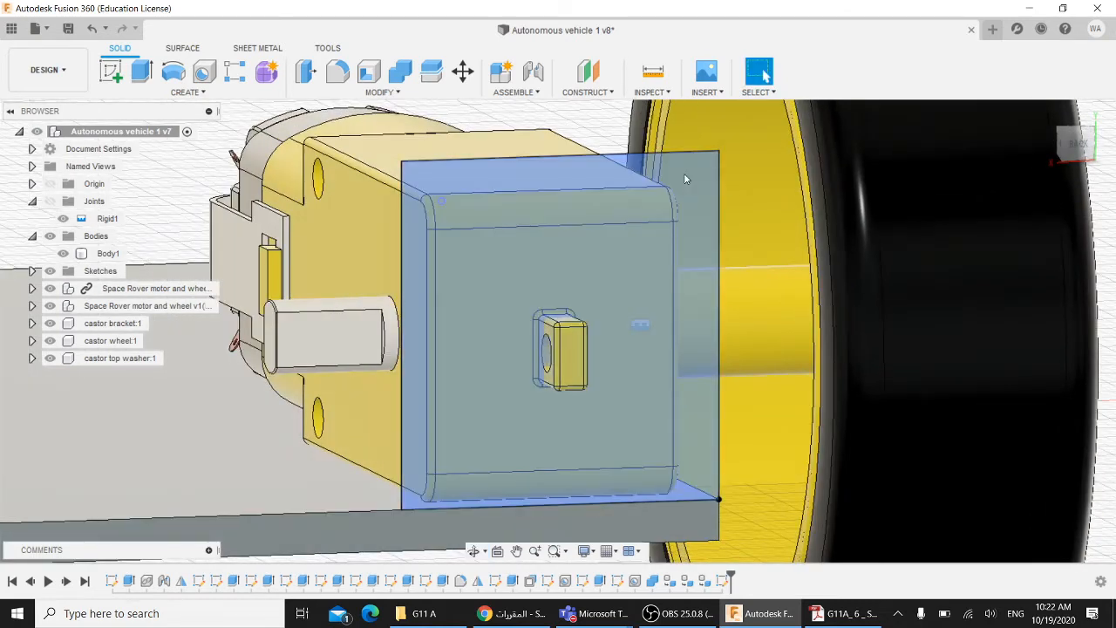
{"action": "left_click", "coordinate": [685, 179]}
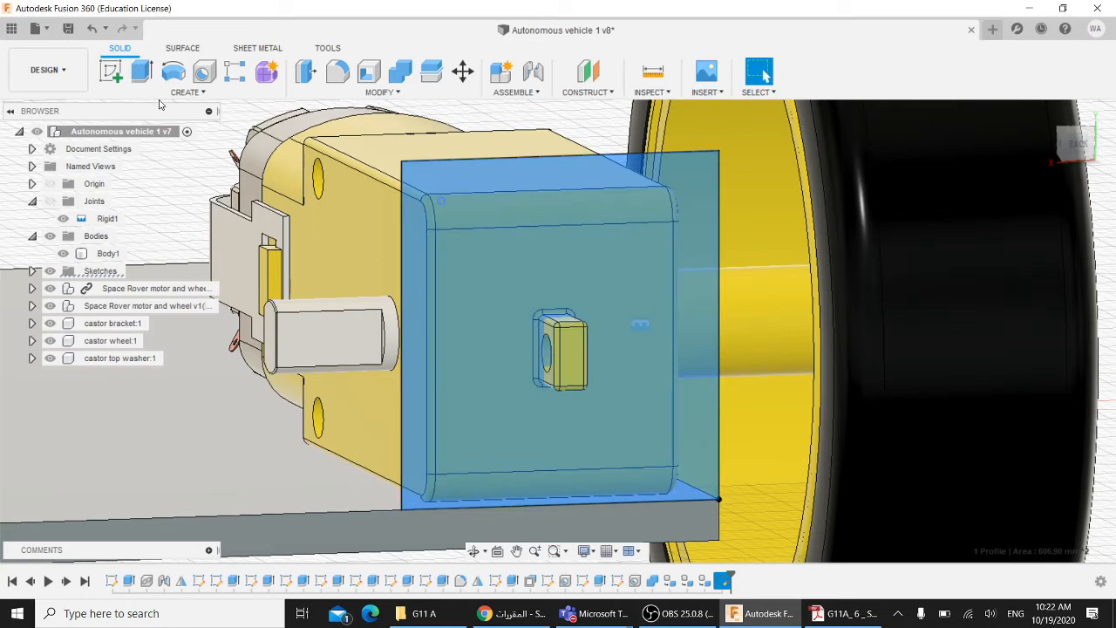
{"action": "left_click", "coordinate": [1077, 144]}
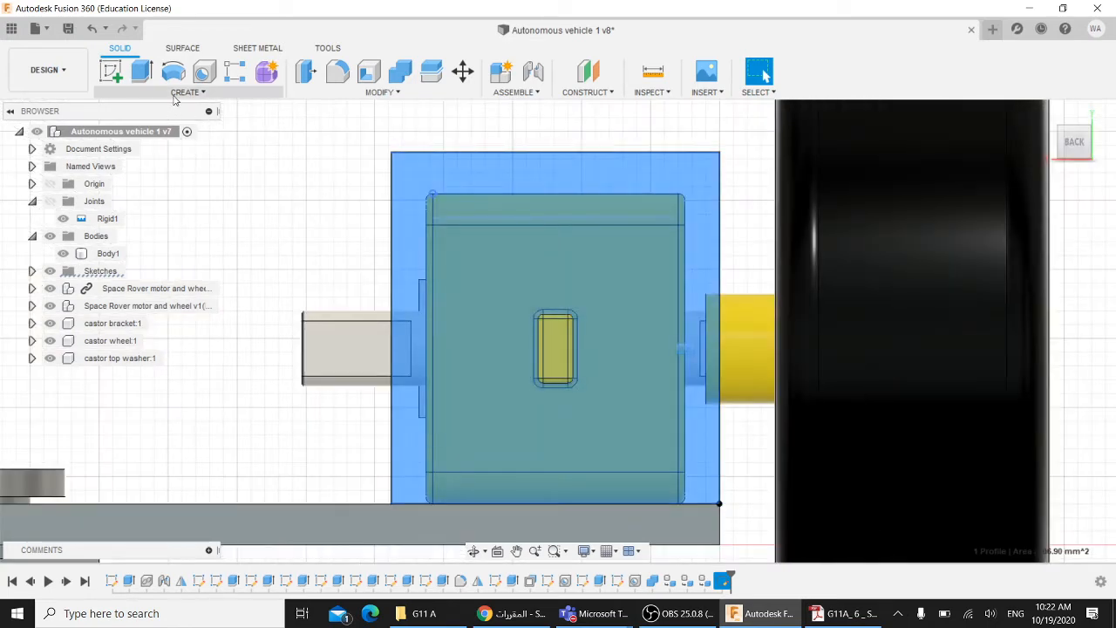
{"action": "left_click", "coordinate": [176, 95]}
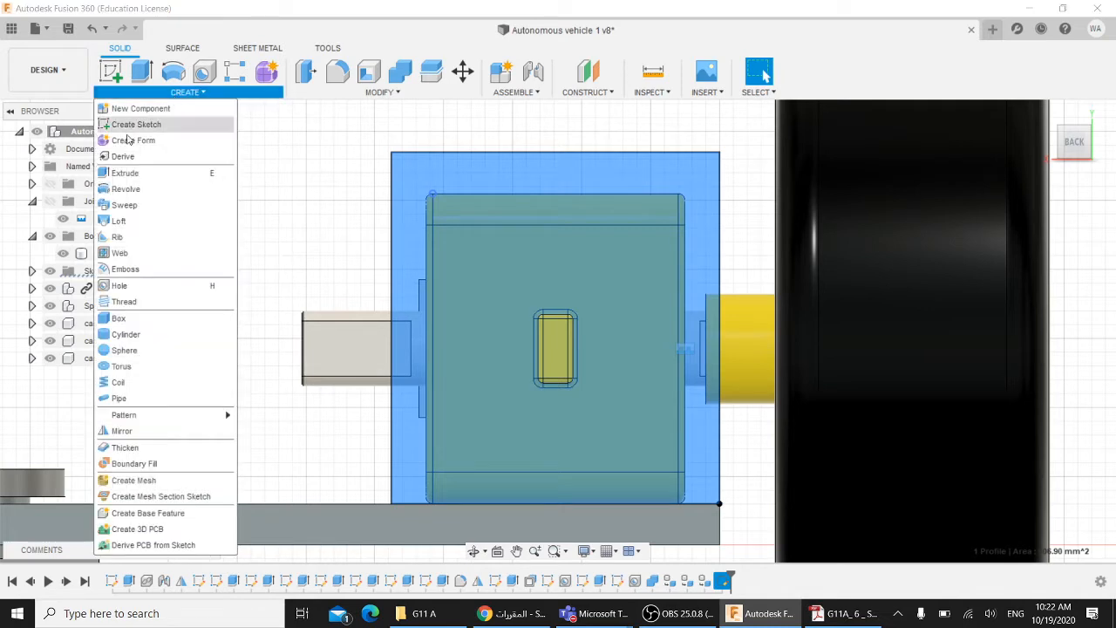
{"action": "left_click", "coordinate": [131, 177]}
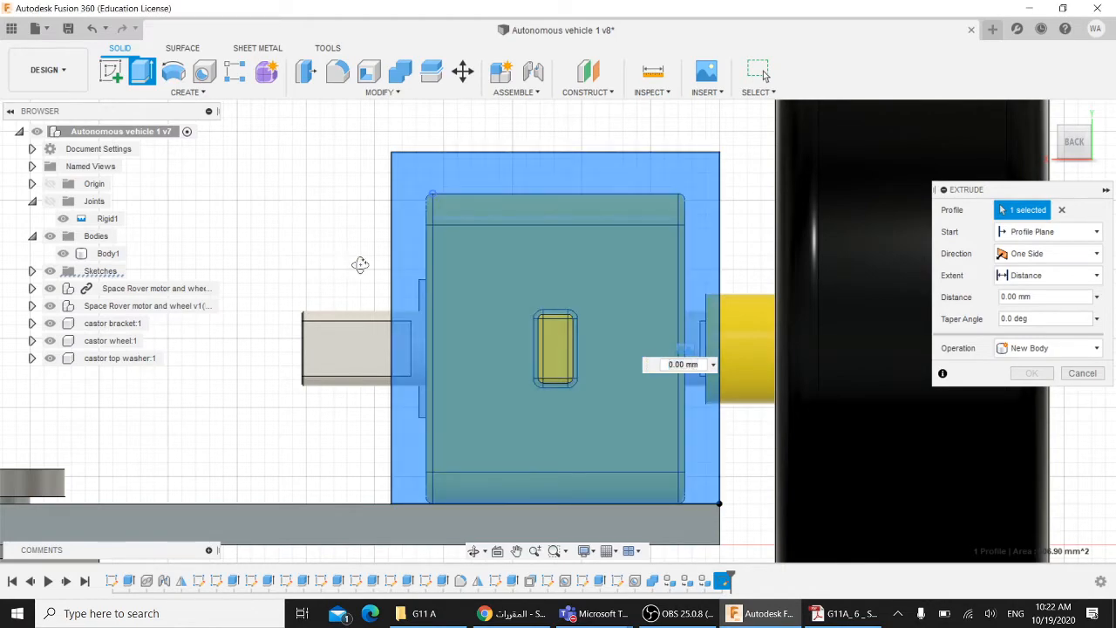
{"action": "middle_click_drag", "start_coordinate": [356, 261], "coordinate": [403, 266], "text": "shift"}
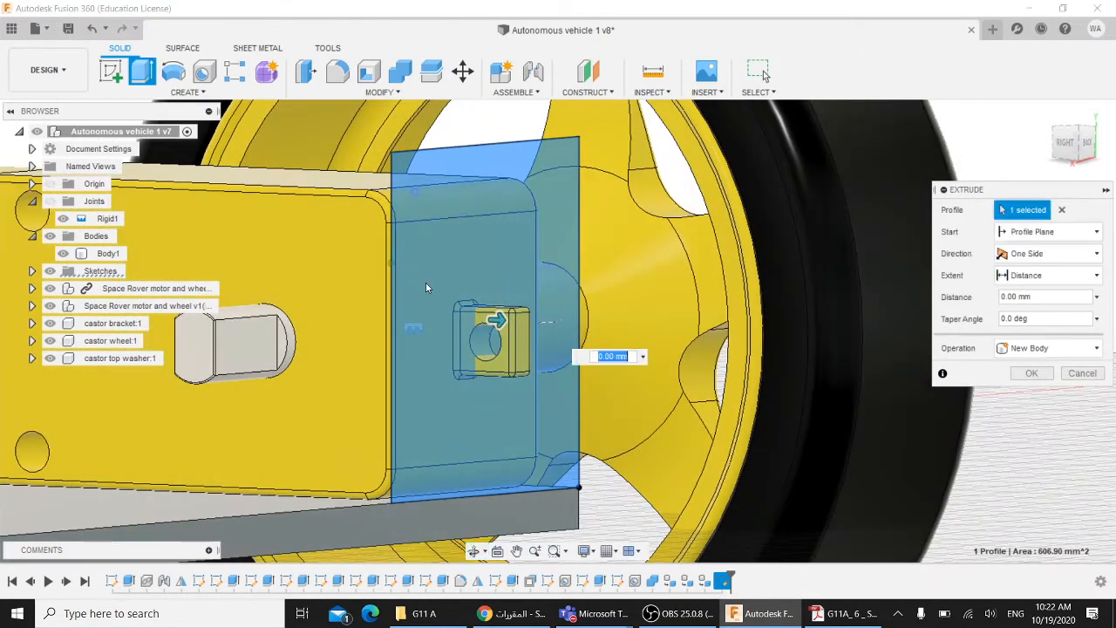
{"action": "scroll", "coordinate": [479, 312], "scroll_direction": "down", "scroll_amount": 3}
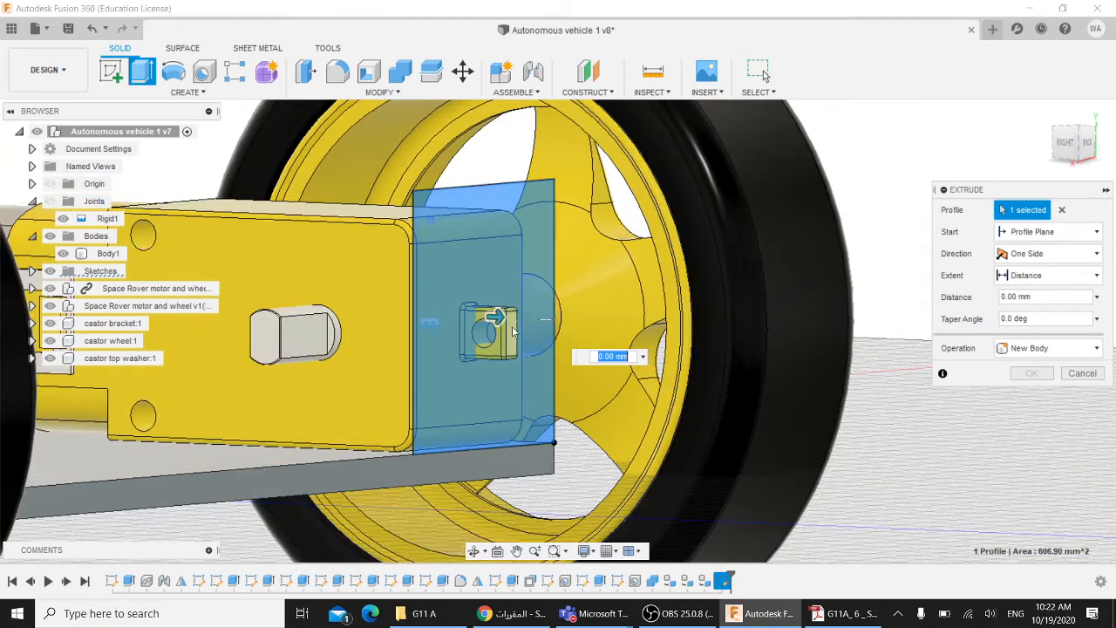
{"action": "scroll", "coordinate": [482, 314], "scroll_direction": "up", "scroll_amount": 2}
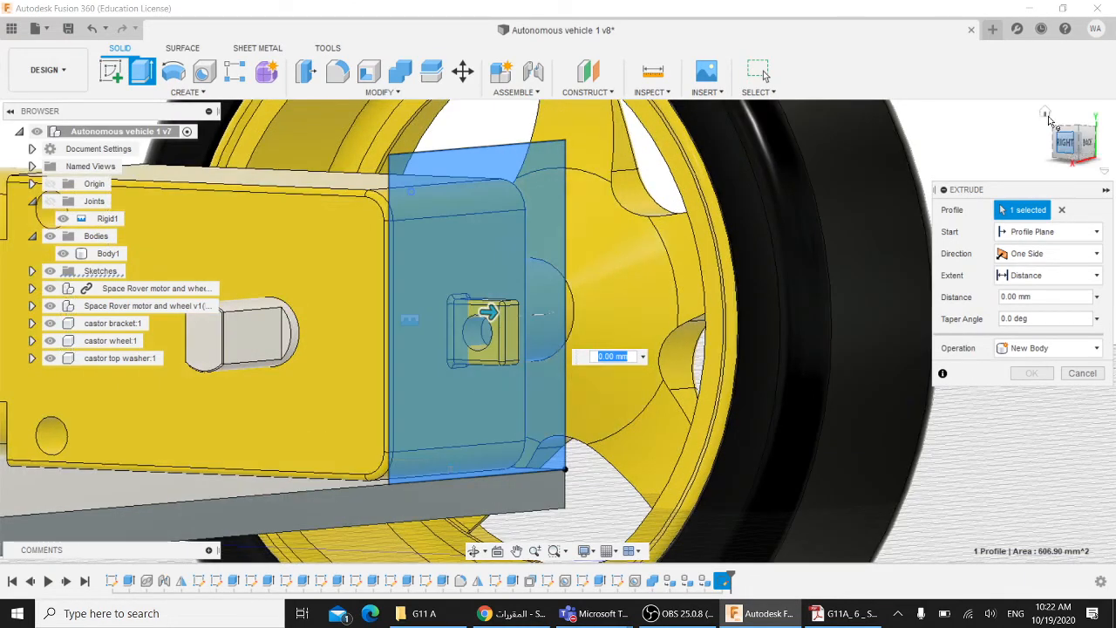
{"action": "scroll", "coordinate": [958, 154], "scroll_direction": "down", "scroll_amount": 2}
{"action": "scroll", "coordinate": [931, 146], "scroll_direction": "down", "scroll_amount": 1}
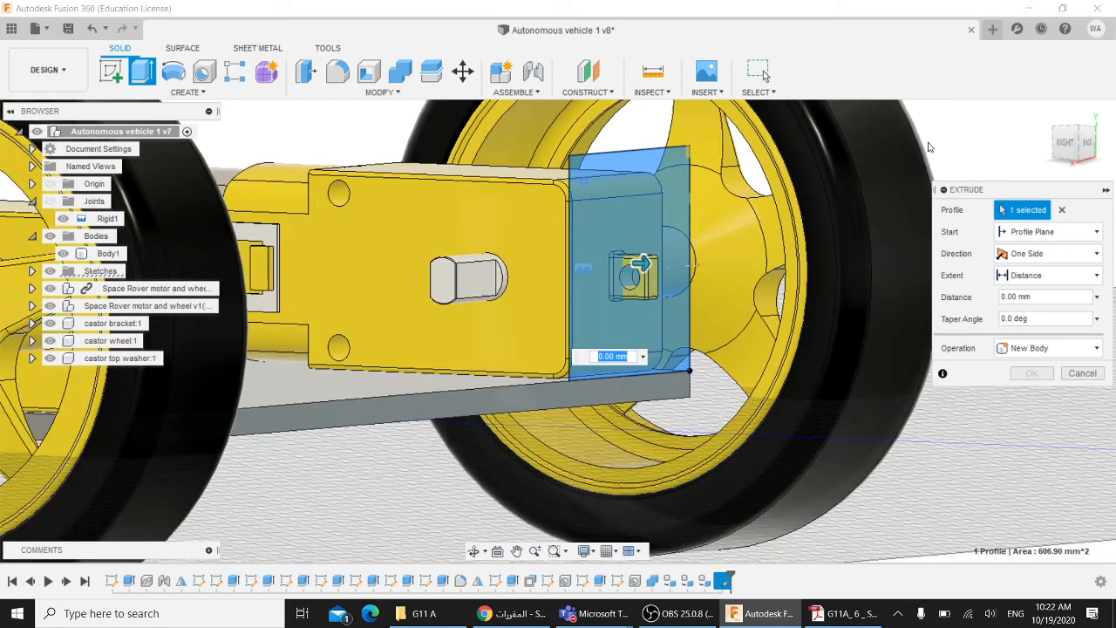
{"action": "middle_click_drag", "start_coordinate": [953, 154], "coordinate": [1008, 158], "text": "shift"}
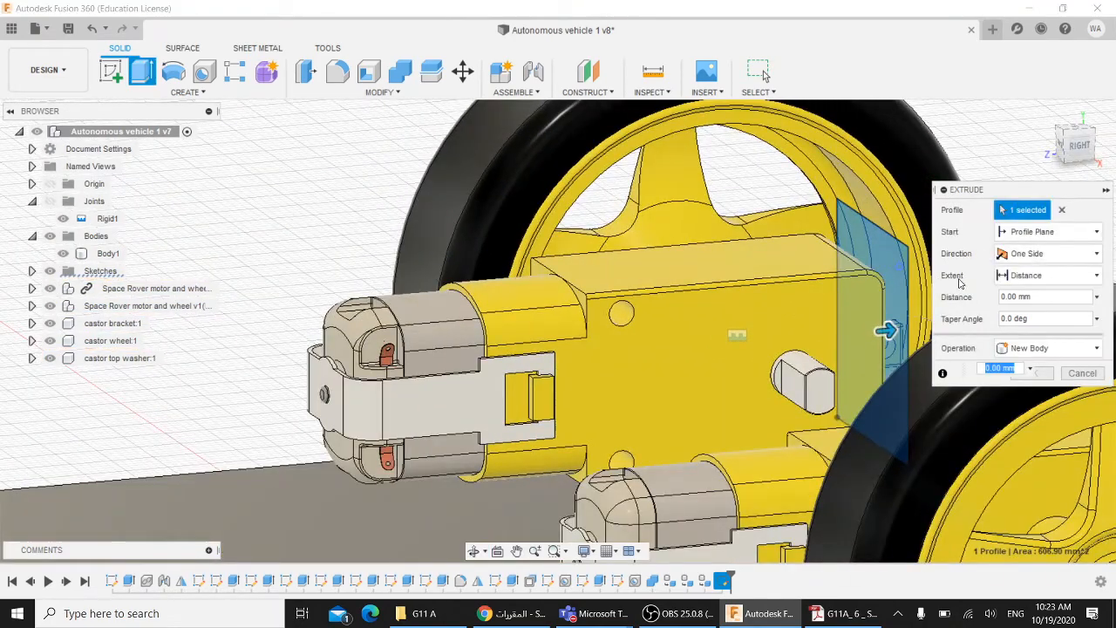
{"action": "left_click", "coordinate": [1027, 277]}
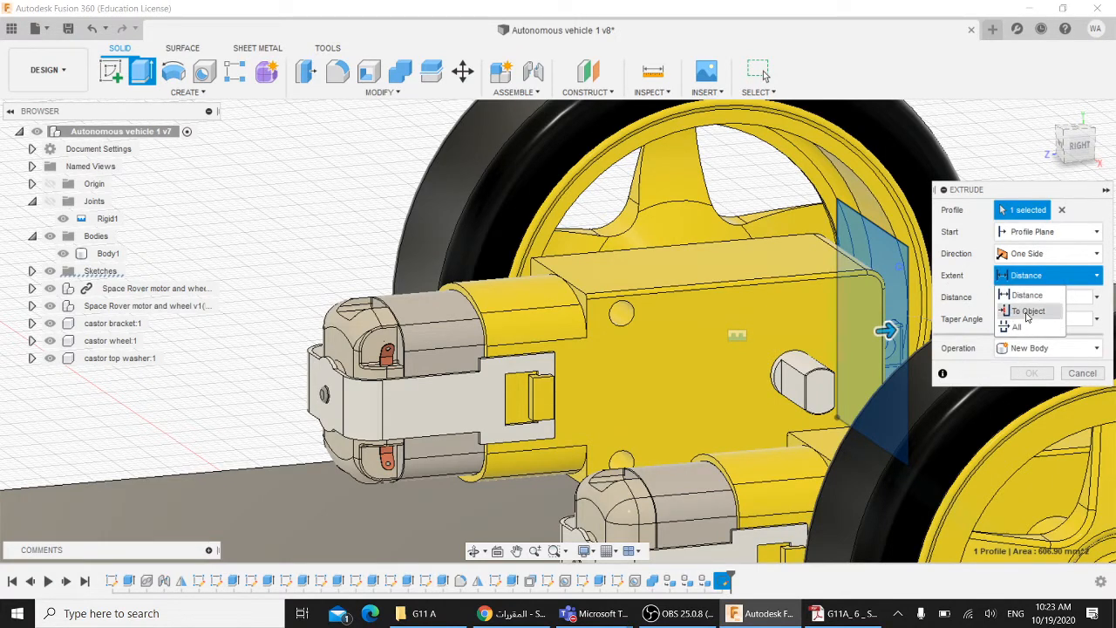
{"action": "left_click", "coordinate": [1028, 311]}
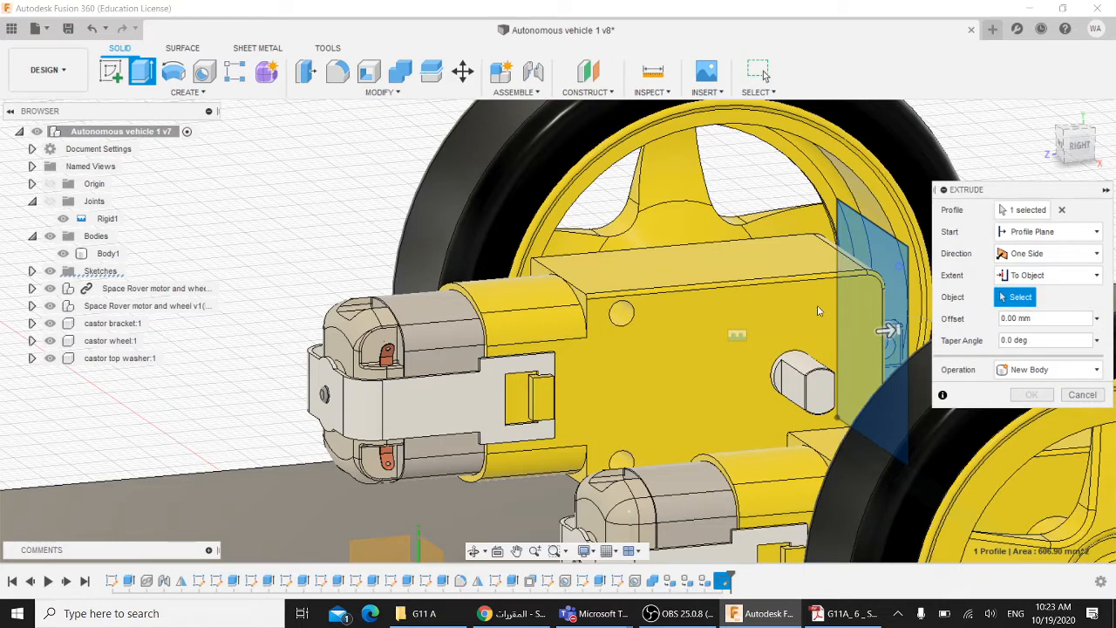
Pick the yellow gearbox's flat end face beside the silver motor as the extrusion's termination object
{"action": "middle_click_drag", "start_coordinate": [390, 174], "coordinate": [410, 170], "text": "shift"}
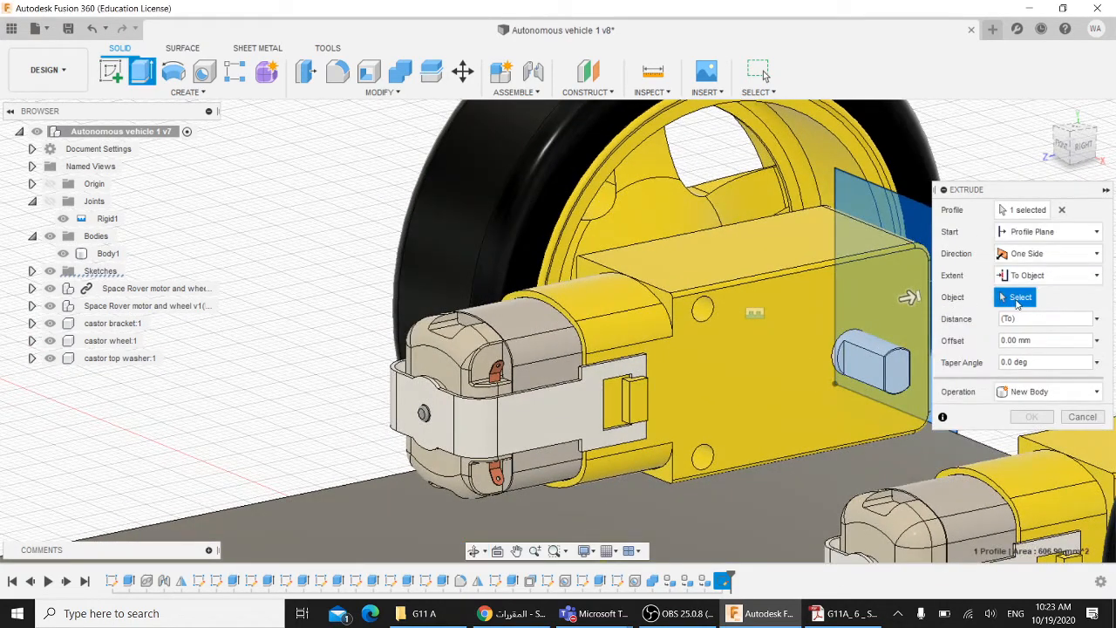
{"action": "scroll", "coordinate": [662, 301], "scroll_direction": "up", "scroll_amount": 2}
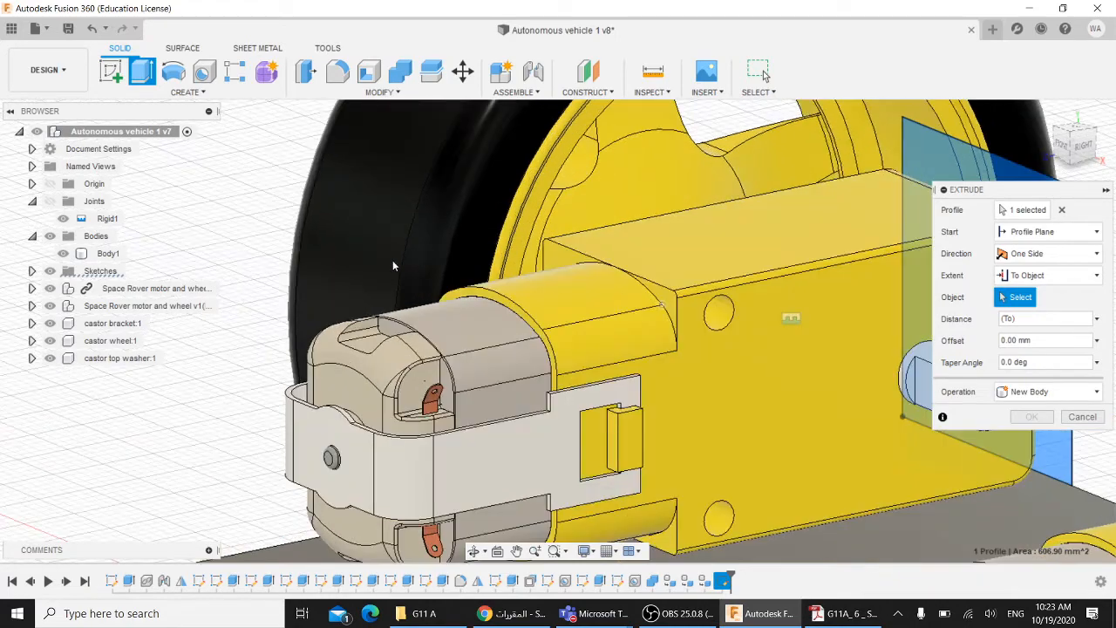
{"action": "middle_click_drag", "start_coordinate": [274, 228], "coordinate": [293, 211], "text": "shift"}
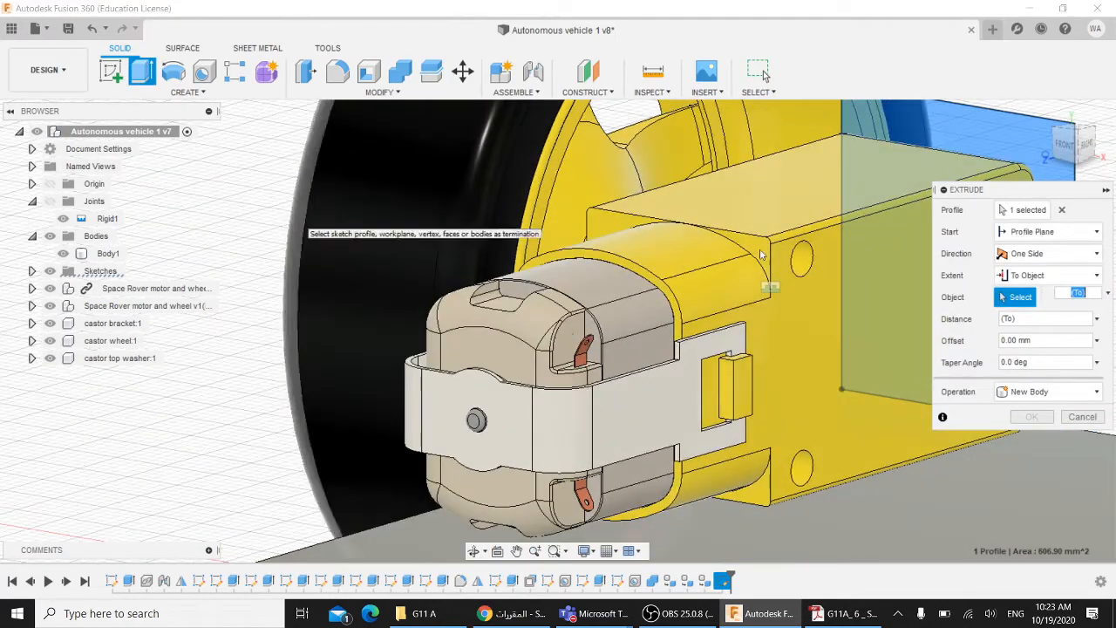
{"action": "scroll", "coordinate": [758, 253], "scroll_direction": "up", "scroll_amount": 2}
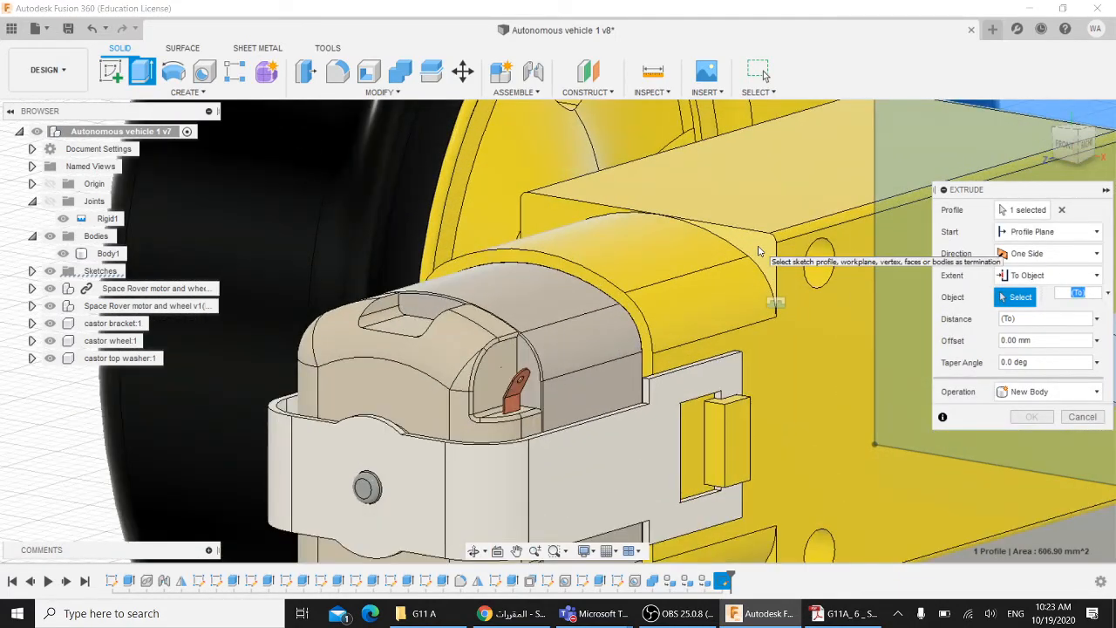
{"action": "left_click", "coordinate": [759, 253]}
{"action": "scroll", "coordinate": [758, 251], "scroll_direction": "down", "scroll_amount": 3}
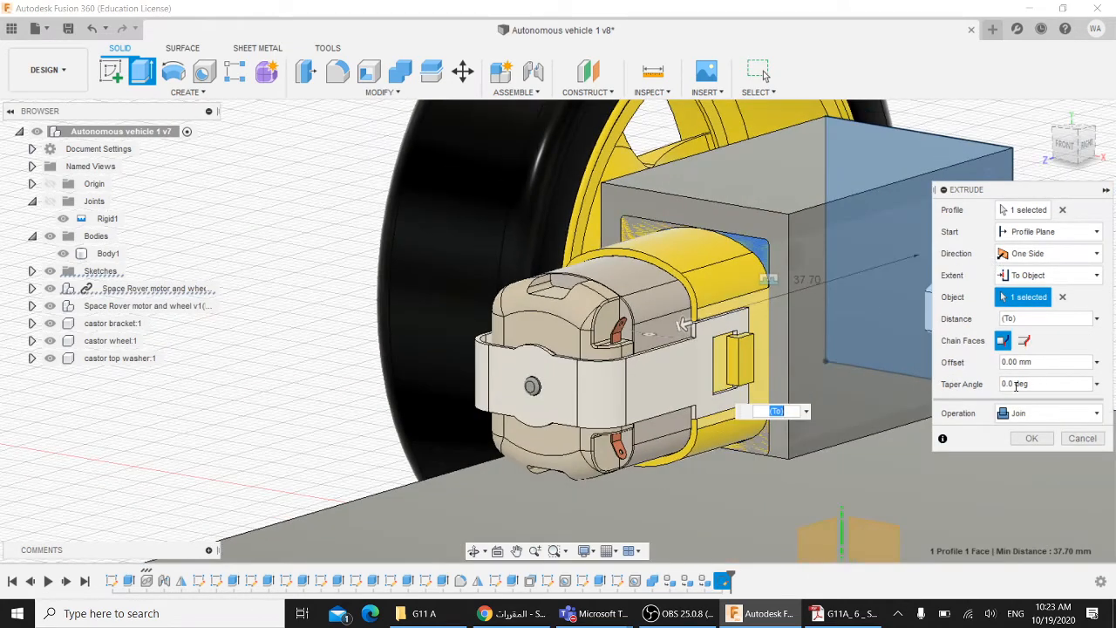
Set the extrusion's operation to New Body and complete it
{"action": "left_click", "coordinate": [1050, 412]}
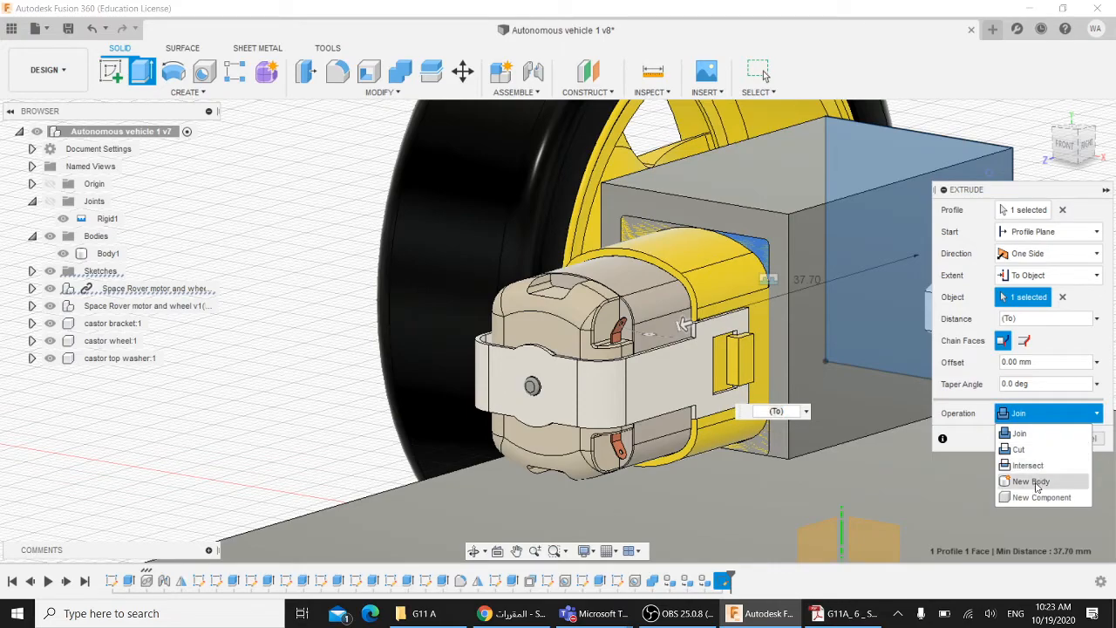
{"action": "left_click", "coordinate": [1031, 481]}
{"action": "mouse_move", "coordinate": [292, 211]}
{"action": "middle_mouse_down", "text": "shift"}
{"action": "mouse_move", "coordinate": [174, 185]}
{"action": "mouse_move", "coordinate": [153, 191]}
{"action": "mouse_move", "coordinate": [274, 203]}
{"action": "middle_mouse_up", "text": "shift"}
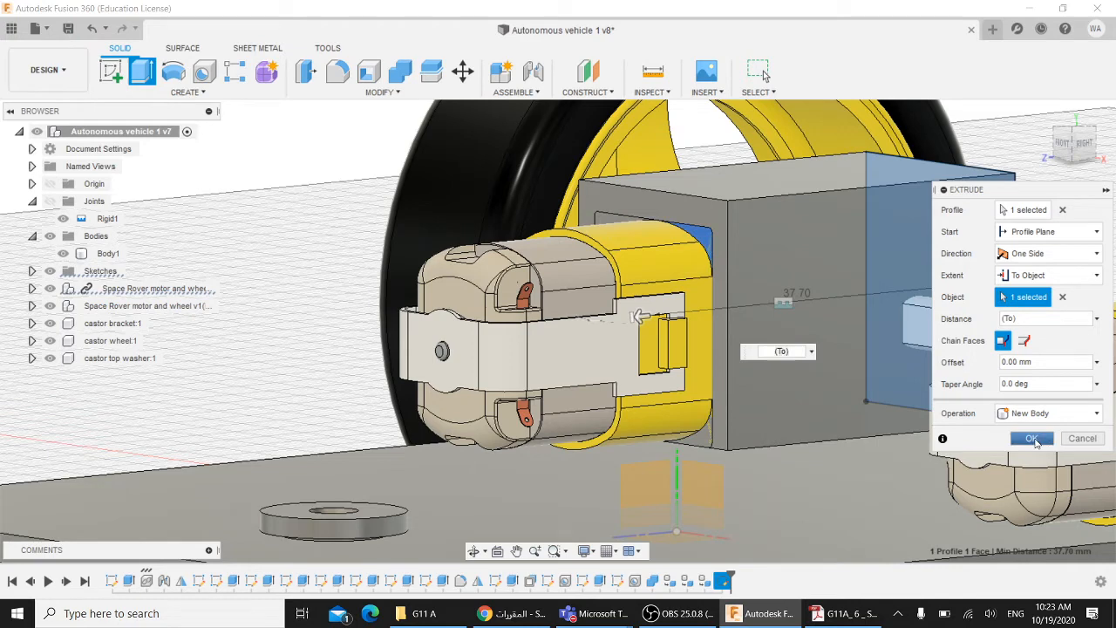
{"action": "left_click", "coordinate": [1033, 438]}
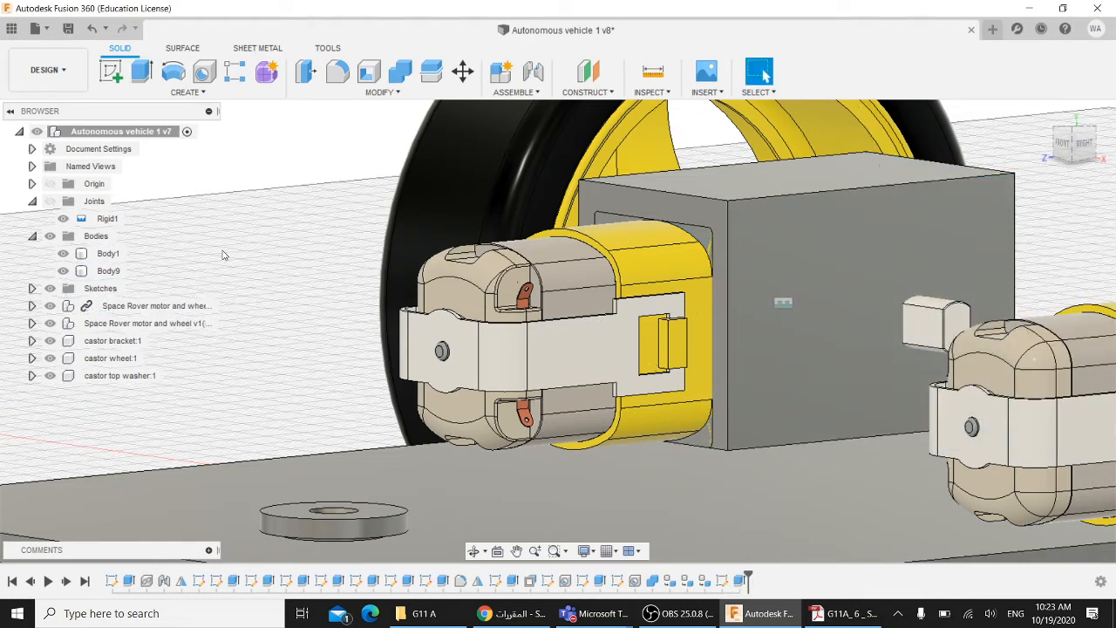
Hide the linked Space Rover motor and wheel component so that only the new block remains there
{"action": "left_click_drag", "start_coordinate": [108, 270], "coordinate": [84, 241]}
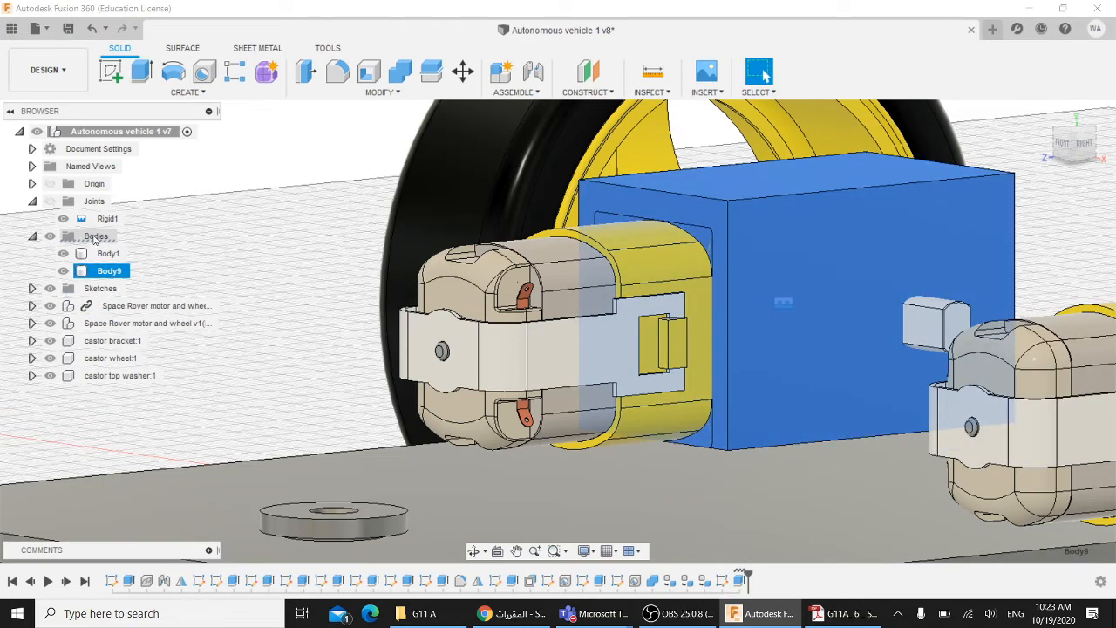
{"action": "left_click", "coordinate": [51, 307]}
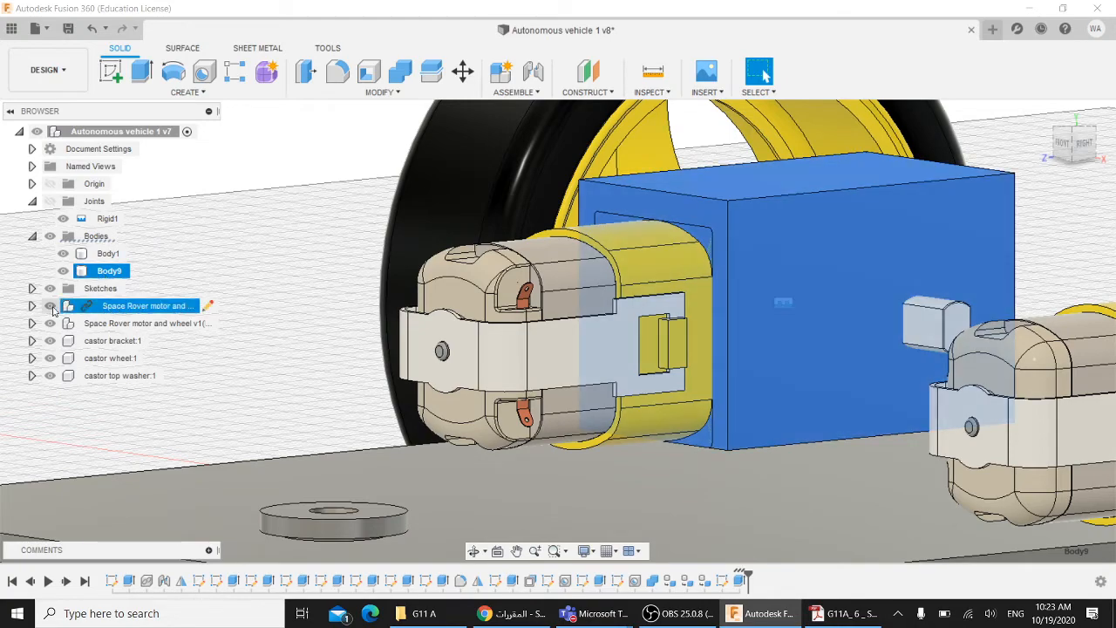
{"action": "left_click", "coordinate": [50, 307]}
{"action": "left_click", "coordinate": [374, 266]}
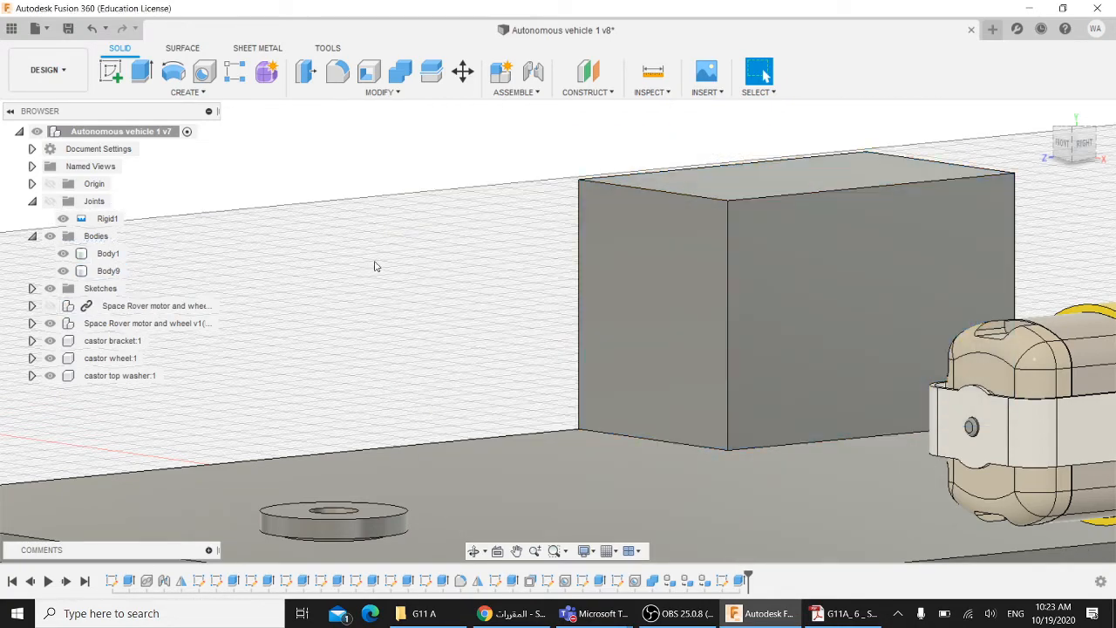
Start a sketch on the front end face of the extruded block and show the linked motor and wheel component again
{"action": "mouse_move", "coordinate": [448, 279]}
{"action": "middle_mouse_down", "text": "shift"}
{"action": "mouse_move", "coordinate": [257, 277]}
{"action": "mouse_move", "coordinate": [465, 271]}
{"action": "middle_mouse_up", "text": "shift"}
{"action": "left_click", "coordinate": [639, 265]}
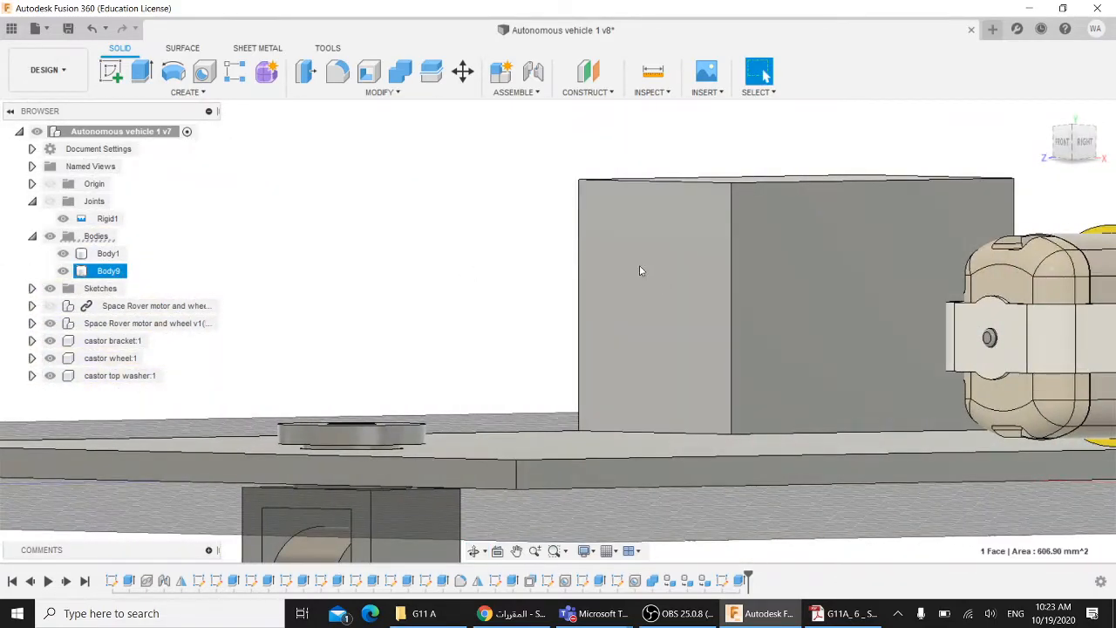
{"action": "left_click", "coordinate": [458, 276]}
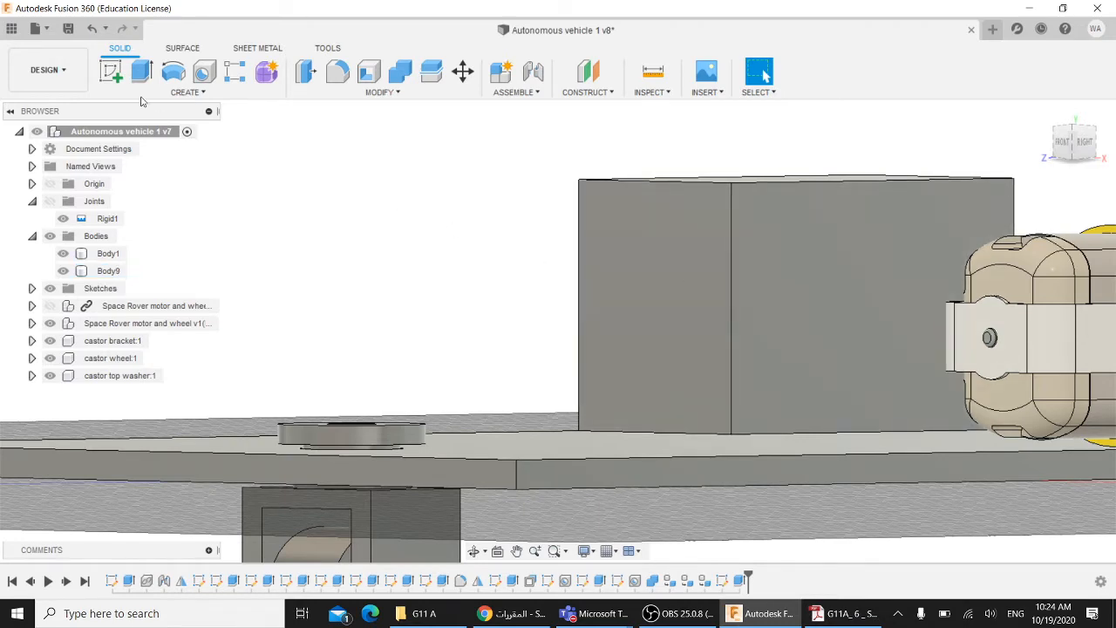
{"action": "left_click", "coordinate": [111, 72]}
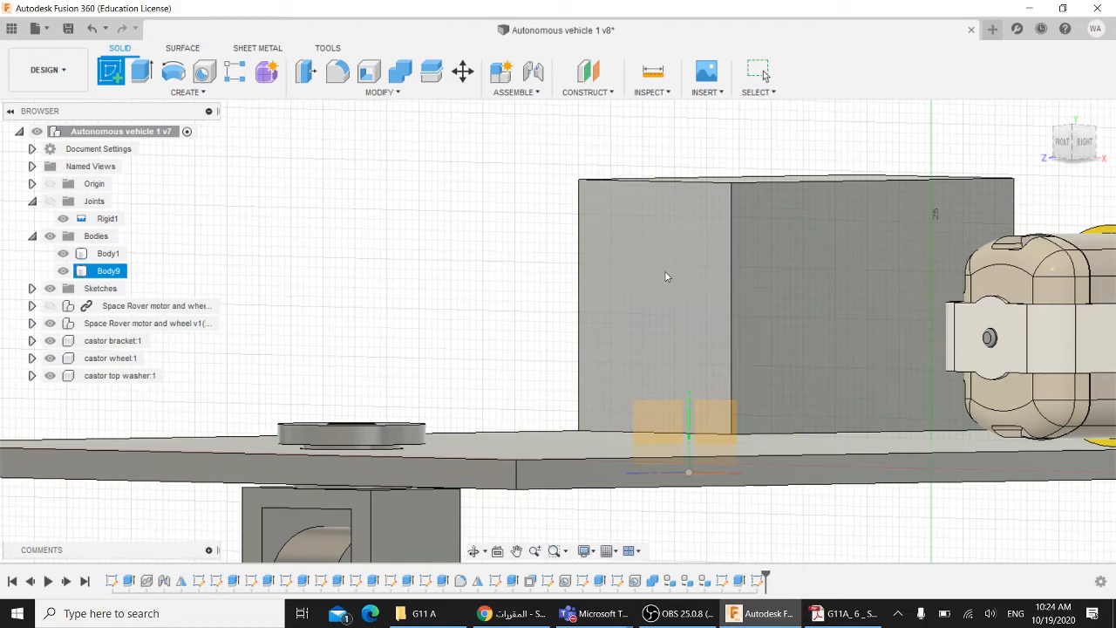
{"action": "left_click", "coordinate": [666, 276]}
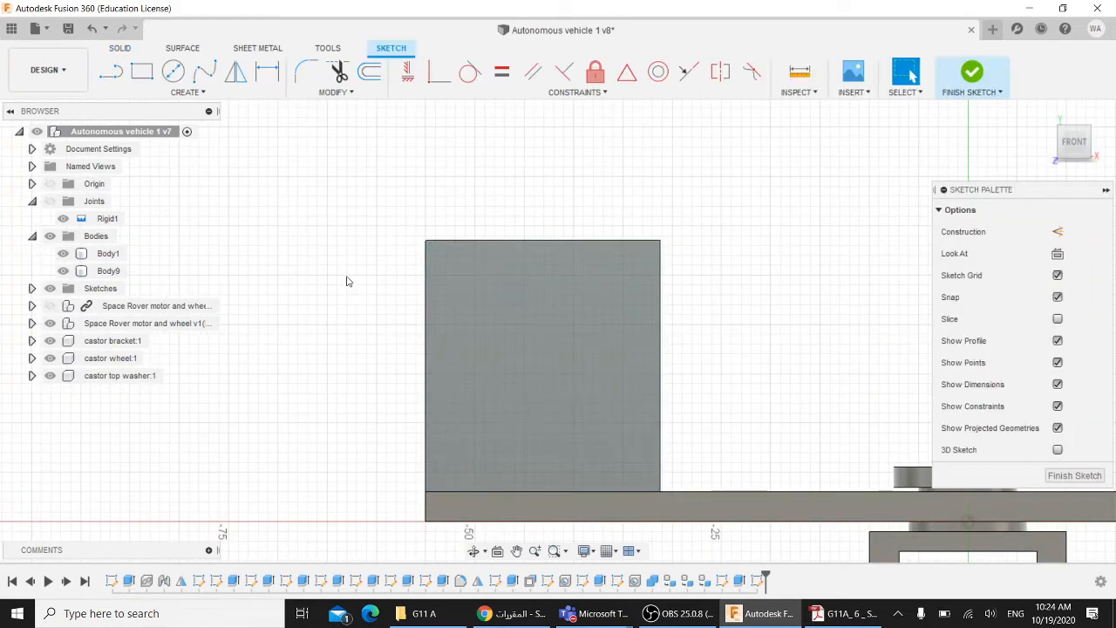
{"action": "left_click", "coordinate": [50, 305]}
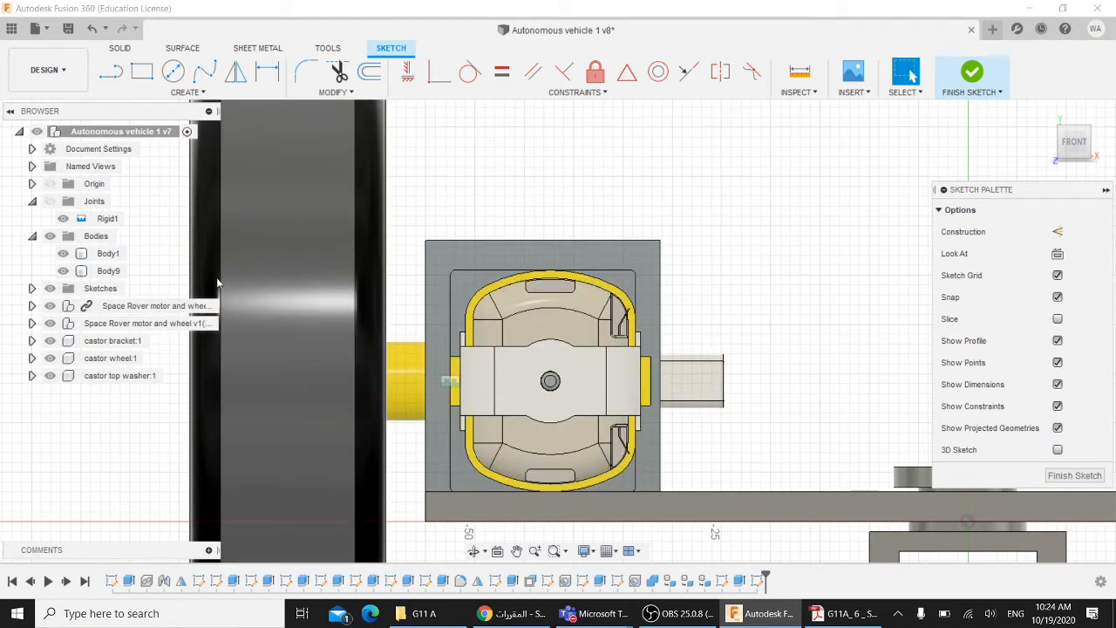
Set the opacity of the extruded block (Body9) to 50%
{"action": "left_click", "coordinate": [106, 271]}
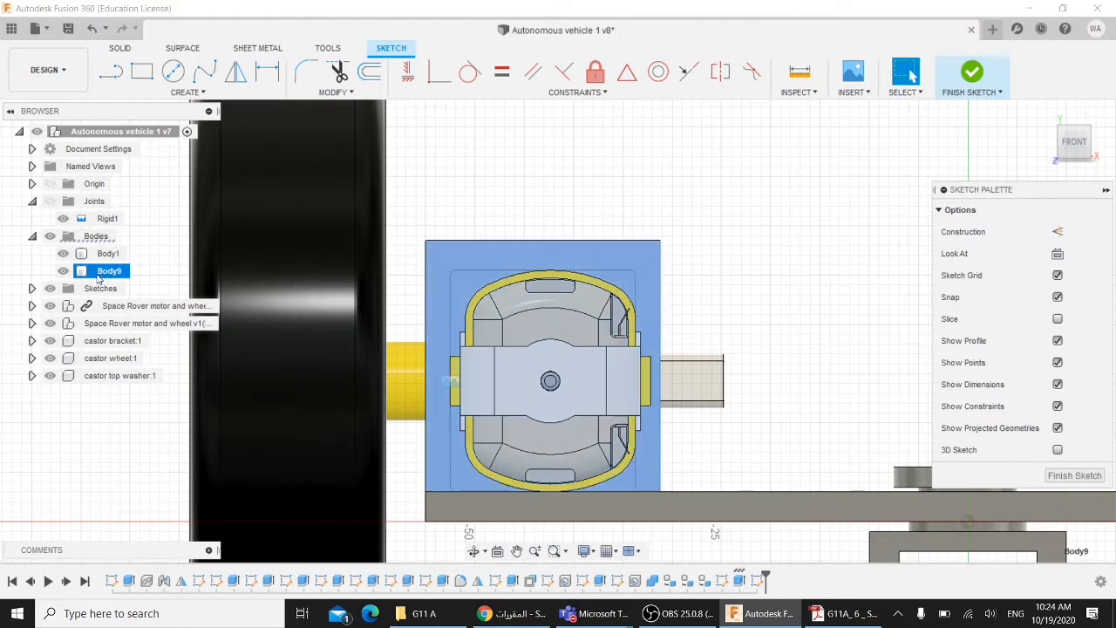
{"action": "right_click", "coordinate": [98, 276]}
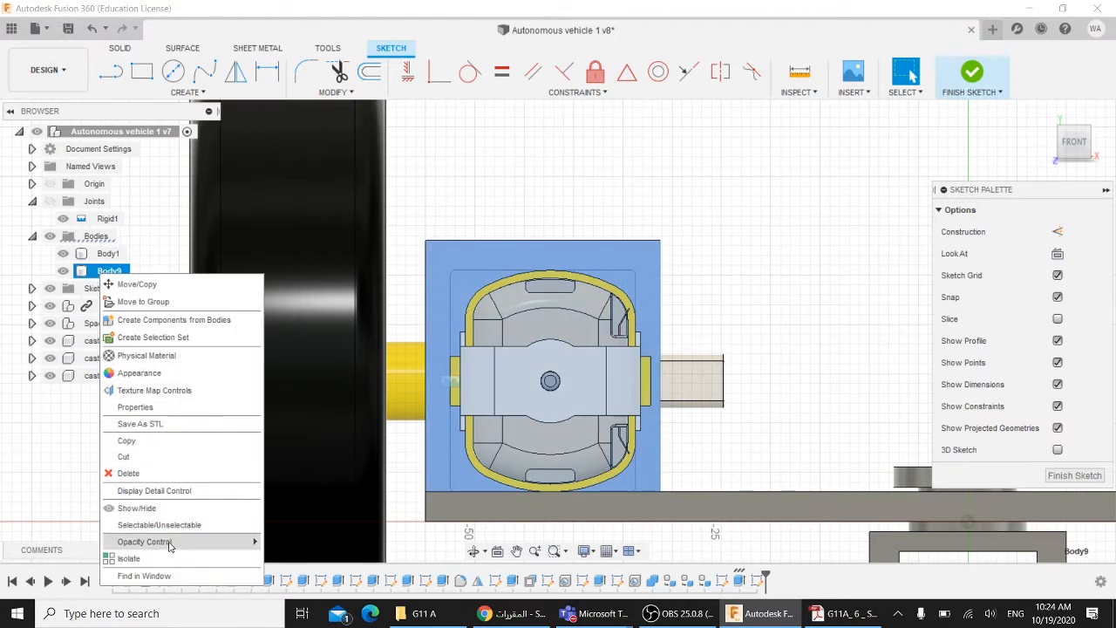
{"action": "mouse_move", "coordinate": [172, 545]}
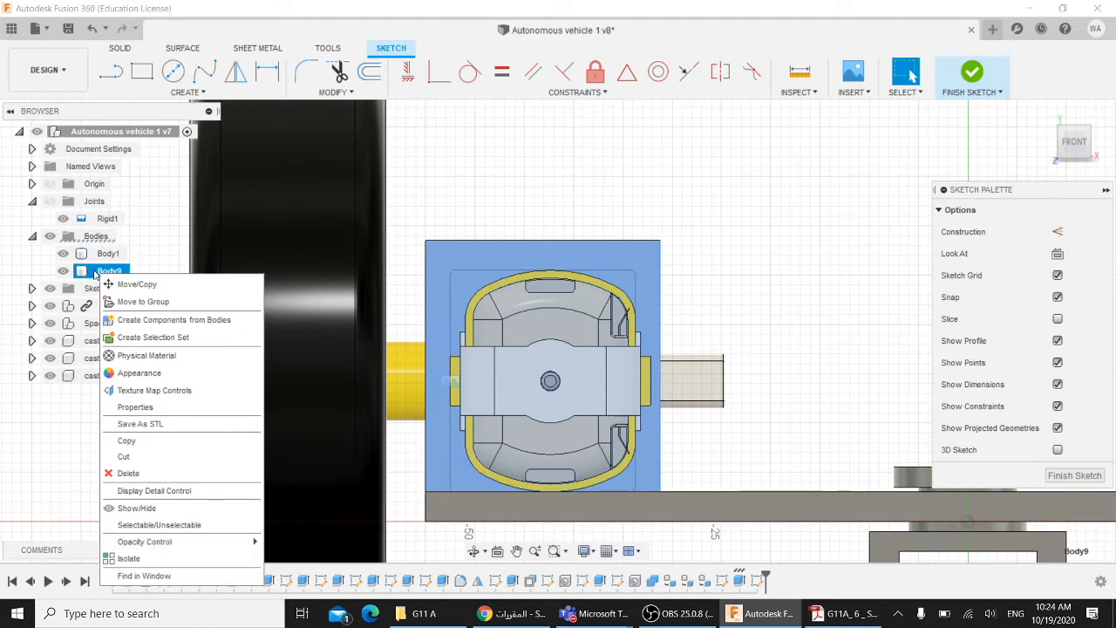
{"action": "left_click", "coordinate": [484, 228]}
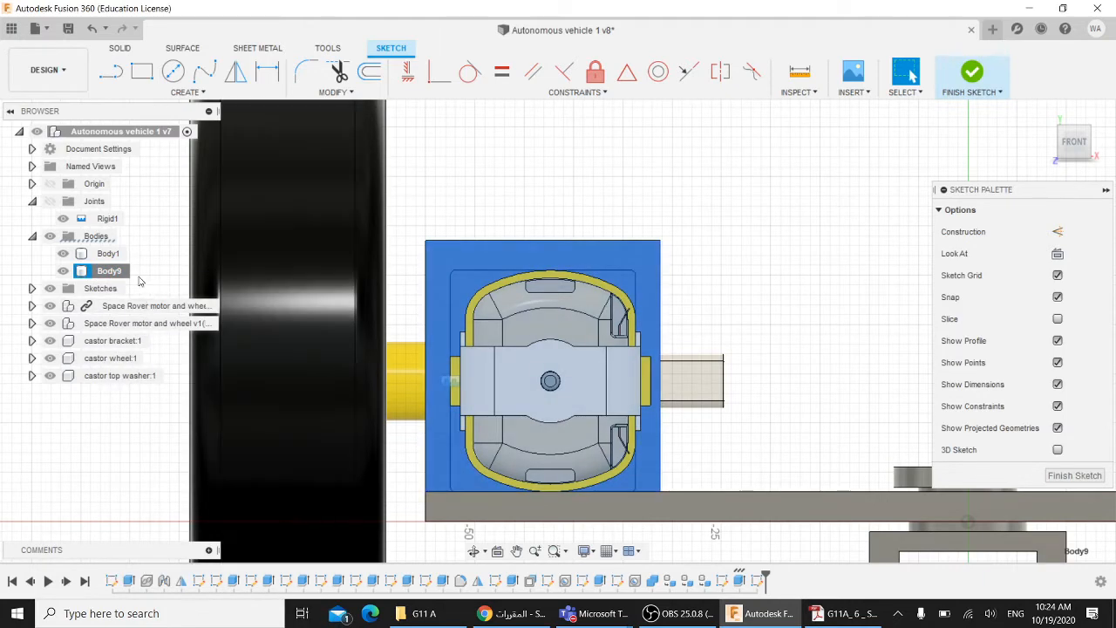
{"action": "right_click", "coordinate": [109, 273]}
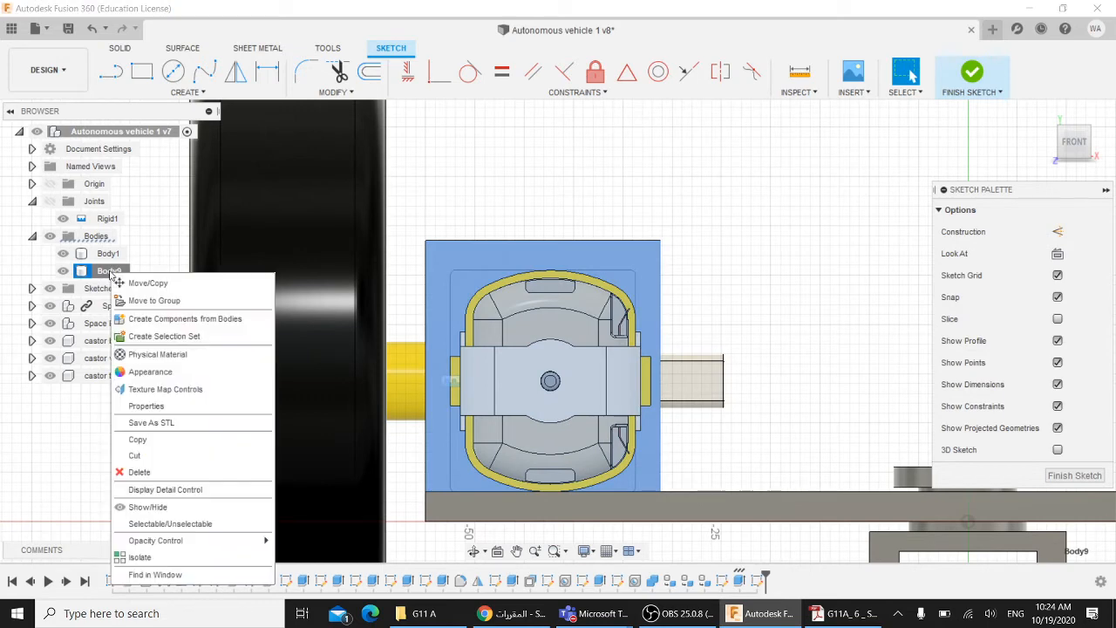
{"action": "mouse_move", "coordinate": [148, 545]}
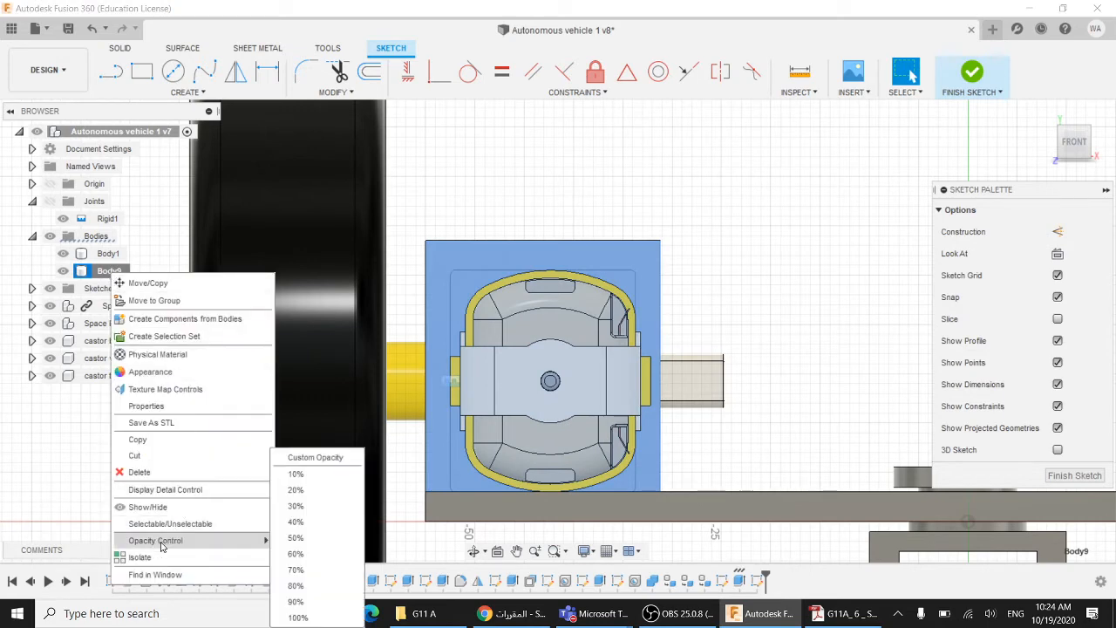
{"action": "left_click", "coordinate": [301, 537]}
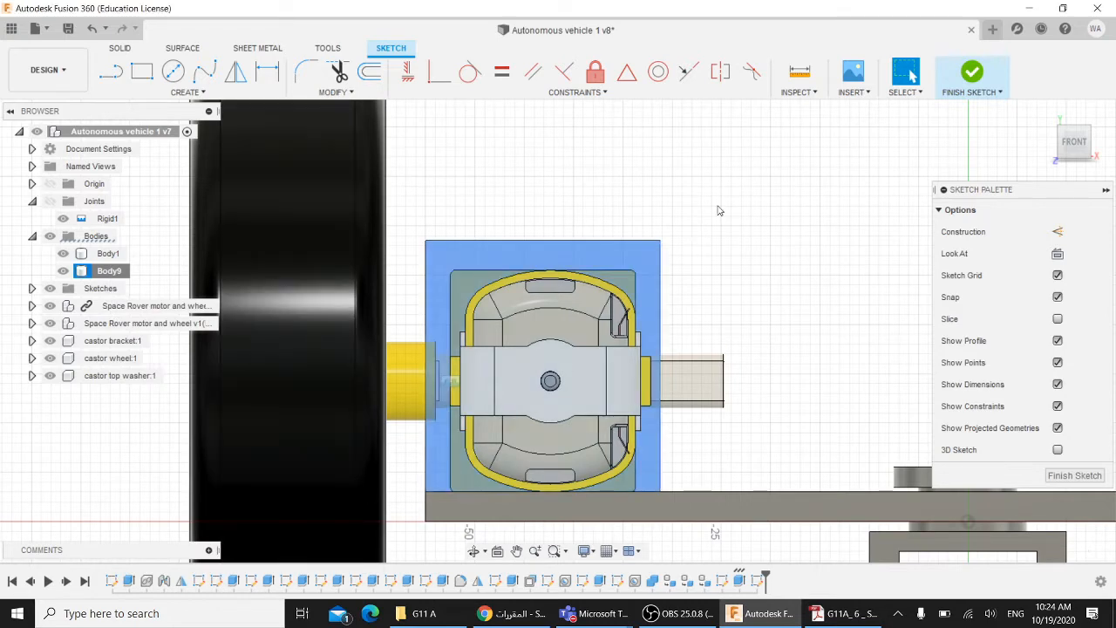
{"action": "left_click", "coordinate": [713, 263]}
{"action": "scroll", "coordinate": [713, 263], "scroll_direction": "up", "scroll_amount": 2}
{"action": "scroll", "coordinate": [713, 263], "scroll_direction": "up", "scroll_amount": 1}
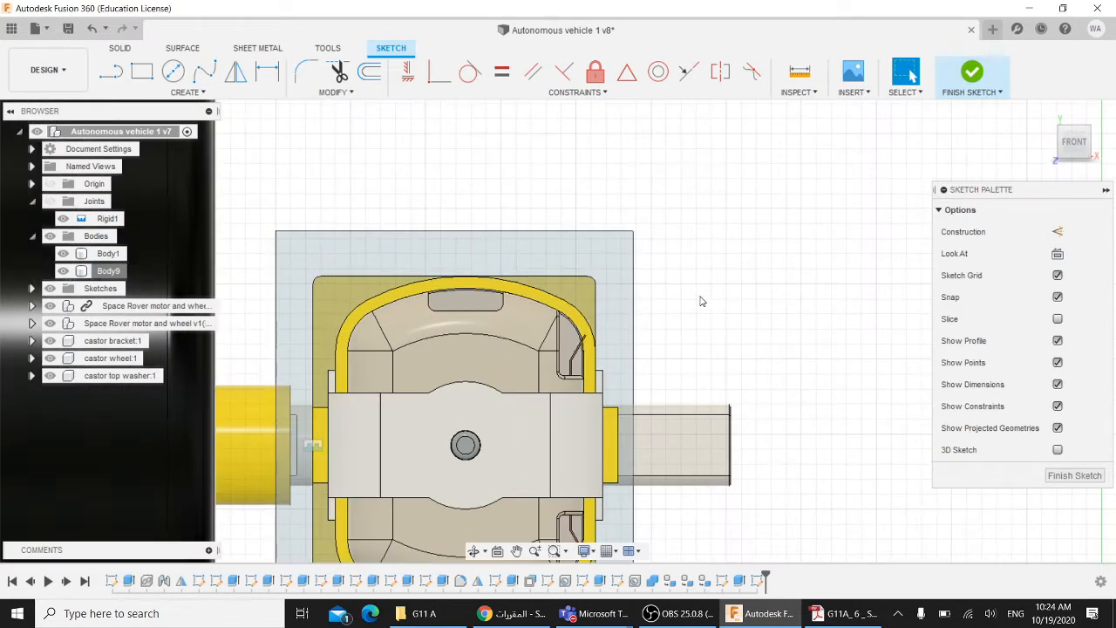
{"action": "middle_click_drag", "start_coordinate": [700, 296], "coordinate": [712, 228]}
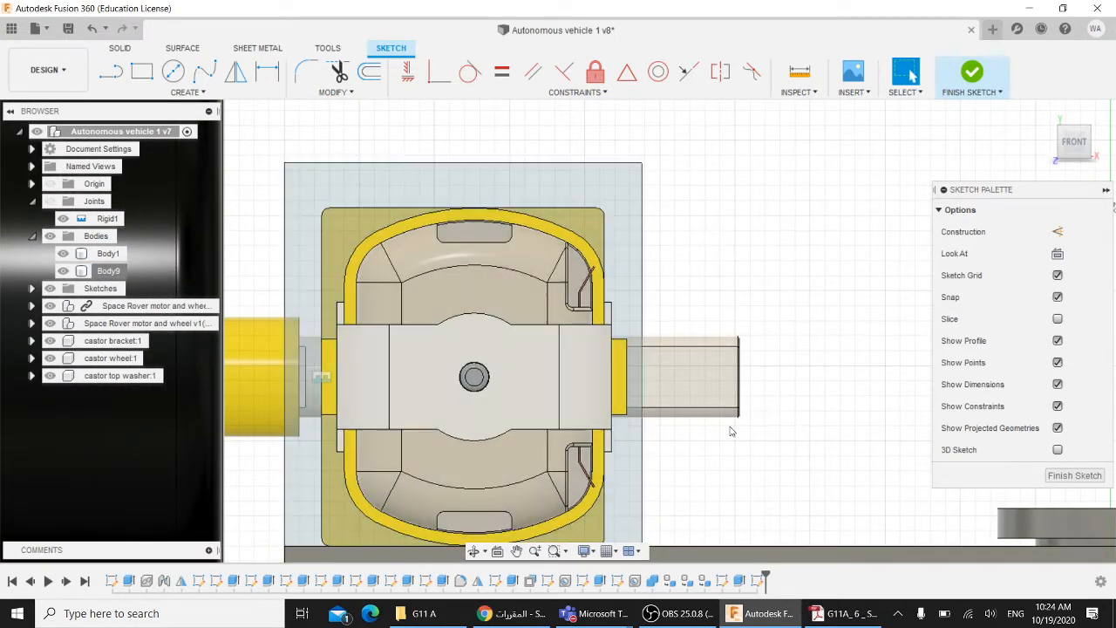
Switch to the textbook PDF in Adobe Reader and read the motor-mount instructions on sketching and dimensioning the rectangle around the motor
{"action": "left_click", "coordinate": [863, 612]}
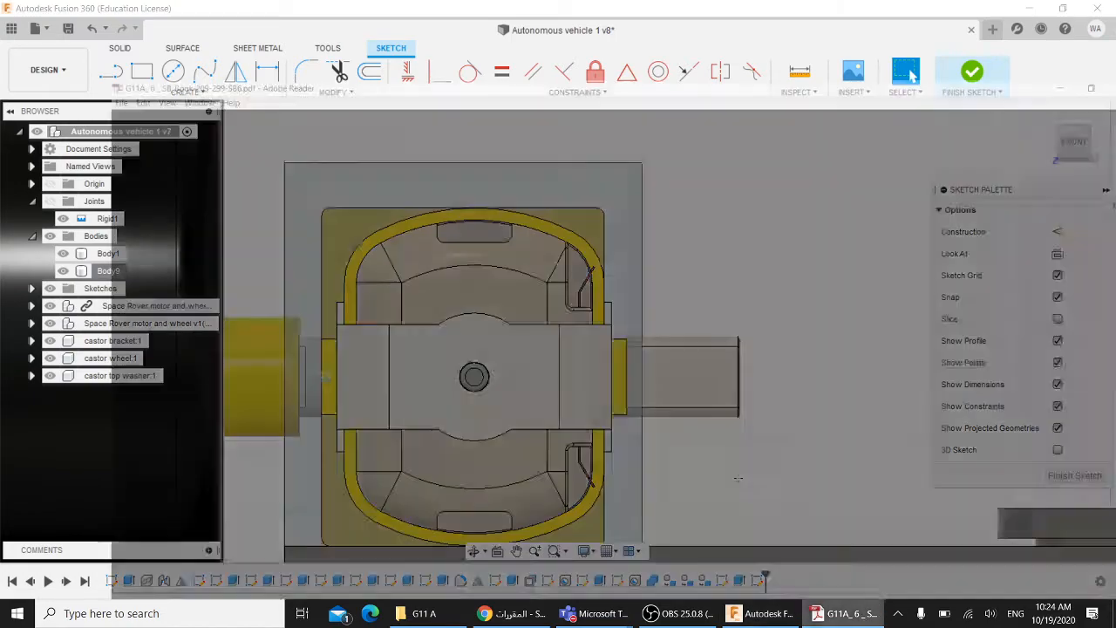
{"action": "scroll", "coordinate": [598, 357], "scroll_direction": "down", "scroll_amount": 10}
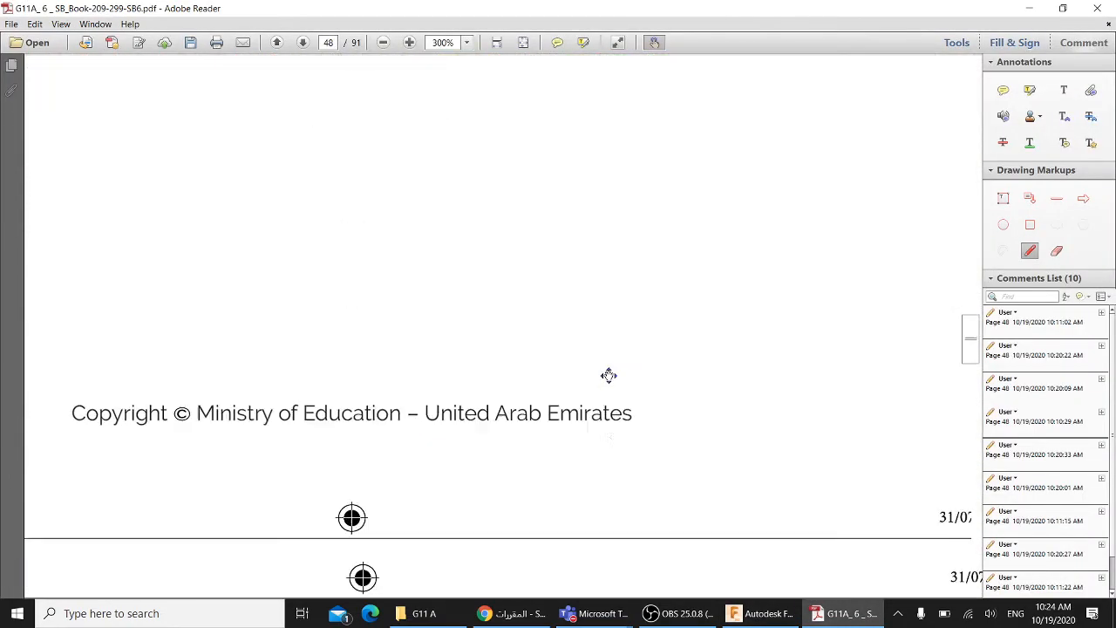
{"action": "scroll", "coordinate": [597, 396], "scroll_direction": "down", "scroll_amount": 3}
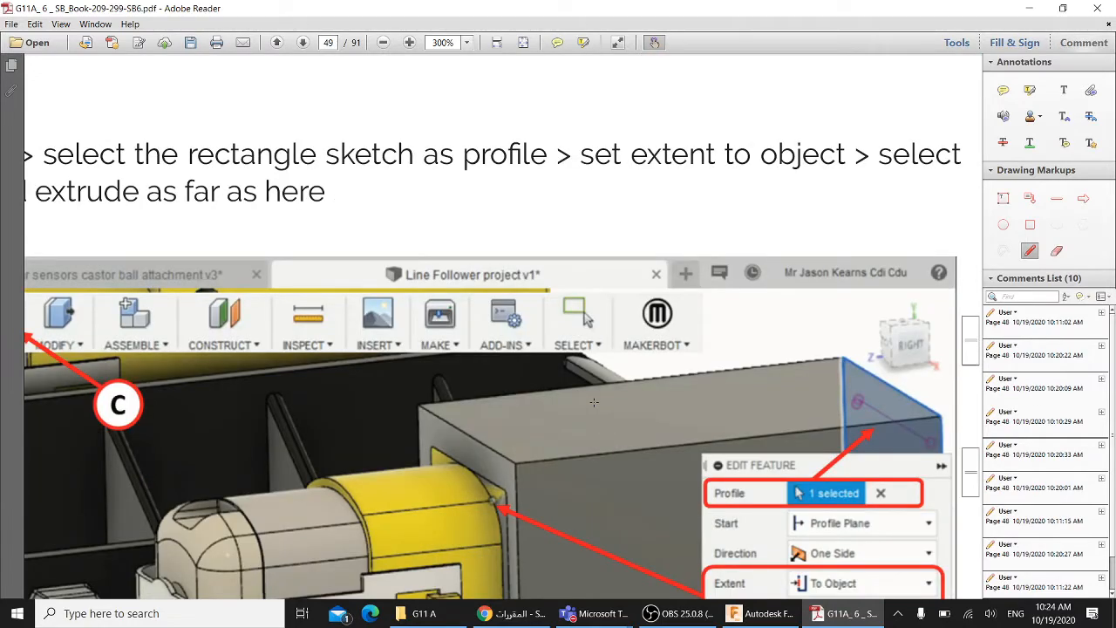
{"action": "scroll", "coordinate": [823, 236], "scroll_direction": "down", "scroll_amount": 5}
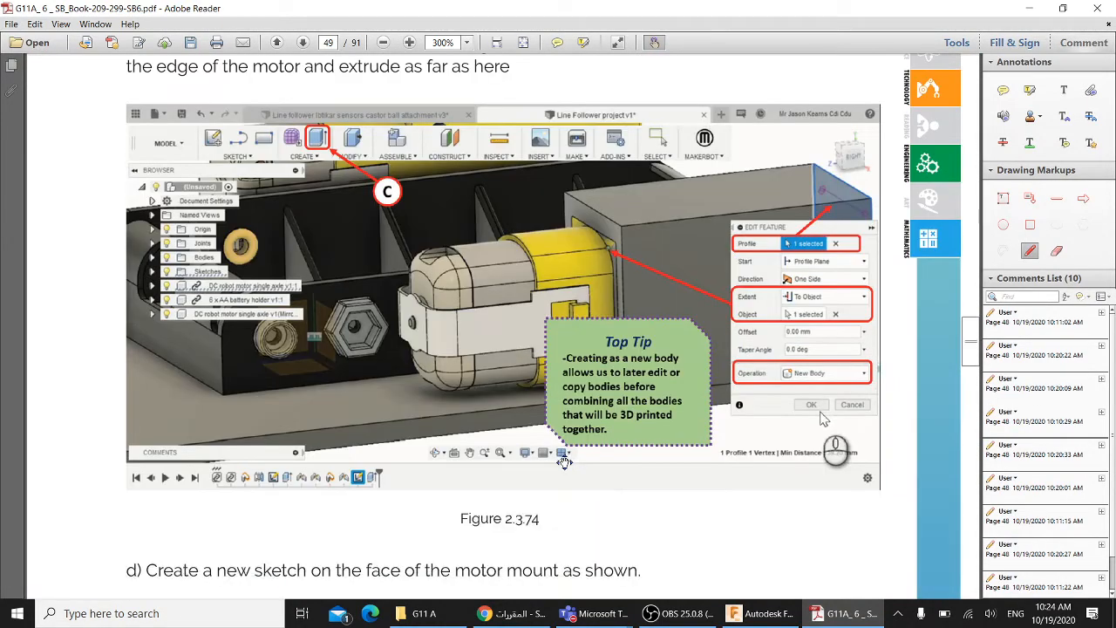
{"action": "scroll", "coordinate": [565, 466], "scroll_direction": "down", "scroll_amount": 5}
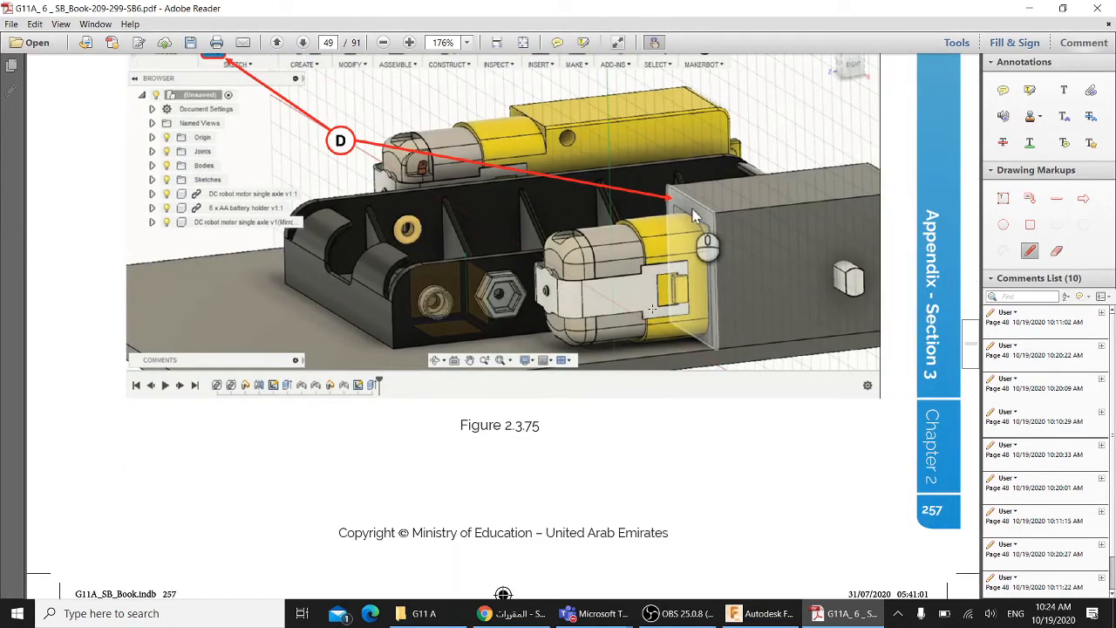
{"action": "scroll", "coordinate": [652, 307], "scroll_direction": "down", "scroll_amount": 5}
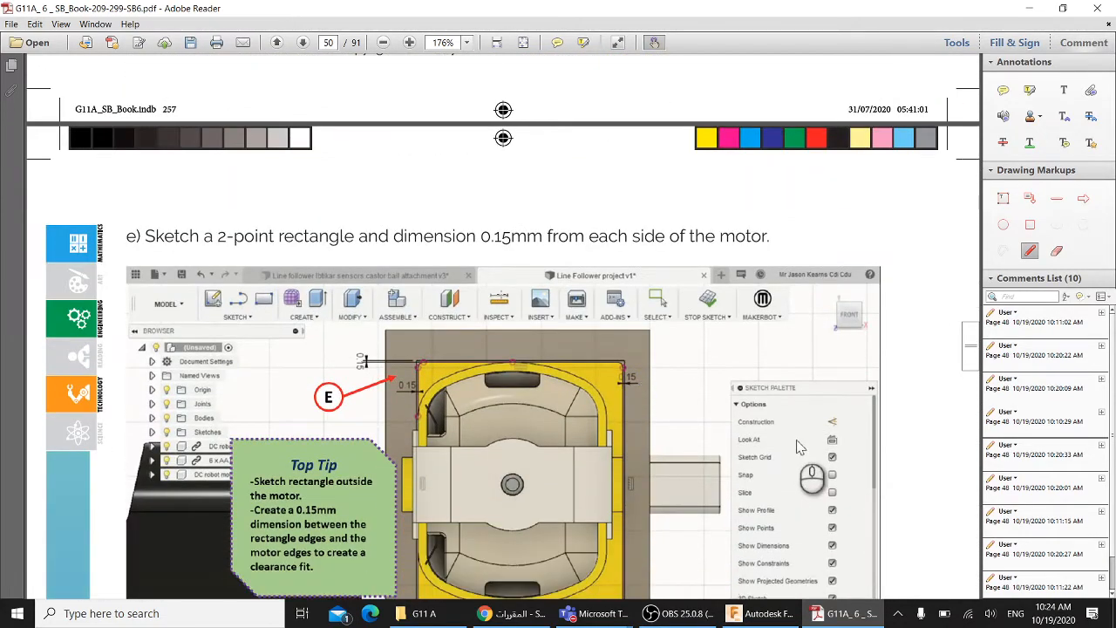
{"action": "scroll", "coordinate": [501, 338], "scroll_direction": "down", "scroll_amount": 5}
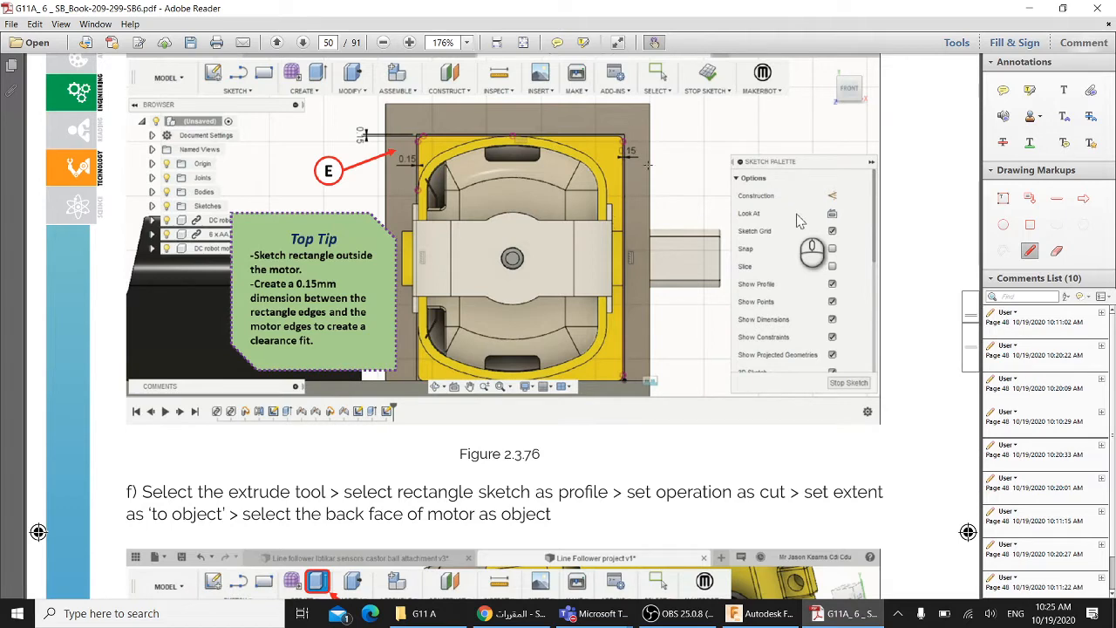
{"action": "key", "text": "ctrl+plus"}
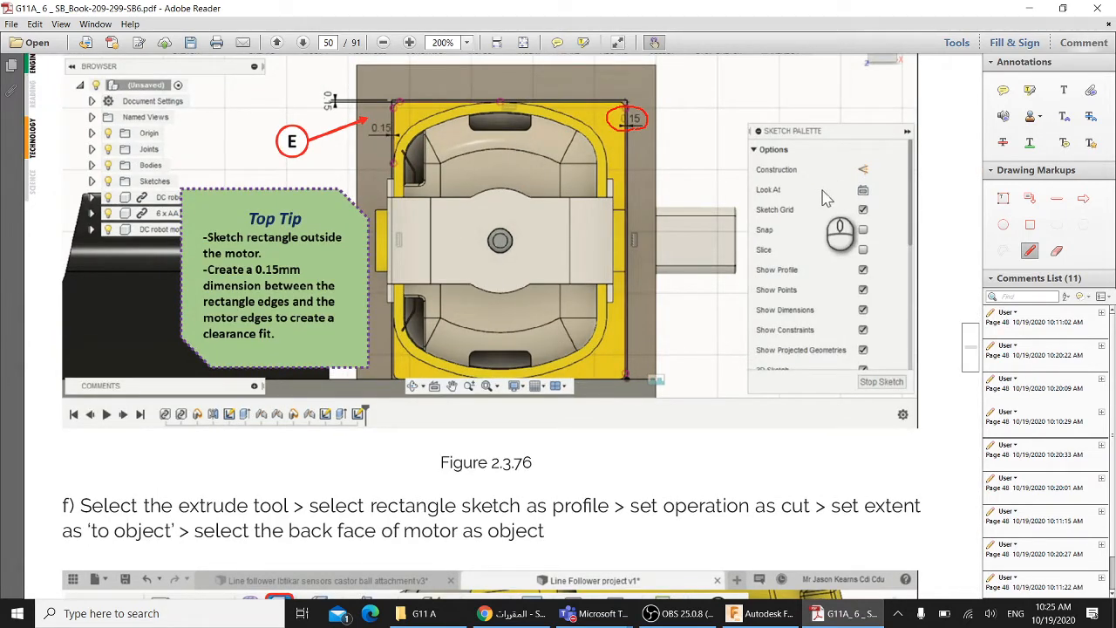
Return to Fusion 360 and sketch a two-point rectangle about 20 mm by 23.5 mm around the motor, with its base on the plate's upper edge
{"action": "left_click", "coordinate": [770, 621]}
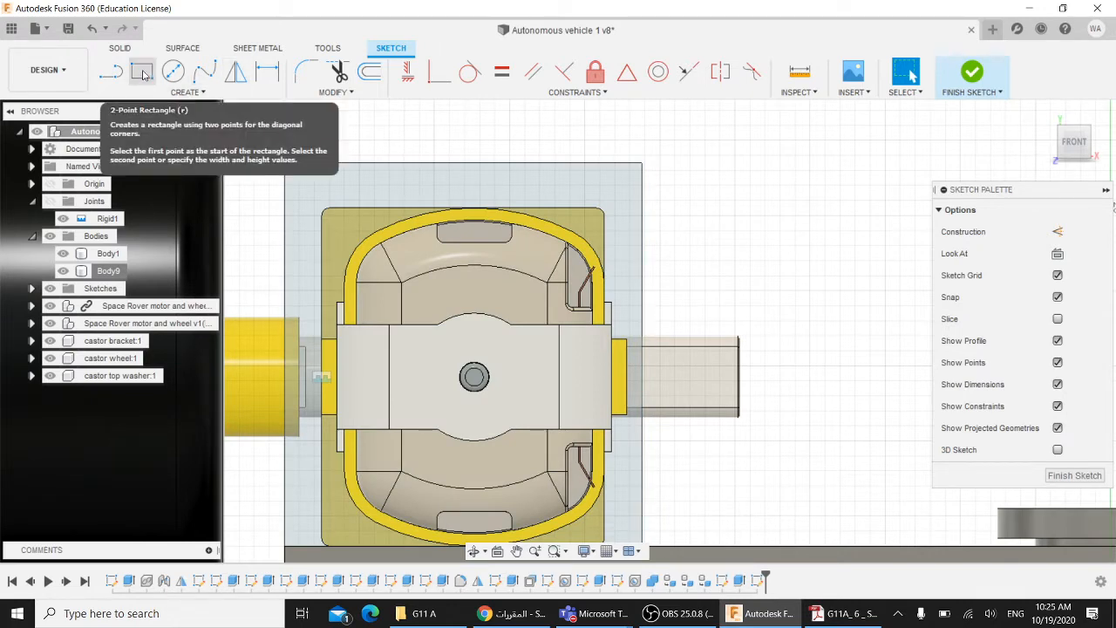
{"action": "left_click", "coordinate": [142, 72]}
{"action": "middle_click_drag", "start_coordinate": [694, 457], "coordinate": [699, 353]}
{"action": "scroll", "coordinate": [627, 432], "scroll_direction": "up", "scroll_amount": 2}
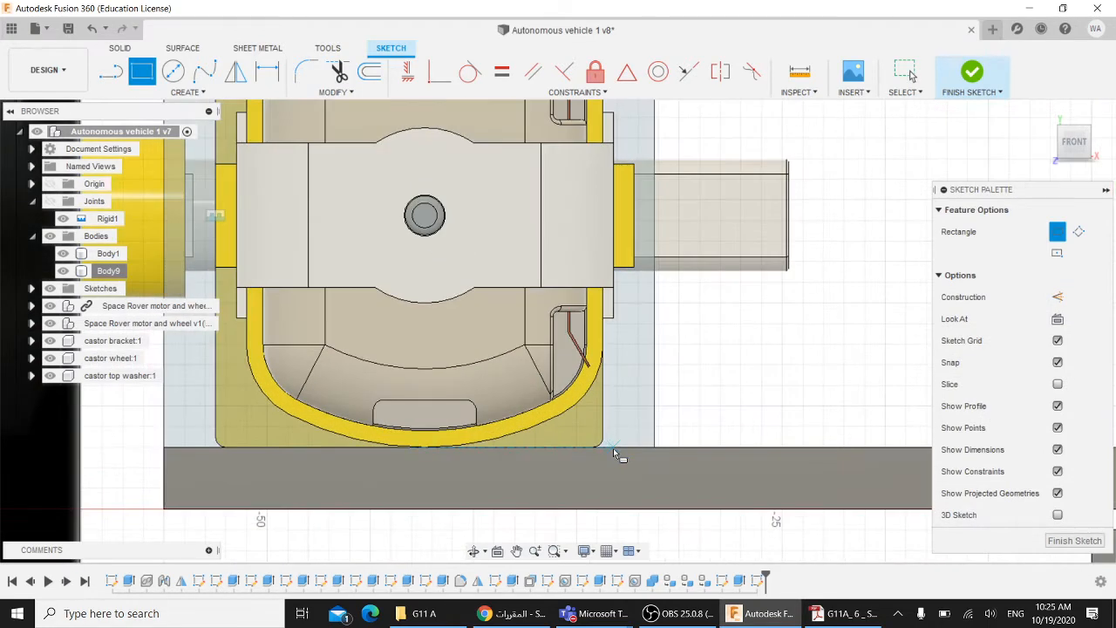
{"action": "left_click", "coordinate": [614, 448]}
{"action": "scroll", "coordinate": [614, 448], "scroll_direction": "down", "scroll_amount": 2}
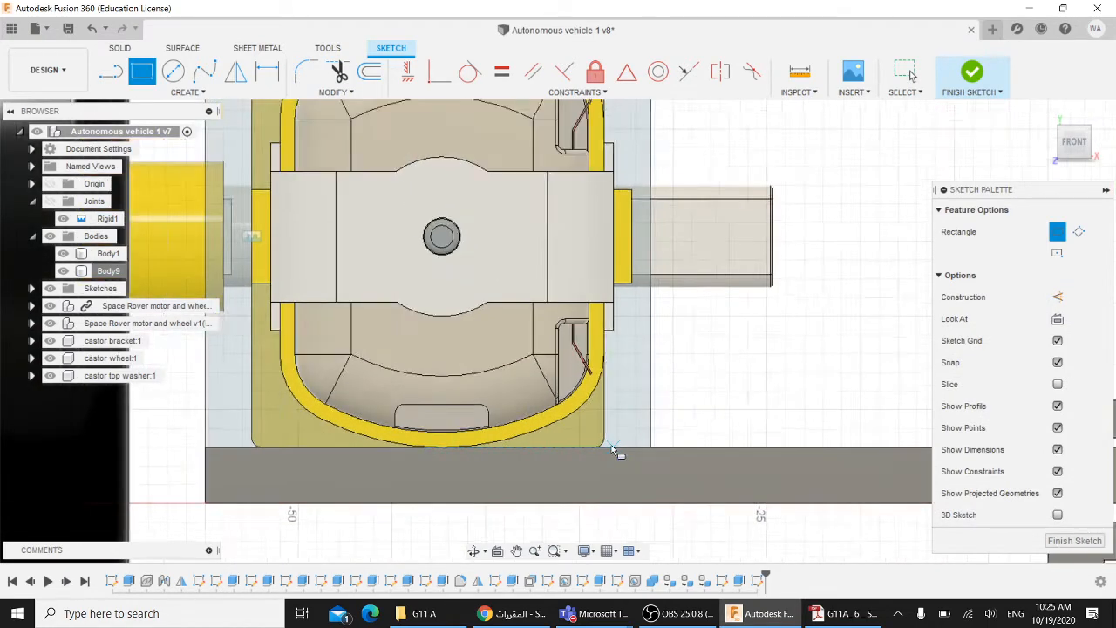
{"action": "scroll", "coordinate": [407, 208], "scroll_direction": "up", "scroll_amount": 2}
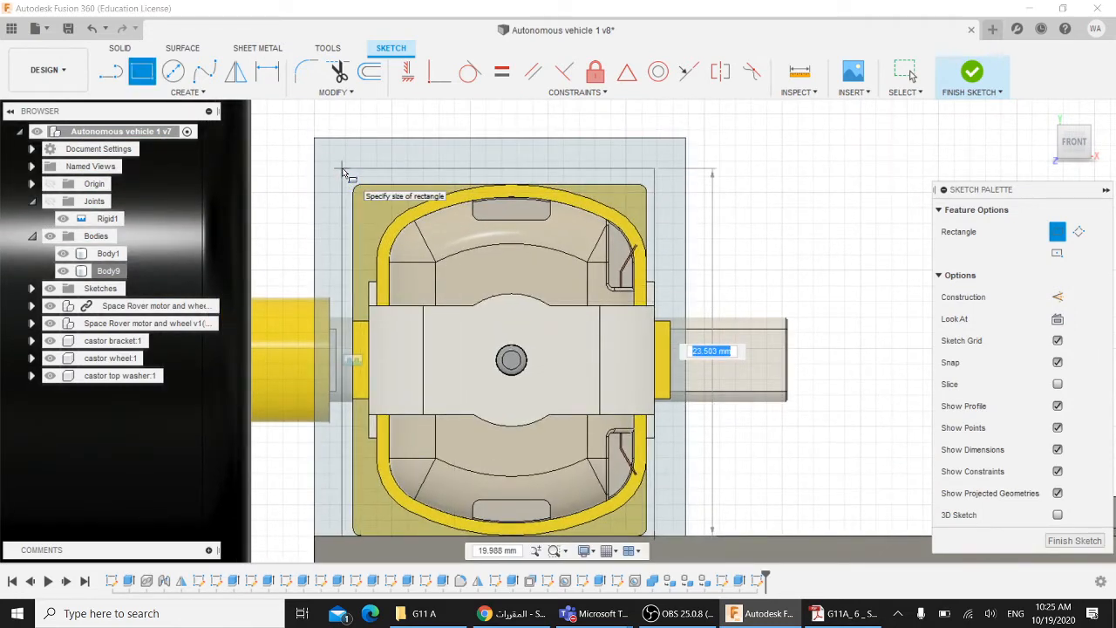
{"action": "left_click", "coordinate": [341, 169]}
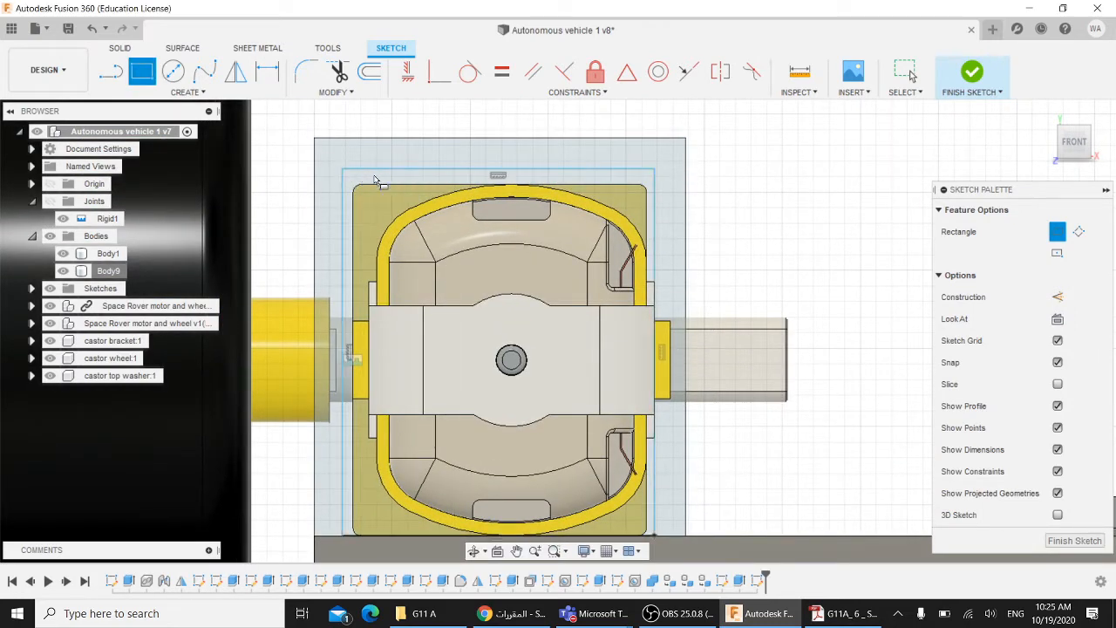
{"action": "key", "text": "Escape"}
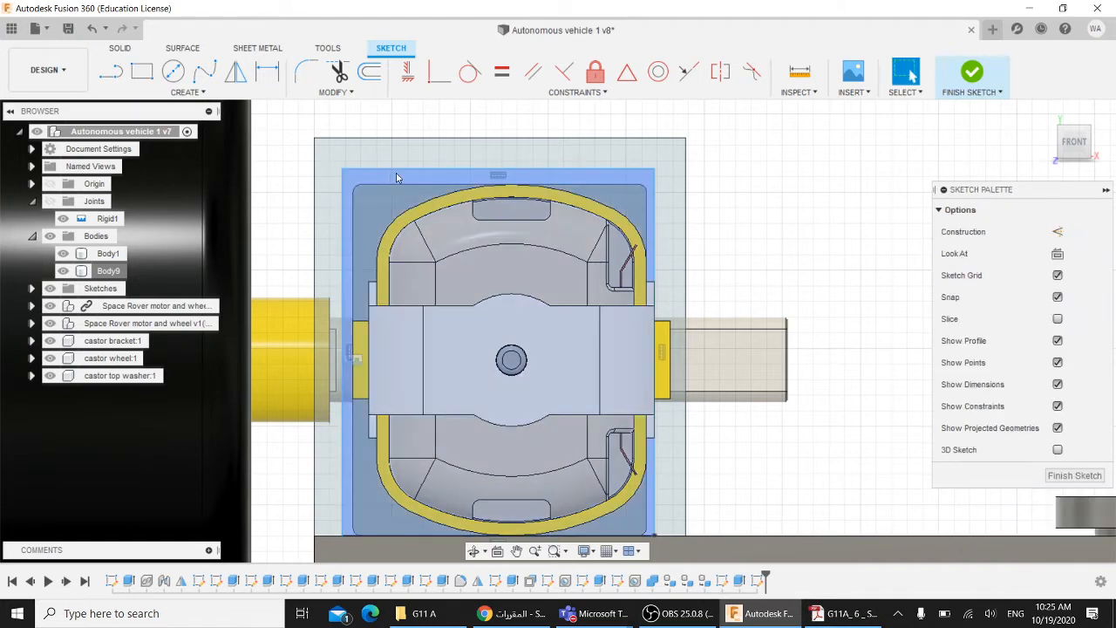
{"action": "left_click", "coordinate": [647, 181]}
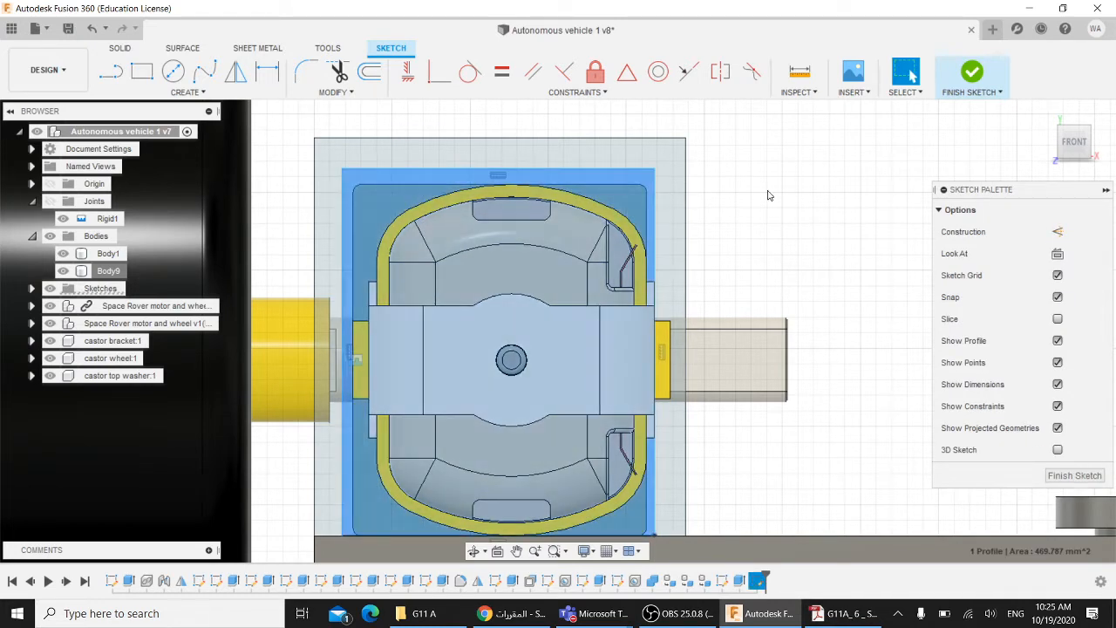
{"action": "left_click", "coordinate": [765, 195]}
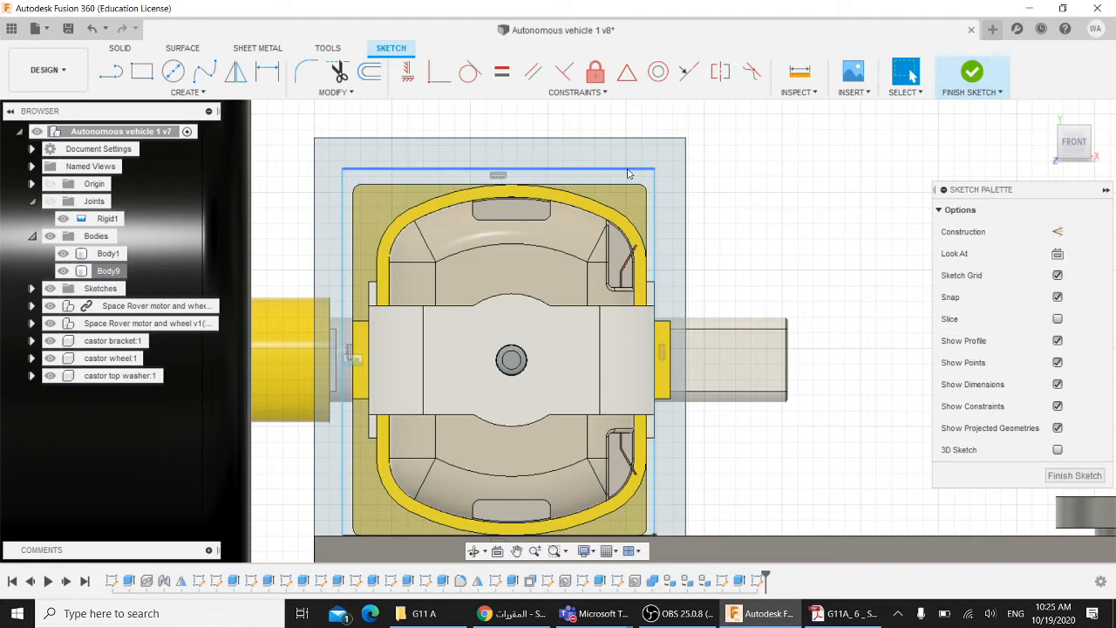
Dimension the rectangle's top line 0.15 mm from the motor's top edge
{"action": "left_click", "coordinate": [193, 93]}
{"action": "left_click", "coordinate": [143, 367]}
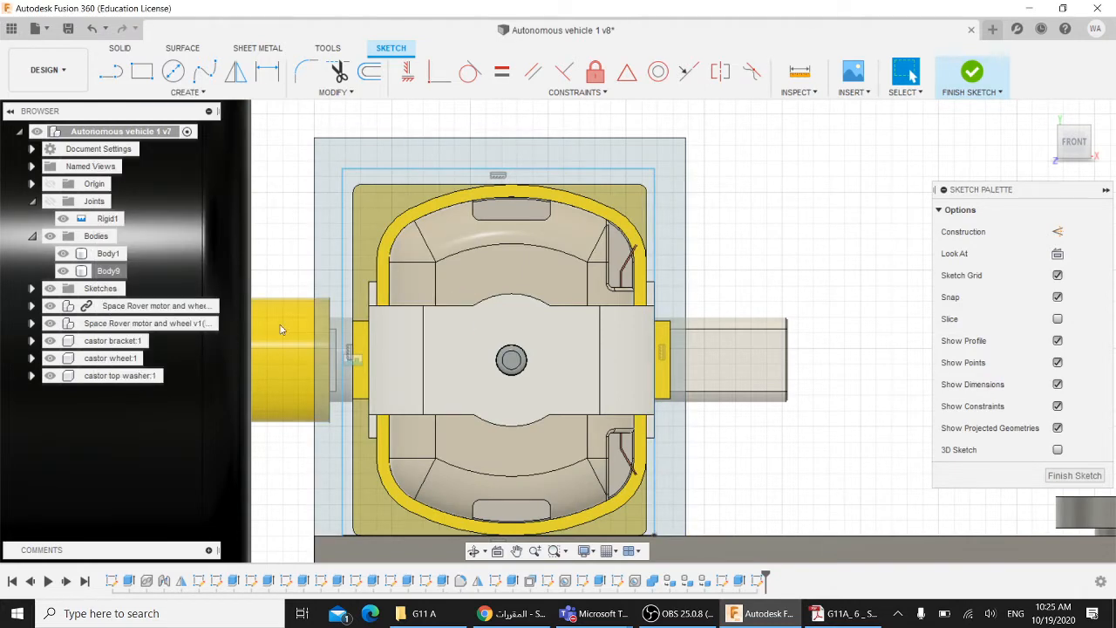
{"action": "scroll", "coordinate": [645, 193], "scroll_direction": "up", "scroll_amount": 3}
{"action": "scroll", "coordinate": [628, 187], "scroll_direction": "up", "scroll_amount": 1}
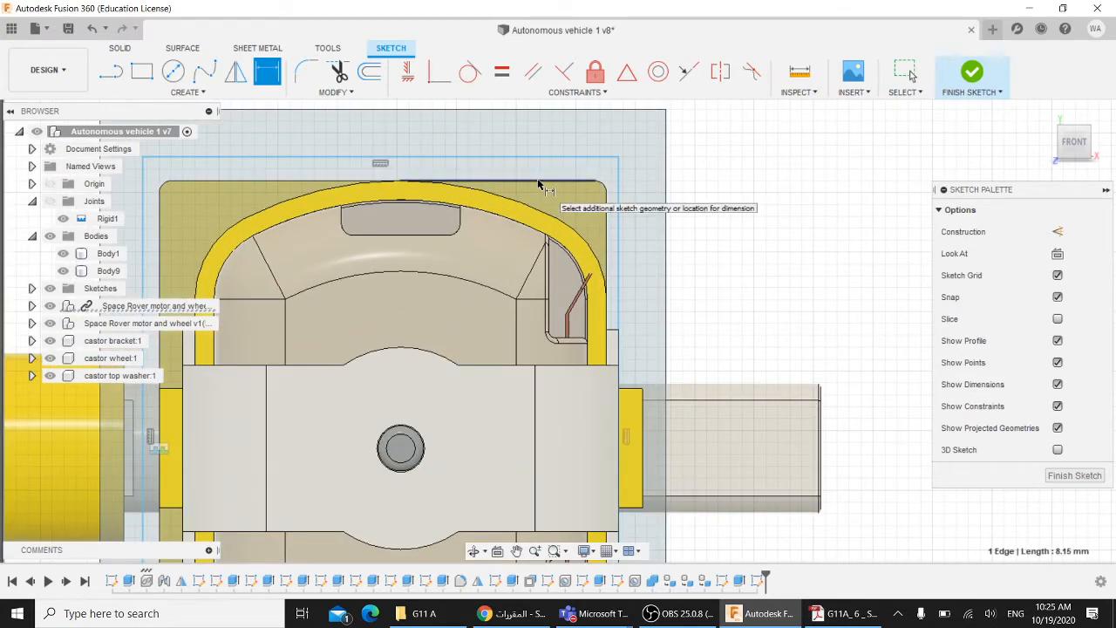
{"action": "left_click", "coordinate": [538, 181]}
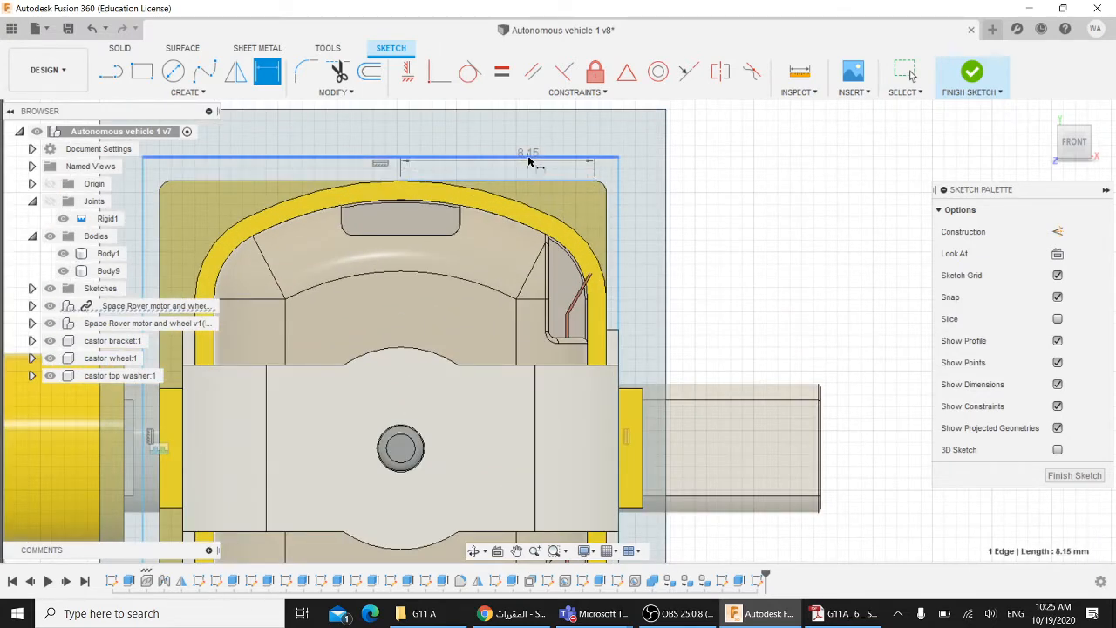
{"action": "left_click", "coordinate": [612, 159]}
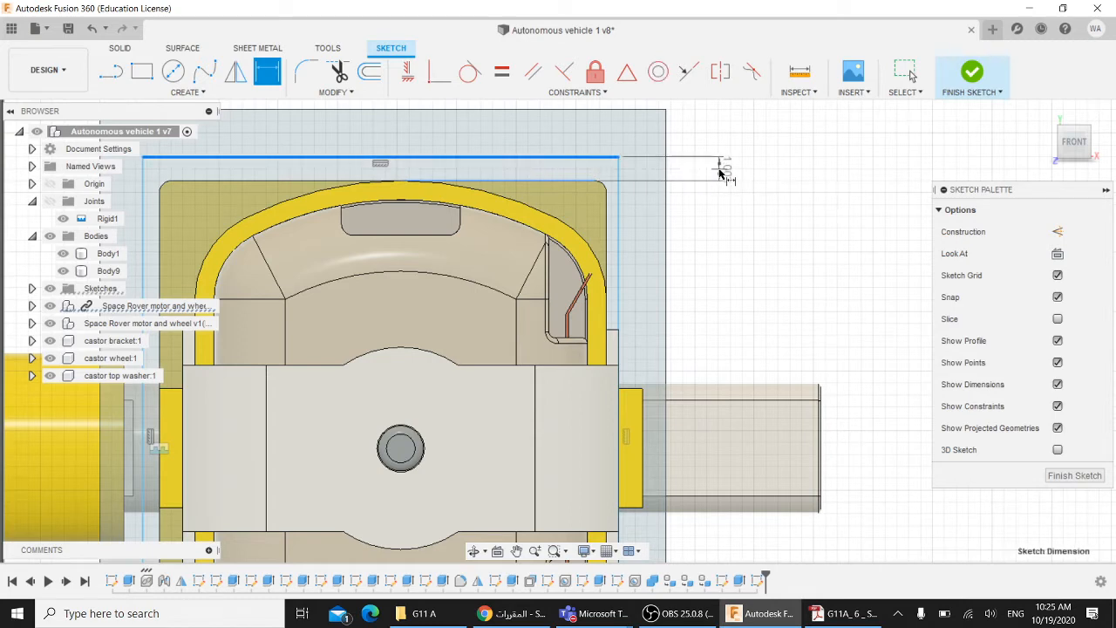
{"action": "left_click", "coordinate": [720, 174]}
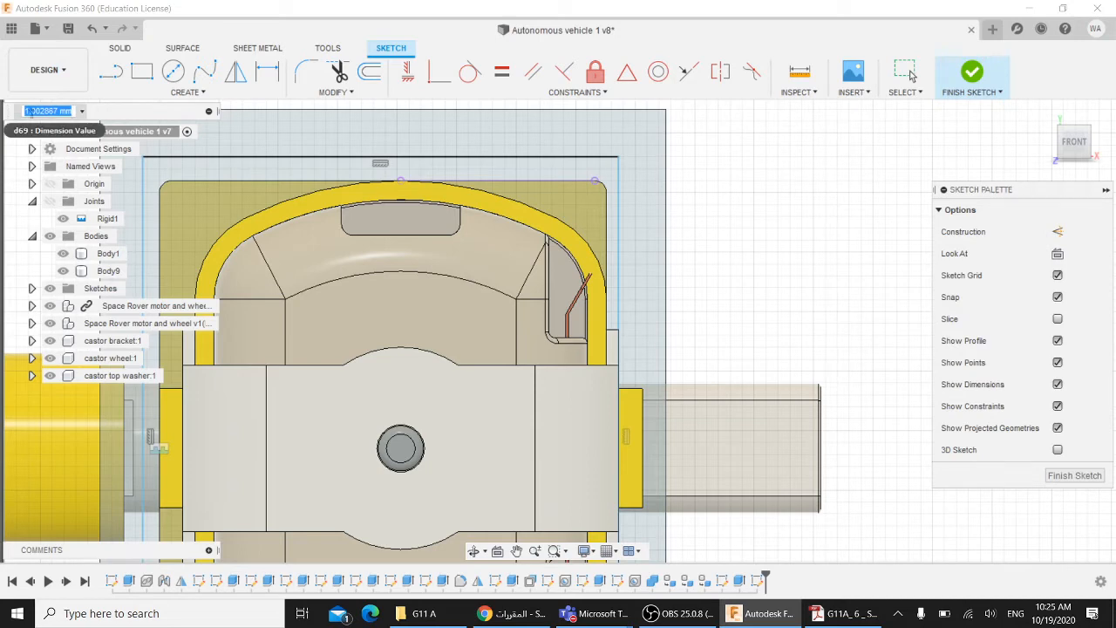
{"action": "type", "text": "0.15"}
{"action": "key", "text": "Return"}
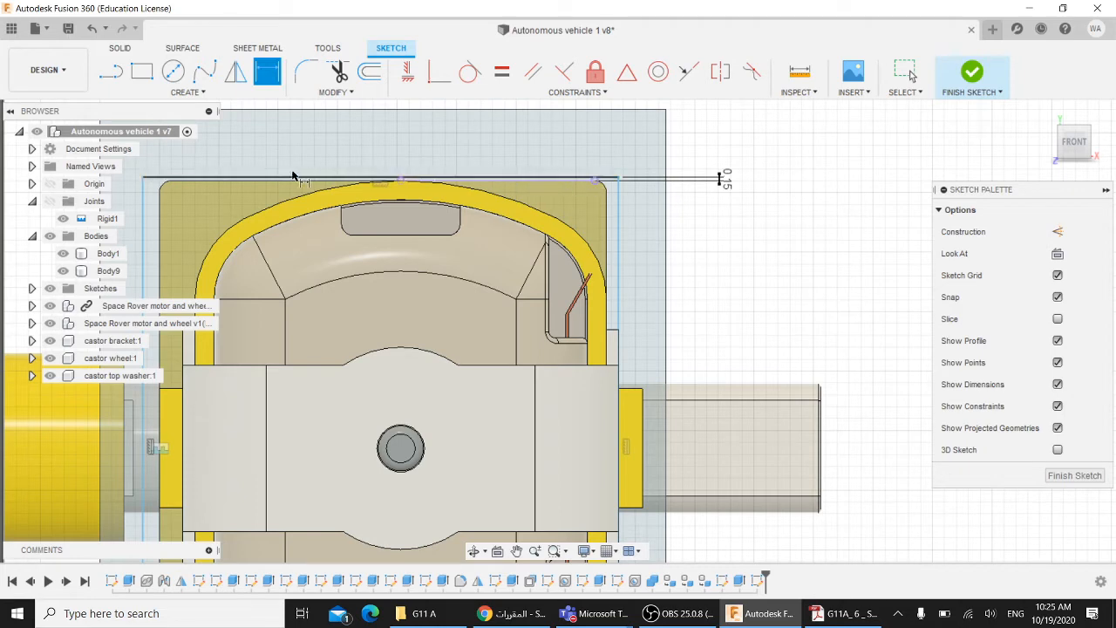
Dimension the rectangle's left line 0.15 mm from the motor's left edge
{"action": "middle_click_drag", "start_coordinate": [788, 226], "coordinate": [838, 219]}
{"action": "key", "text": "d"}
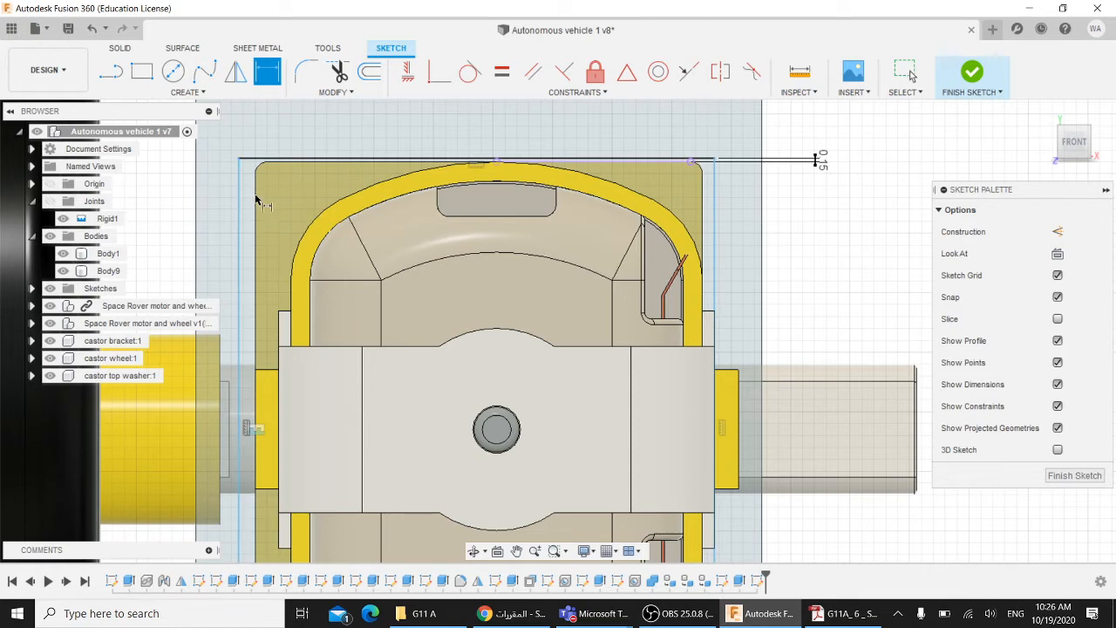
{"action": "left_click", "coordinate": [256, 200]}
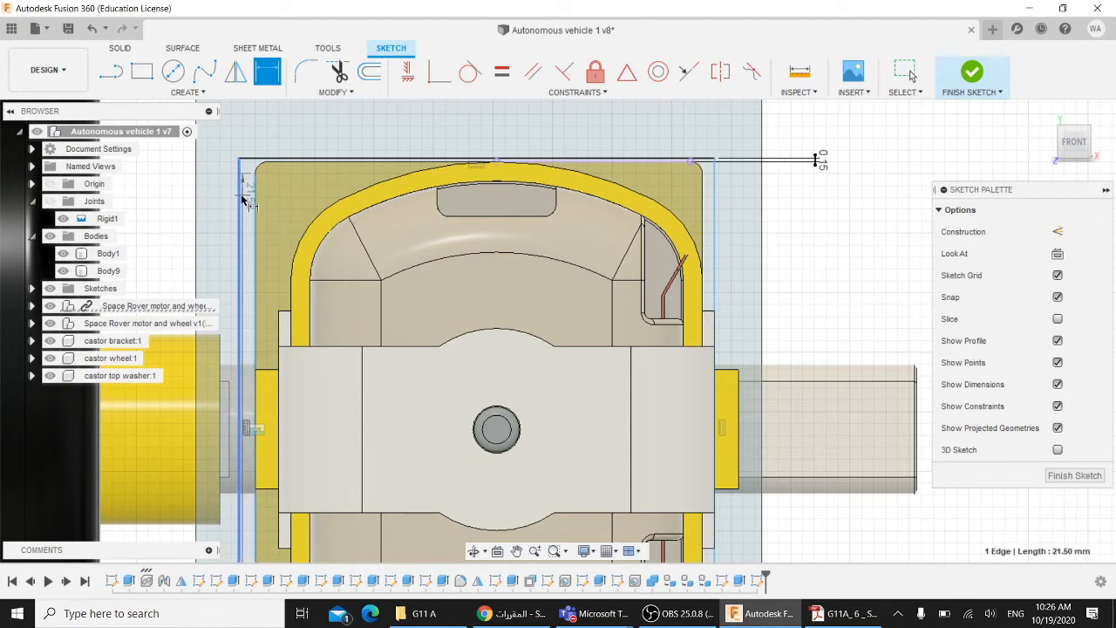
{"action": "left_click", "coordinate": [241, 199]}
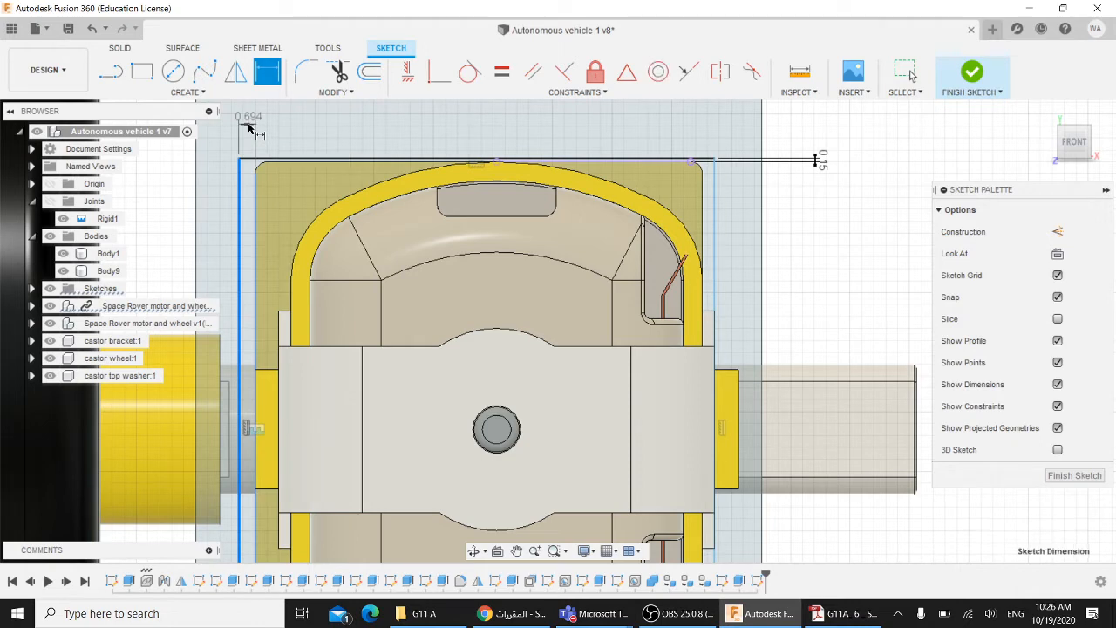
{"action": "left_click", "coordinate": [249, 128]}
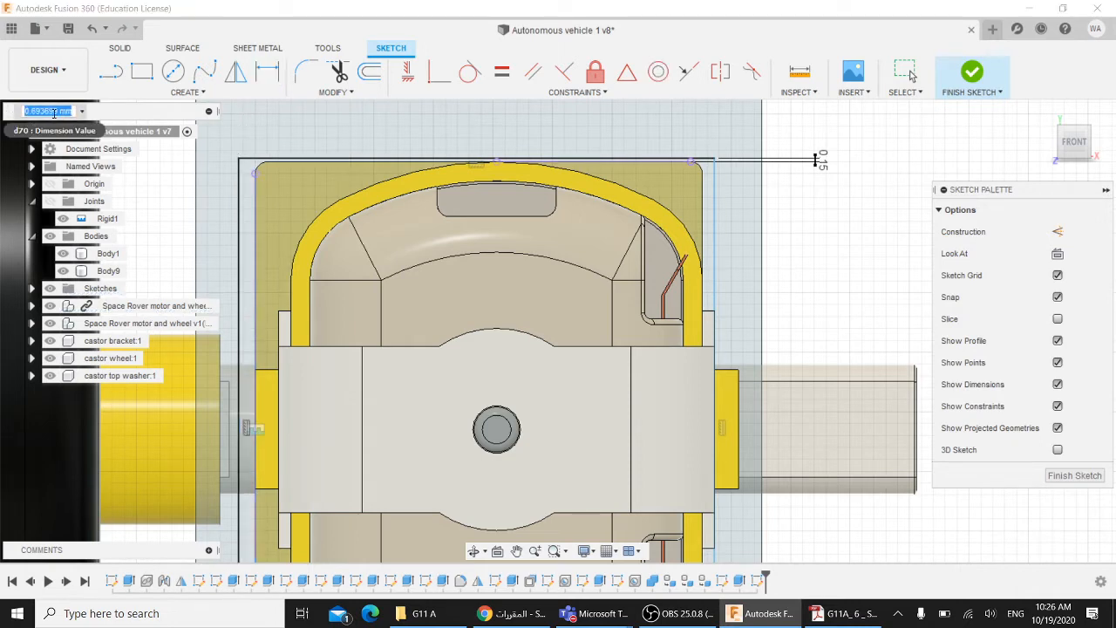
{"action": "type", "text": "0.15"}
{"action": "key", "text": "Return"}
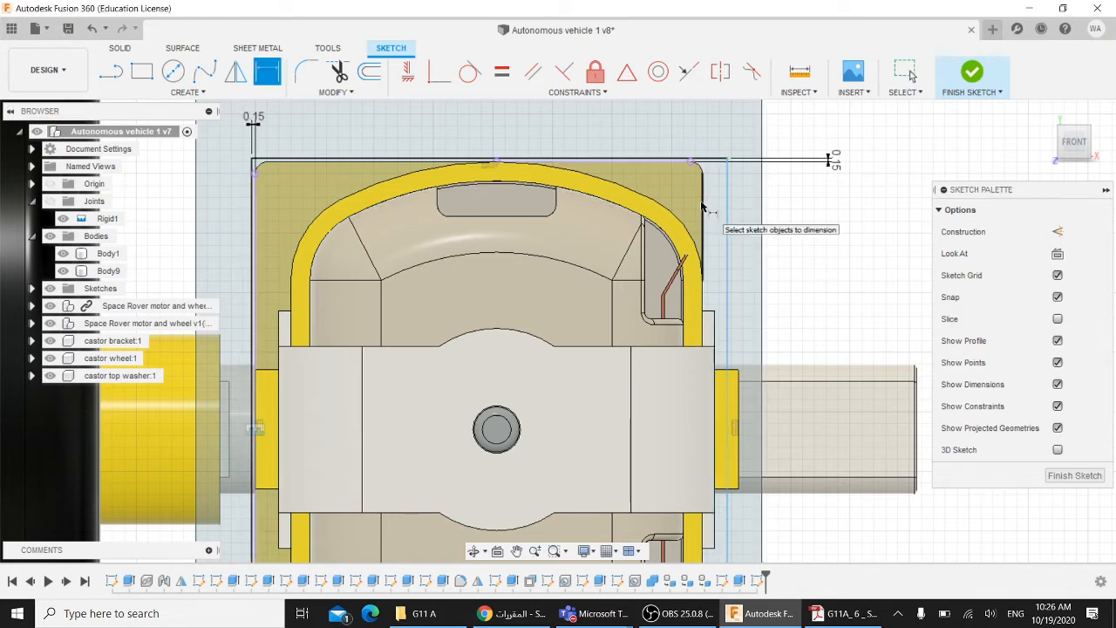
Dimension the rectangle's right line 0.15 mm from the motor's right edge
{"action": "left_click", "coordinate": [728, 207]}
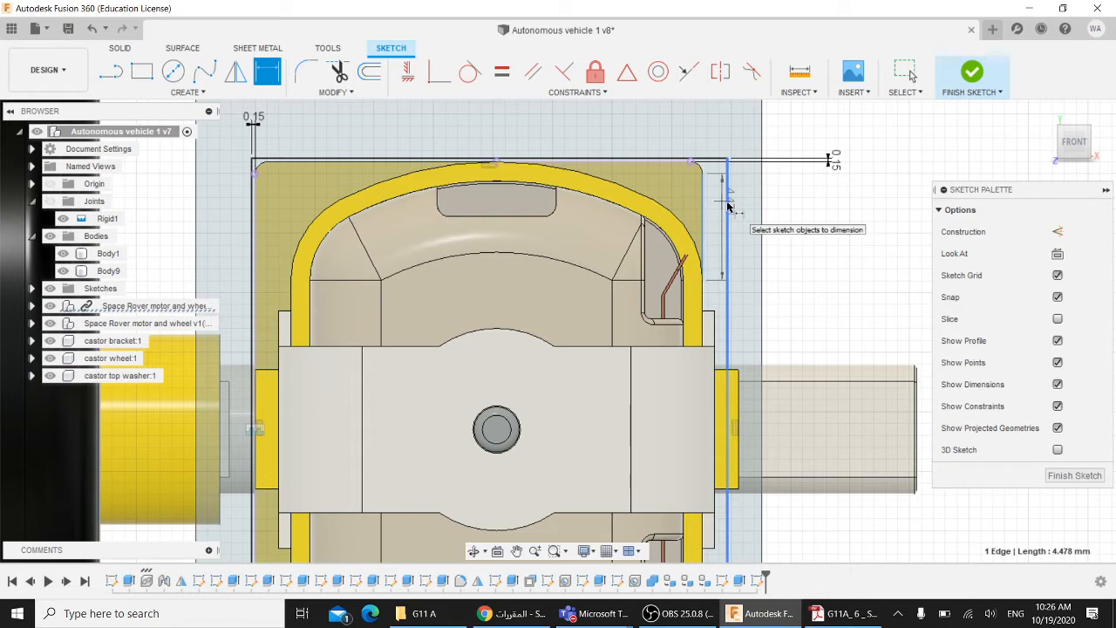
{"action": "left_click", "coordinate": [725, 183]}
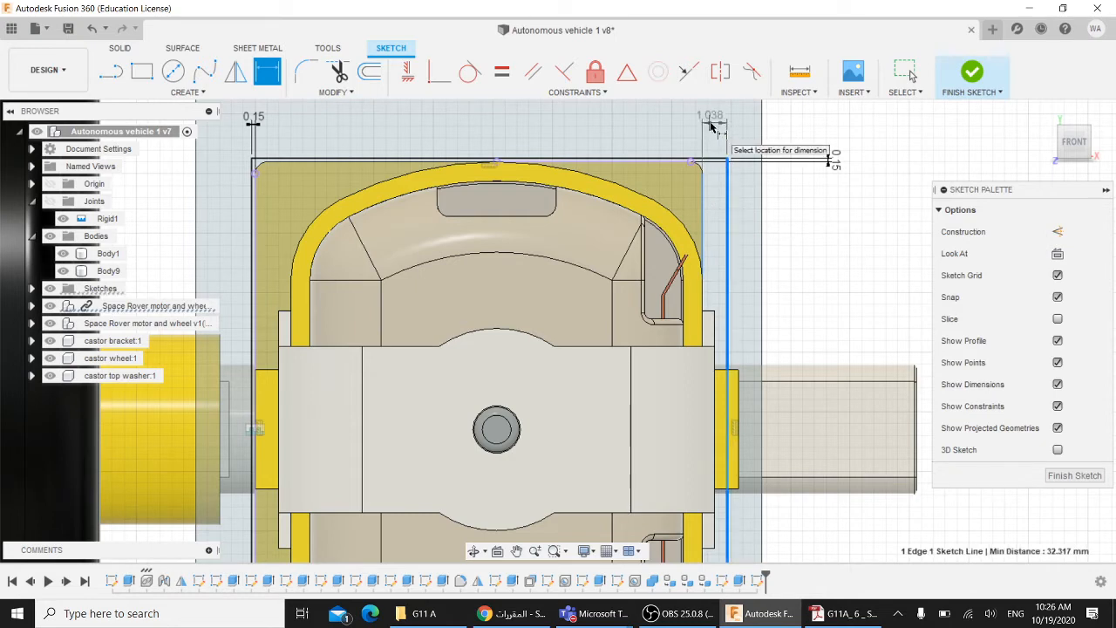
{"action": "left_click", "coordinate": [710, 126]}
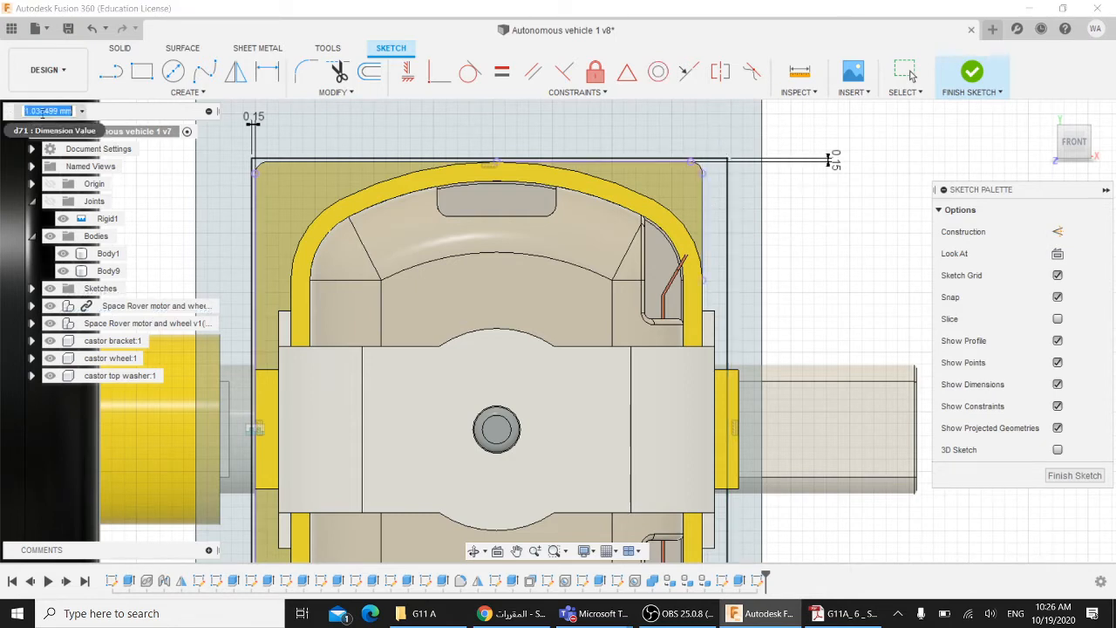
{"action": "type", "text": "0.15"}
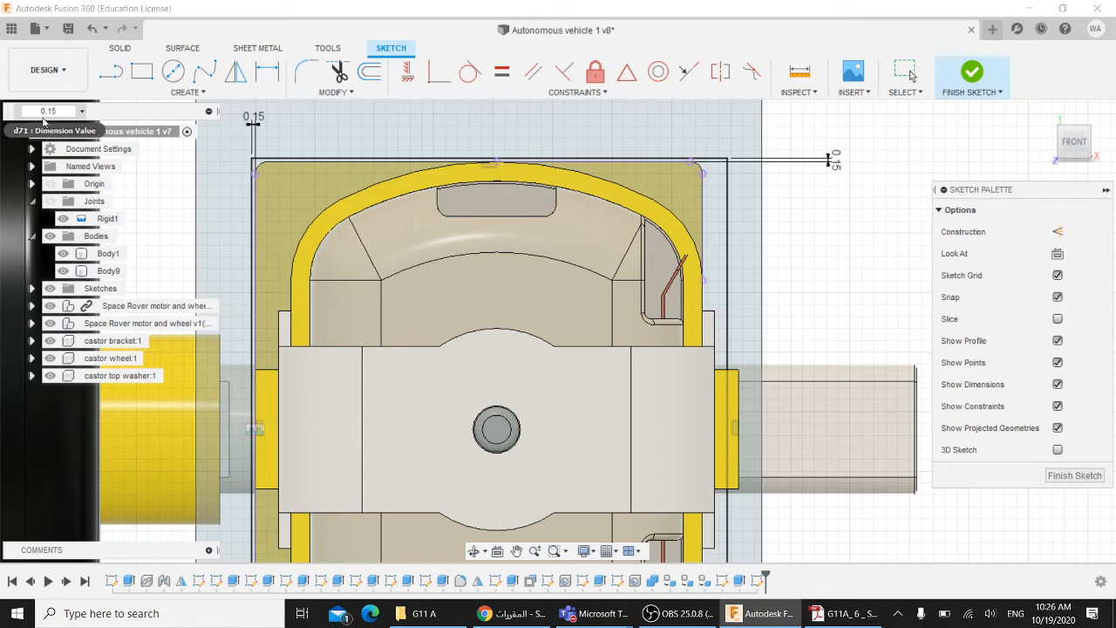
{"action": "key", "text": "Return"}
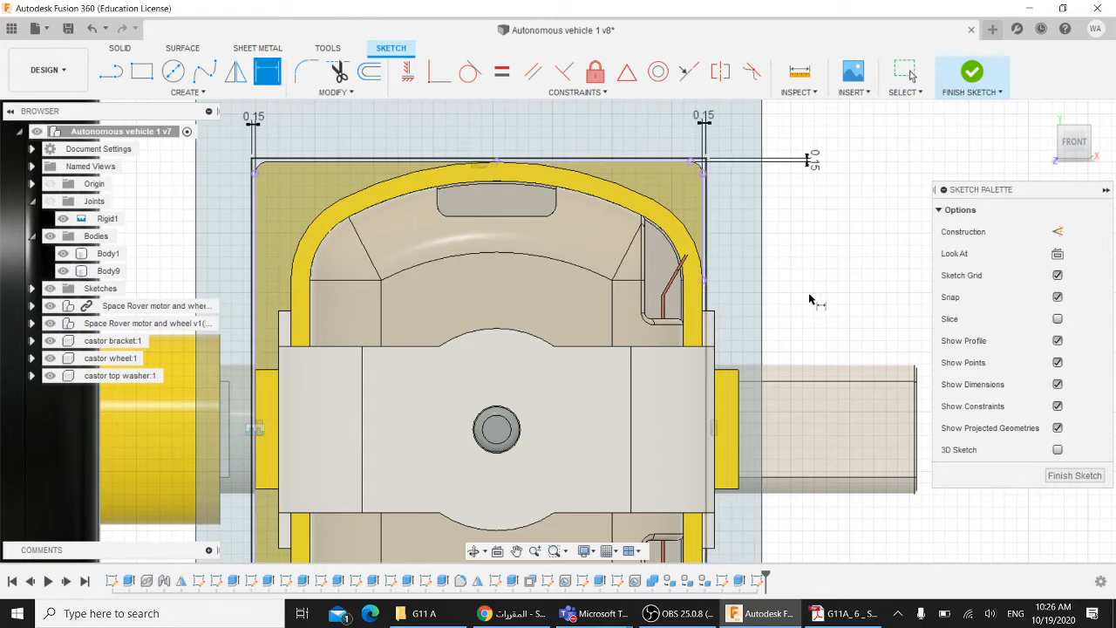
{"action": "middle_click_drag", "start_coordinate": [808, 299], "coordinate": [837, 115]}
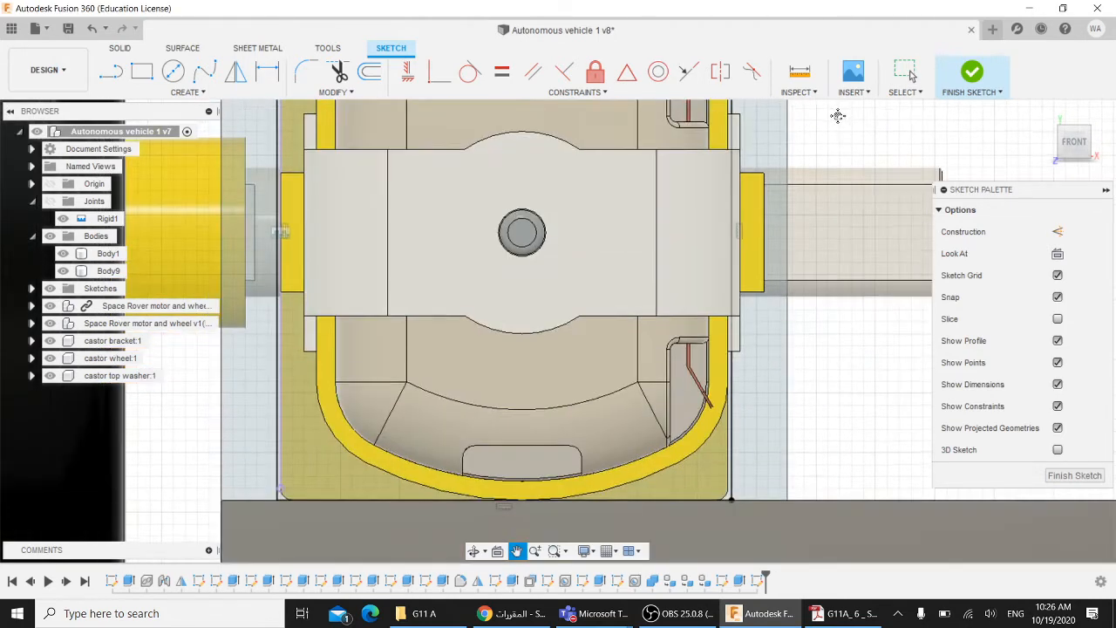
Leave the Dimension command, read the PDF book's instructions for the extrude cut up to the motor's back face, and return to Fusion 360
{"action": "mouse_move", "coordinate": [869, 366]}
{"action": "middle_mouse_down"}
{"action": "mouse_move", "coordinate": [835, 465]}
{"action": "mouse_move", "coordinate": [837, 521]}
{"action": "mouse_move", "coordinate": [819, 424]}
{"action": "mouse_move", "coordinate": [829, 341]}
{"action": "mouse_move", "coordinate": [846, 395]}
{"action": "mouse_move", "coordinate": [810, 531]}
{"action": "mouse_move", "coordinate": [807, 518]}
{"action": "middle_mouse_up"}
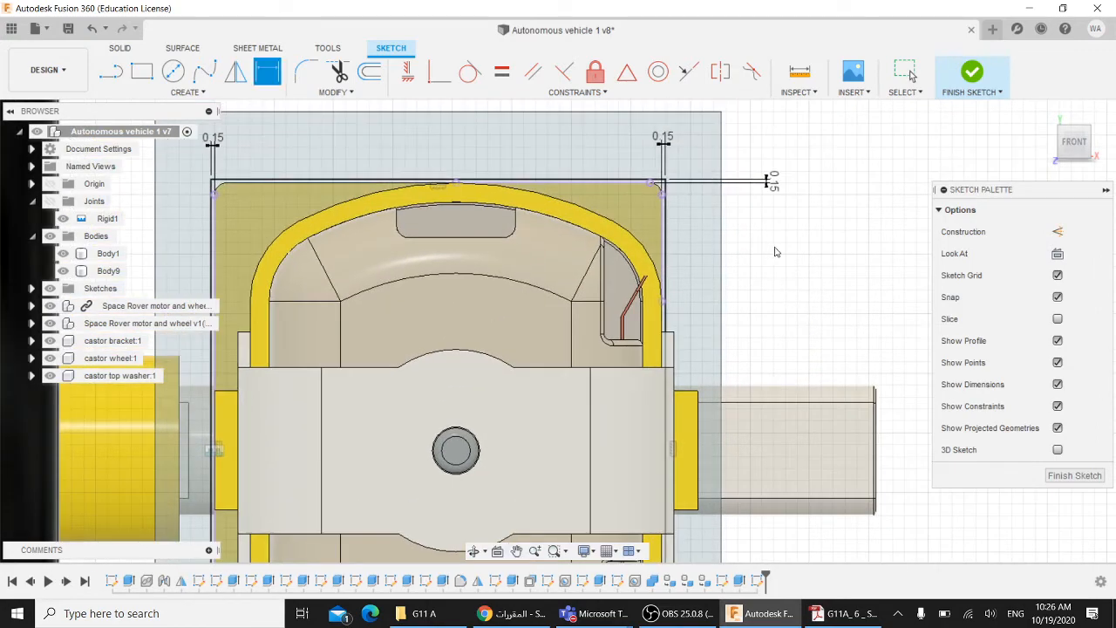
{"action": "key", "text": "Escape"}
{"action": "left_click", "coordinate": [842, 612]}
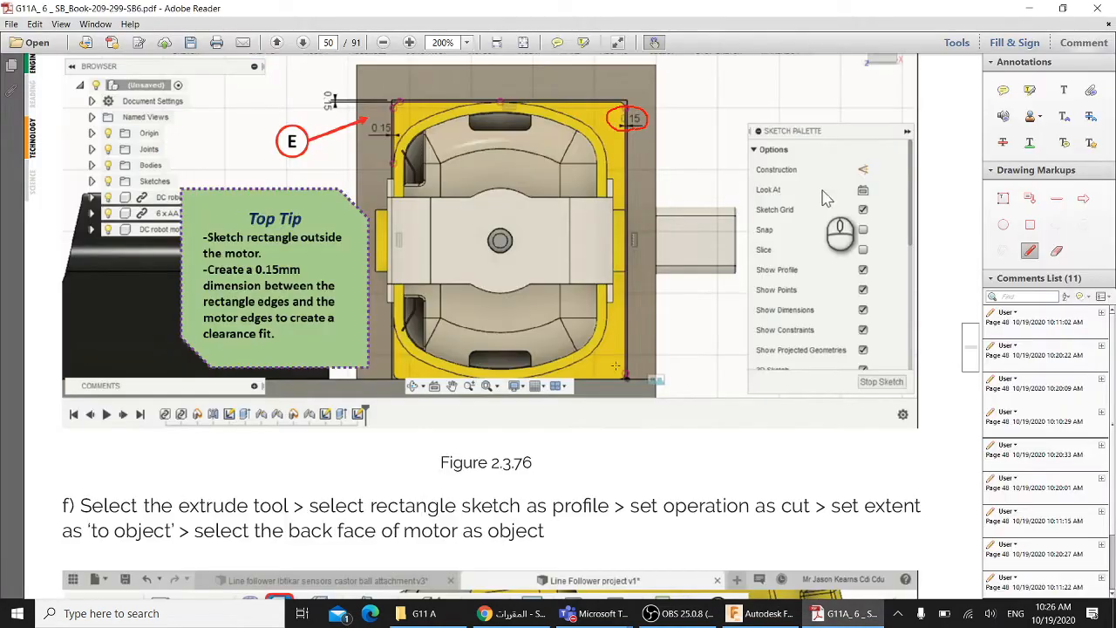
{"action": "scroll", "coordinate": [826, 199], "scroll_direction": "down", "scroll_amount": 5}
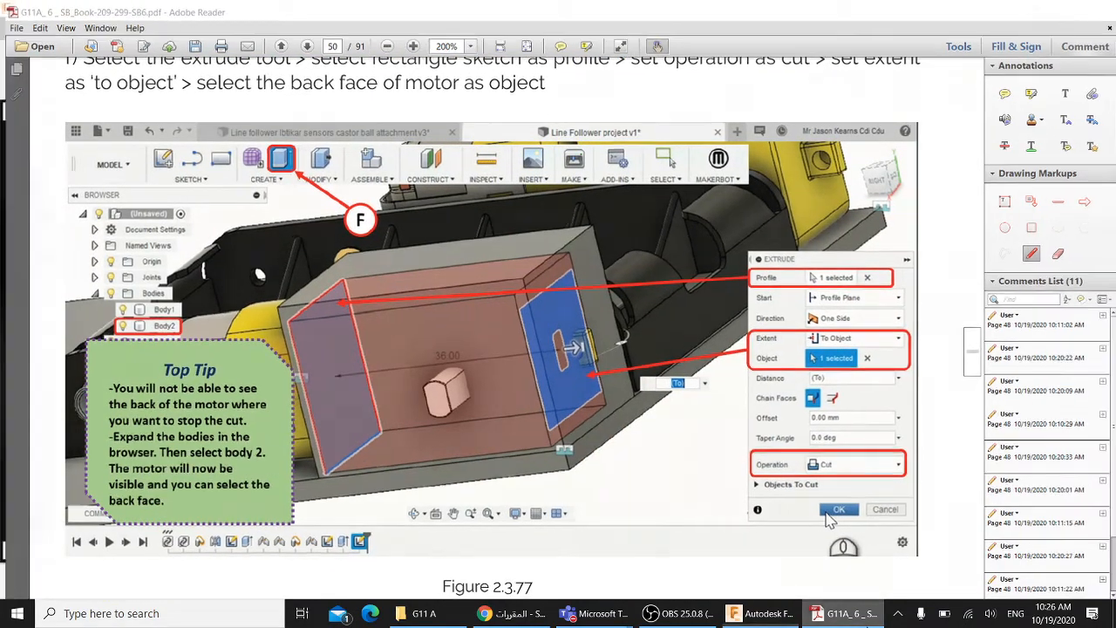
{"action": "left_click", "coordinate": [842, 613]}
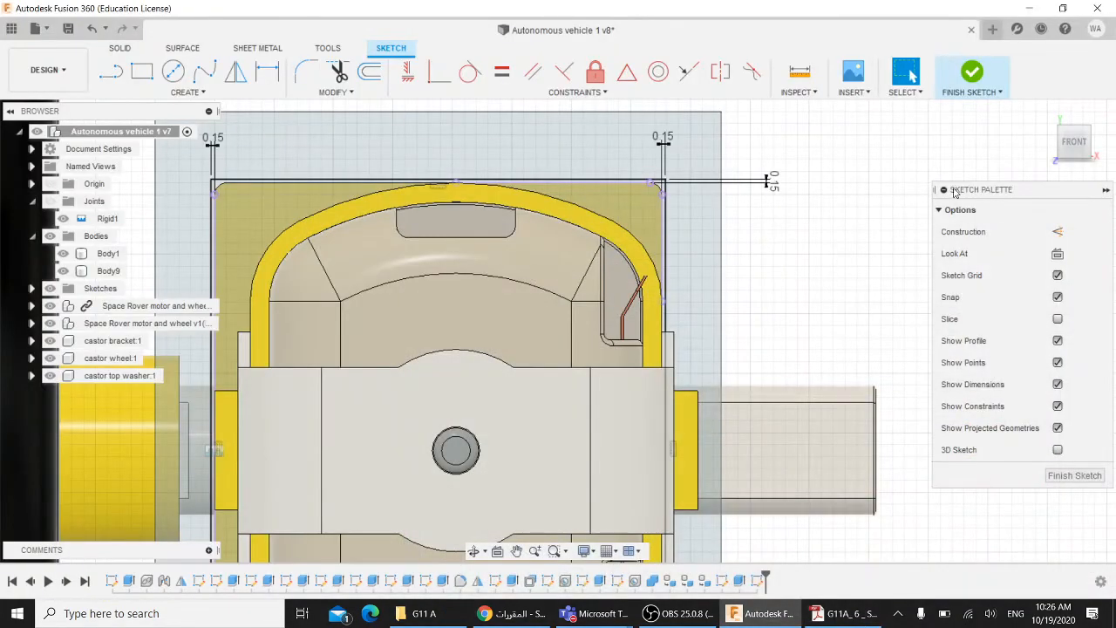
Finish the rectangle sketch and hide the linked motor and wheel component inside the block
{"action": "left_click", "coordinate": [973, 74]}
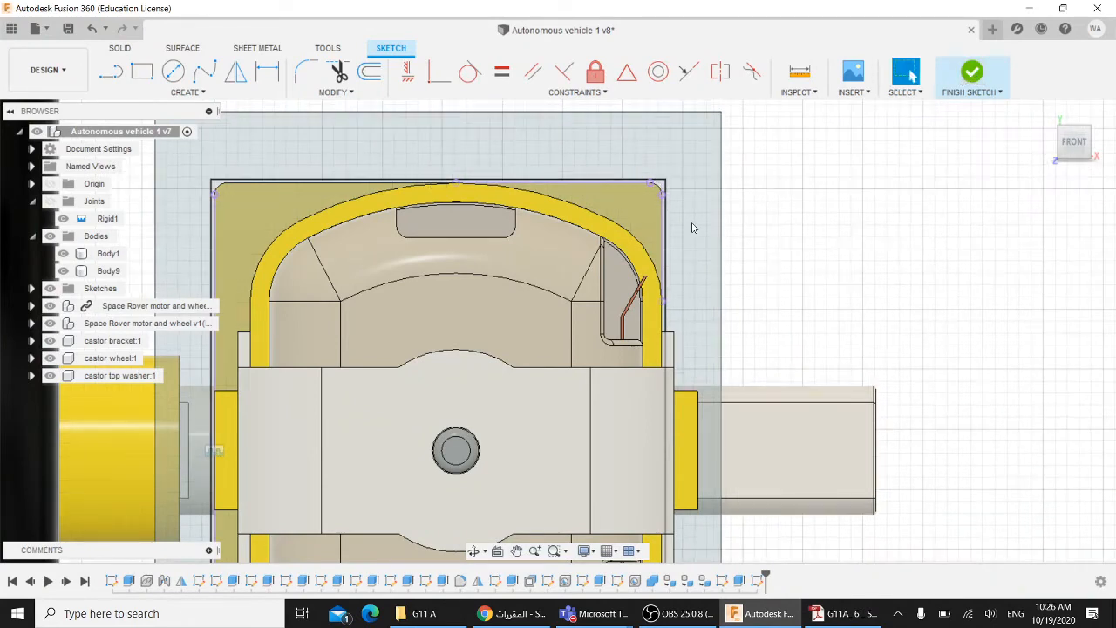
{"action": "scroll", "coordinate": [767, 300], "scroll_direction": "up", "scroll_amount": 3}
{"action": "scroll", "coordinate": [767, 300], "scroll_direction": "down", "scroll_amount": 5}
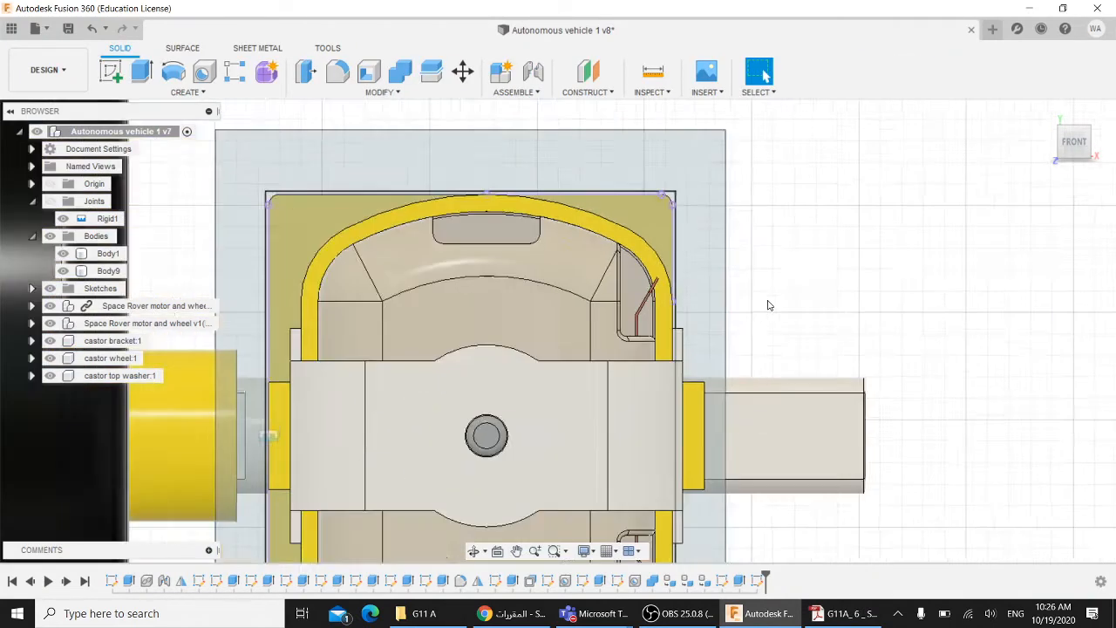
{"action": "scroll", "coordinate": [811, 258], "scroll_direction": "down", "scroll_amount": 2}
{"action": "middle_click_drag", "start_coordinate": [811, 258], "coordinate": [805, 259], "text": "shift"}
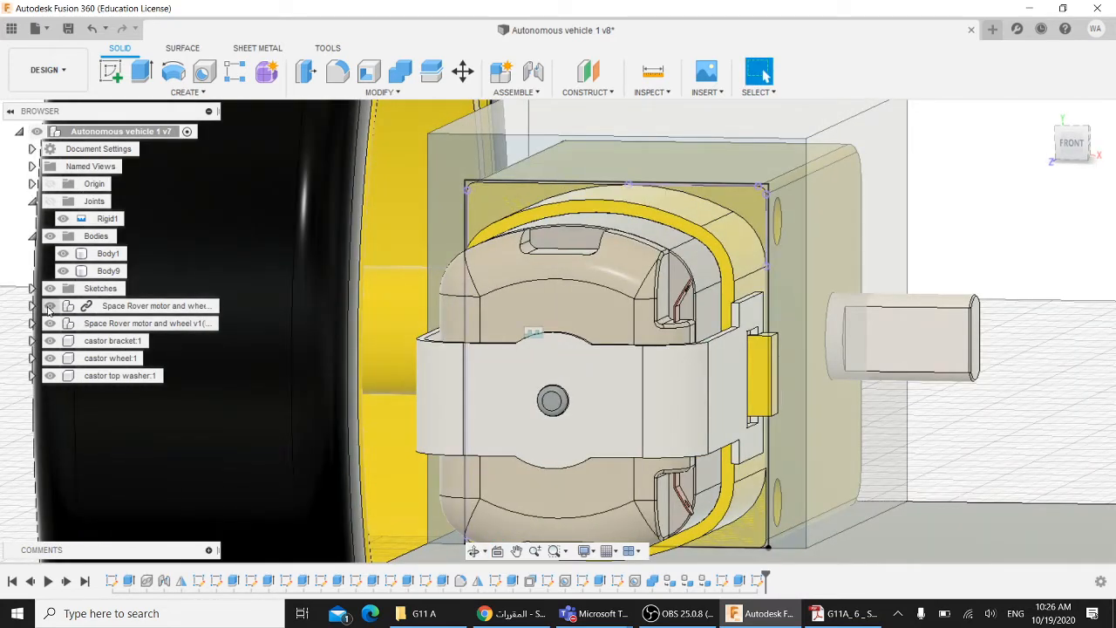
{"action": "left_click", "coordinate": [50, 306]}
{"action": "left_click", "coordinate": [50, 306]}
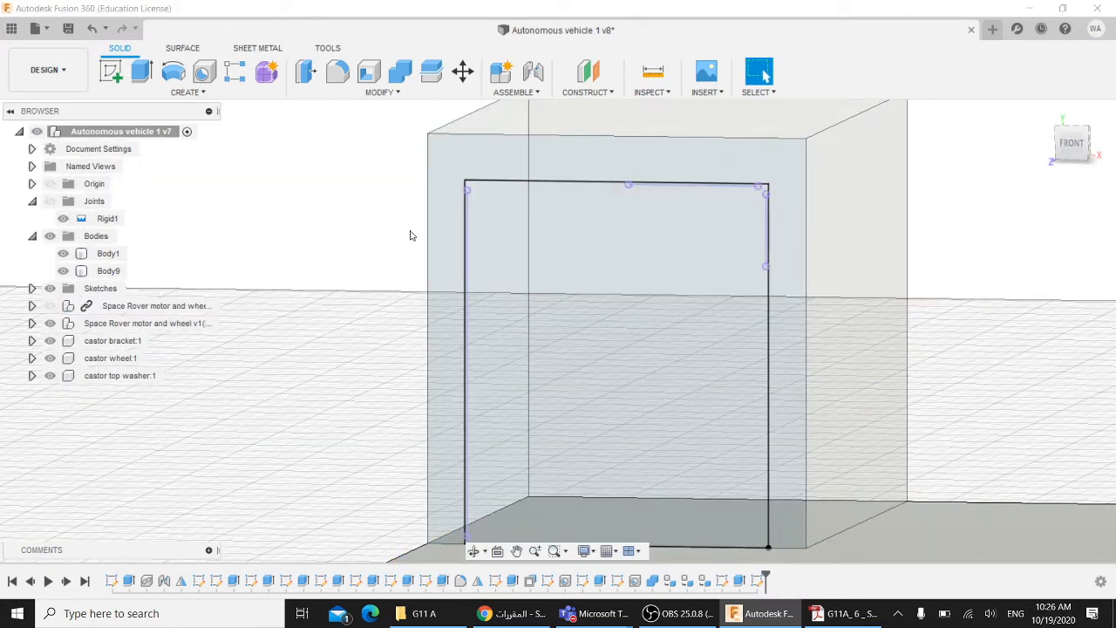
Select the rectangle profile on the block's front face and start Extrude with the model in the home view
{"action": "left_click", "coordinate": [521, 197]}
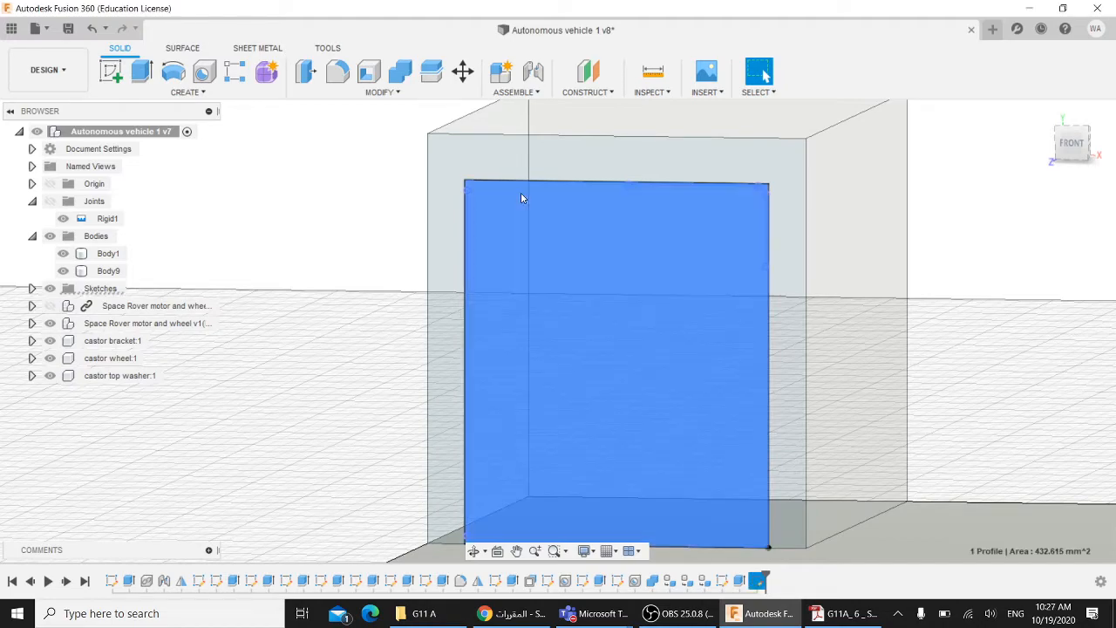
{"action": "scroll", "coordinate": [924, 223], "scroll_direction": "up", "scroll_amount": 1}
{"action": "scroll", "coordinate": [924, 223], "scroll_direction": "up", "scroll_amount": 2}
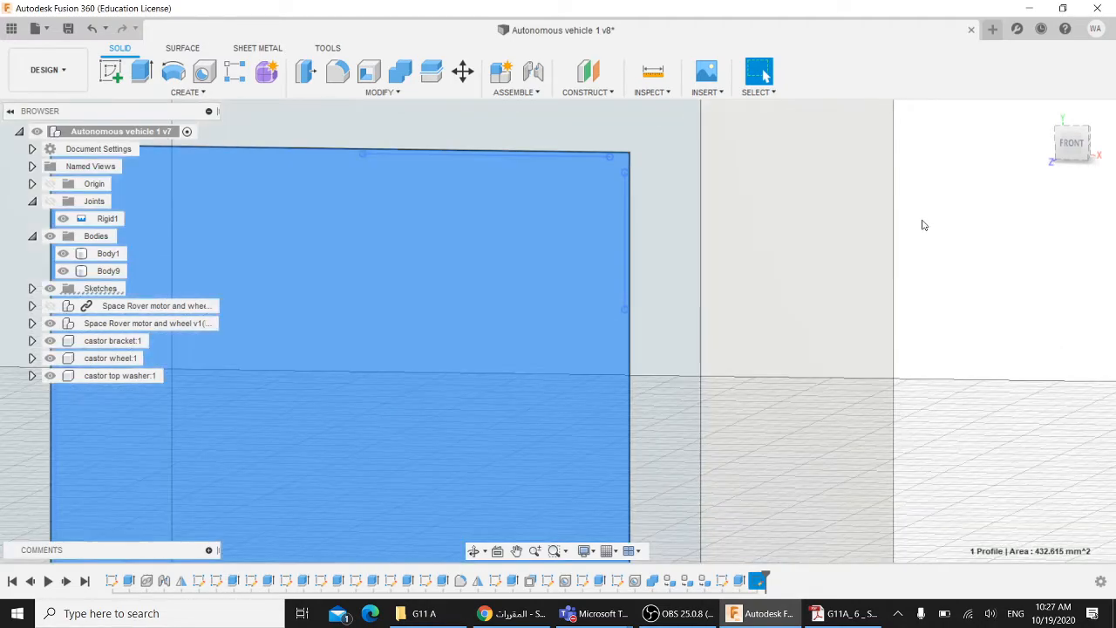
{"action": "middle_click_drag", "start_coordinate": [972, 206], "coordinate": [877, 319], "text": "shift"}
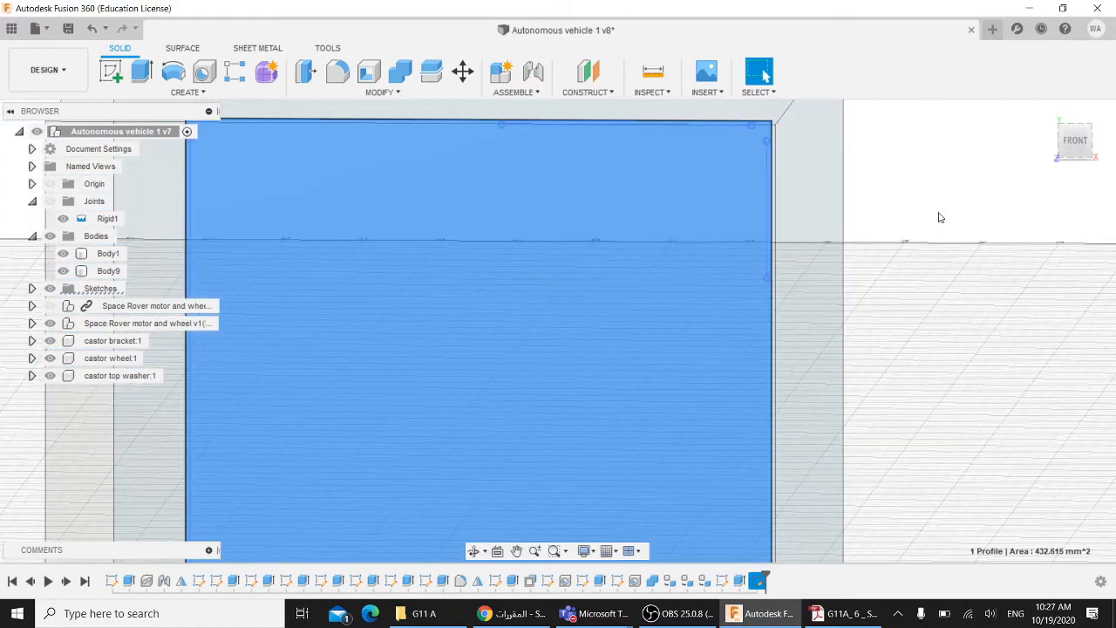
{"action": "scroll", "coordinate": [937, 222], "scroll_direction": "down", "scroll_amount": 2}
{"action": "scroll", "coordinate": [938, 199], "scroll_direction": "down", "scroll_amount": 1}
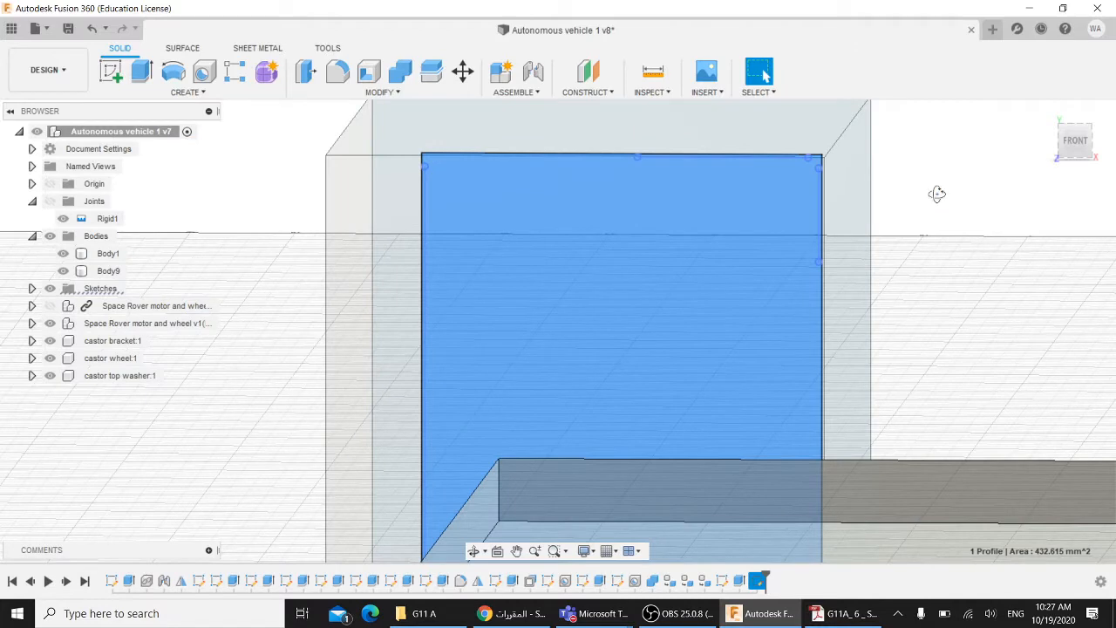
{"action": "middle_click_drag", "start_coordinate": [937, 193], "coordinate": [940, 199], "text": "shift"}
{"action": "left_click", "coordinate": [1076, 143]}
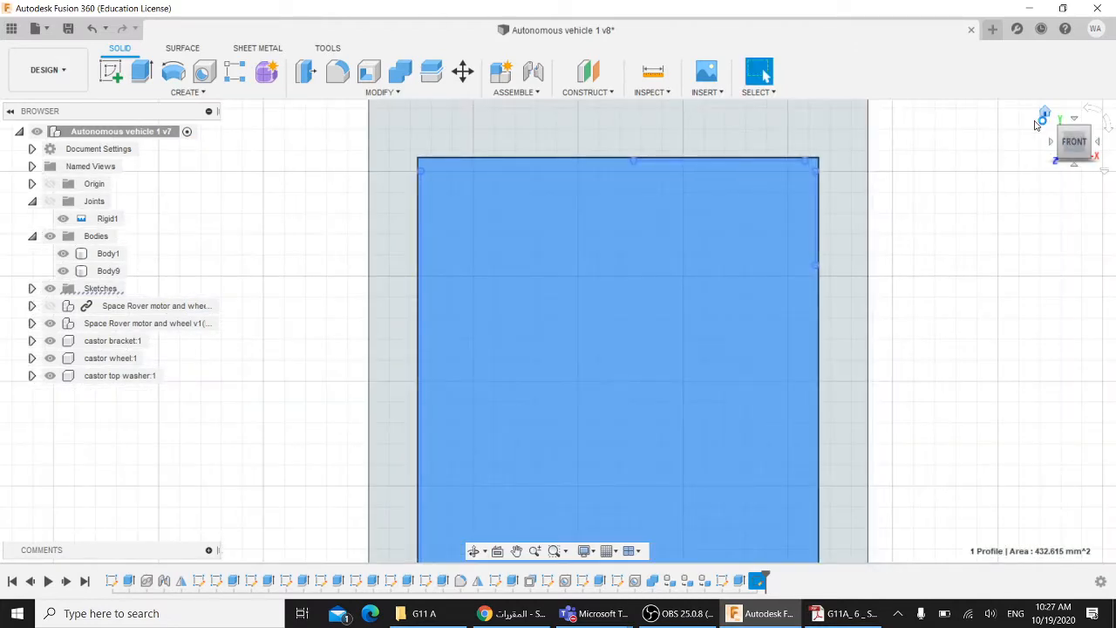
{"action": "left_click", "coordinate": [1042, 118]}
{"action": "scroll", "coordinate": [563, 261], "scroll_direction": "up", "scroll_amount": 3}
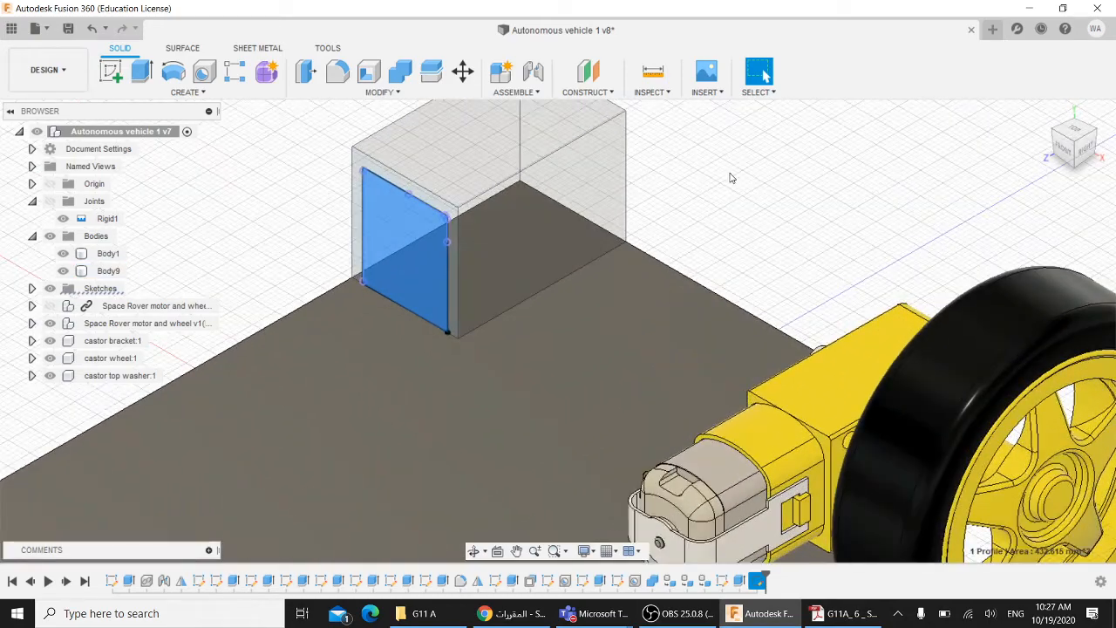
{"action": "middle_click_drag", "start_coordinate": [730, 178], "coordinate": [769, 257]}
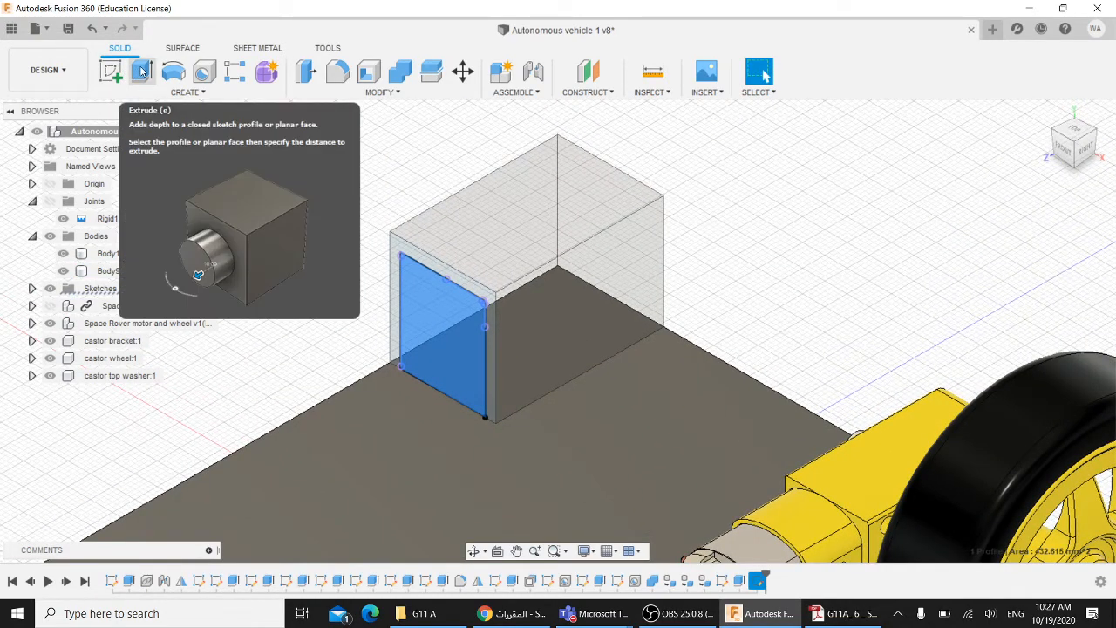
{"action": "left_click", "coordinate": [142, 71]}
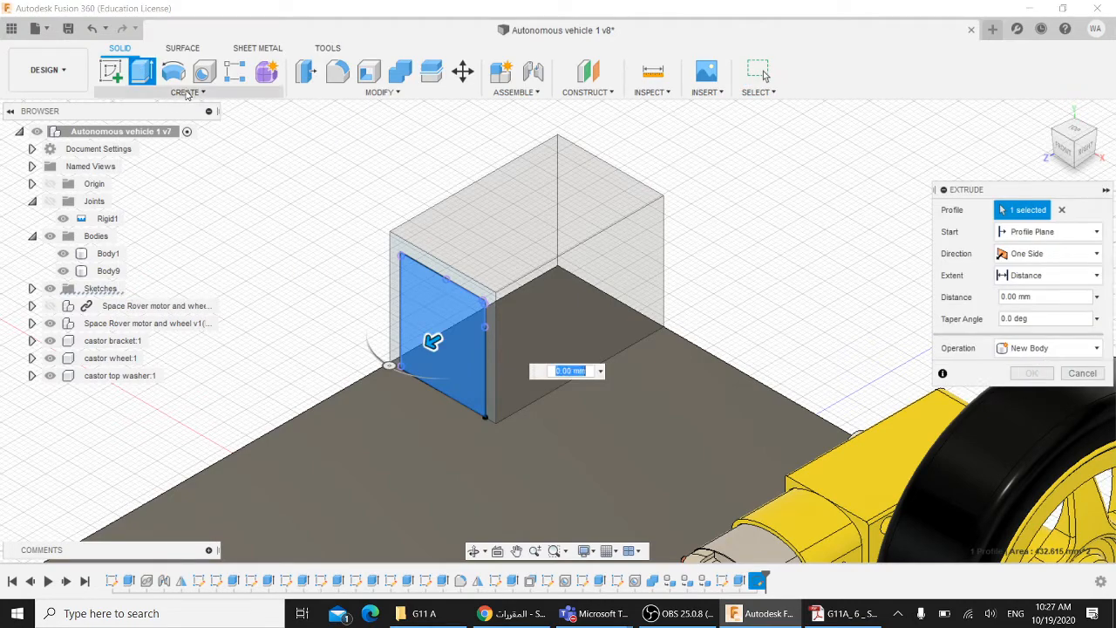
{"action": "left_click", "coordinate": [184, 92]}
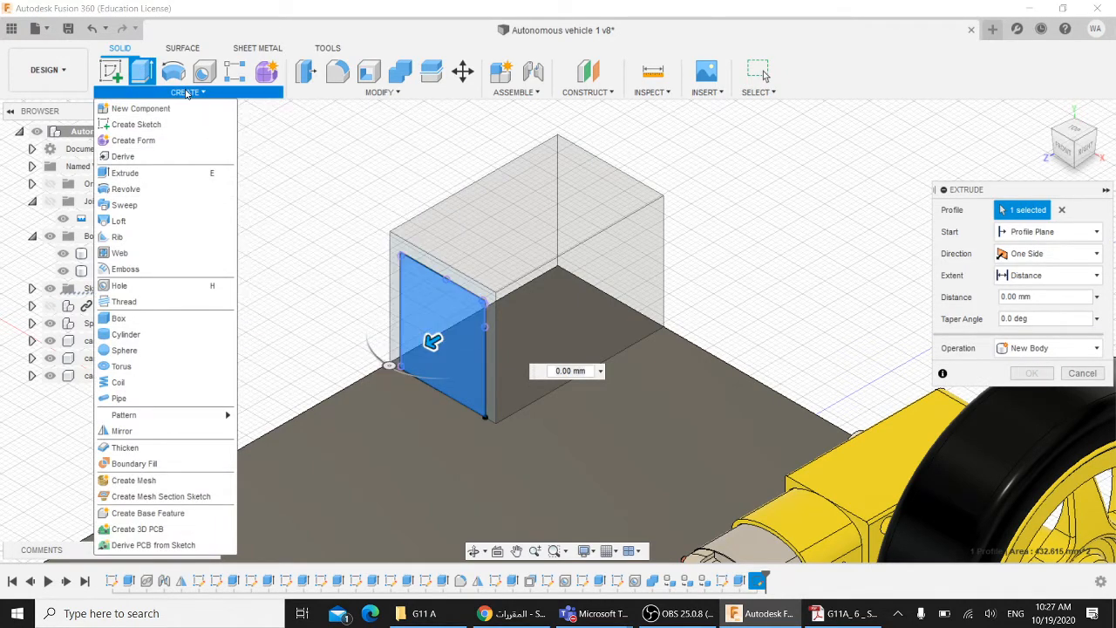
{"action": "left_click", "coordinate": [185, 97]}
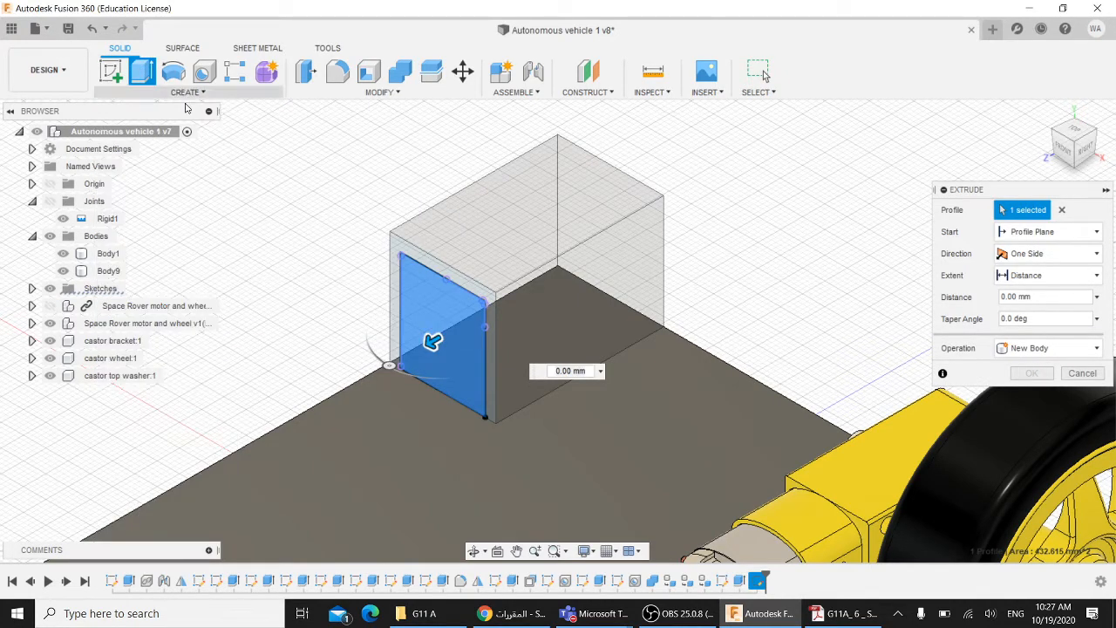
Show the linked motor and wheel component again and bring the motor's back face into close view
{"action": "left_click", "coordinate": [49, 305]}
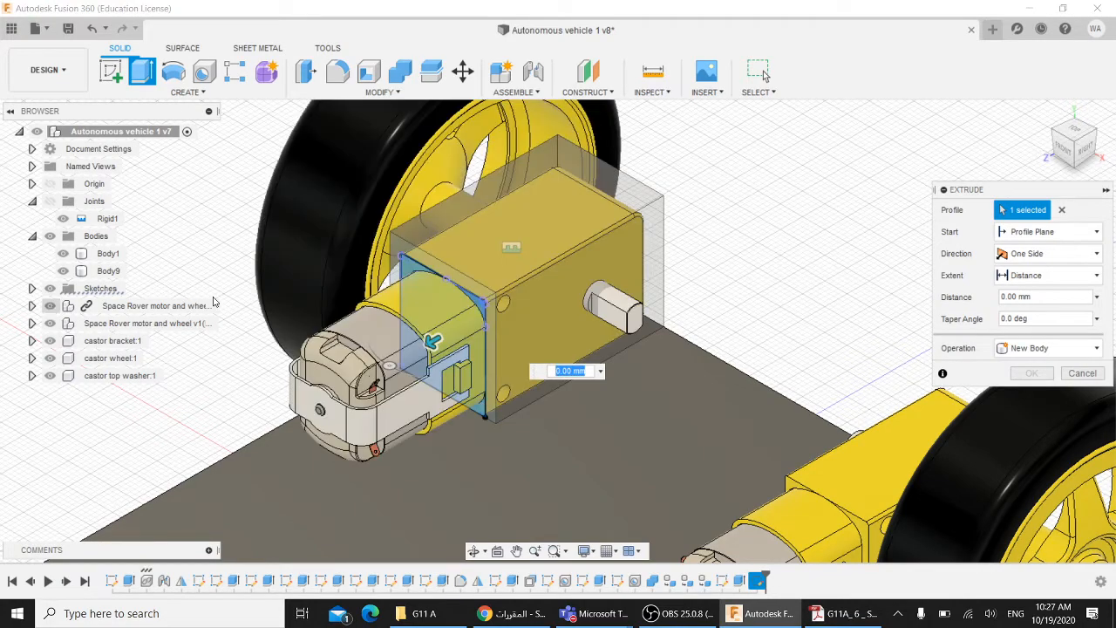
{"action": "middle_click_drag", "start_coordinate": [695, 236], "coordinate": [562, 185], "text": "shift"}
{"action": "middle_click_drag", "start_coordinate": [731, 422], "coordinate": [701, 482]}
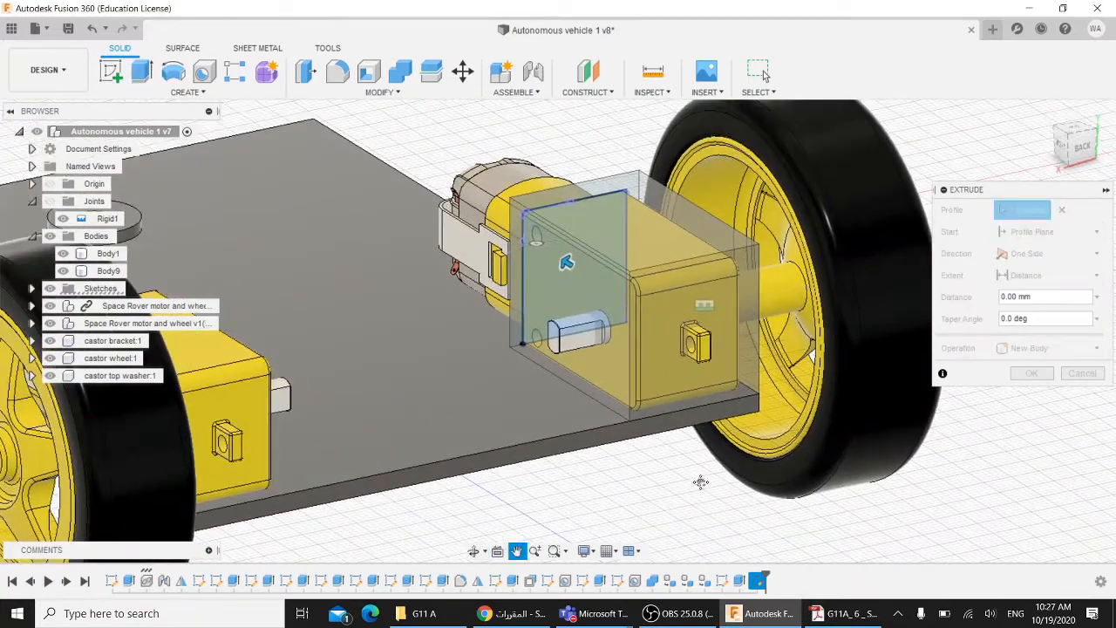
{"action": "scroll", "coordinate": [637, 253], "scroll_direction": "up", "scroll_amount": 4}
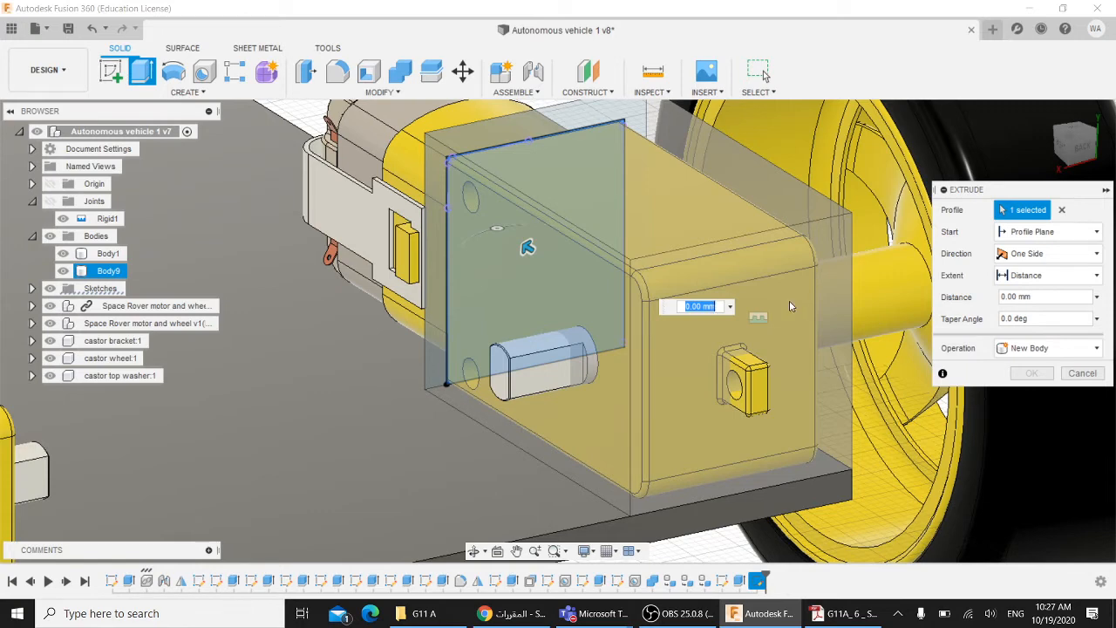
{"action": "scroll", "coordinate": [791, 302], "scroll_direction": "up", "scroll_amount": 1}
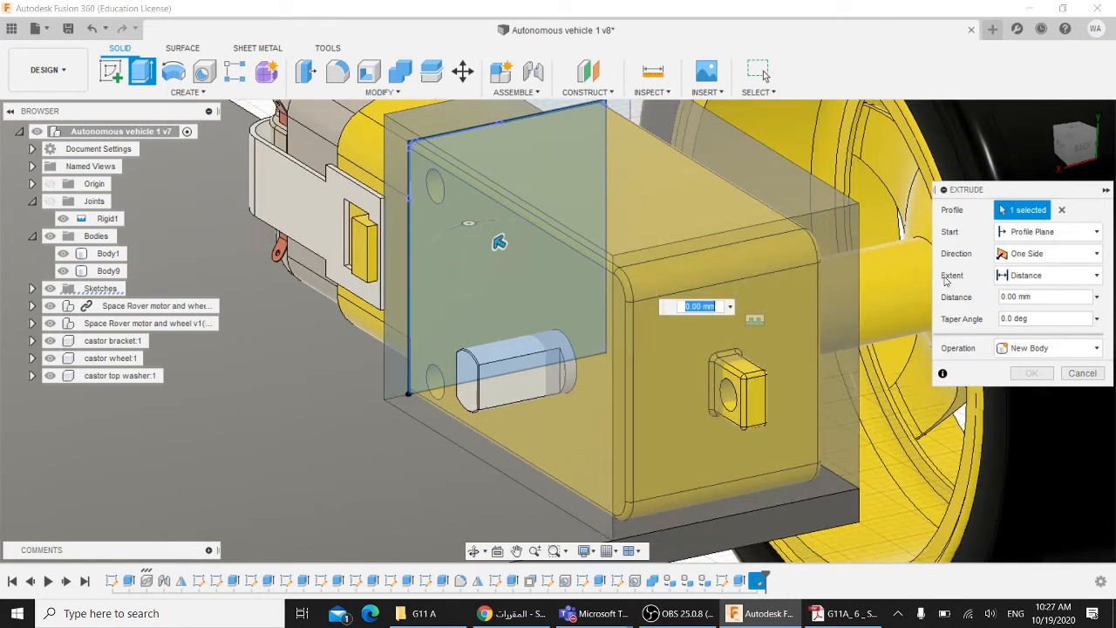
Set the extrusion extent to To Object and choose the motor's back face behind the block as the termination
{"action": "left_click", "coordinate": [1029, 275]}
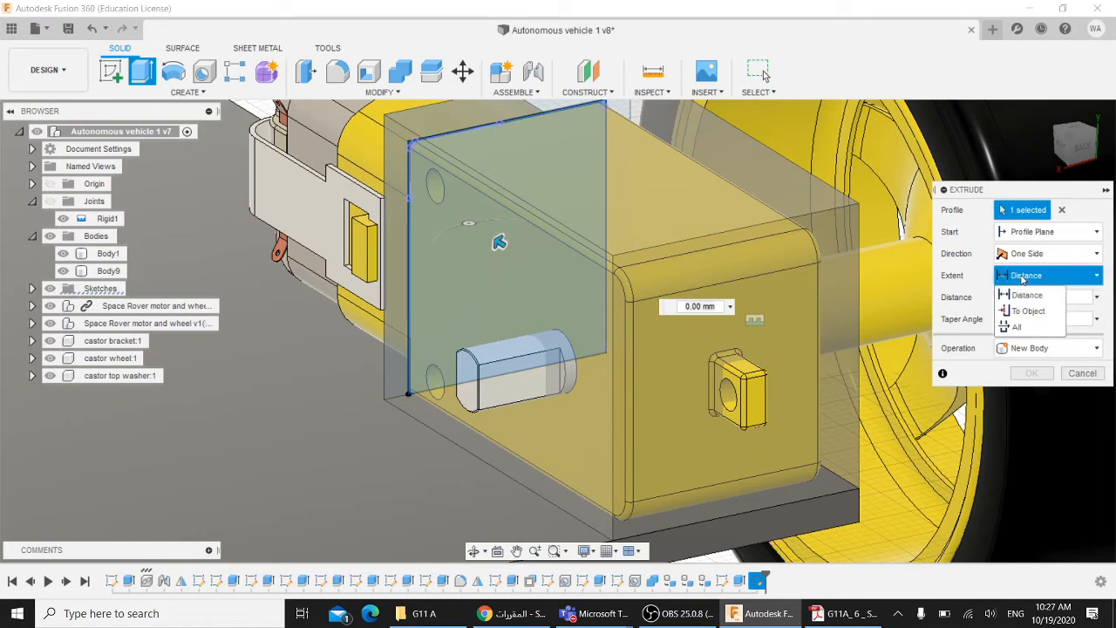
{"action": "left_click", "coordinate": [1024, 308]}
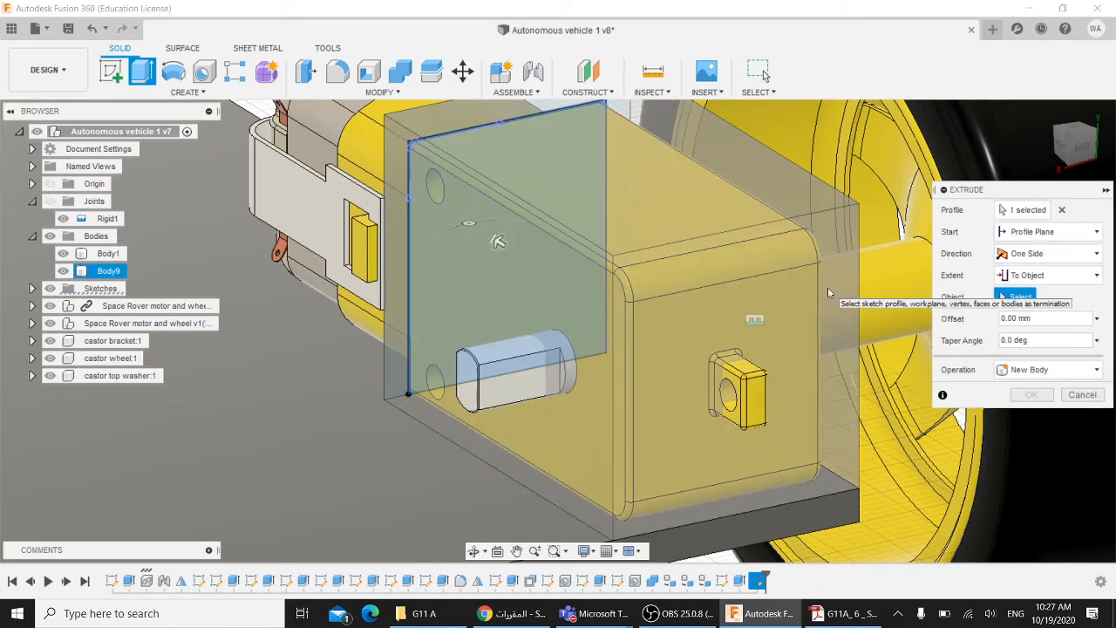
{"action": "middle_click_drag", "start_coordinate": [827, 286], "coordinate": [862, 237], "text": "shift"}
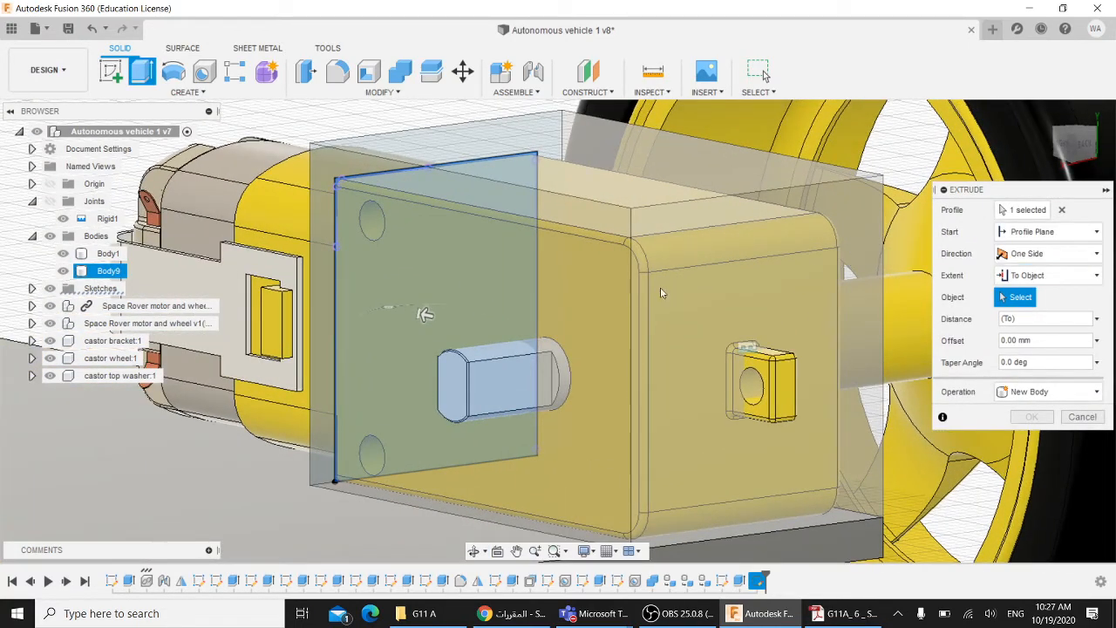
{"action": "left_click", "coordinate": [799, 287]}
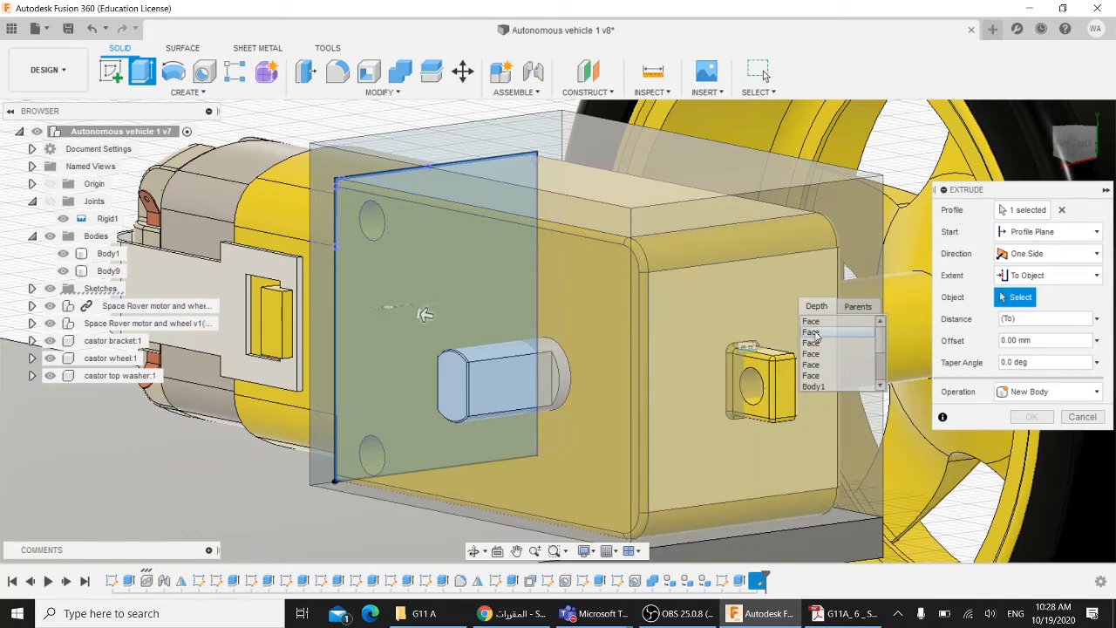
{"action": "left_click", "coordinate": [812, 333]}
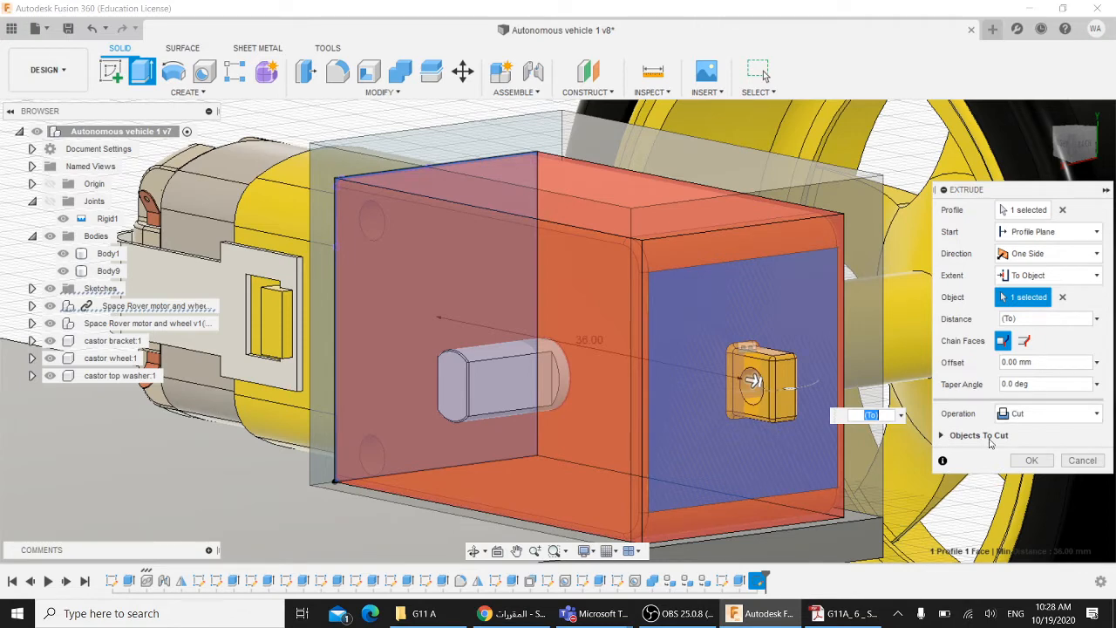
Check that Body9 is the object to cut and apply the extrusion with the Cut operation
{"action": "left_click", "coordinate": [942, 436]}
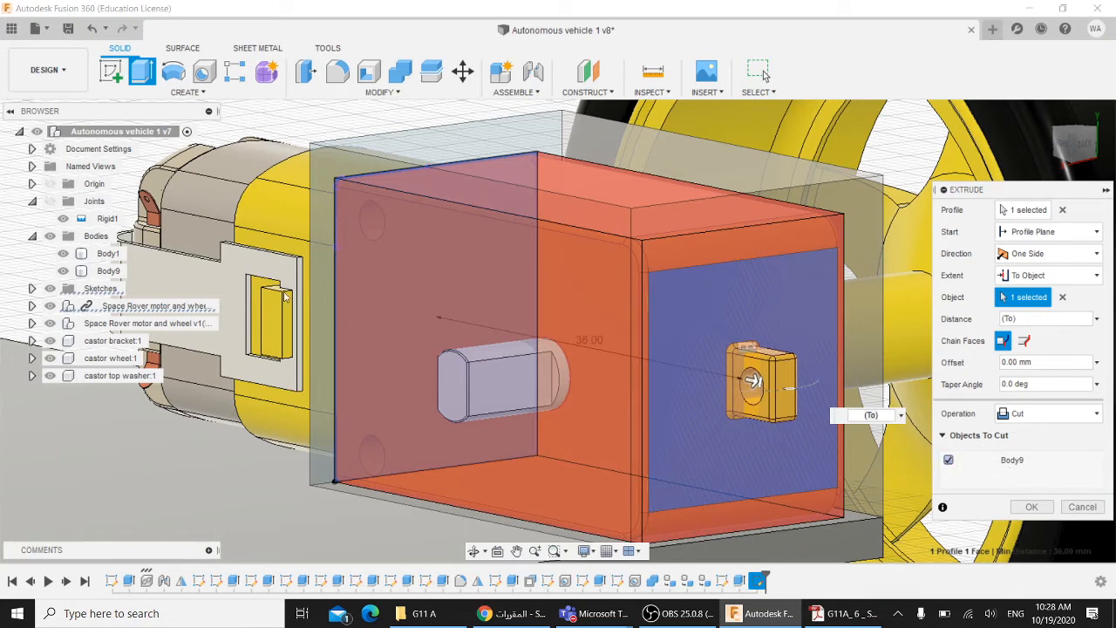
{"action": "left_click", "coordinate": [108, 272]}
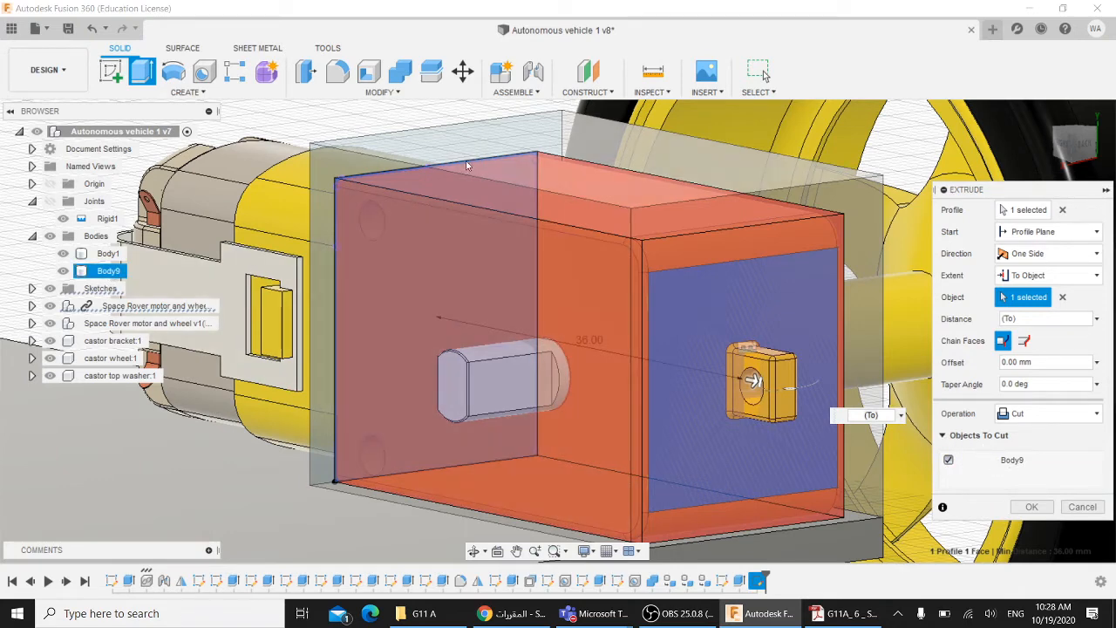
{"action": "left_click", "coordinate": [351, 151]}
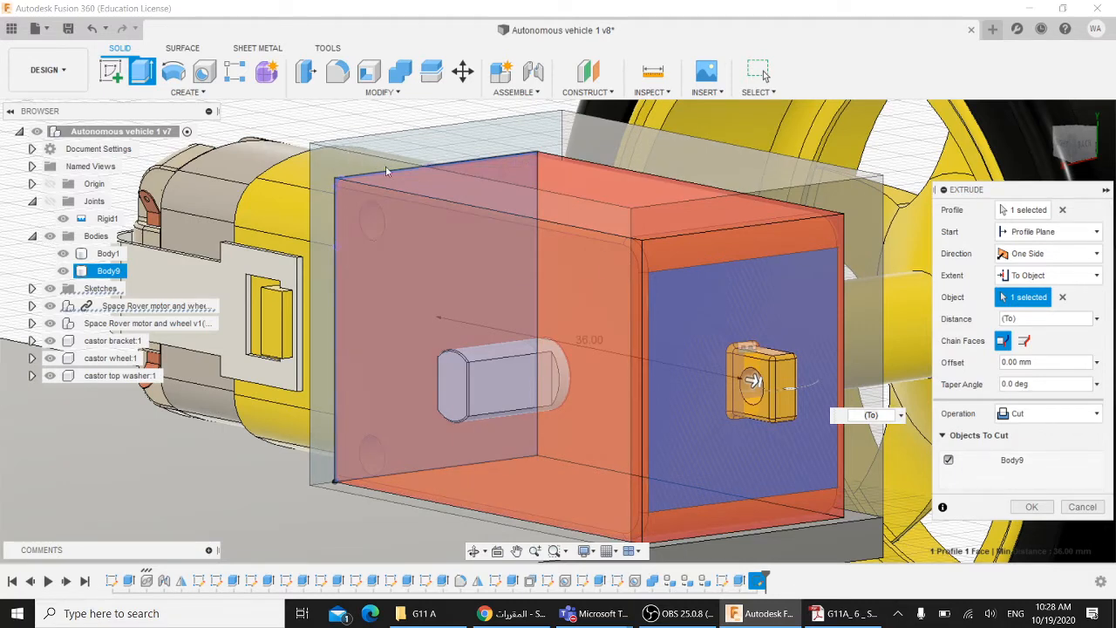
{"action": "left_click", "coordinate": [1032, 507]}
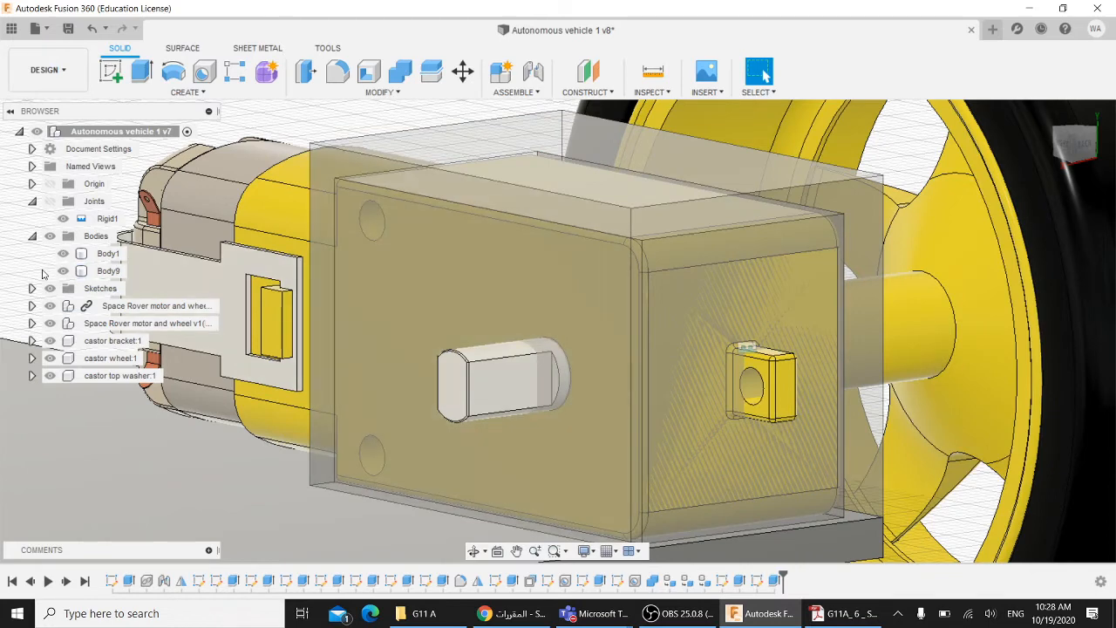
Hide the linked motor and wheel component and inspect the cavity cut into the block from the front
{"action": "left_click", "coordinate": [48, 325]}
{"action": "left_click", "coordinate": [48, 325]}
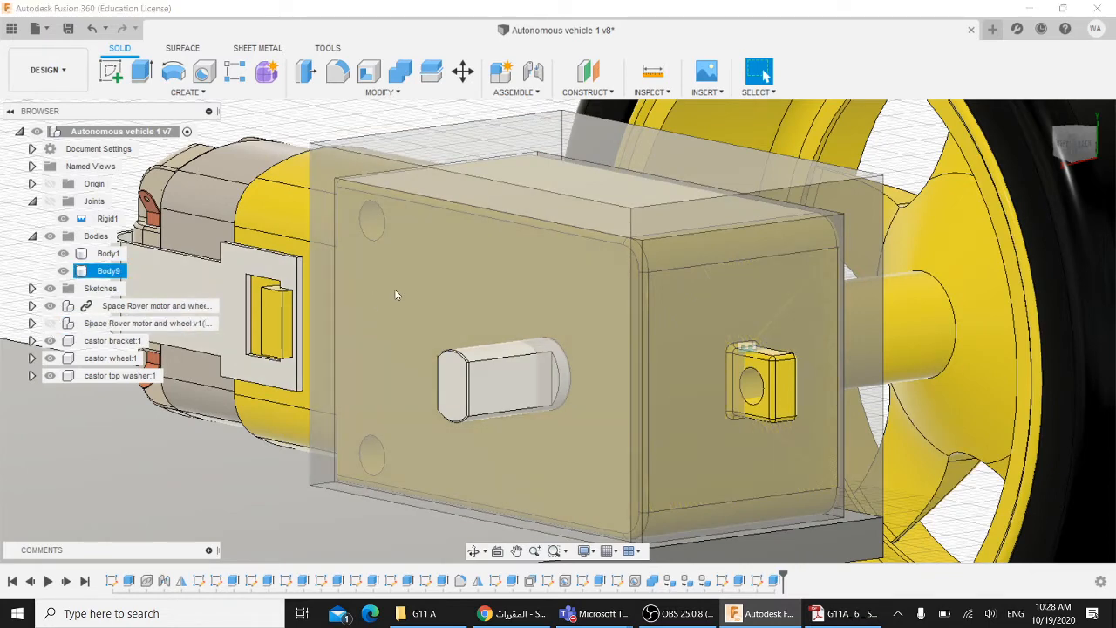
{"action": "left_click", "coordinate": [50, 323]}
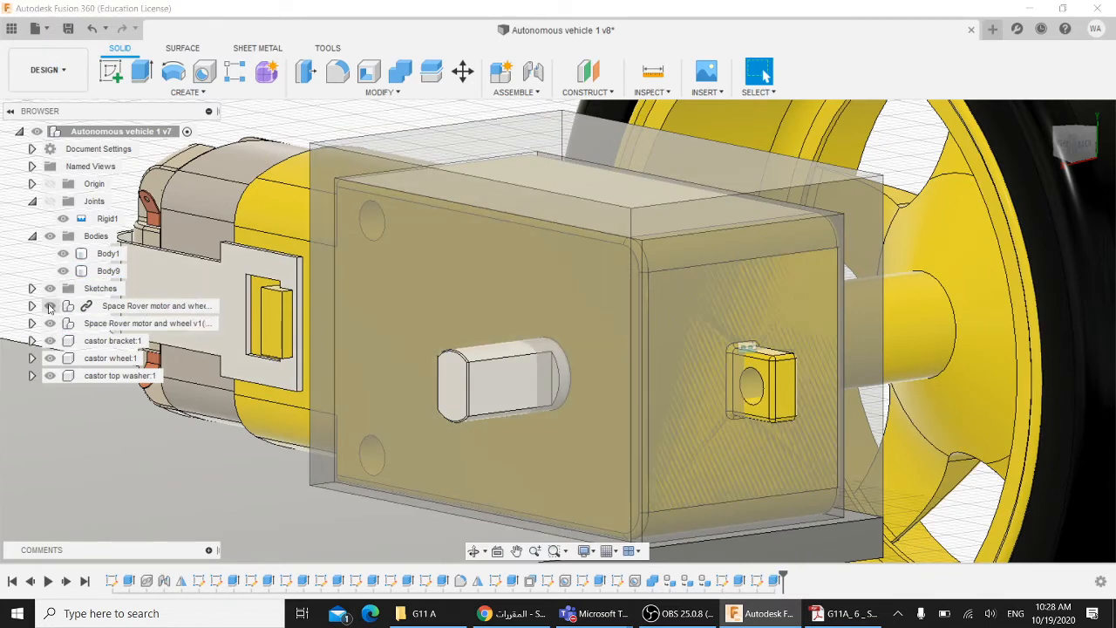
{"action": "left_click", "coordinate": [49, 306]}
{"action": "middle_click_drag", "start_coordinate": [898, 253], "coordinate": [1053, 158], "text": "shift"}
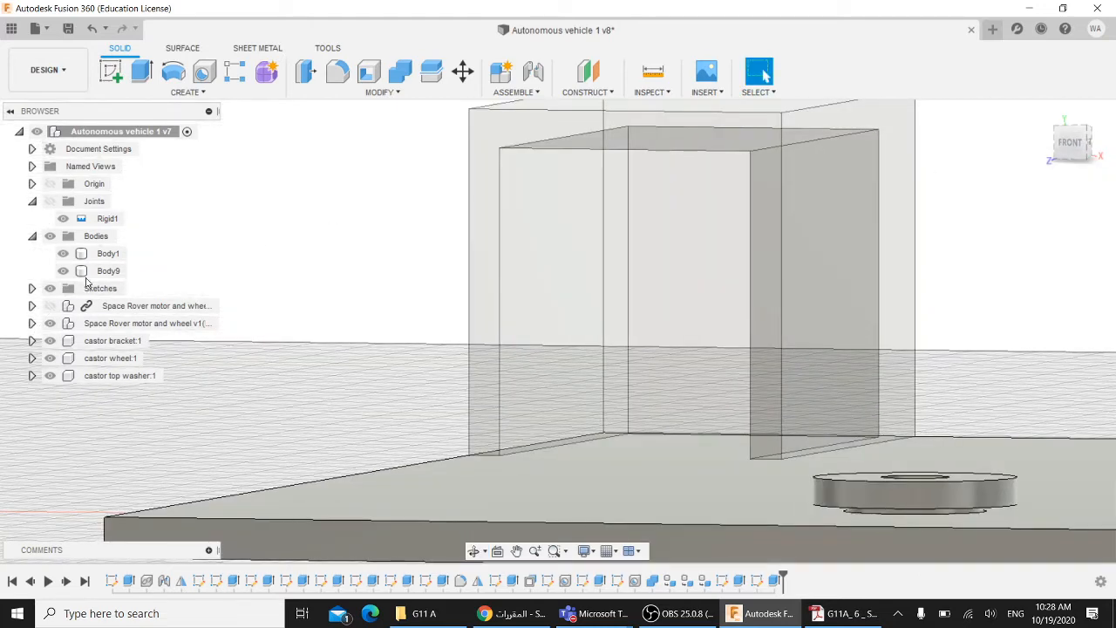
Set the opacity of Body9, the motor holder block, to 100%
{"action": "right_click", "coordinate": [108, 272]}
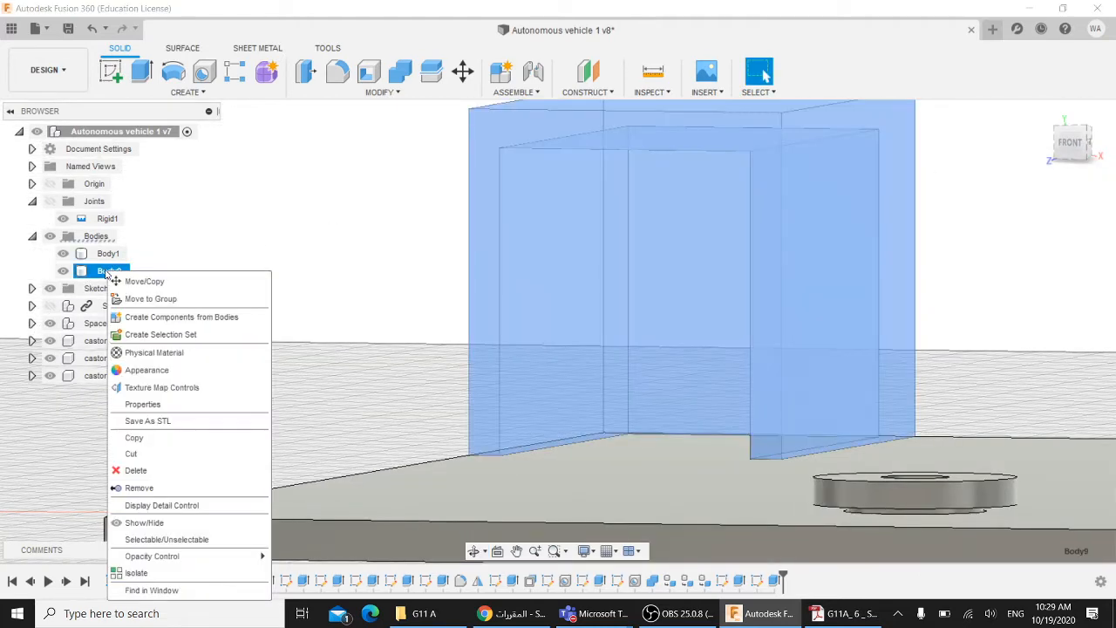
{"action": "mouse_move", "coordinate": [152, 556]}
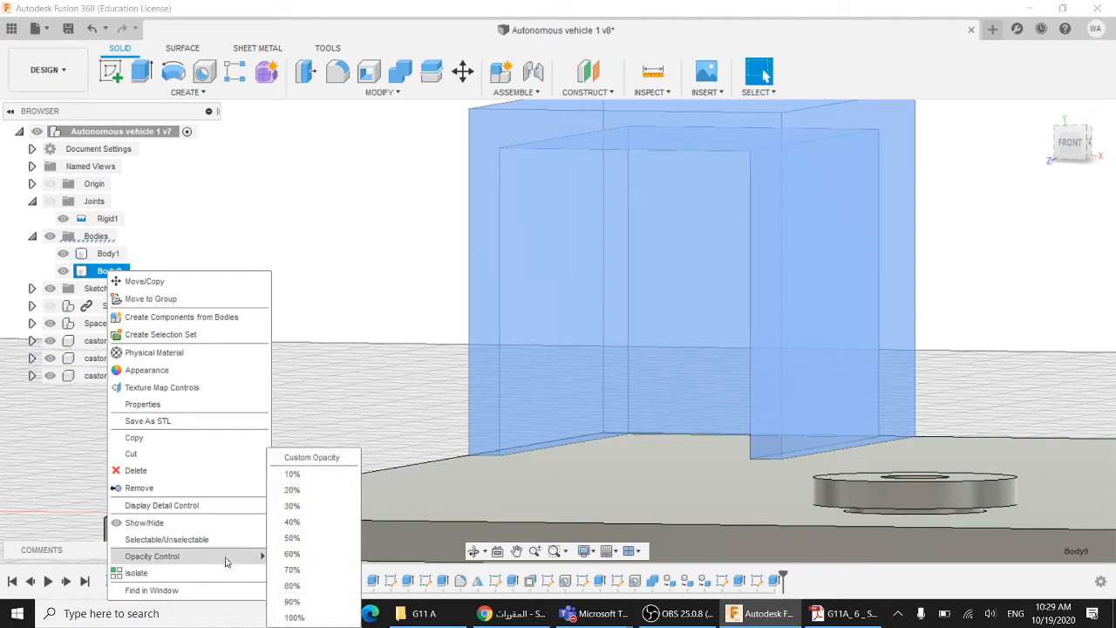
{"action": "left_click", "coordinate": [295, 617]}
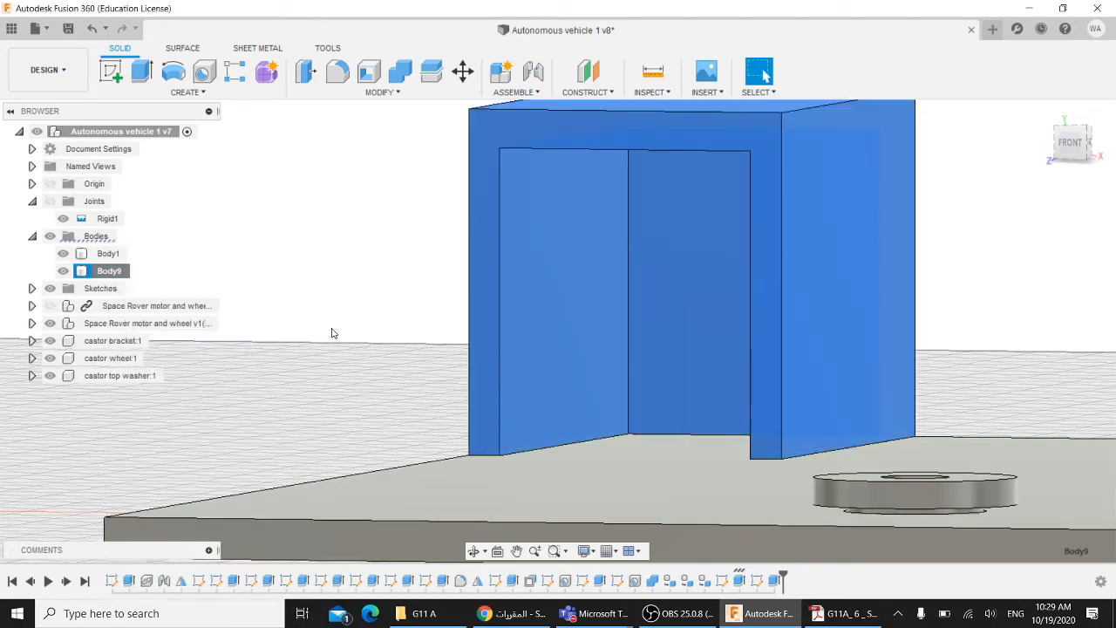
{"action": "left_click", "coordinate": [283, 338]}
Show the linked motor and wheel component again, inspect the motor's fit in the block from front and back, and restore the home view
{"action": "left_click", "coordinate": [50, 306]}
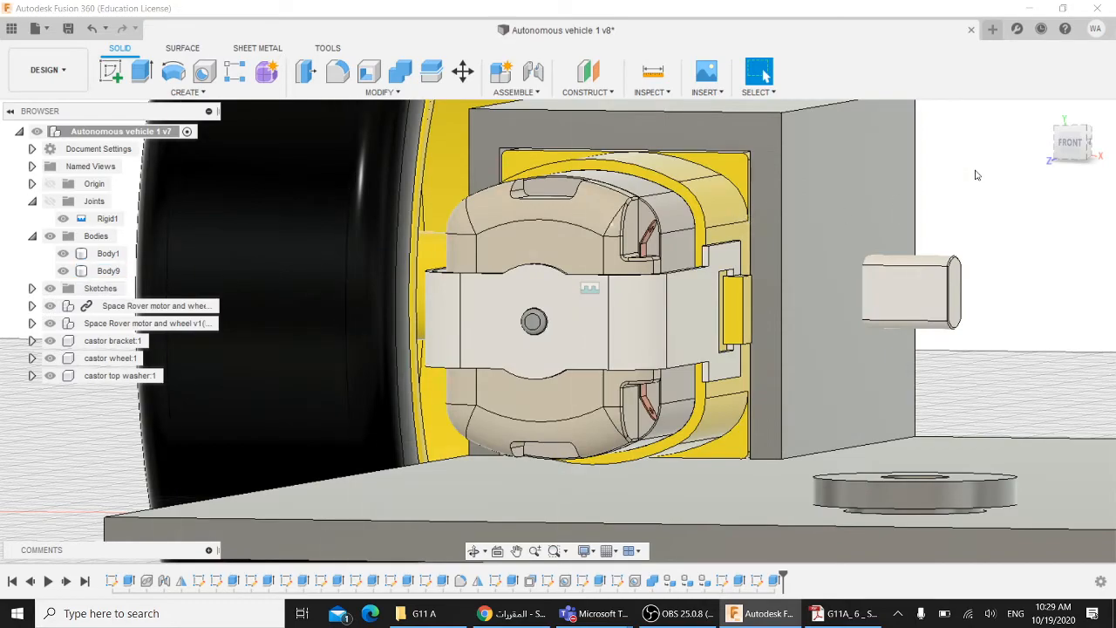
{"action": "middle_click_drag", "start_coordinate": [993, 187], "coordinate": [924, 254], "text": "shift"}
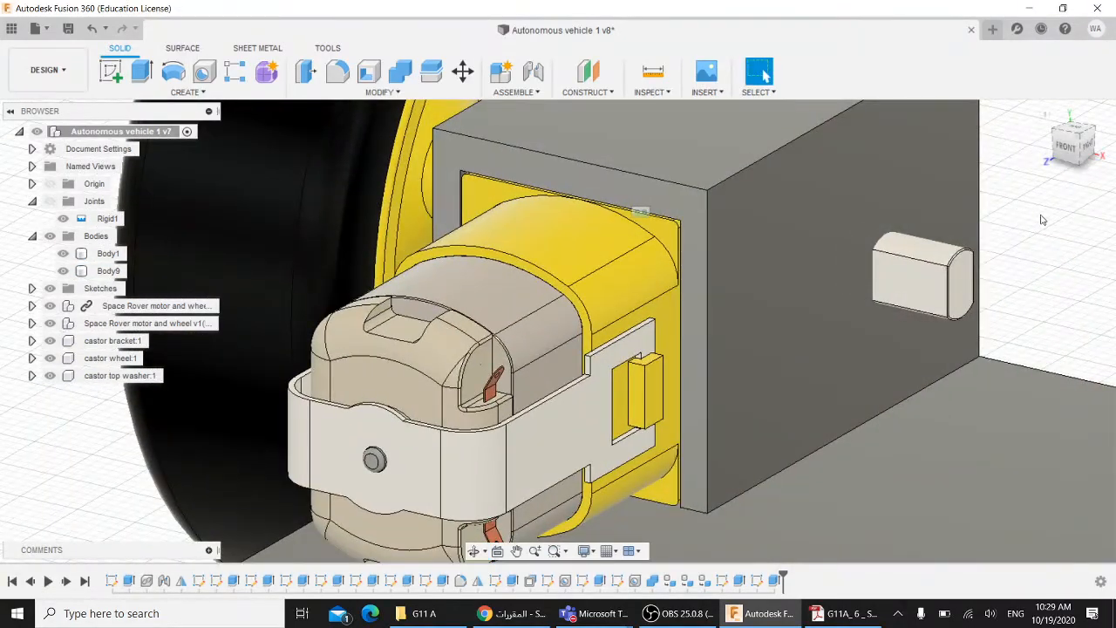
{"action": "middle_click_drag", "start_coordinate": [1040, 218], "coordinate": [1006, 147]}
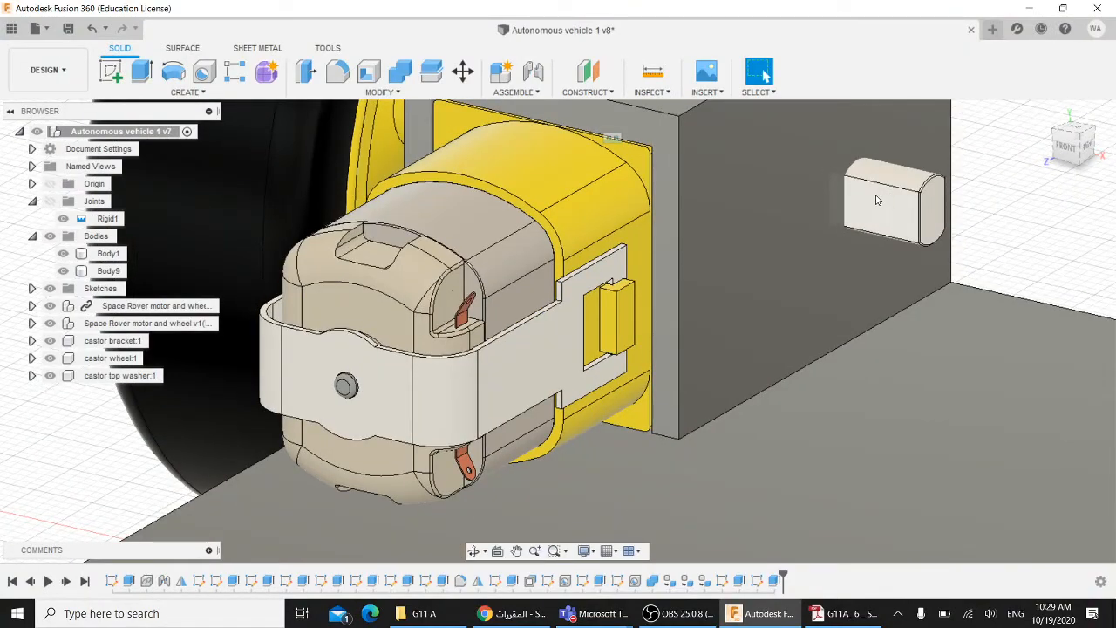
{"action": "middle_click_drag", "start_coordinate": [972, 201], "coordinate": [775, 191], "text": "shift"}
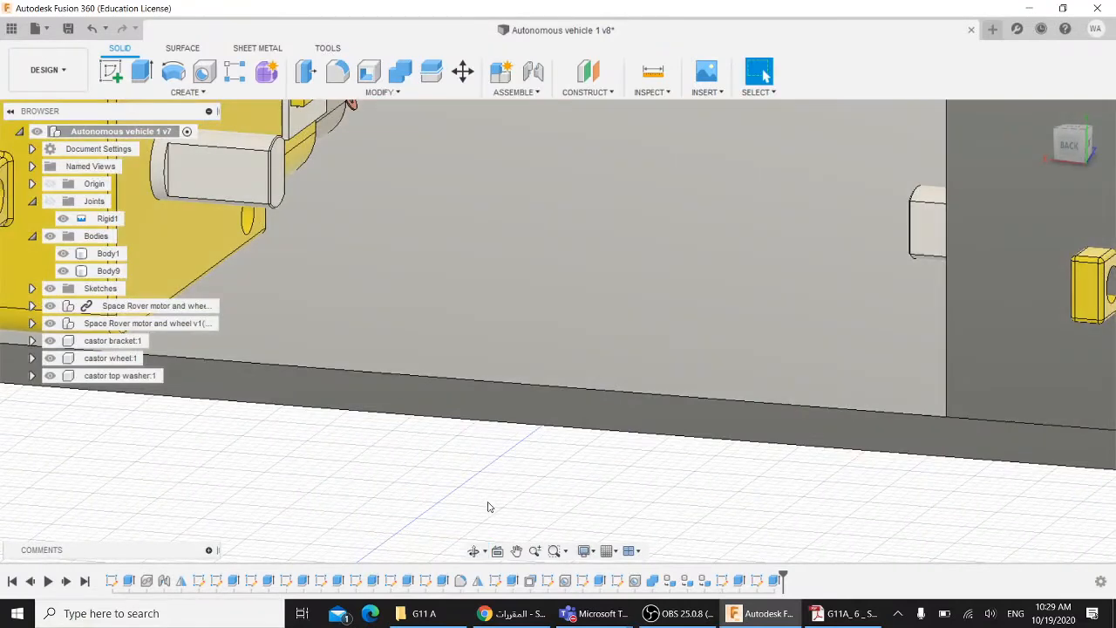
{"action": "middle_click_drag", "start_coordinate": [488, 462], "coordinate": [232, 362]}
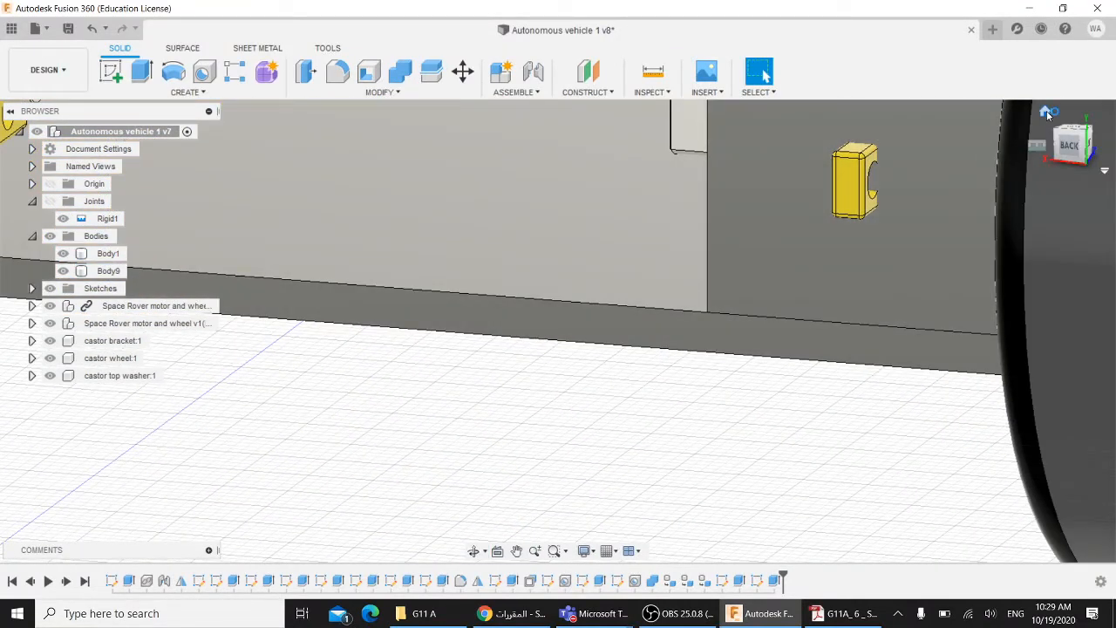
{"action": "left_click", "coordinate": [1047, 113]}
Switch to the PDF workbook in Adobe Reader and find the center to center slot instructions on page 51
{"action": "key", "text": "alt+Tab"}
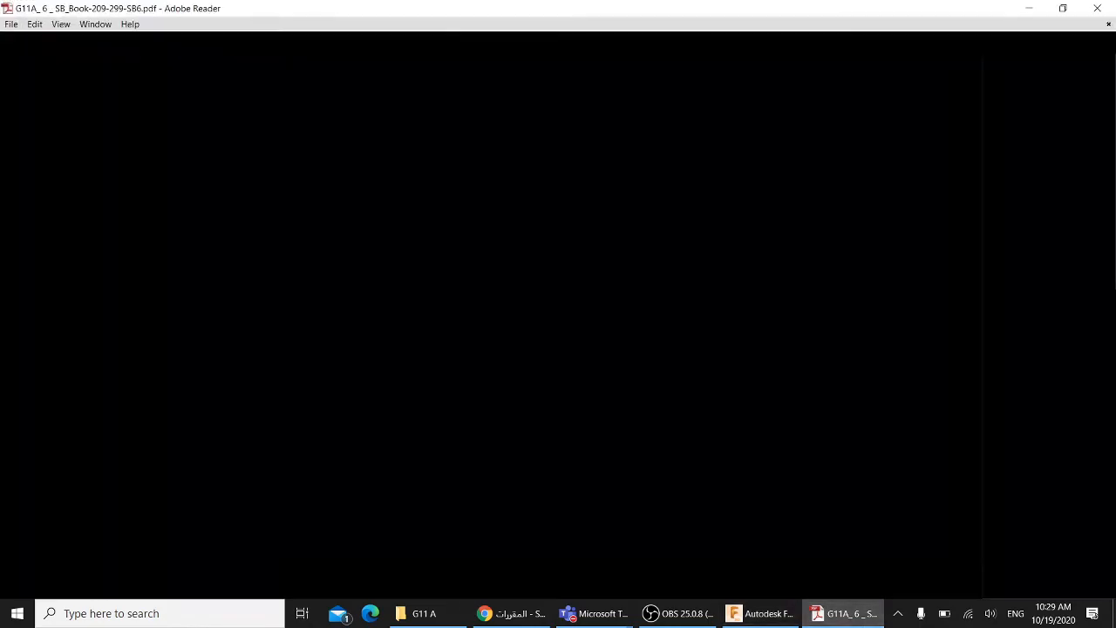
{"action": "left_click", "coordinate": [680, 615]}
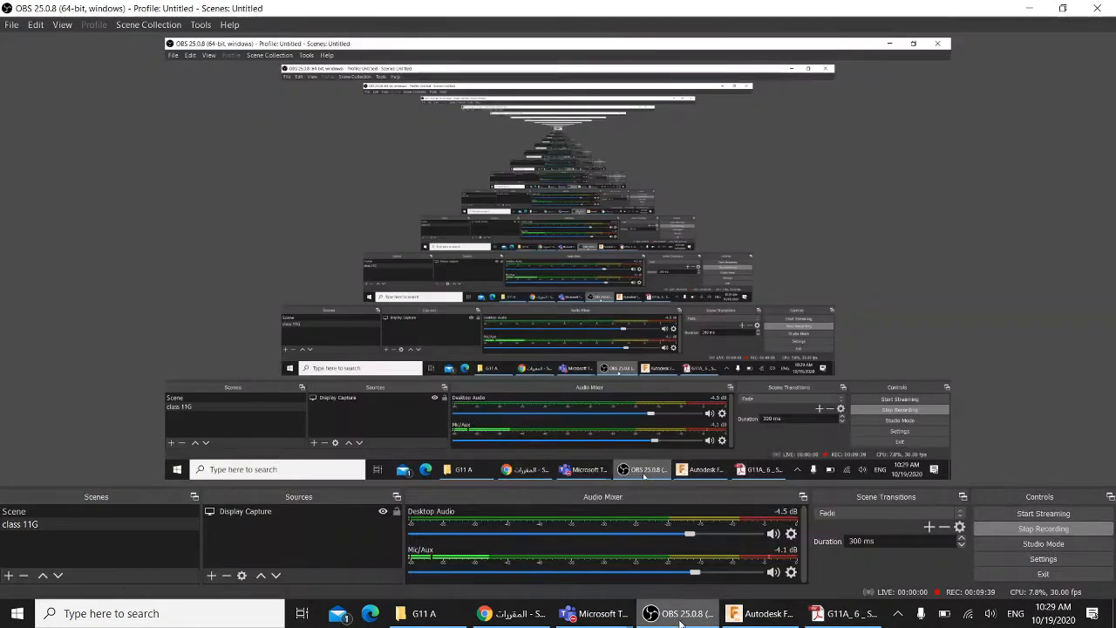
{"action": "left_click", "coordinate": [680, 615]}
{"action": "scroll", "coordinate": [543, 350], "scroll_direction": "down", "scroll_amount": 7}
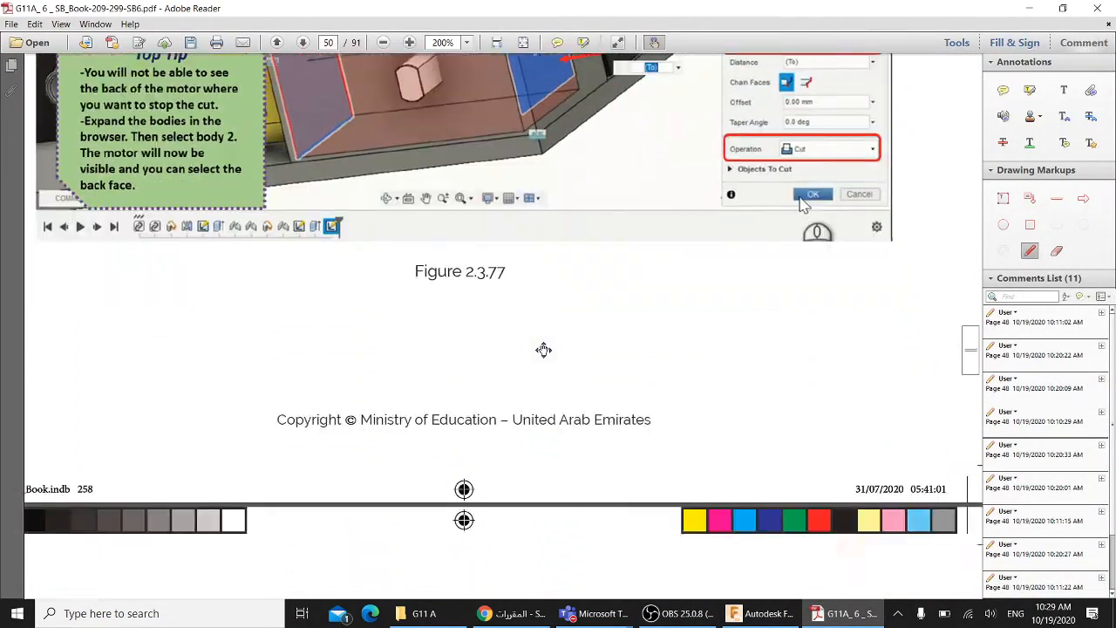
{"action": "scroll", "coordinate": [543, 349], "scroll_direction": "down", "scroll_amount": 8}
{"action": "scroll", "coordinate": [552, 326], "scroll_direction": "up", "scroll_amount": 1}
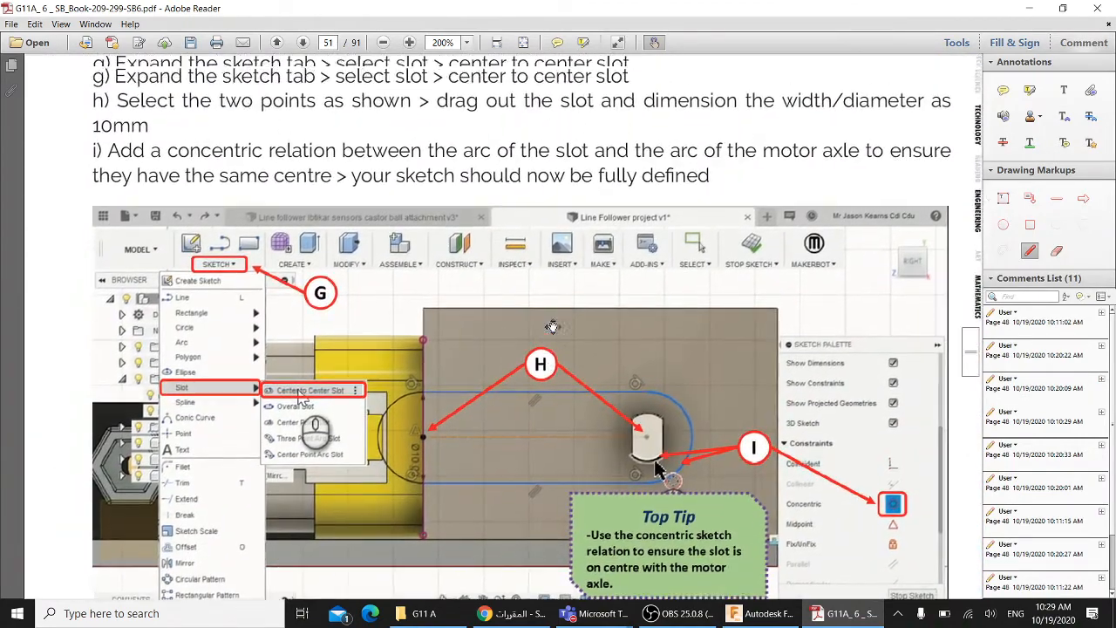
{"action": "scroll", "coordinate": [551, 326], "scroll_direction": "up", "scroll_amount": 1}
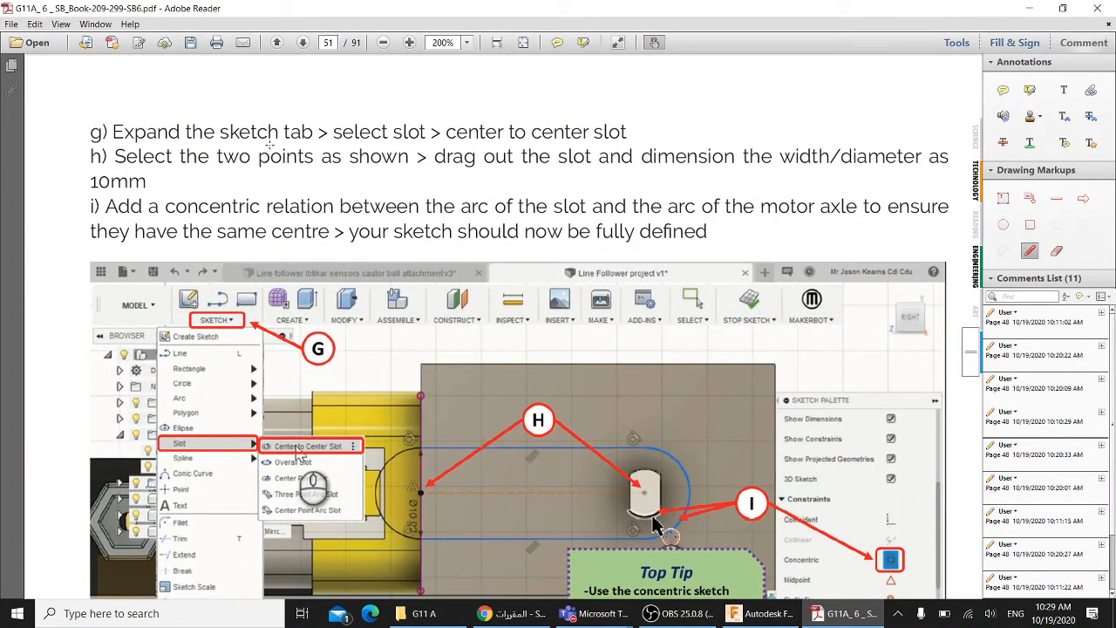
Mark "sketch tab", "slot" and "center to center slot" in instruction g in red pencil, and outline the slot in the figure
{"action": "left_click_drag", "start_coordinate": [225, 143], "coordinate": [305, 143]}
{"action": "left_click_drag", "start_coordinate": [391, 145], "coordinate": [423, 144]}
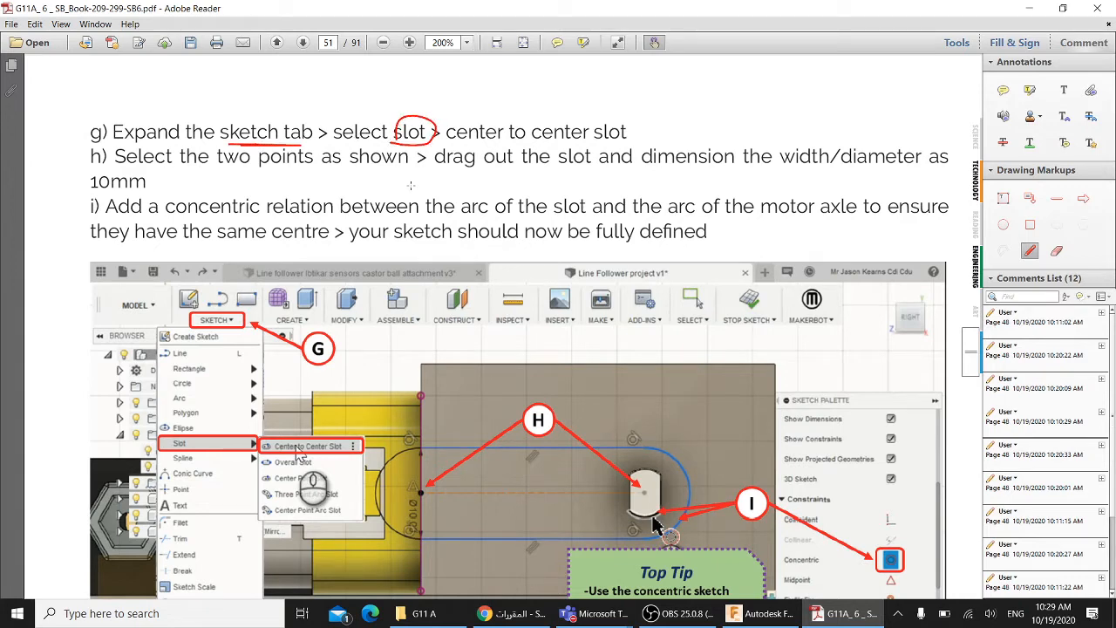
{"action": "scroll", "coordinate": [436, 194], "scroll_direction": "down", "scroll_amount": 1}
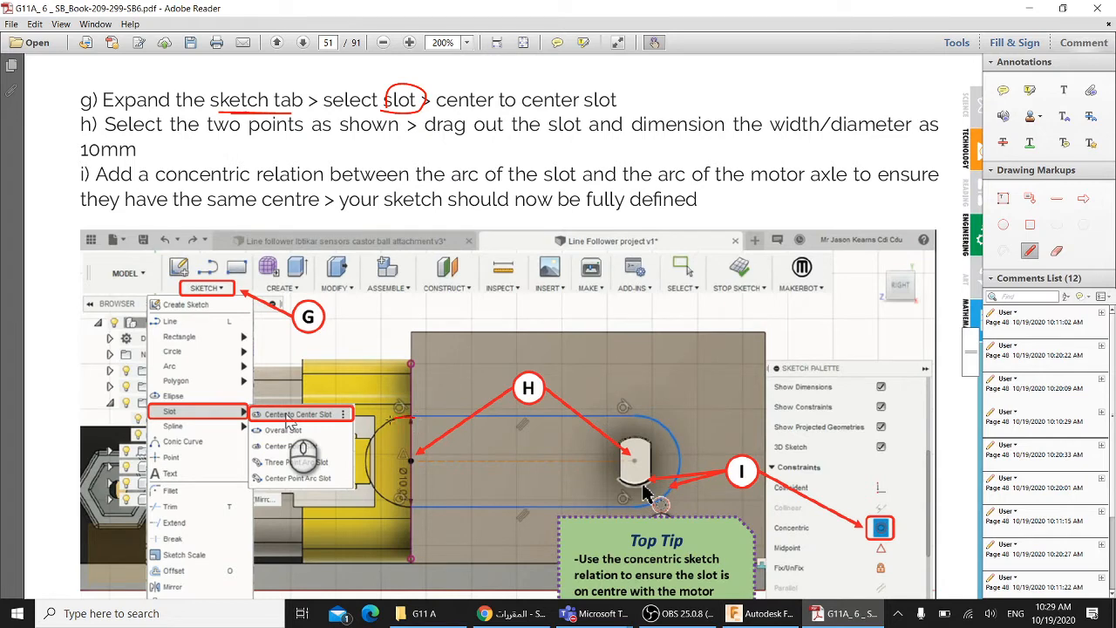
{"action": "left_click_drag", "start_coordinate": [390, 420], "coordinate": [362, 461]}
{"action": "mouse_move", "coordinate": [394, 495]}
{"action": "left_mouse_down"}
{"action": "mouse_move", "coordinate": [469, 515]}
{"action": "mouse_move", "coordinate": [631, 509]}
{"action": "mouse_move", "coordinate": [679, 455]}
{"action": "mouse_move", "coordinate": [538, 409]}
{"action": "mouse_move", "coordinate": [401, 413]}
{"action": "mouse_move", "coordinate": [366, 482]}
{"action": "left_mouse_up"}
{"action": "left_click_drag", "start_coordinate": [441, 109], "coordinate": [613, 108]}
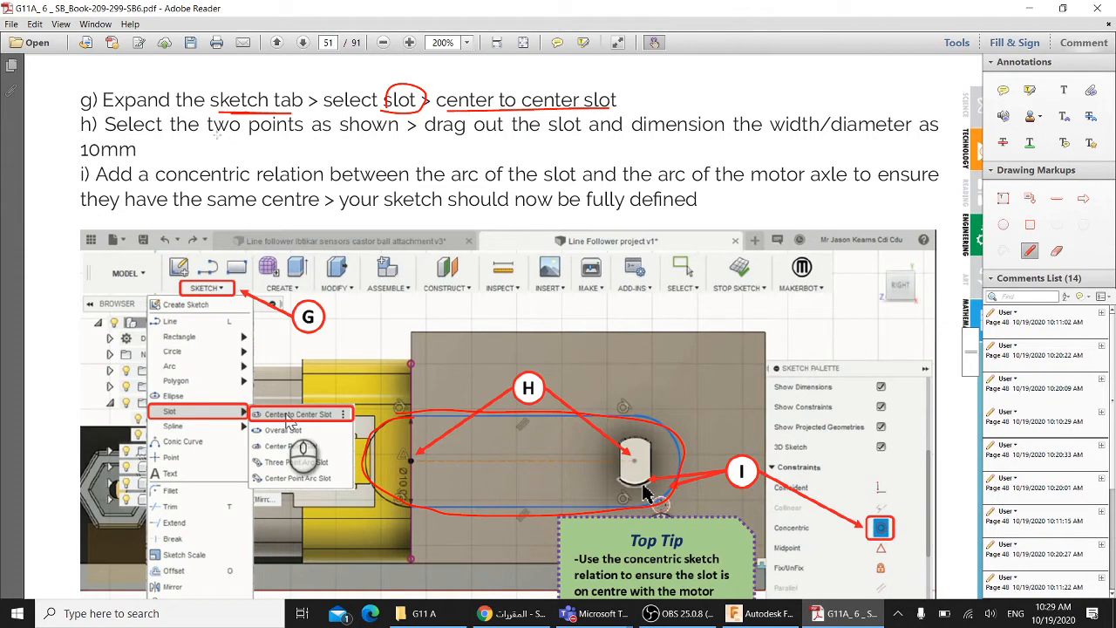
Underline "two points as shown" in instruction h and compare it with the points marked H in the figure
{"action": "left_click_drag", "start_coordinate": [214, 136], "coordinate": [319, 134]}
{"action": "scroll", "coordinate": [649, 244], "scroll_direction": "down", "scroll_amount": 1}
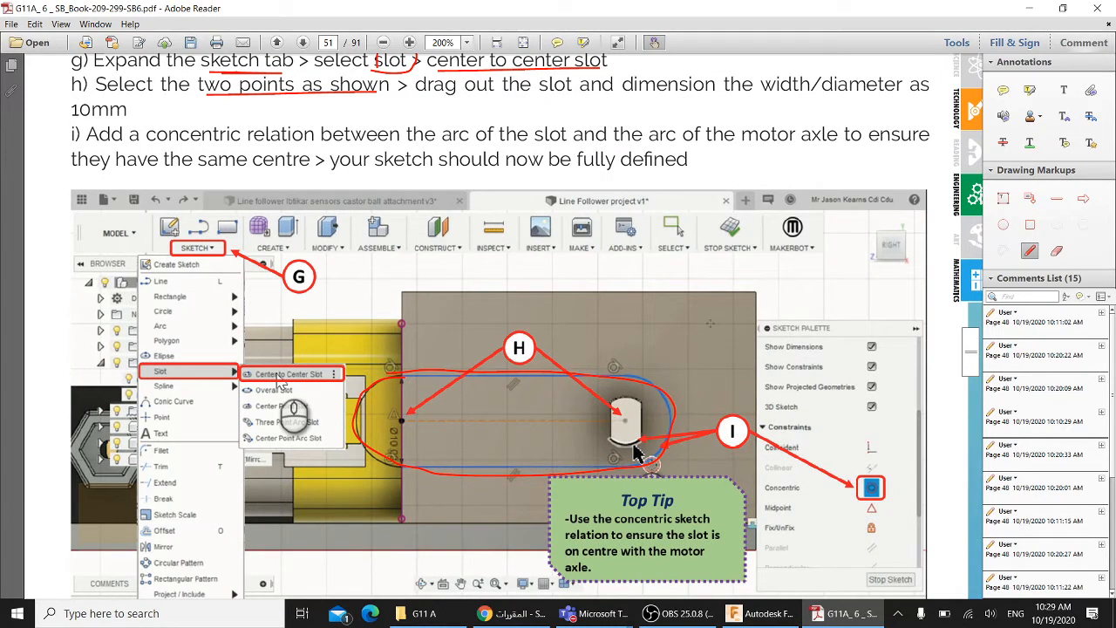
{"action": "scroll", "coordinate": [401, 139], "scroll_direction": "up", "scroll_amount": 1}
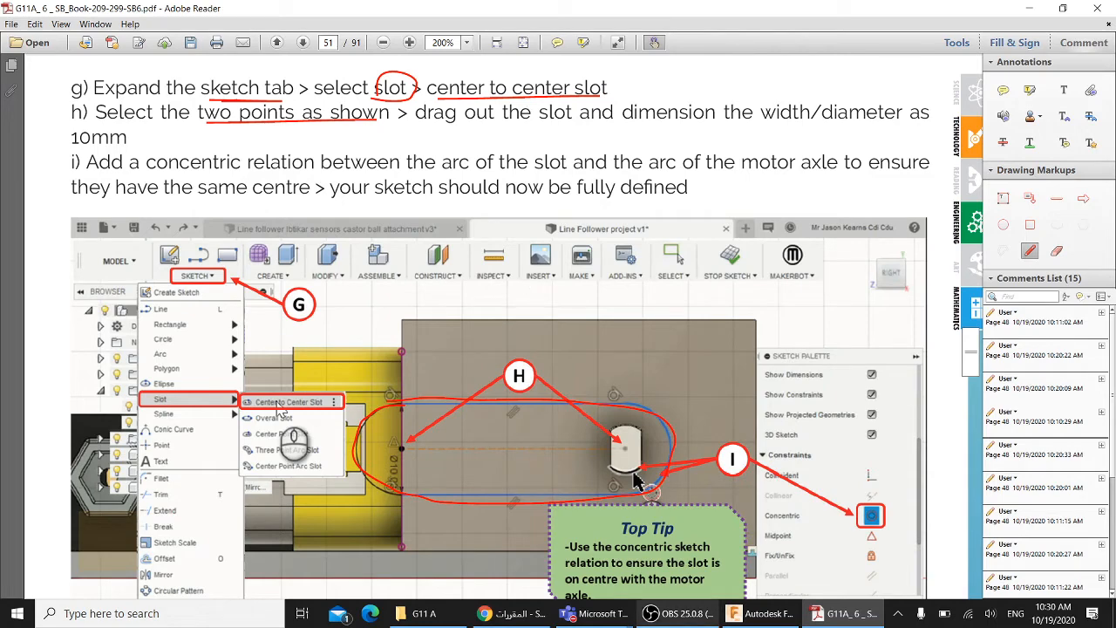
Switch back to Fusion 360 and view the wheel and motor holder block squarely from the left side of the vehicle
{"action": "mouse_move", "coordinate": [684, 618]}
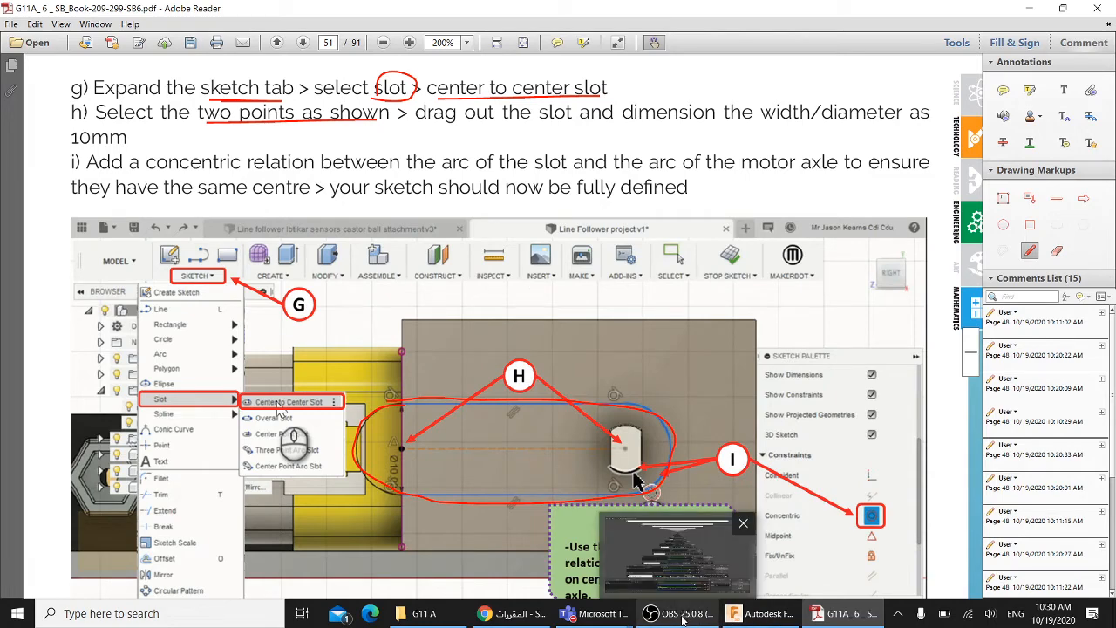
{"action": "left_click", "coordinate": [763, 613]}
{"action": "middle_click_drag", "start_coordinate": [728, 251], "coordinate": [593, 391], "text": "shift"}
{"action": "scroll", "coordinate": [604, 394], "scroll_direction": "up", "scroll_amount": 2}
{"action": "scroll", "coordinate": [542, 387], "scroll_direction": "up", "scroll_amount": 2}
{"action": "scroll", "coordinate": [541, 386], "scroll_direction": "up", "scroll_amount": 2}
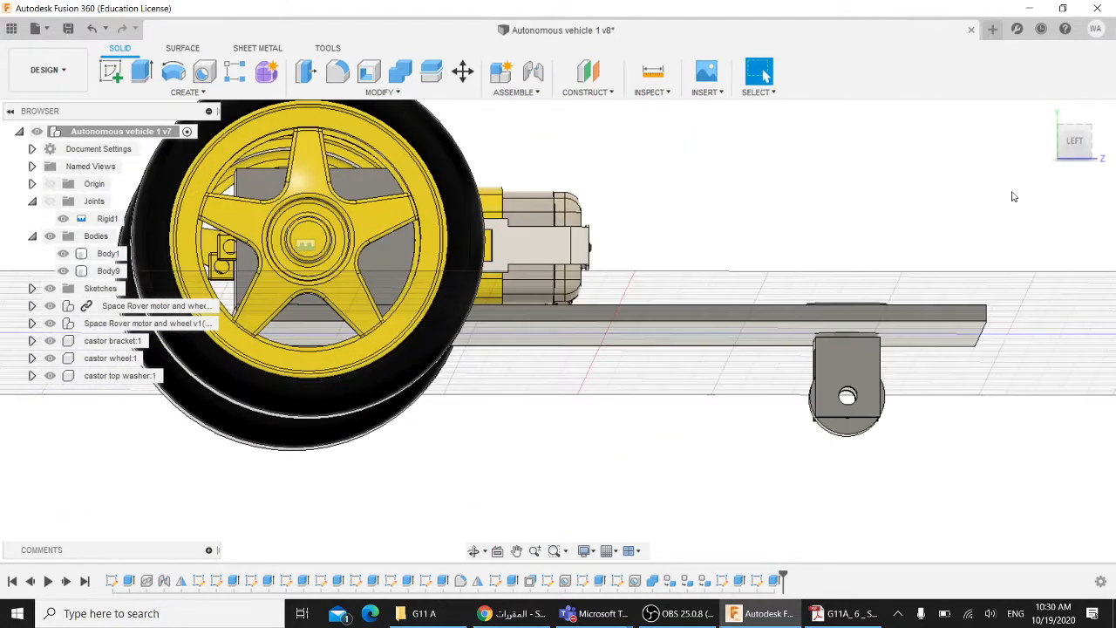
{"action": "left_click", "coordinate": [1074, 140]}
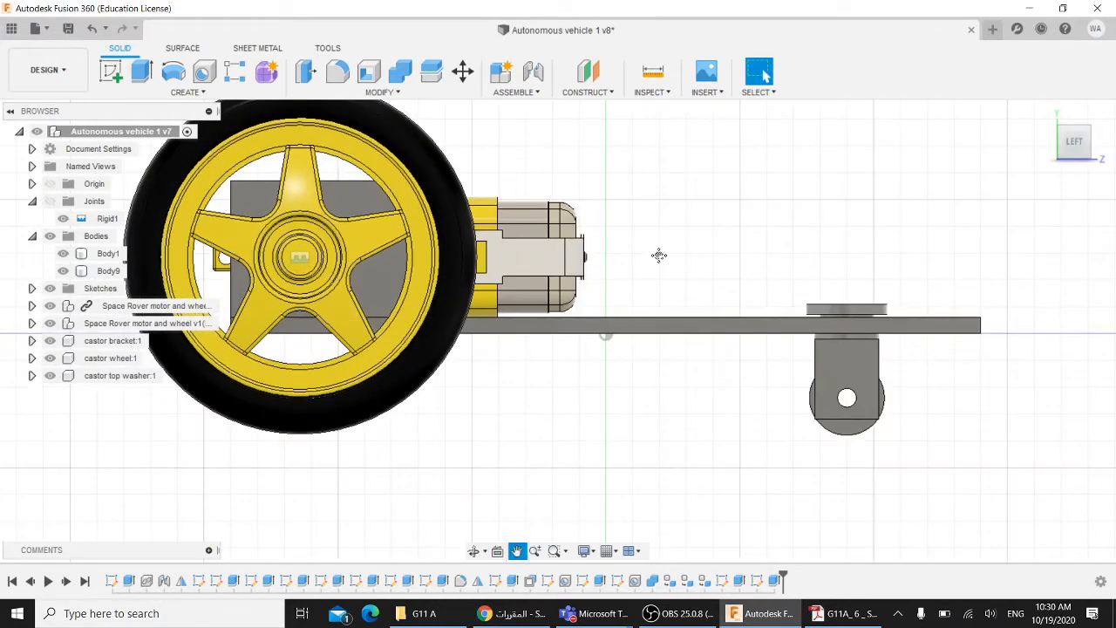
{"action": "middle_click_drag", "start_coordinate": [657, 254], "coordinate": [747, 319]}
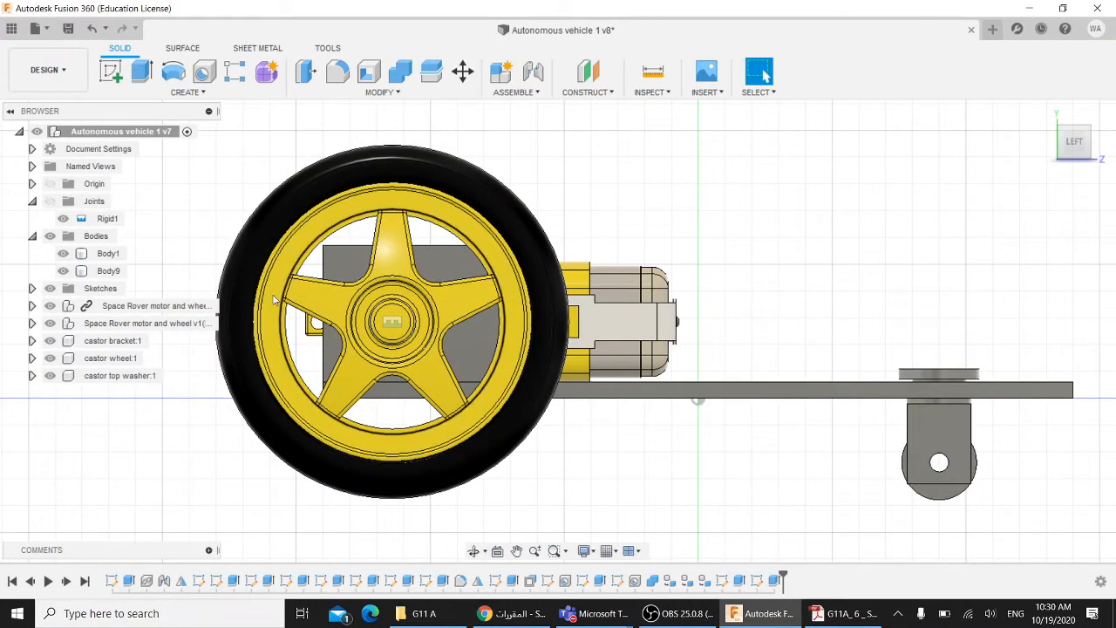
Hide the wheel Rueda 01:1 inside the linked Space Rover motor and wheel component to expose the holder block
{"action": "left_click", "coordinate": [140, 306]}
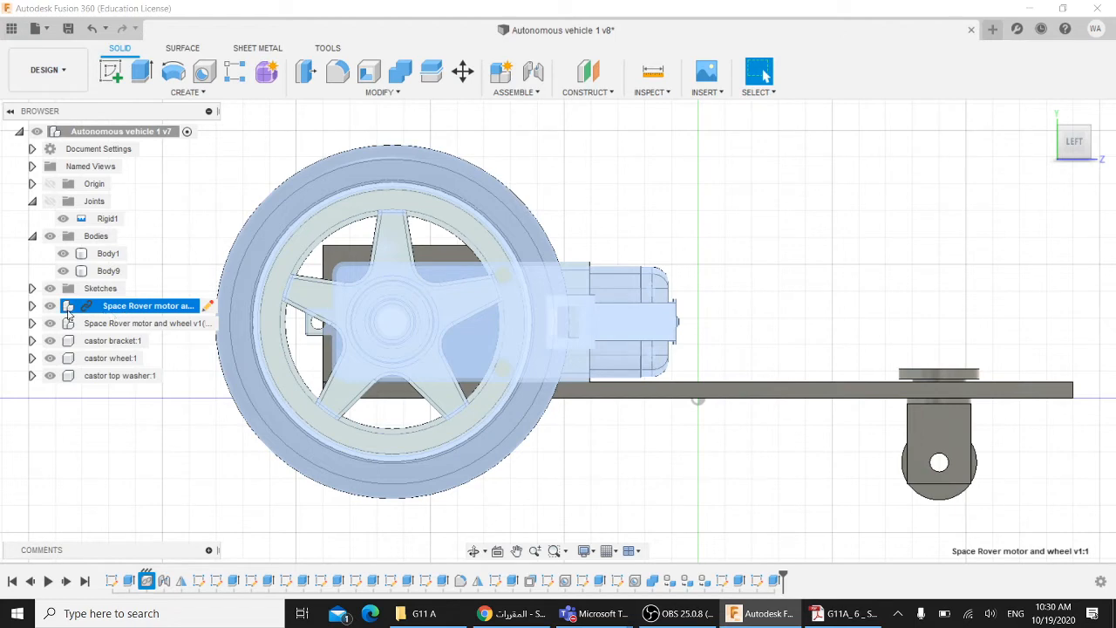
{"action": "left_click", "coordinate": [31, 306]}
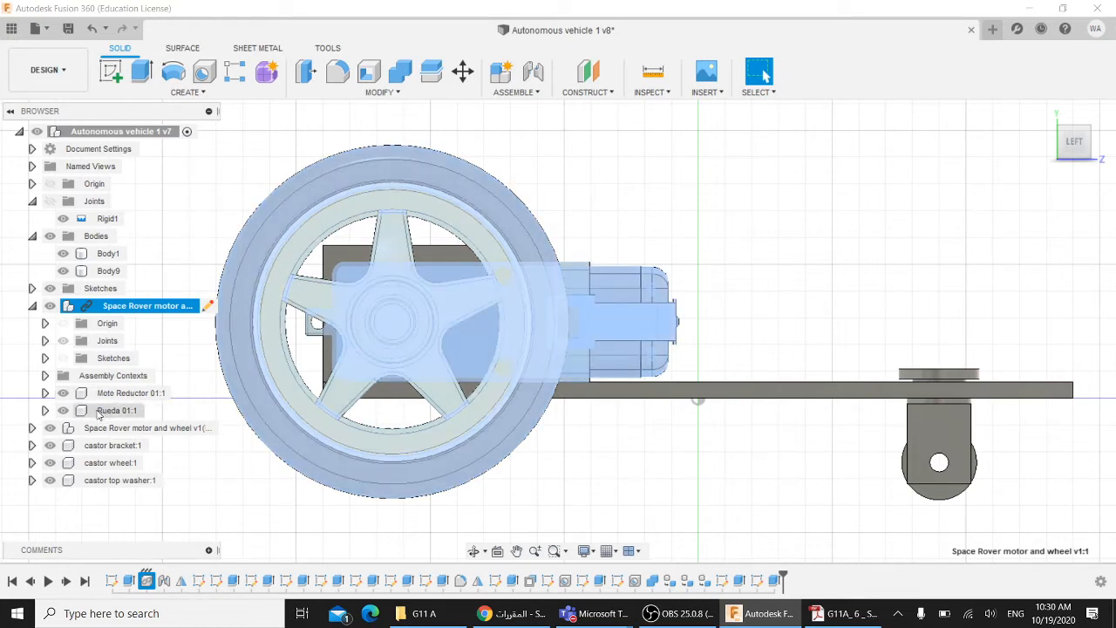
{"action": "left_click", "coordinate": [66, 412]}
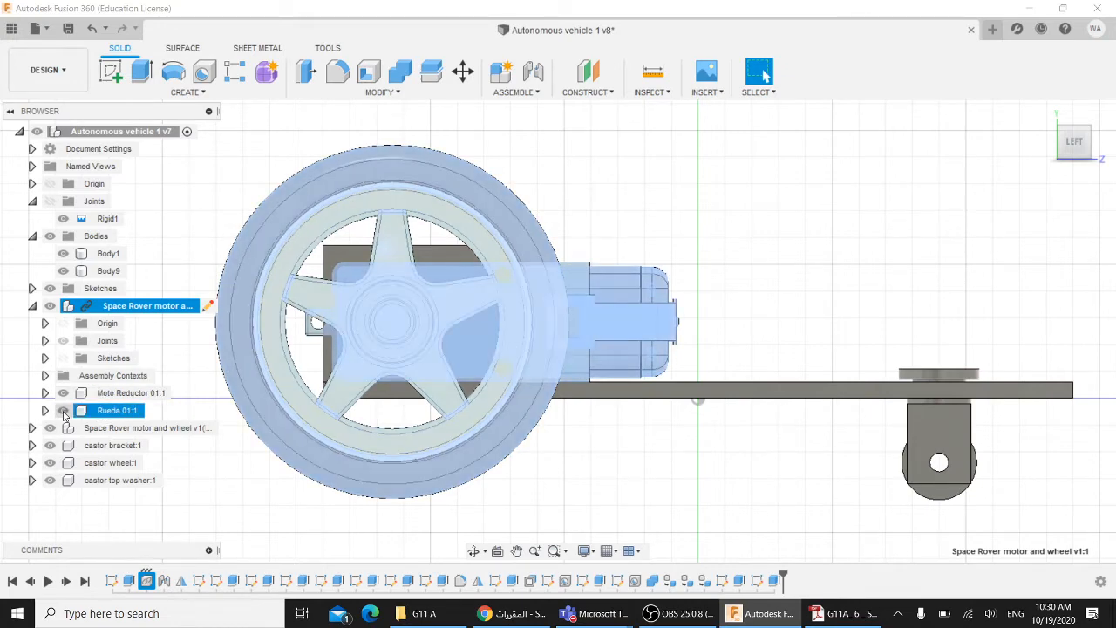
{"action": "left_click", "coordinate": [63, 411]}
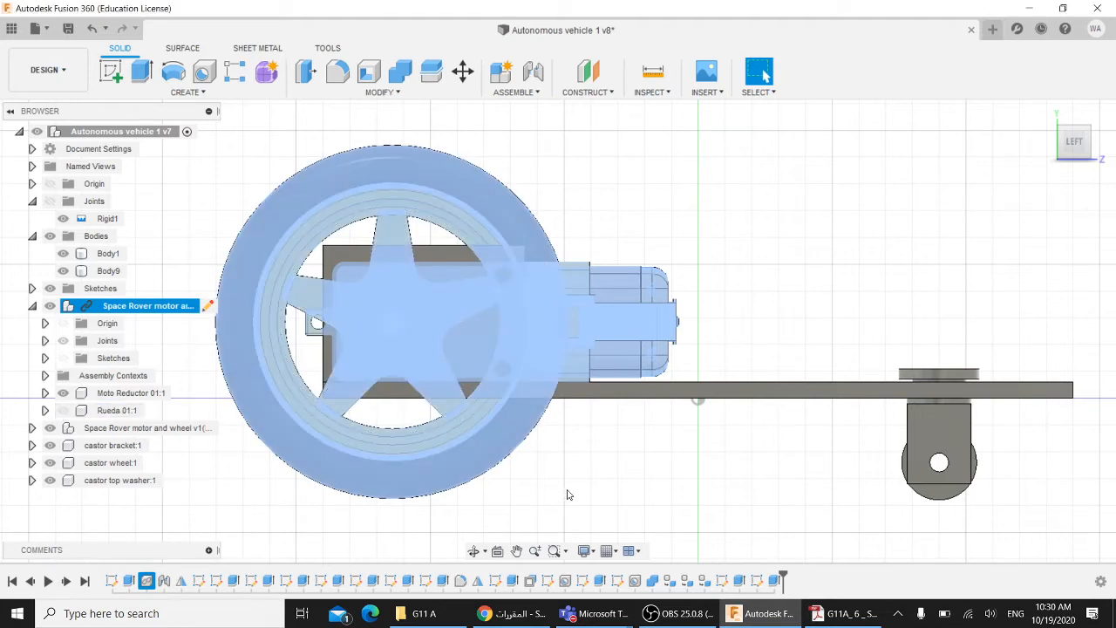
{"action": "left_click", "coordinate": [566, 495]}
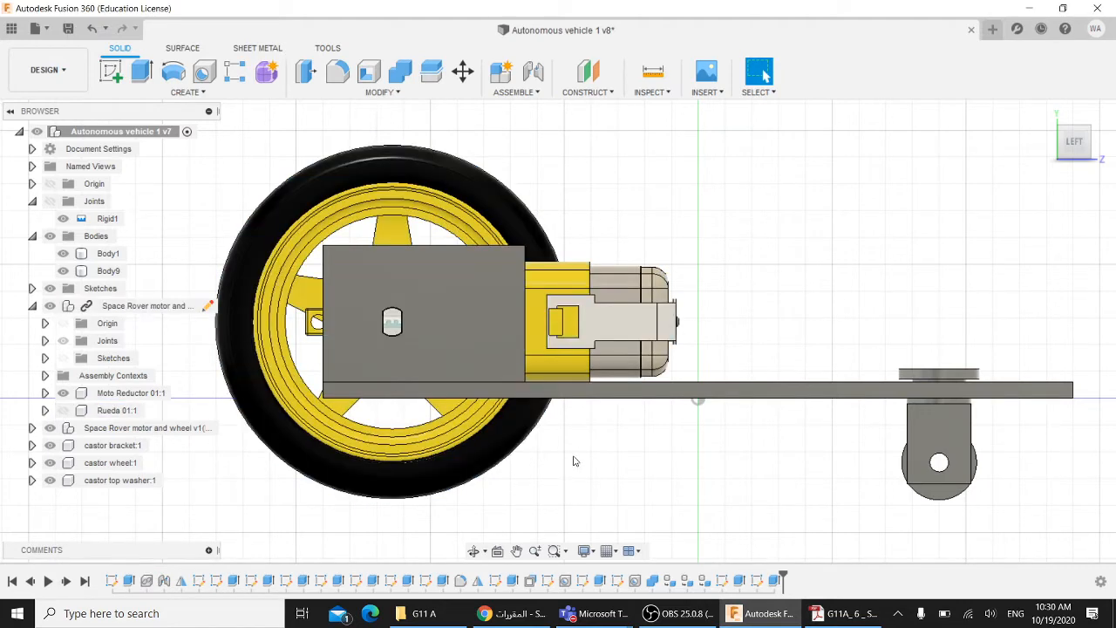
Start a new sketch on the outer side face of the motor holder block, where the motor axle protrudes
{"action": "middle_click_drag", "start_coordinate": [603, 458], "coordinate": [613, 463], "text": "shift"}
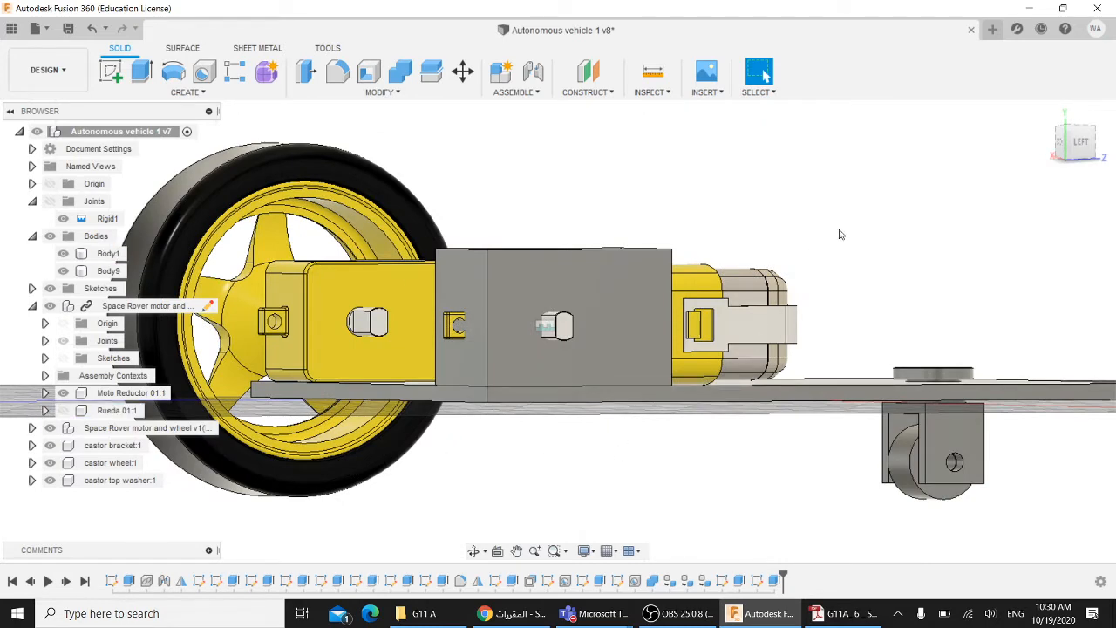
{"action": "middle_click_drag", "start_coordinate": [837, 229], "coordinate": [815, 230], "text": "shift"}
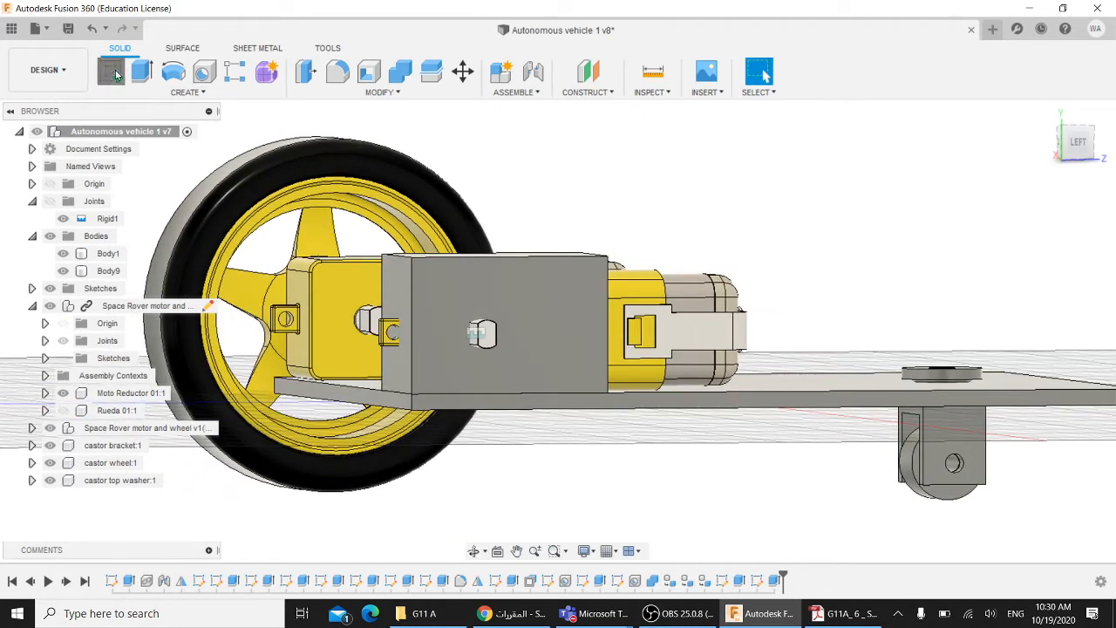
{"action": "left_click", "coordinate": [528, 293]}
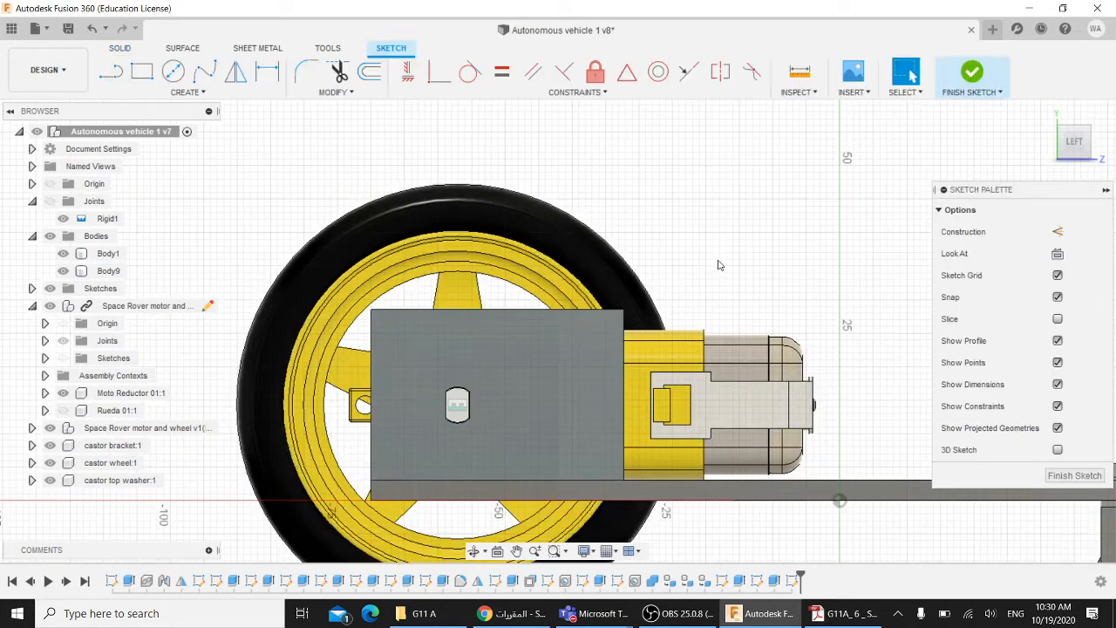
{"action": "middle_click_drag", "start_coordinate": [718, 261], "coordinate": [690, 206]}
{"action": "scroll", "coordinate": [691, 205], "scroll_direction": "up", "scroll_amount": 1}
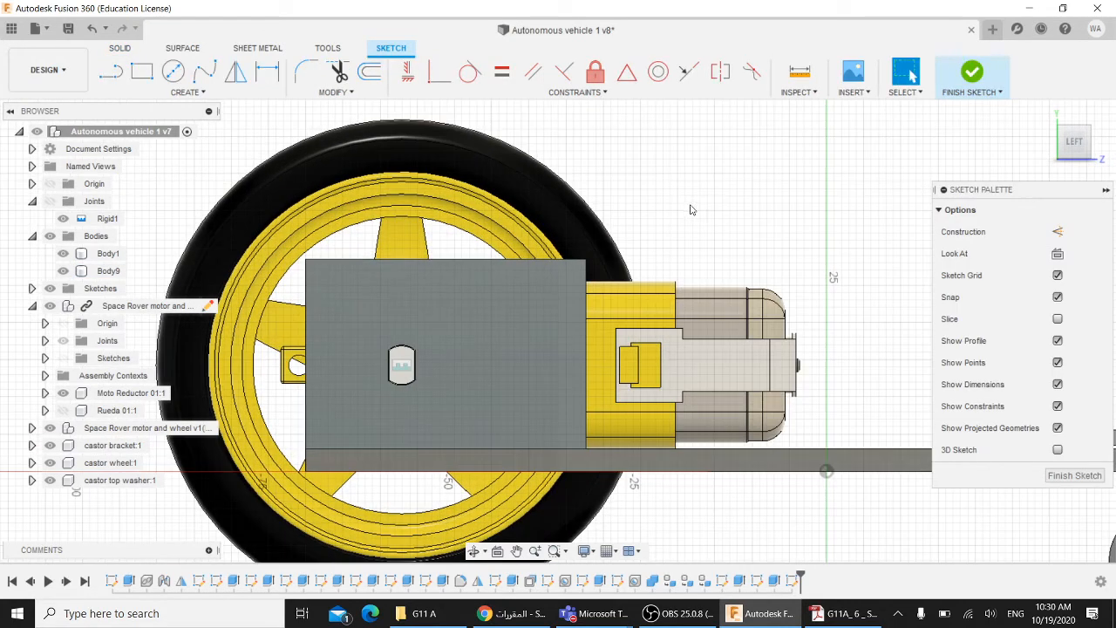
Start the Center to Center Slot tool in the sketch on the motor holder block's side face
{"action": "left_click", "coordinate": [197, 96]}
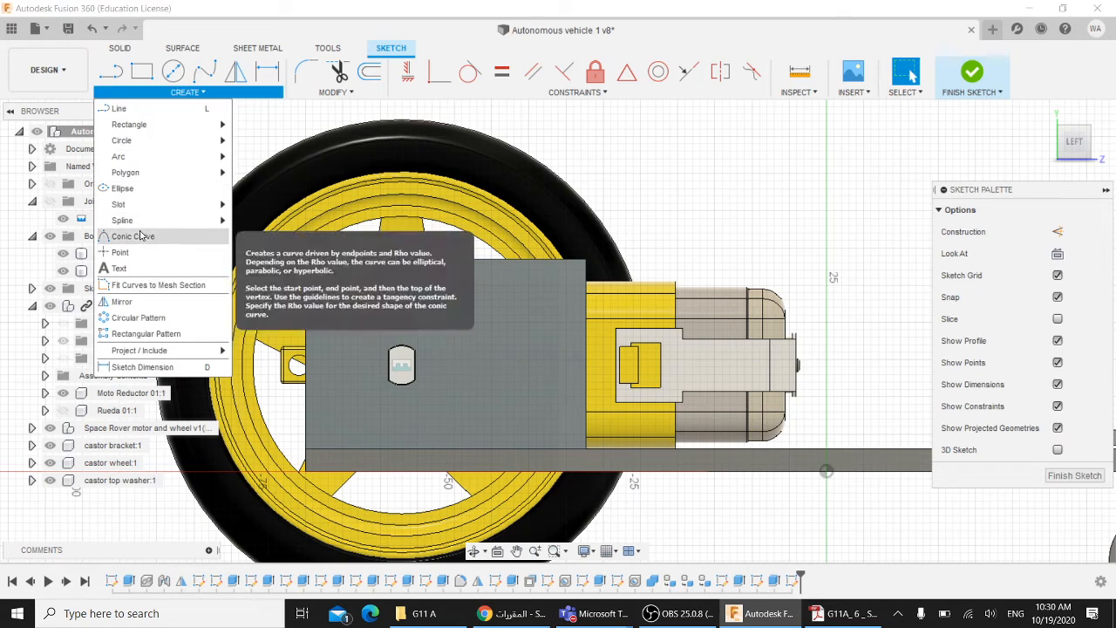
{"action": "mouse_move", "coordinate": [149, 212]}
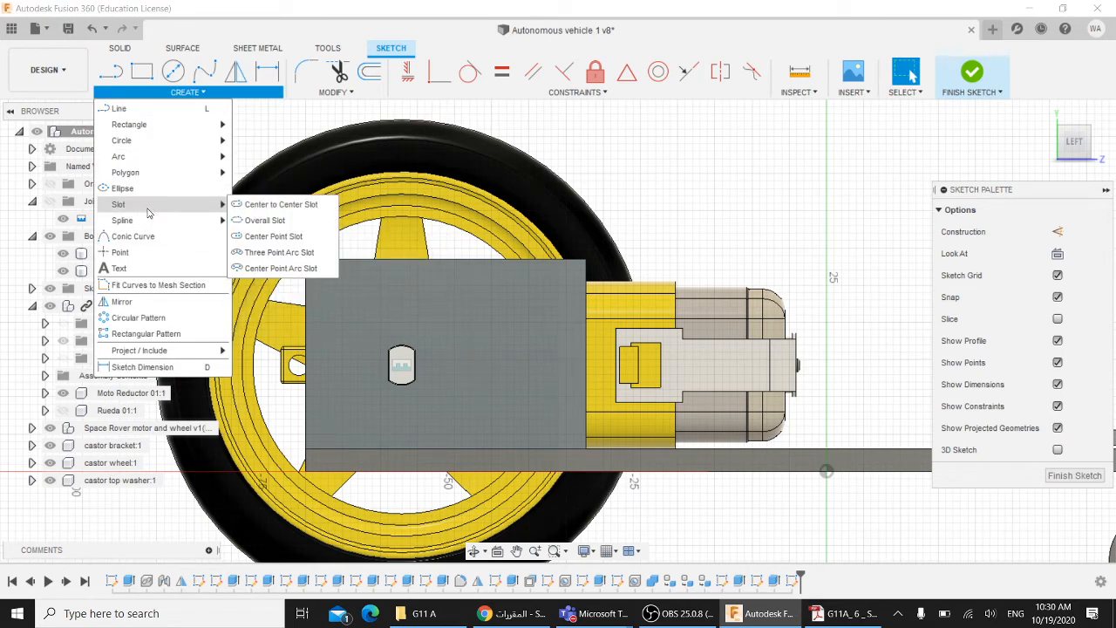
{"action": "left_click", "coordinate": [267, 207]}
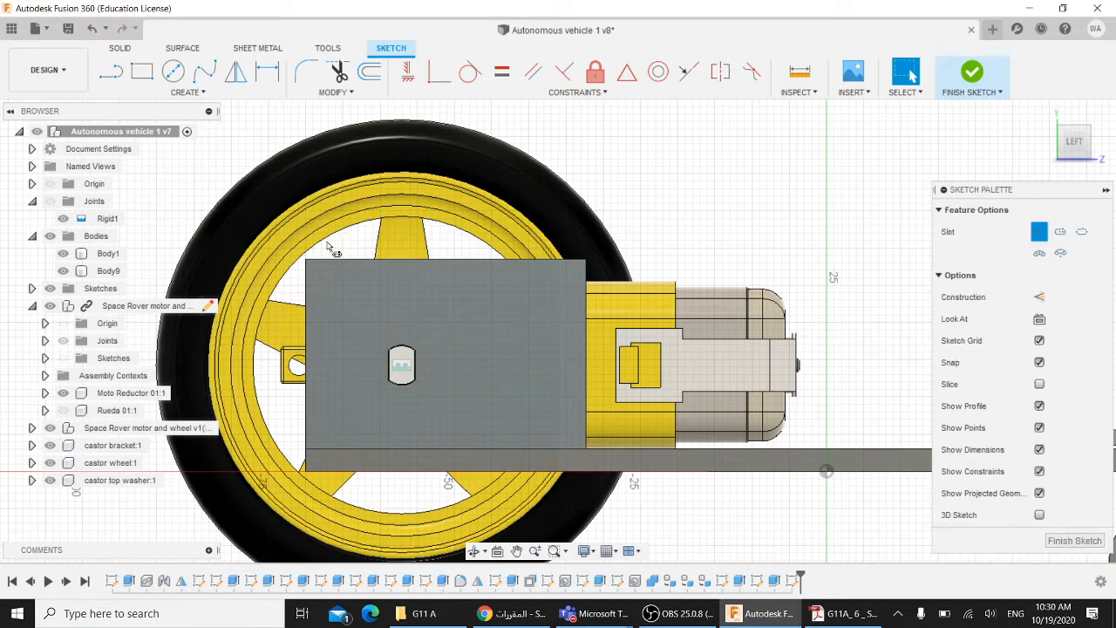
Switch to the PDF instructions, mark the two slot points H and the 10 mm dimension in the figure, and return to Fusion 360
{"action": "left_click", "coordinate": [841, 613]}
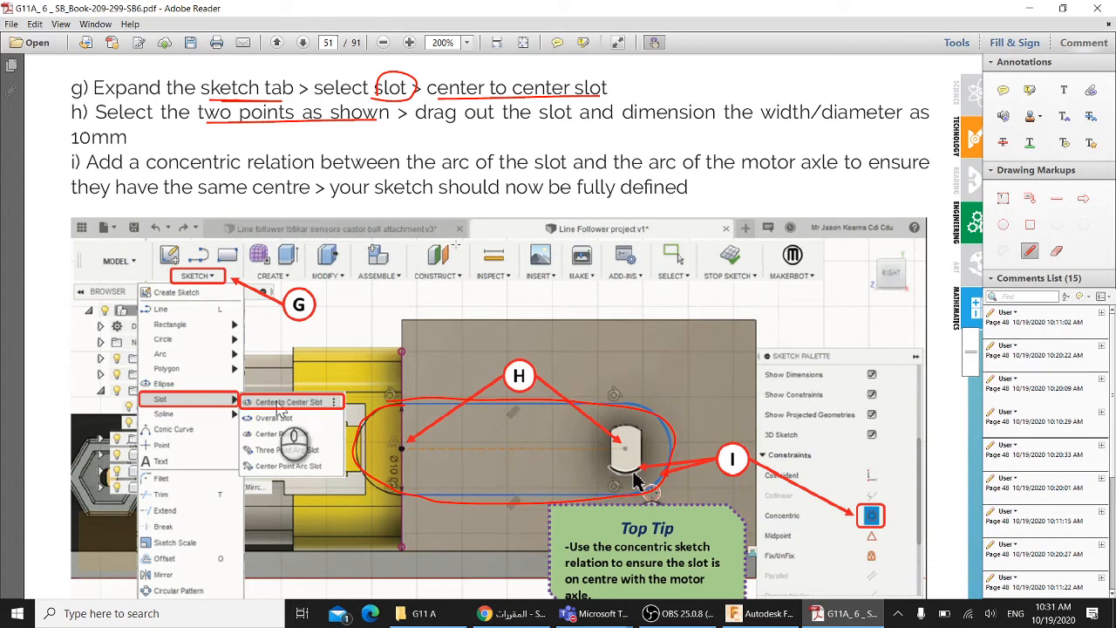
{"action": "scroll", "coordinate": [428, 424], "scroll_direction": "down", "scroll_amount": 1}
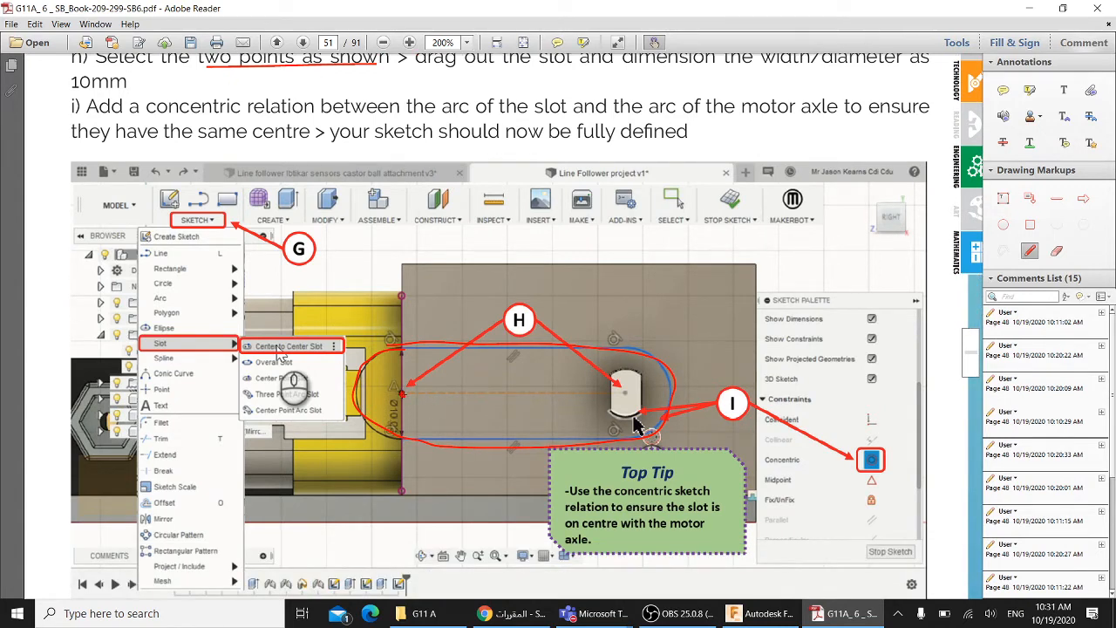
{"action": "scroll", "coordinate": [527, 326], "scroll_direction": "down", "scroll_amount": 1}
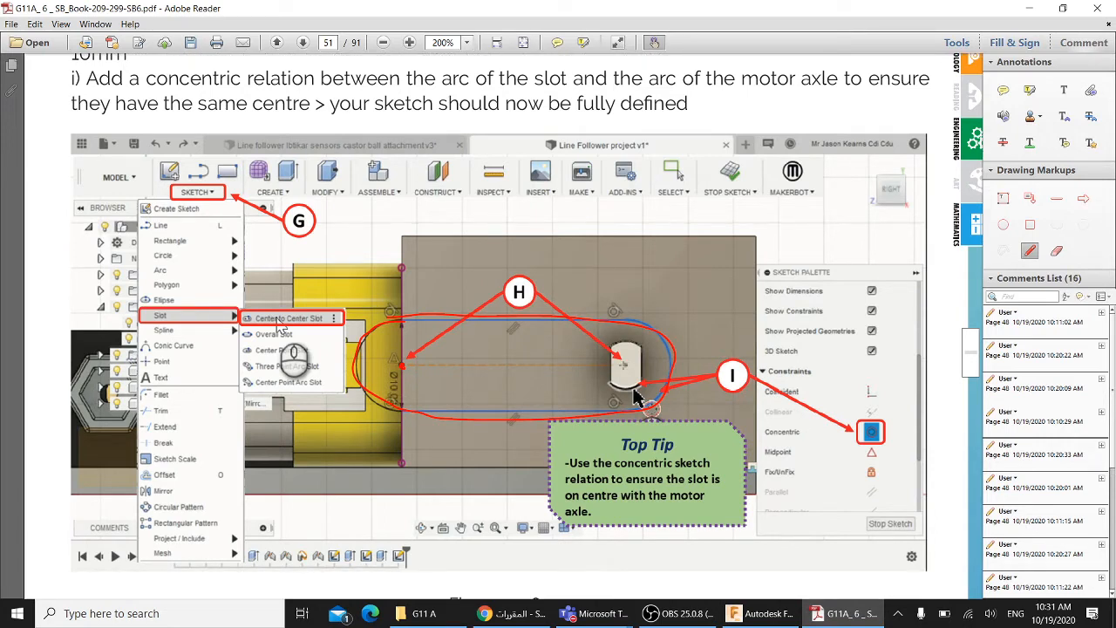
{"action": "scroll", "coordinate": [634, 397], "scroll_direction": "up", "scroll_amount": 2}
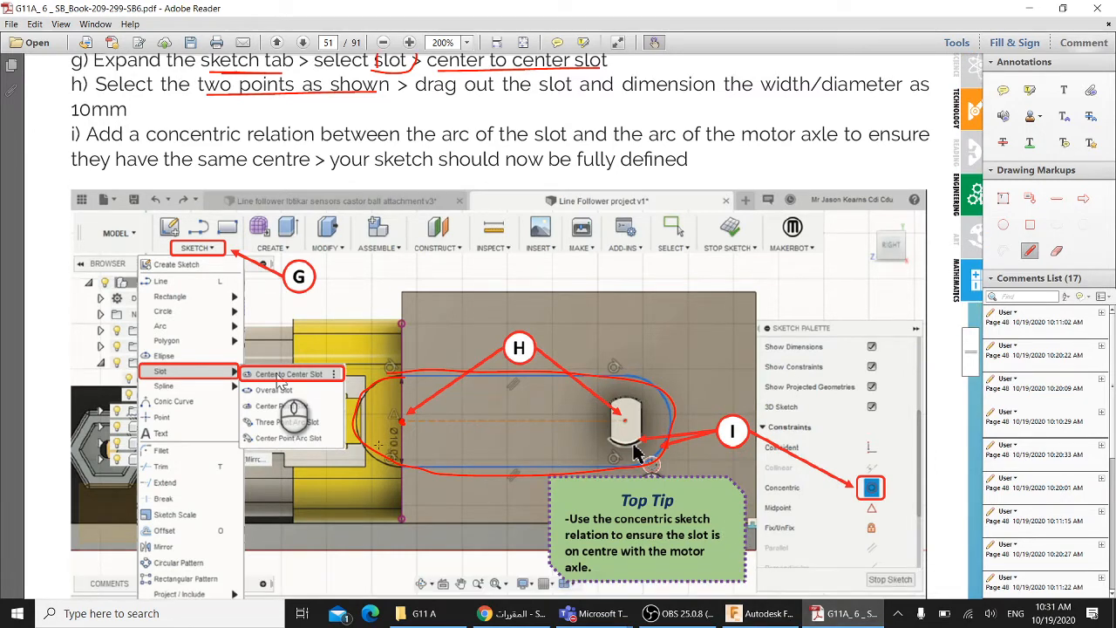
{"action": "left_click_drag", "start_coordinate": [381, 438], "coordinate": [383, 452]}
{"action": "left_click", "coordinate": [758, 613]}
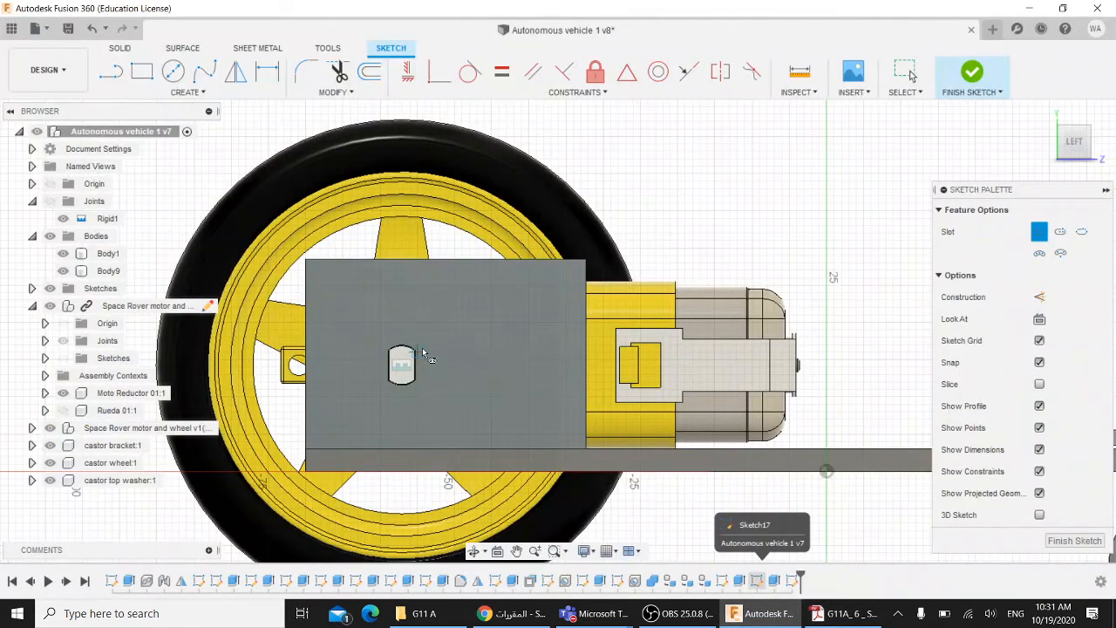
Hide the Rigid1 joint of the linked Space Rover motor and wheel component to clear its marker from the motor axle
{"action": "scroll", "coordinate": [410, 366], "scroll_direction": "up", "scroll_amount": 4}
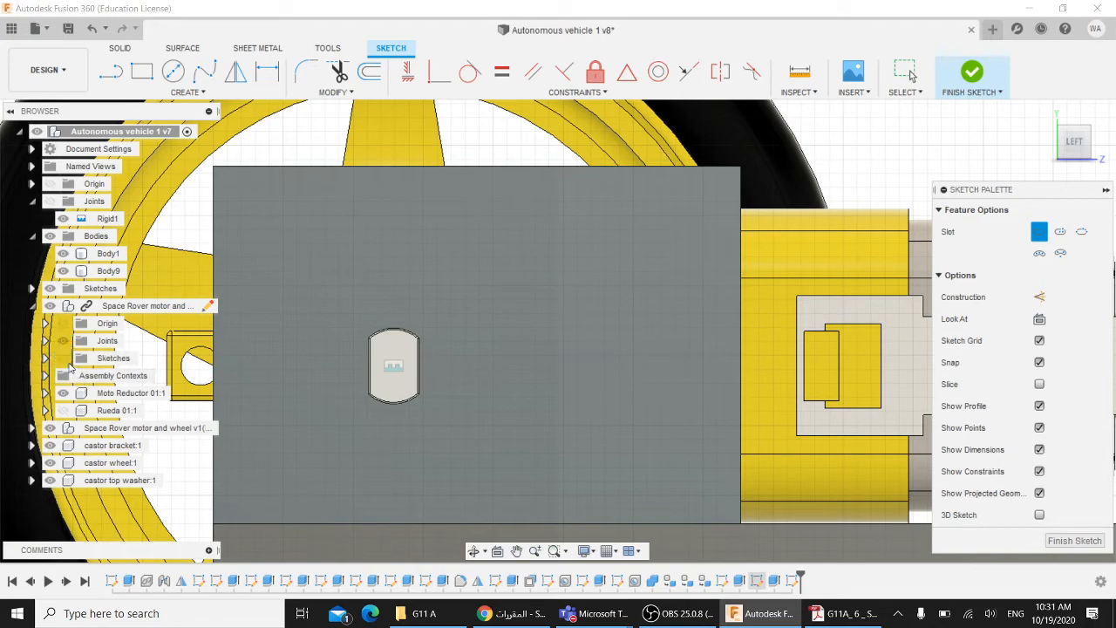
{"action": "scroll", "coordinate": [66, 353], "scroll_direction": "down", "scroll_amount": 5}
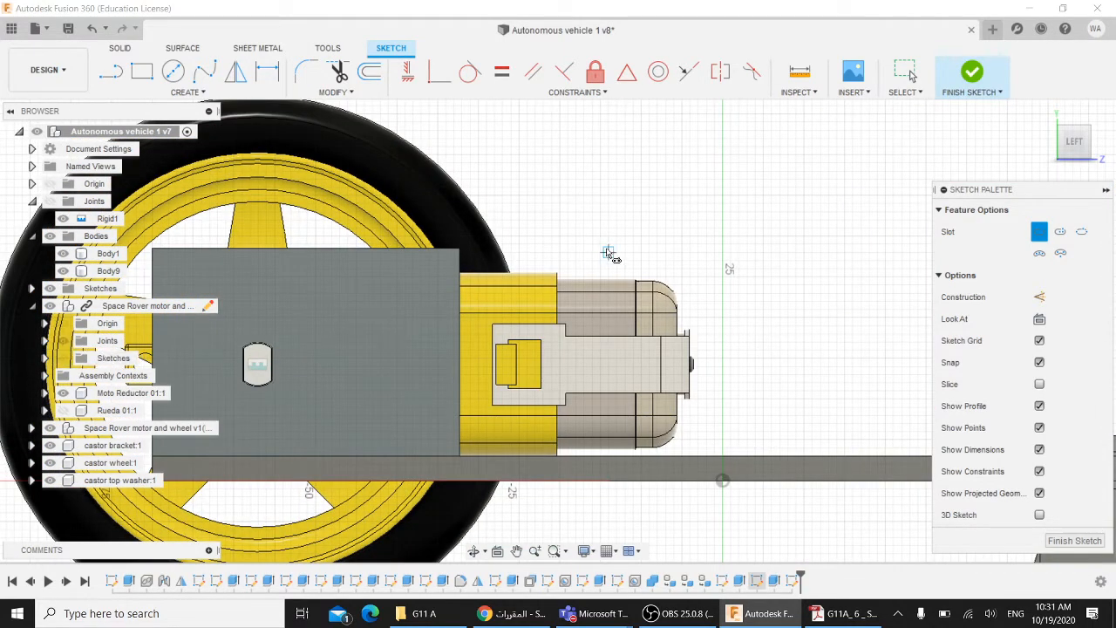
{"action": "middle_click_drag", "start_coordinate": [598, 221], "coordinate": [625, 218], "text": "shift"}
{"action": "scroll", "coordinate": [444, 239], "scroll_direction": "down", "scroll_amount": 2}
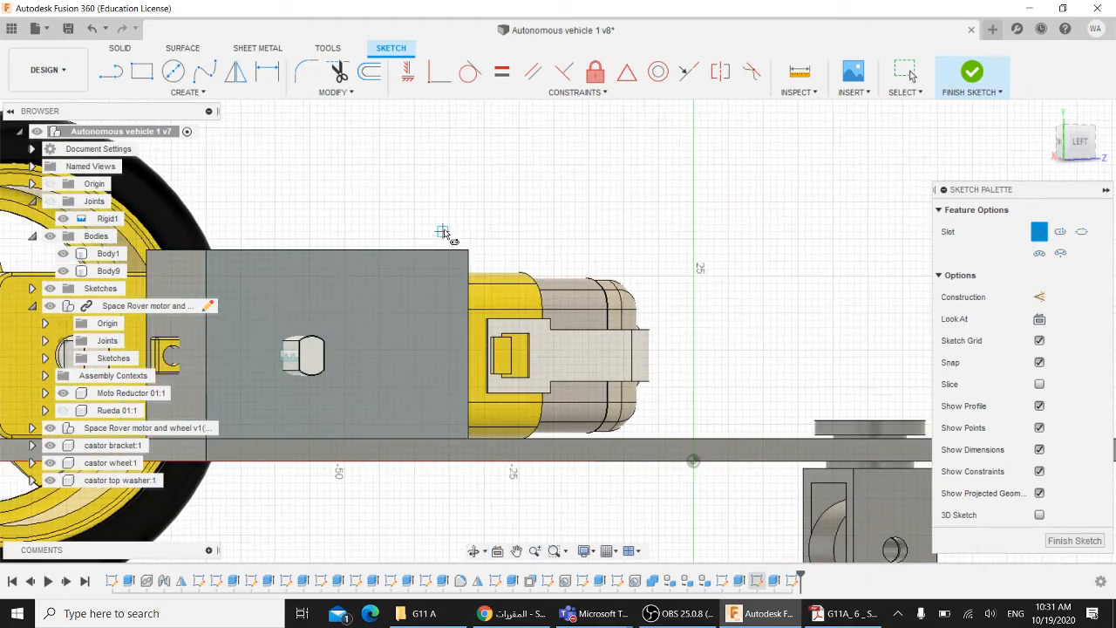
{"action": "scroll", "coordinate": [448, 235], "scroll_direction": "down", "scroll_amount": 2}
{"action": "mouse_move", "coordinate": [394, 399]}
{"action": "middle_mouse_down"}
{"action": "mouse_move", "coordinate": [392, 467]}
{"action": "mouse_move", "coordinate": [420, 568]}
{"action": "middle_mouse_up"}
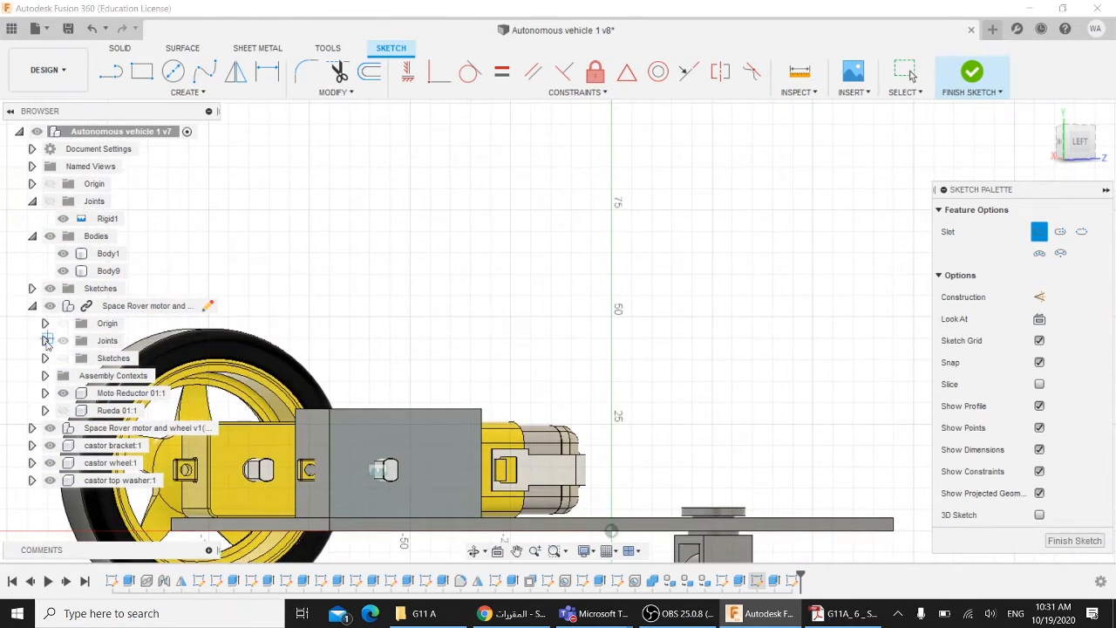
{"action": "left_click", "coordinate": [46, 340]}
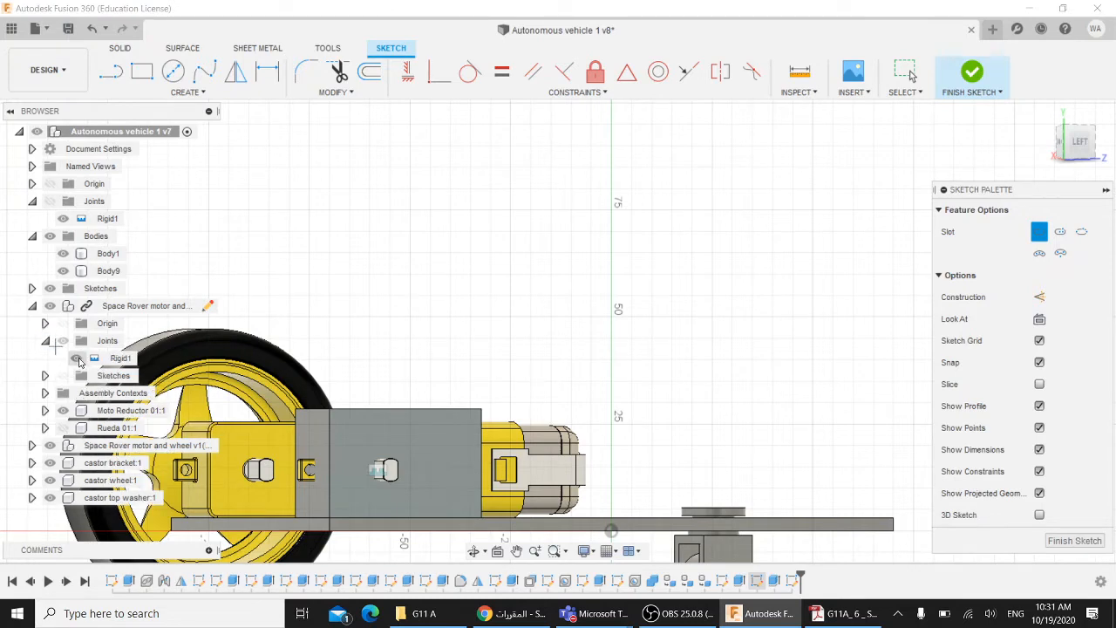
{"action": "left_click", "coordinate": [79, 360]}
Draw a 10 mm wide center-to-center slot from the block's vertical edge beside the motor body to the motor axle
{"action": "middle_click_drag", "start_coordinate": [416, 333], "coordinate": [359, 292], "text": "shift"}
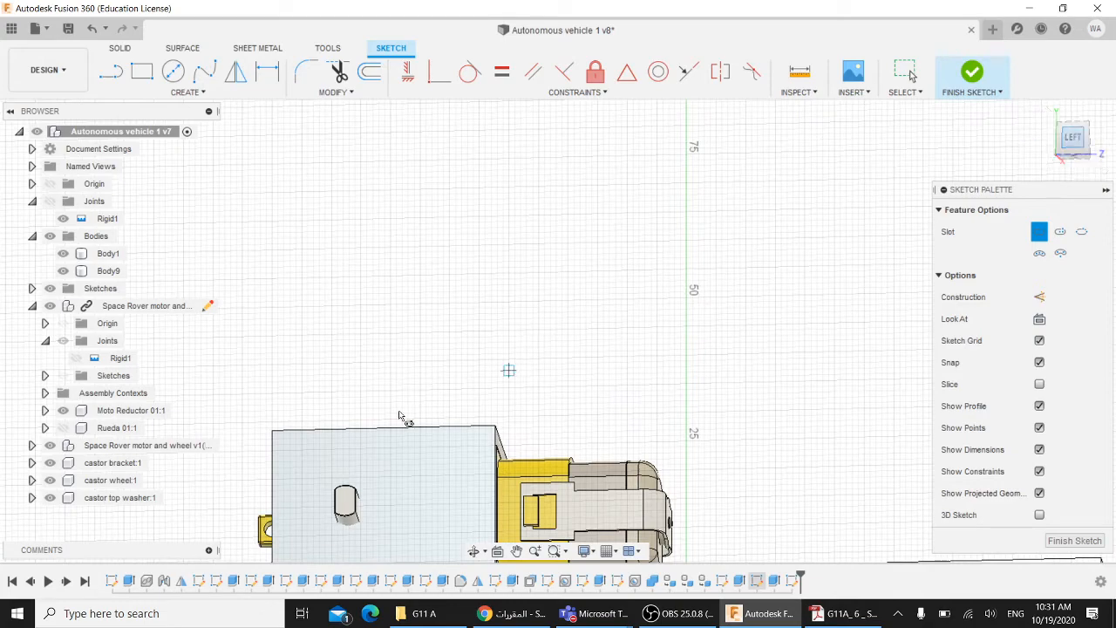
{"action": "scroll", "coordinate": [397, 411], "scroll_direction": "up", "scroll_amount": 3}
{"action": "scroll", "coordinate": [392, 409], "scroll_direction": "up", "scroll_amount": 5}
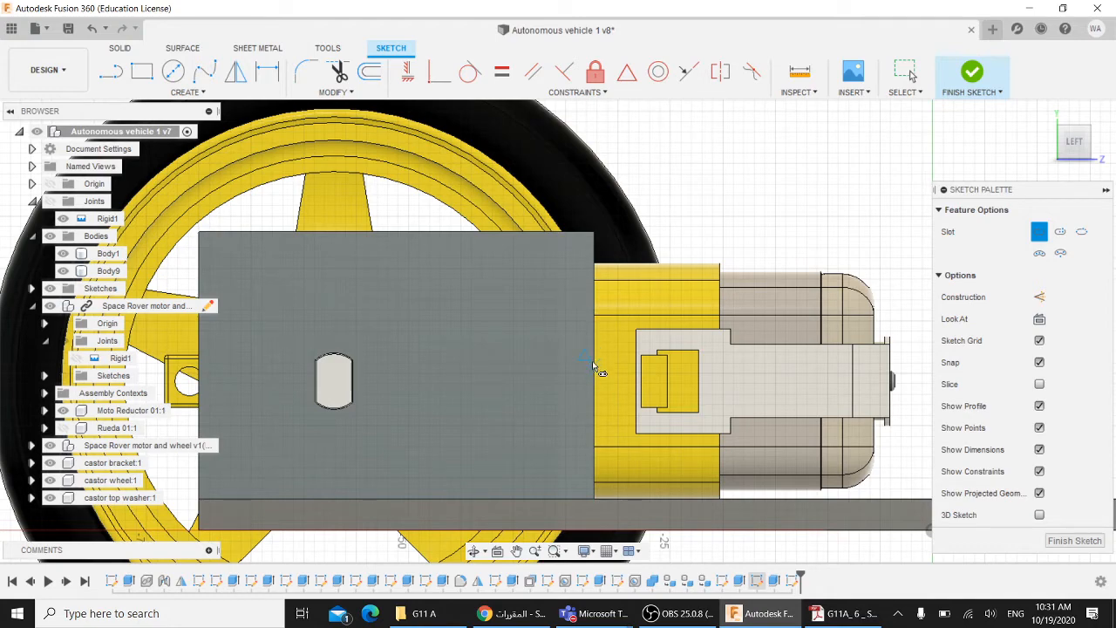
{"action": "scroll", "coordinate": [602, 340], "scroll_direction": "up", "scroll_amount": 2}
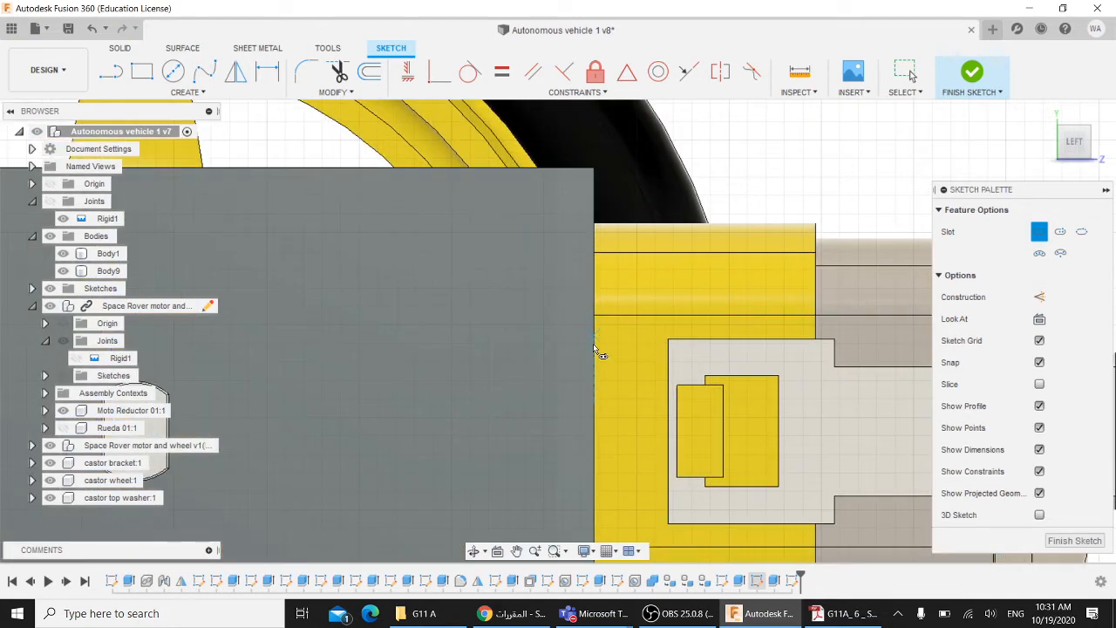
{"action": "scroll", "coordinate": [597, 358], "scroll_direction": "down", "scroll_amount": 2}
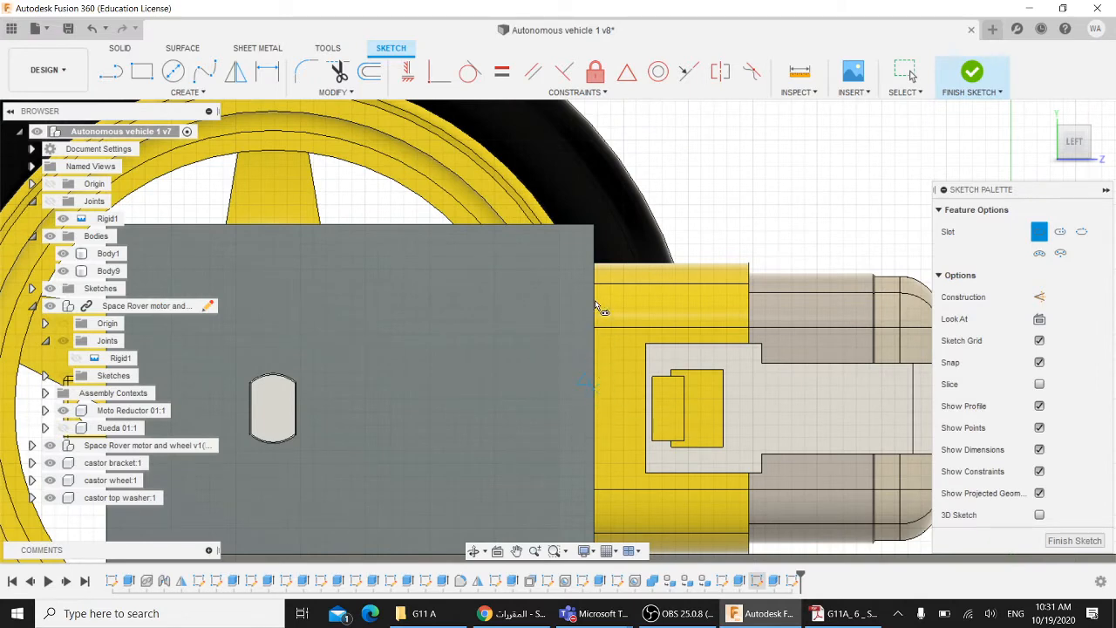
{"action": "left_click", "coordinate": [592, 392]}
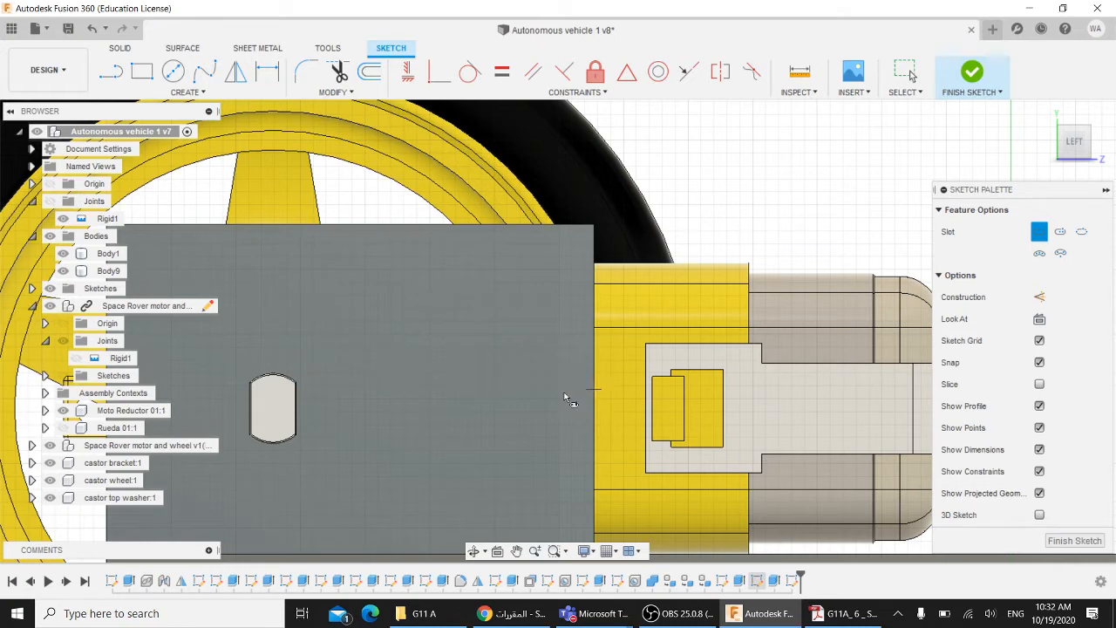
{"action": "left_click", "coordinate": [274, 388]}
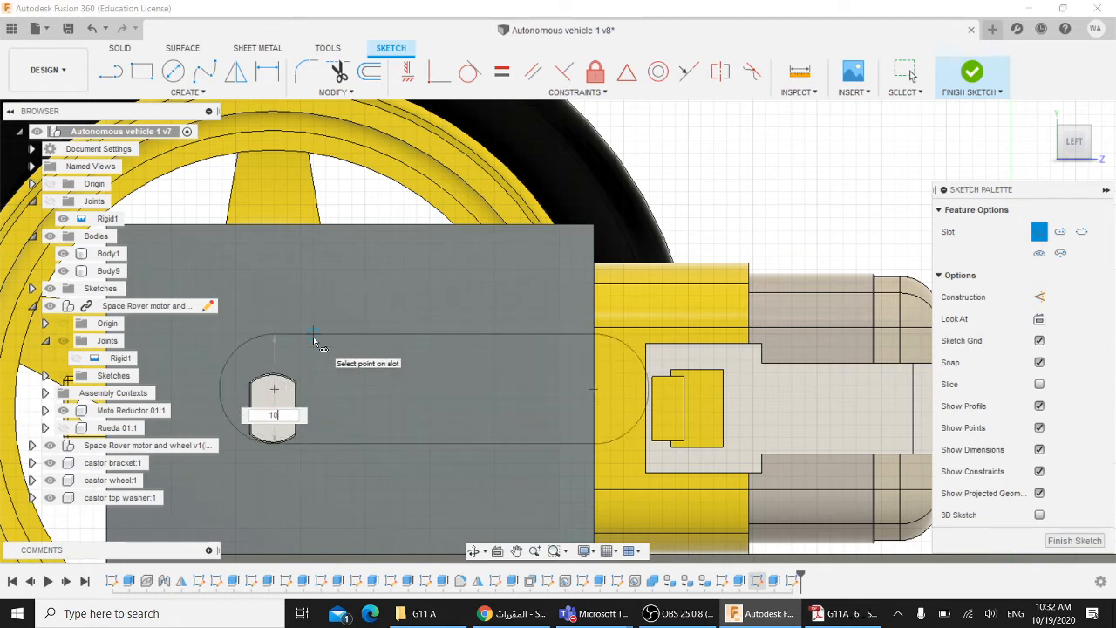
{"action": "type", "text": "10"}
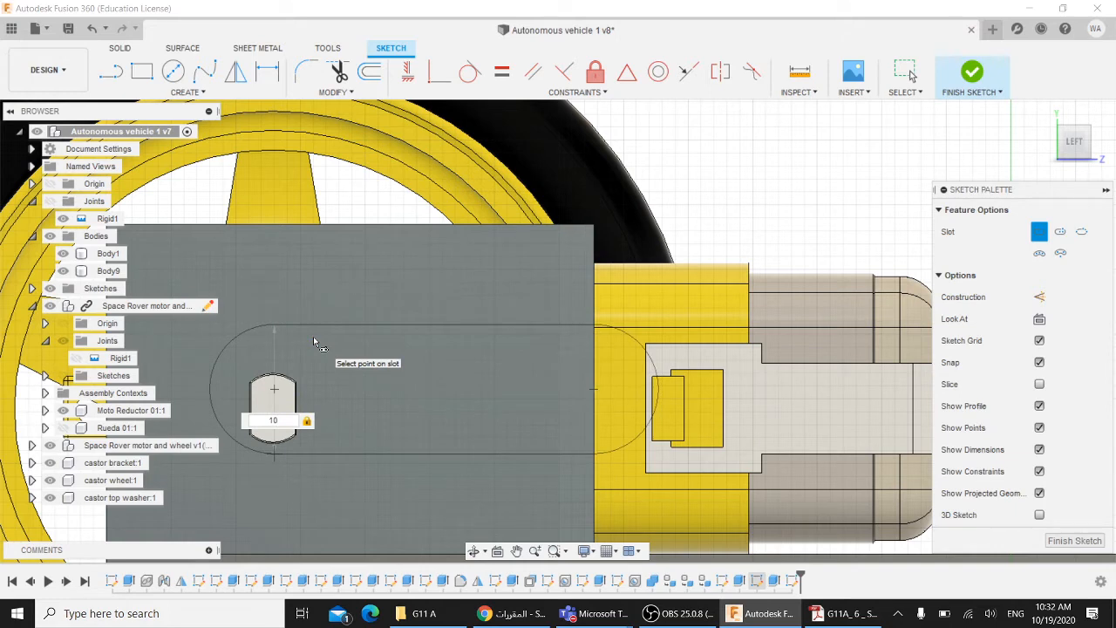
{"action": "key", "text": "Return"}
{"action": "key", "text": "Escape"}
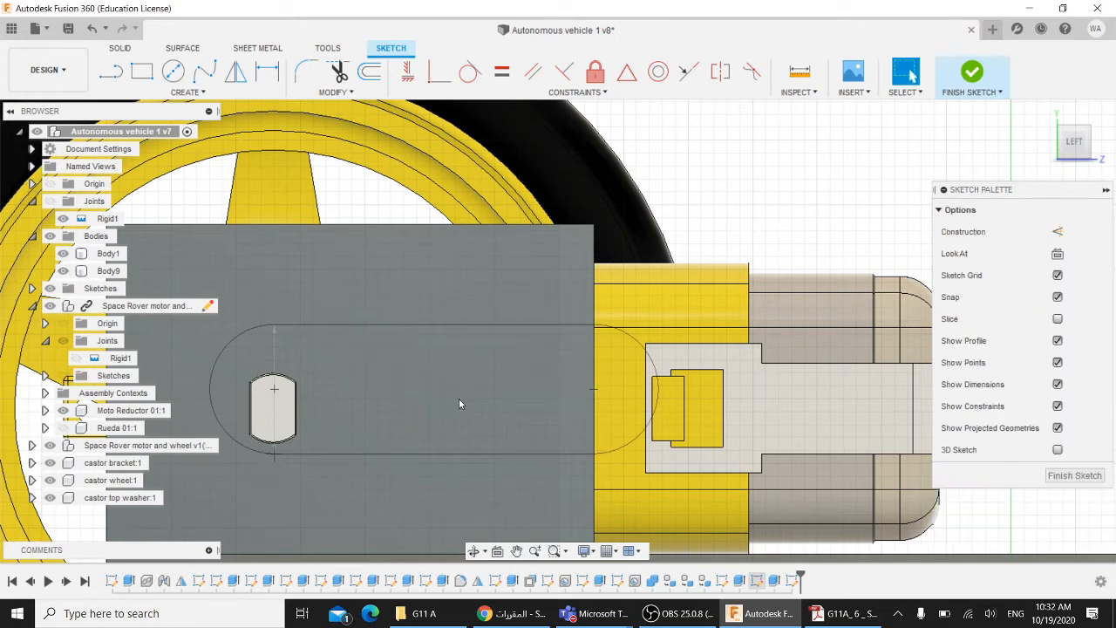
{"action": "middle_click_drag", "start_coordinate": [720, 217], "coordinate": [779, 134]}
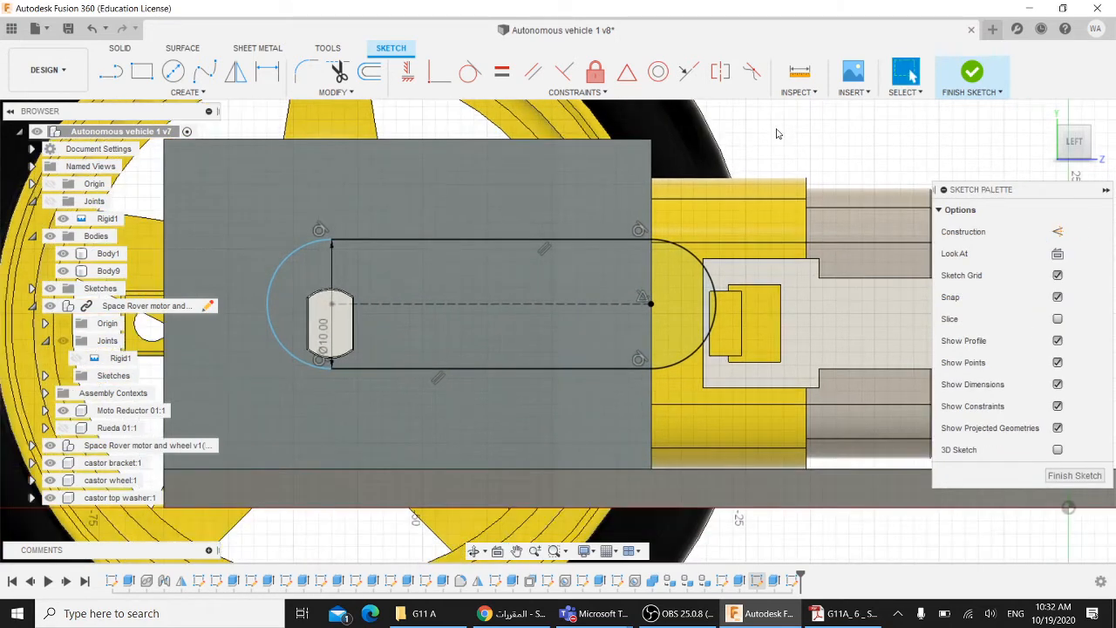
{"action": "scroll", "coordinate": [353, 307], "scroll_direction": "up", "scroll_amount": 1}
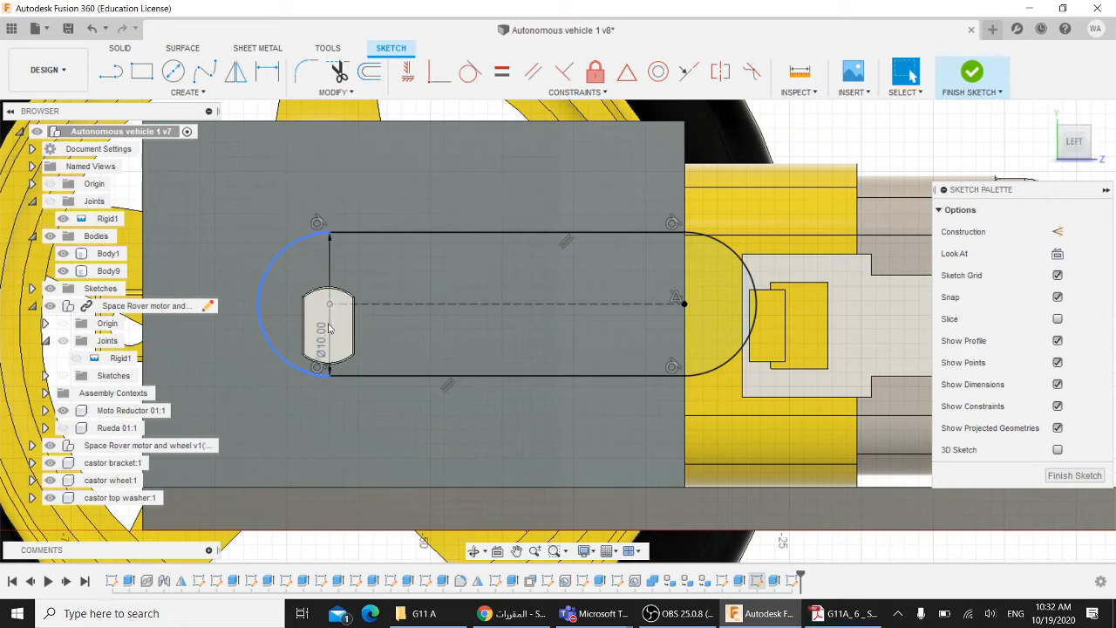
{"action": "left_click", "coordinate": [372, 332]}
Switch to the PDF, underline "concentric" in instruction i, trace the slot's end arc around the axle in the figure, and return to Fusion 360
{"action": "left_click", "coordinate": [843, 612]}
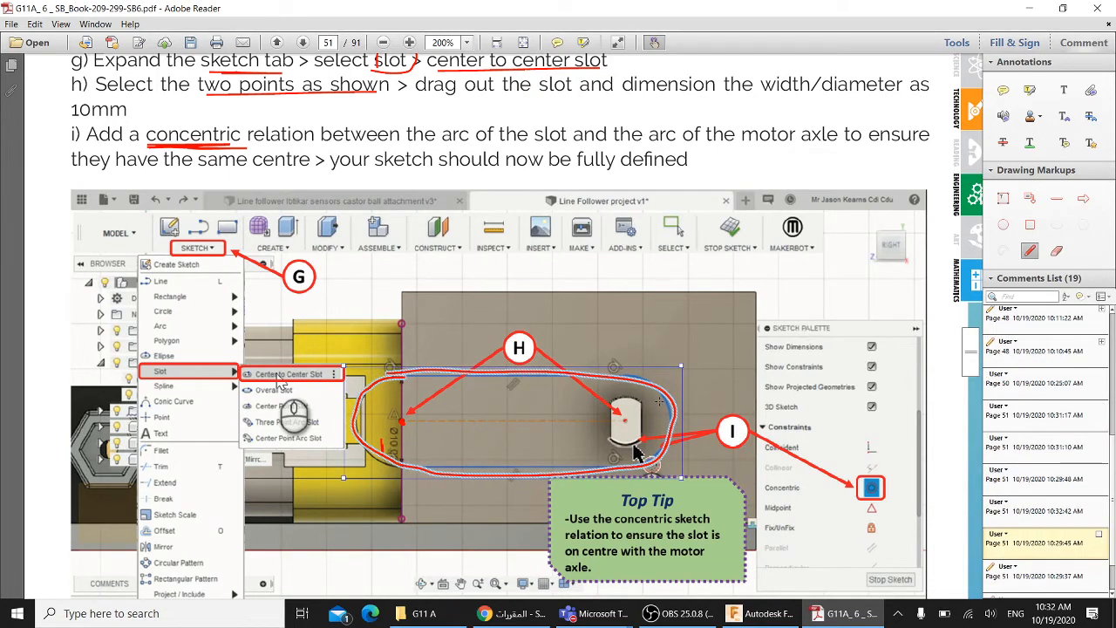
{"action": "left_click", "coordinate": [657, 401]}
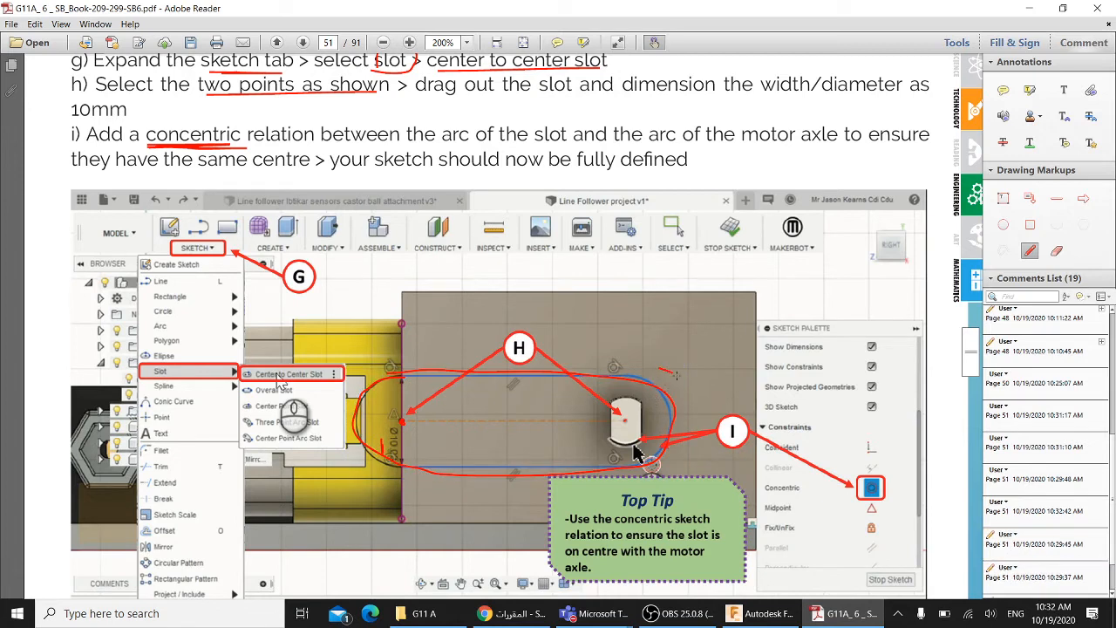
{"action": "left_click_drag", "start_coordinate": [675, 375], "coordinate": [674, 452]}
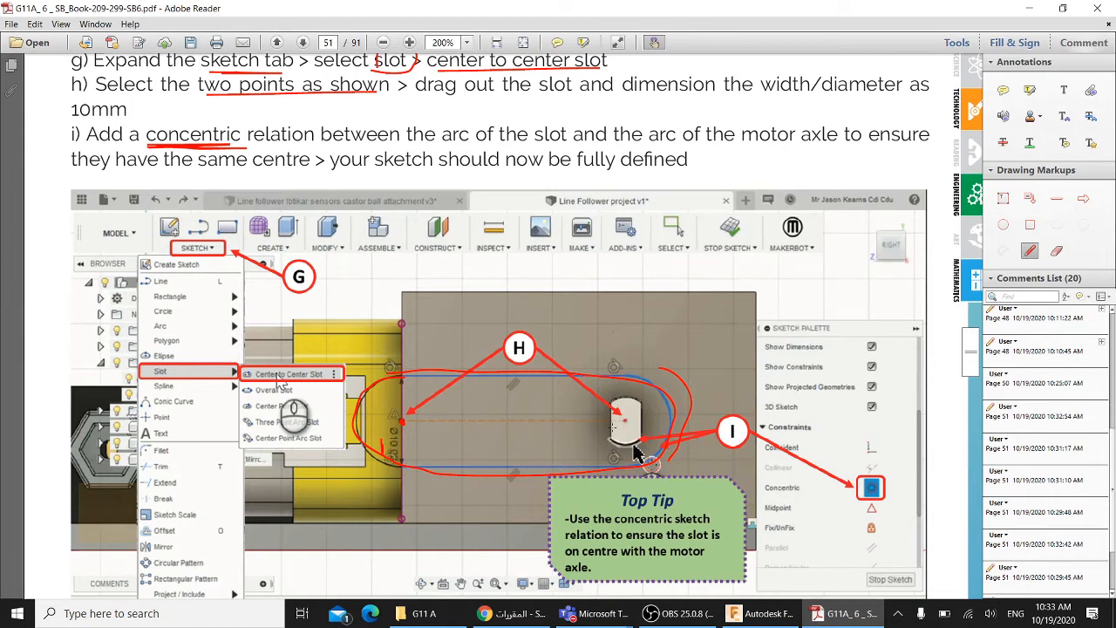
{"action": "left_click", "coordinate": [763, 613]}
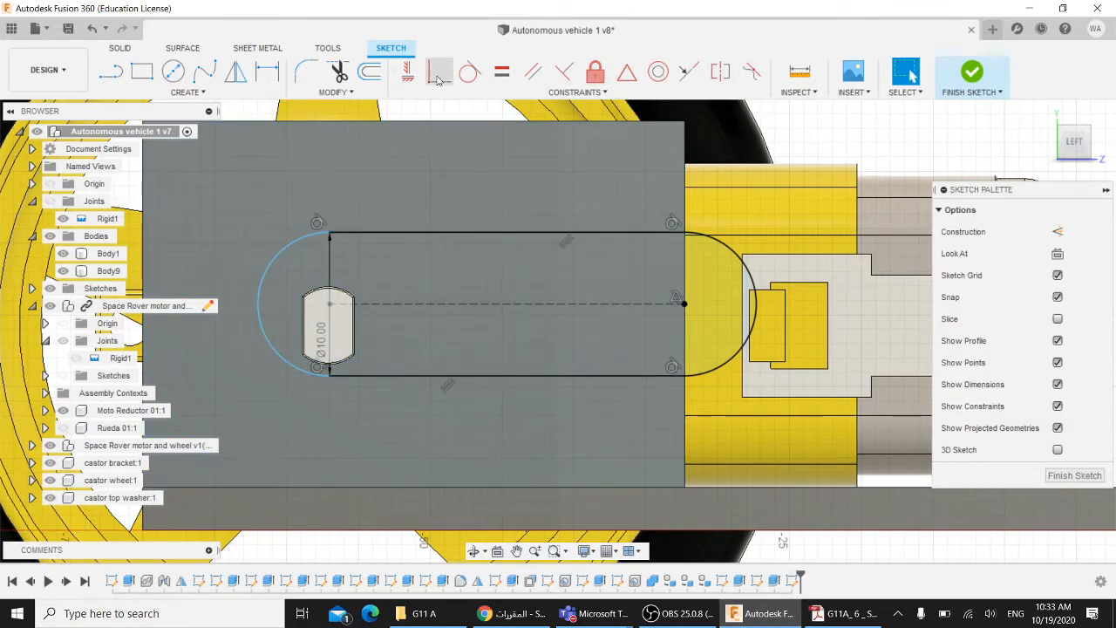
Try to apply a Concentric constraint between the slot's end arc and the arc of the motor axle
{"action": "left_click", "coordinate": [658, 72]}
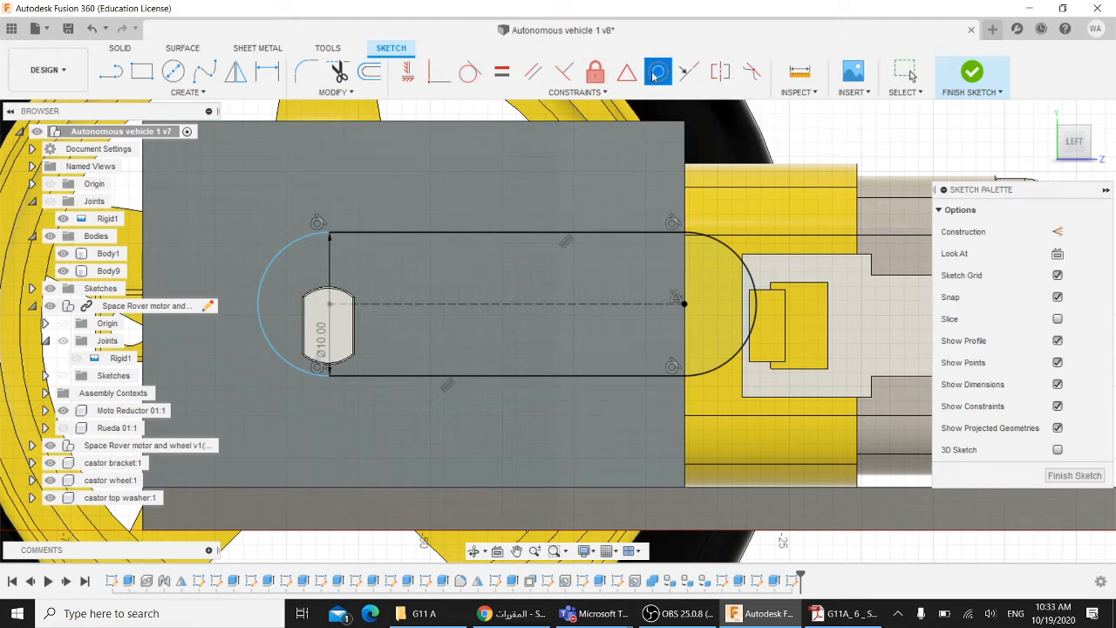
{"action": "left_click", "coordinate": [286, 261]}
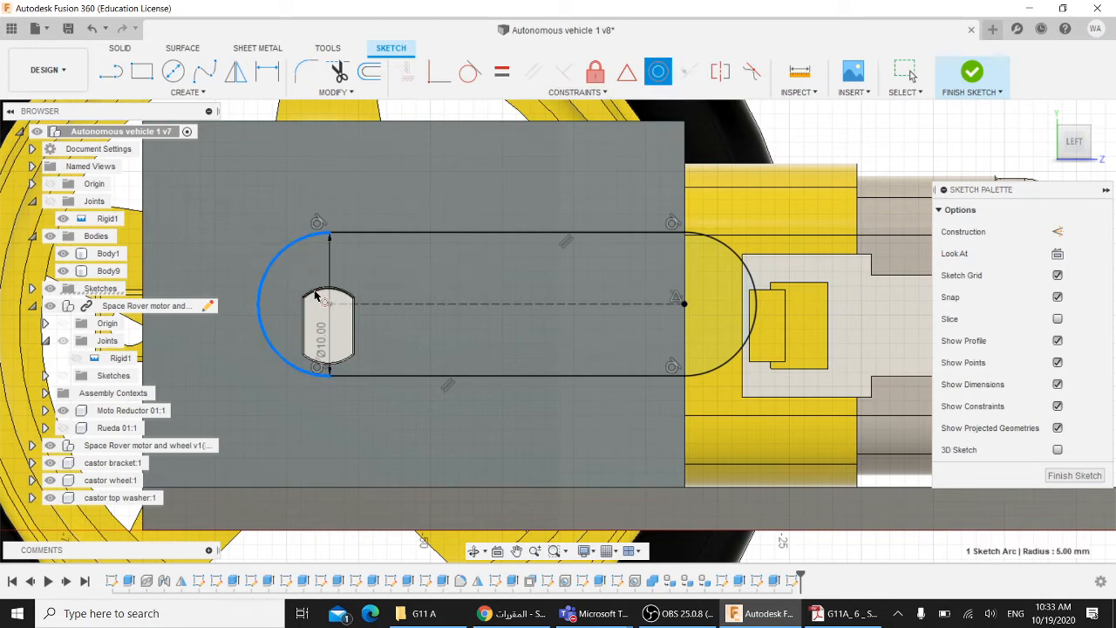
{"action": "left_click", "coordinate": [323, 294]}
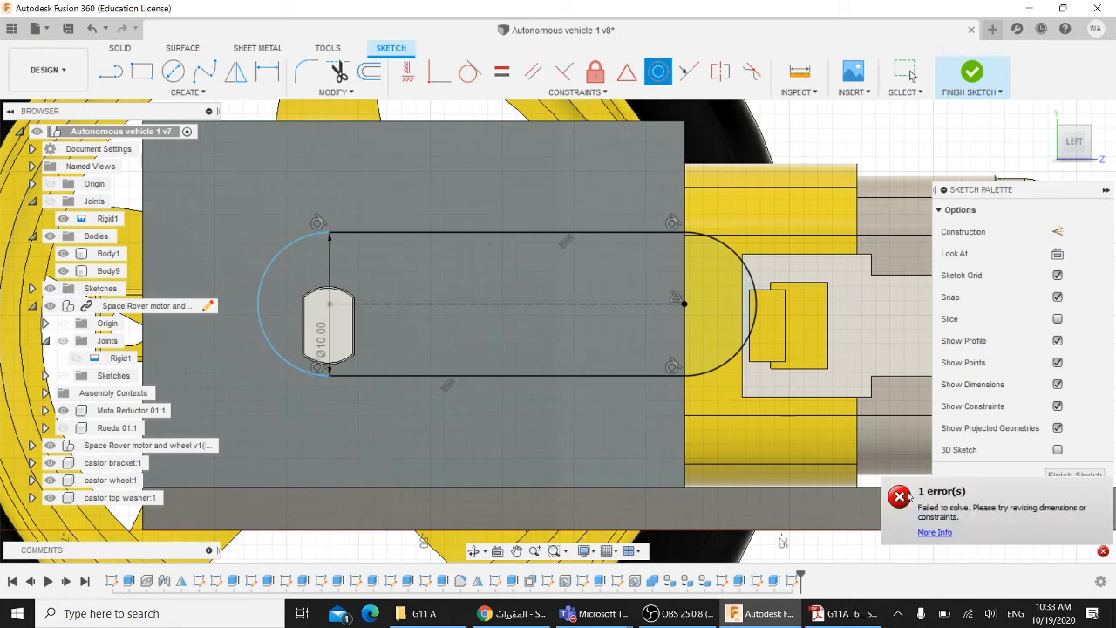
{"action": "key", "text": "Escape"}
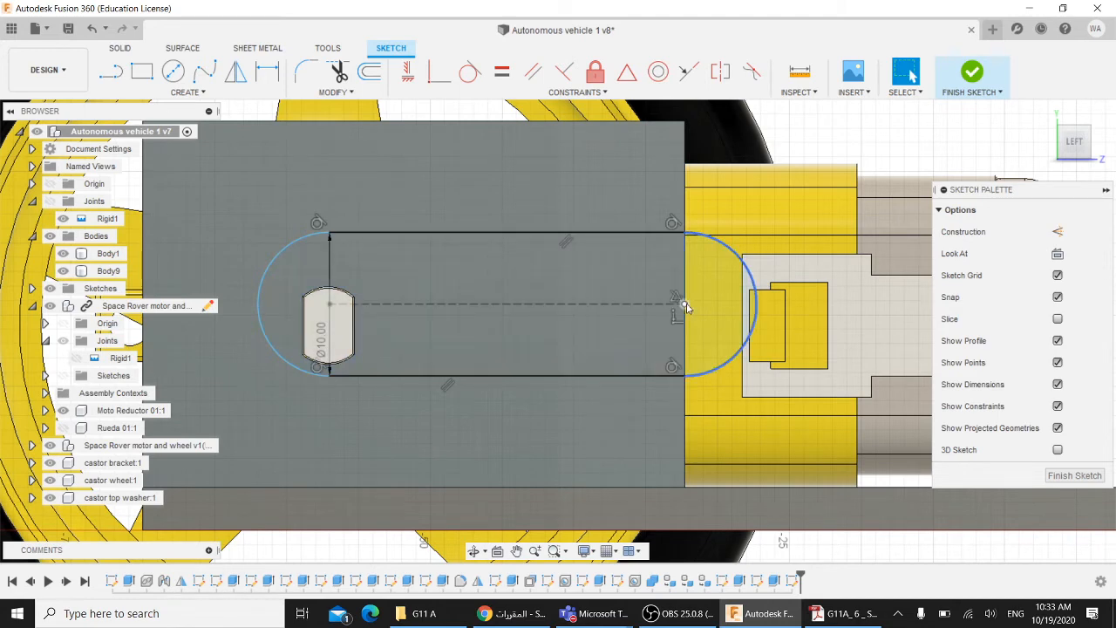
Undo the slot and the hiding of the Rigid1 joint, leaving the sketch on the block's side face open
{"action": "left_click", "coordinate": [655, 317]}
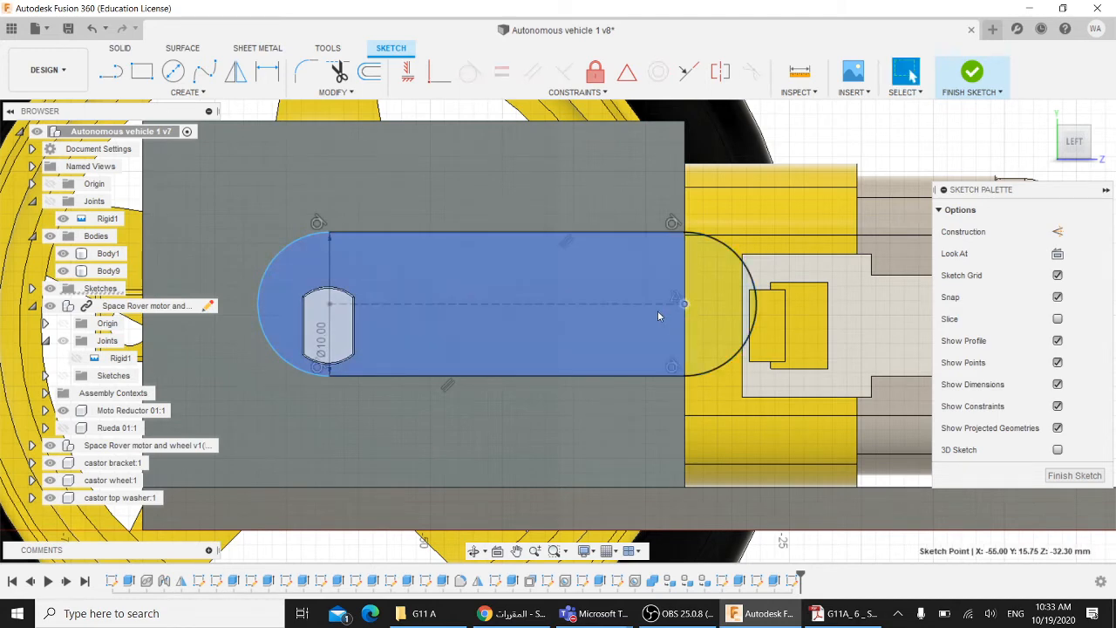
{"action": "left_click", "coordinate": [90, 36]}
{"action": "left_click", "coordinate": [90, 35]}
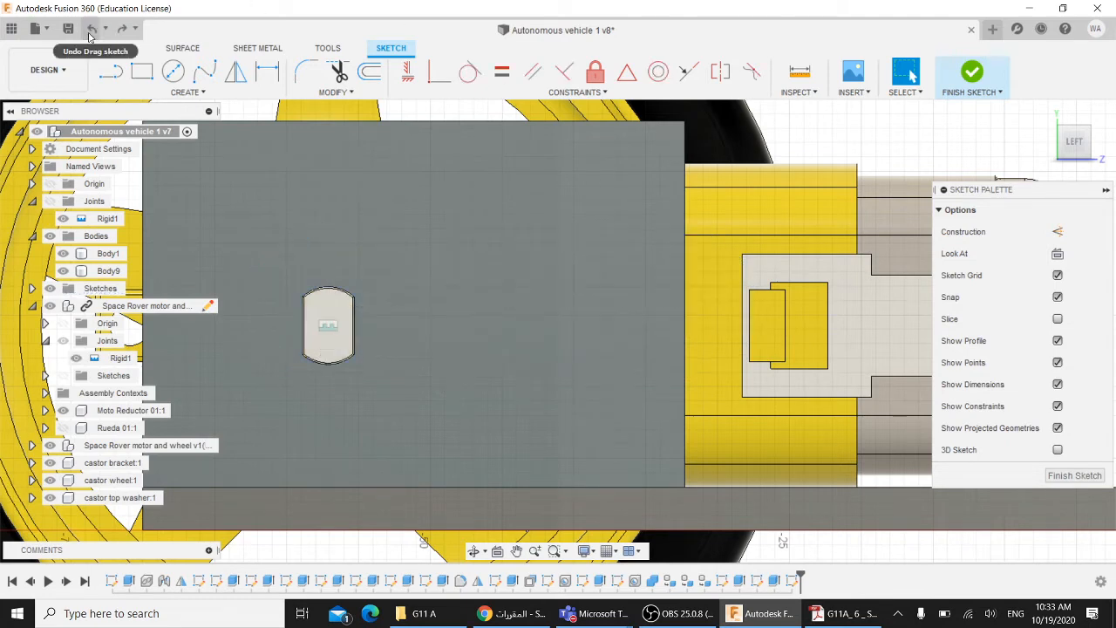
{"action": "scroll", "coordinate": [380, 237], "scroll_direction": "up", "scroll_amount": 2}
{"action": "scroll", "coordinate": [379, 236], "scroll_direction": "down", "scroll_amount": 3}
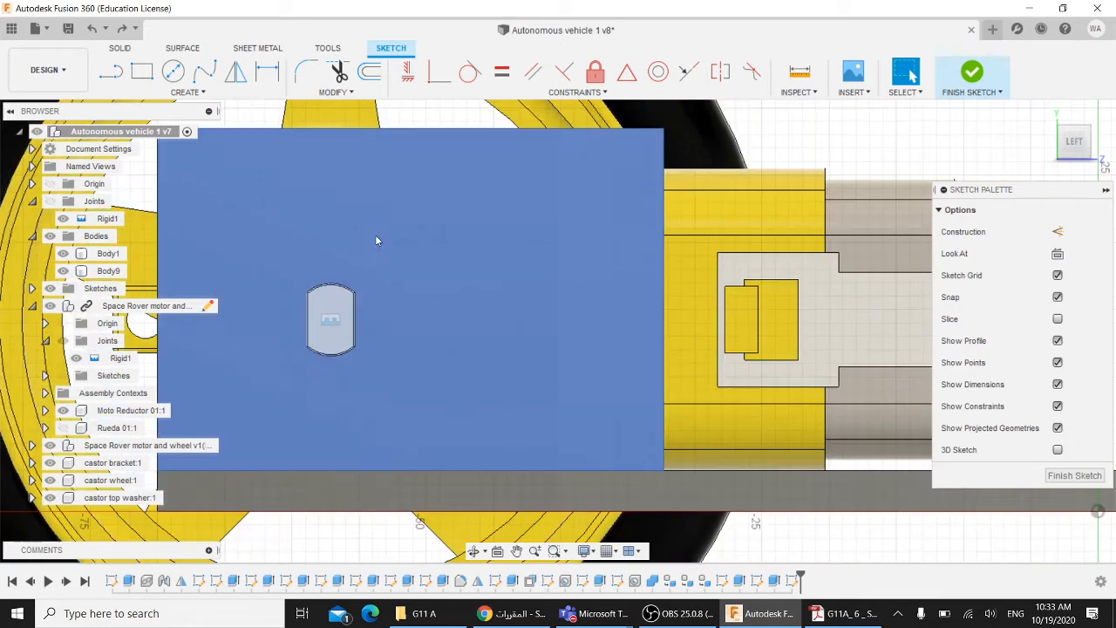
{"action": "scroll", "coordinate": [375, 240], "scroll_direction": "down", "scroll_amount": 3}
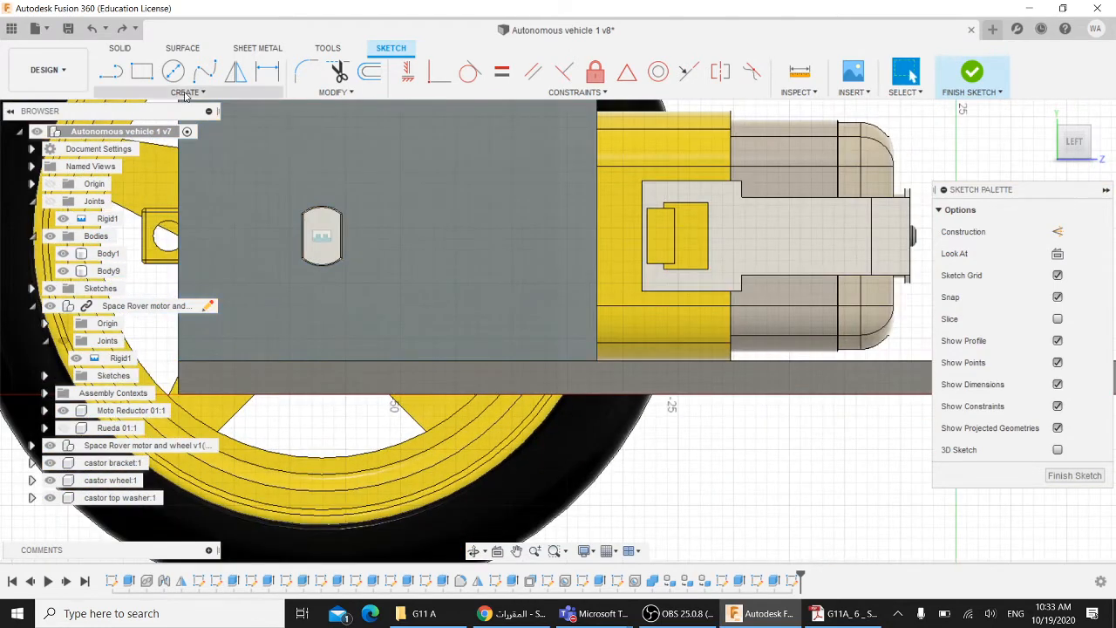
Draw a horizontal center-to-center slot, 10 mm wide, from the center of the motor axle to the block's vertical edge beside the motor body
{"action": "left_click", "coordinate": [185, 93]}
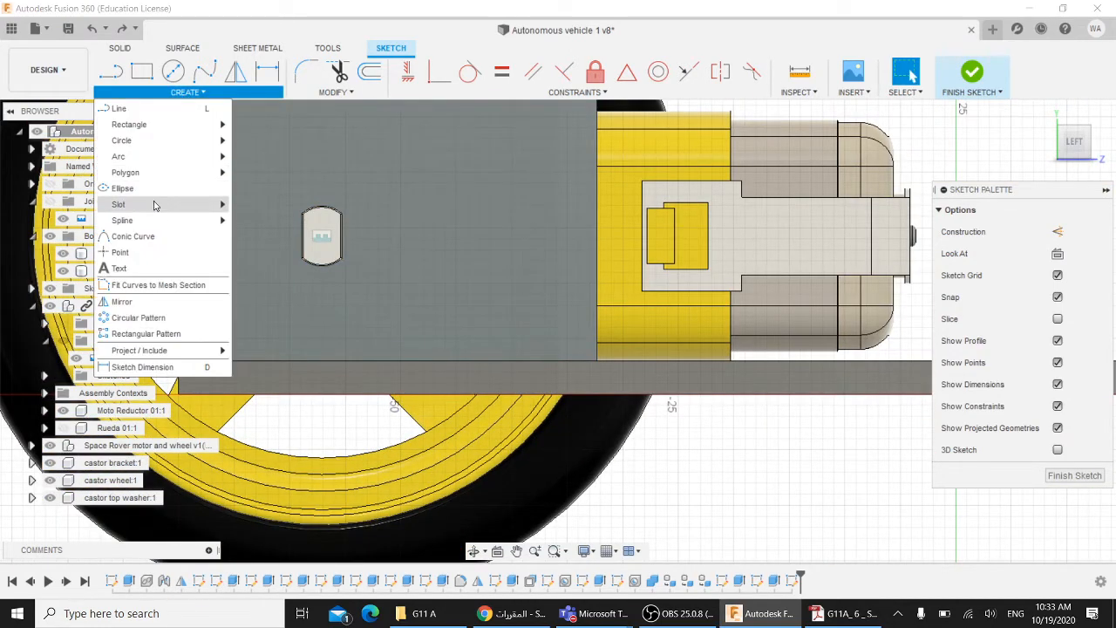
{"action": "mouse_move", "coordinate": [150, 209]}
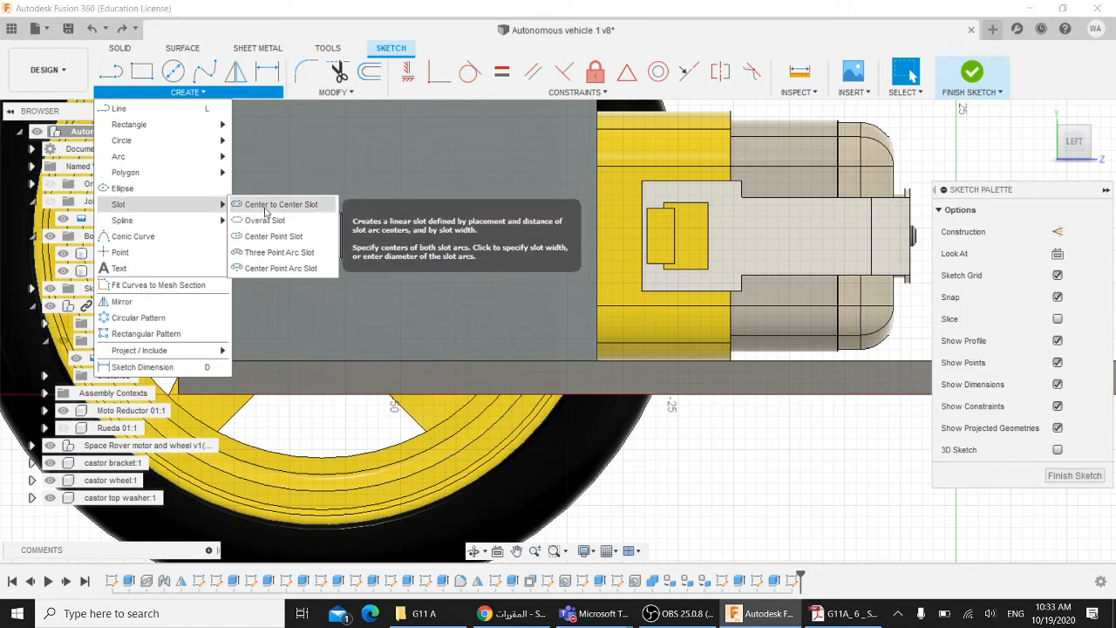
{"action": "left_click", "coordinate": [261, 205]}
{"action": "scroll", "coordinate": [565, 237], "scroll_direction": "down", "scroll_amount": 1}
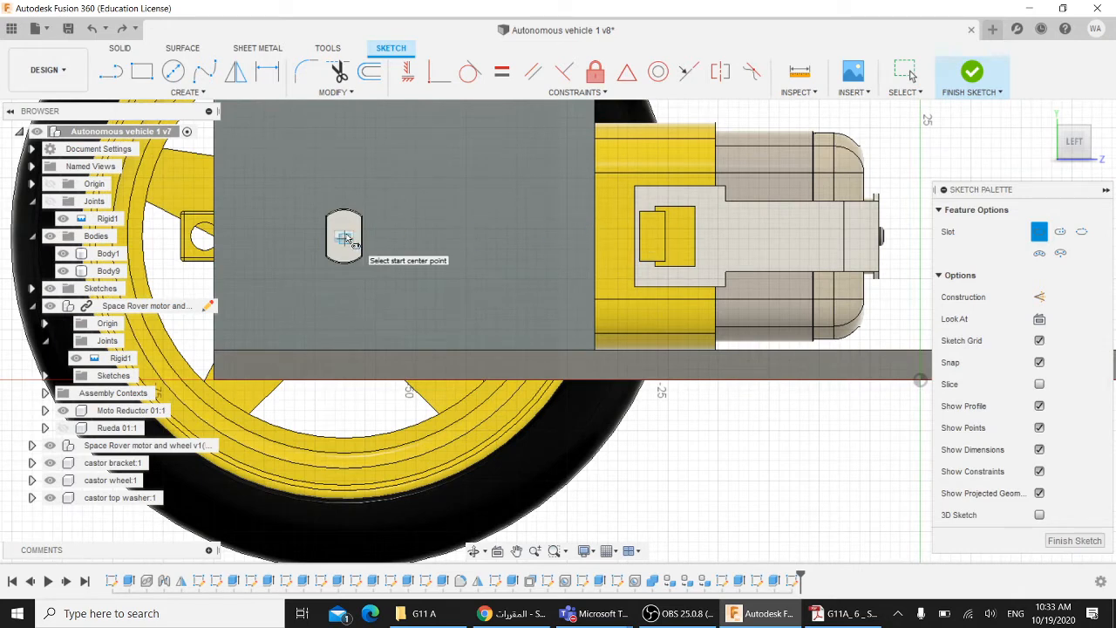
{"action": "left_click", "coordinate": [346, 237]}
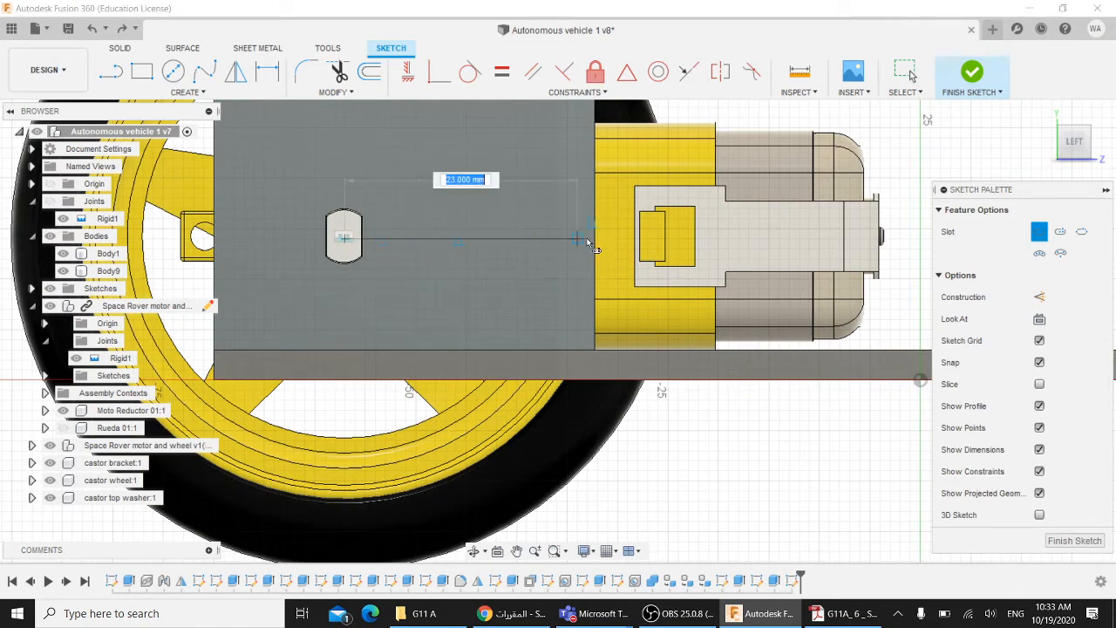
{"action": "scroll", "coordinate": [597, 240], "scroll_direction": "up", "scroll_amount": 2}
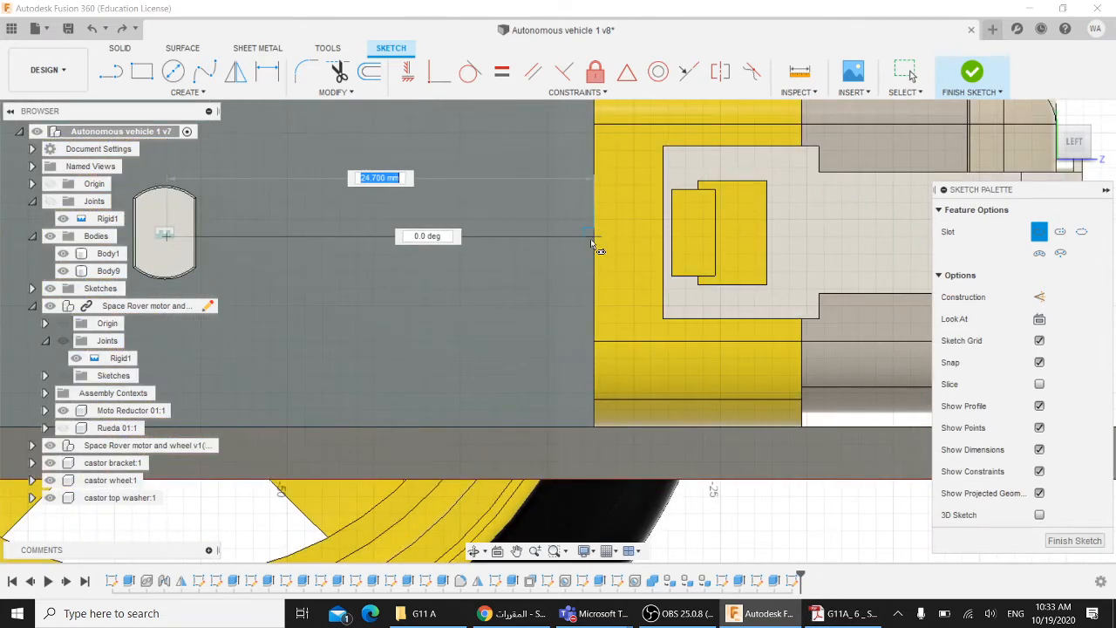
{"action": "left_click", "coordinate": [592, 236]}
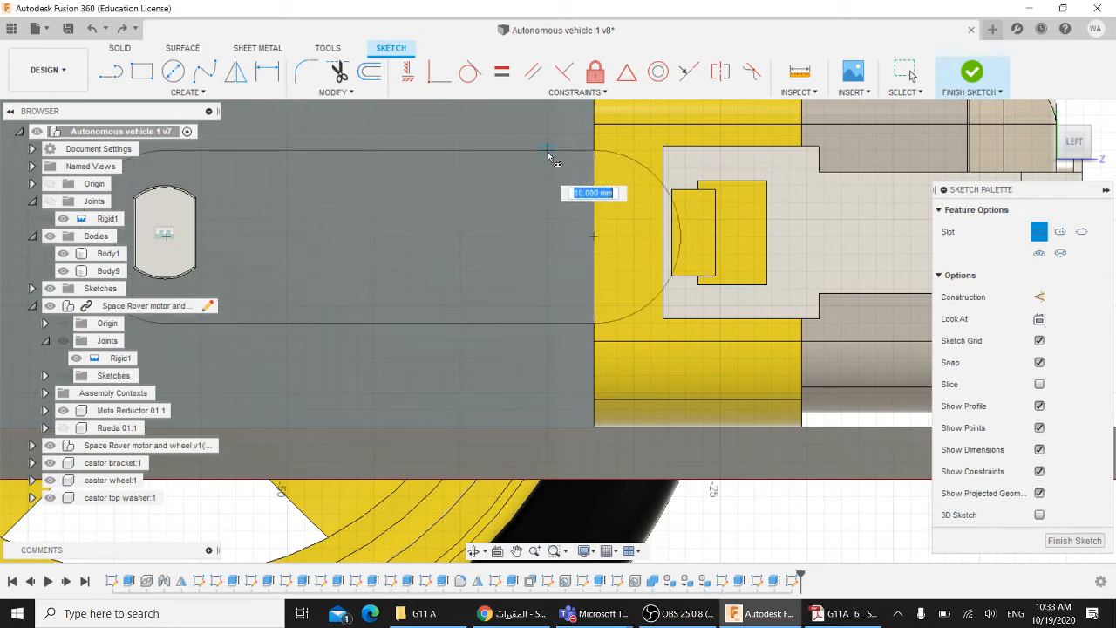
{"action": "left_click", "coordinate": [525, 167]}
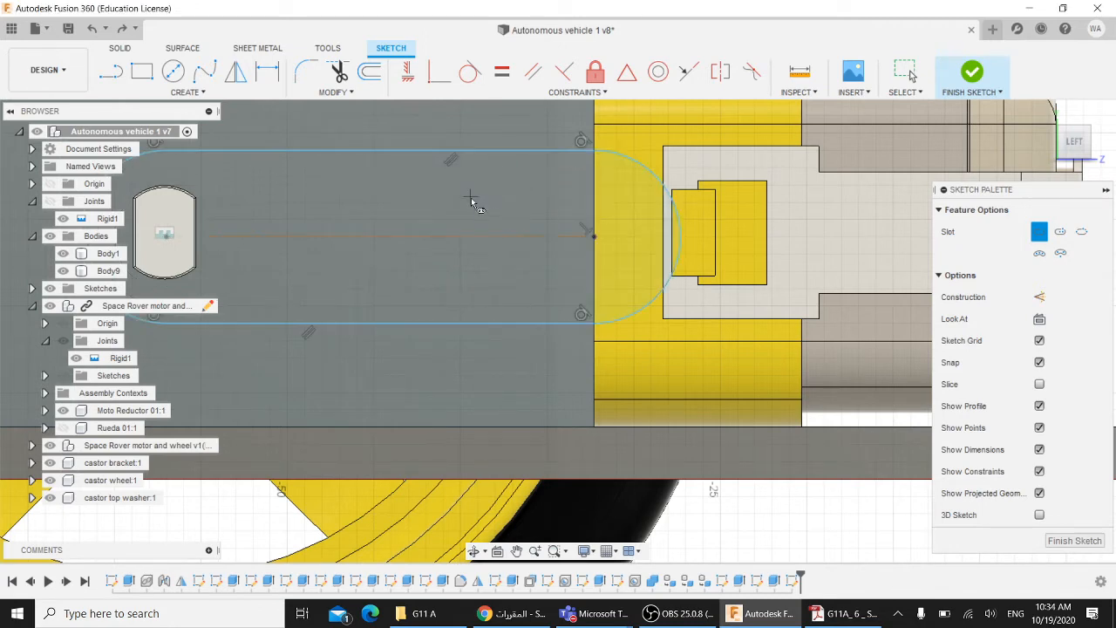
{"action": "mouse_move", "coordinate": [421, 207]}
{"action": "middle_mouse_down"}
{"action": "mouse_move", "coordinate": [527, 207]}
{"action": "mouse_move", "coordinate": [497, 219]}
{"action": "middle_mouse_up"}
{"action": "scroll", "coordinate": [494, 212], "scroll_direction": "down", "scroll_amount": 2}
{"action": "key", "text": "Escape"}
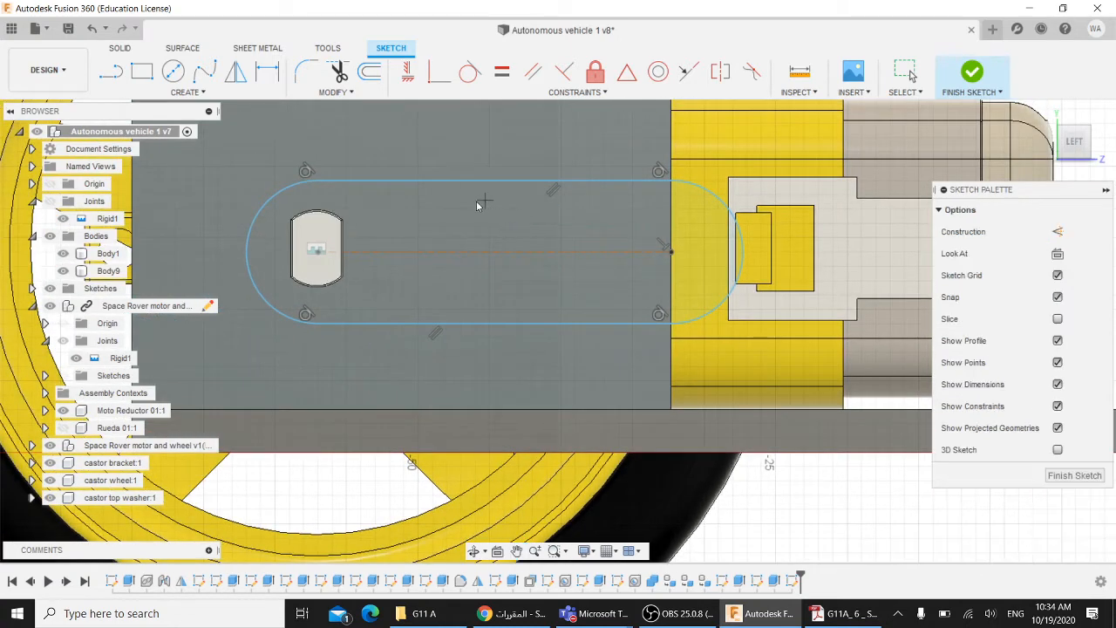
Apply a concentric constraint between the slot's left end arc and the lower arc of the motor axle
{"action": "left_click", "coordinate": [658, 72]}
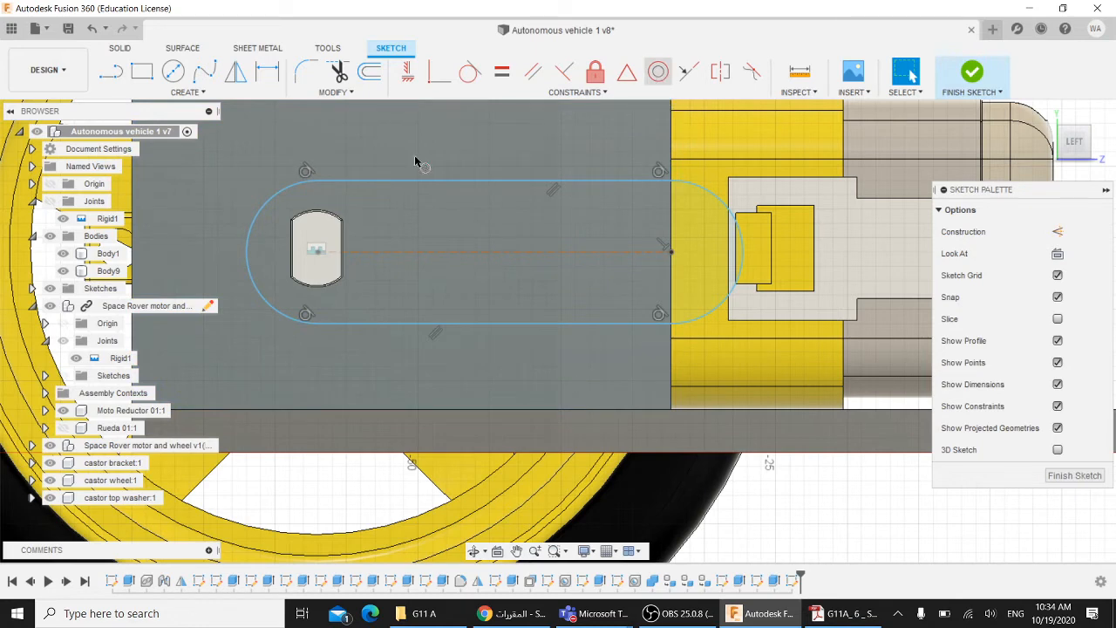
{"action": "left_click", "coordinate": [294, 191]}
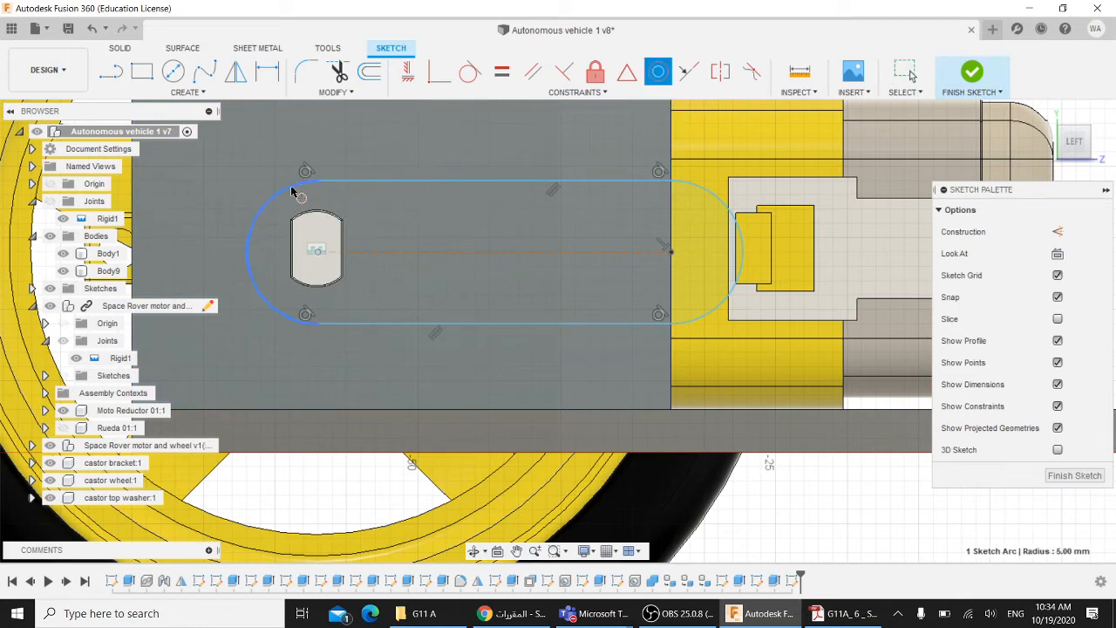
{"action": "left_click", "coordinate": [316, 284]}
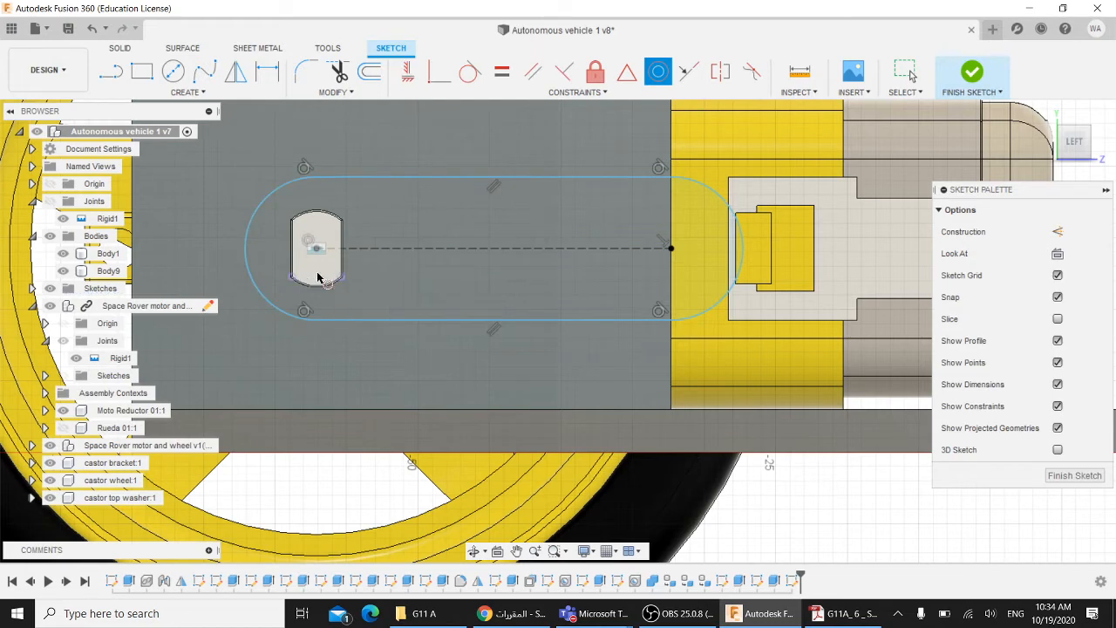
{"action": "scroll", "coordinate": [316, 283], "scroll_direction": "up", "scroll_amount": 3}
{"action": "scroll", "coordinate": [299, 259], "scroll_direction": "down", "scroll_amount": 3}
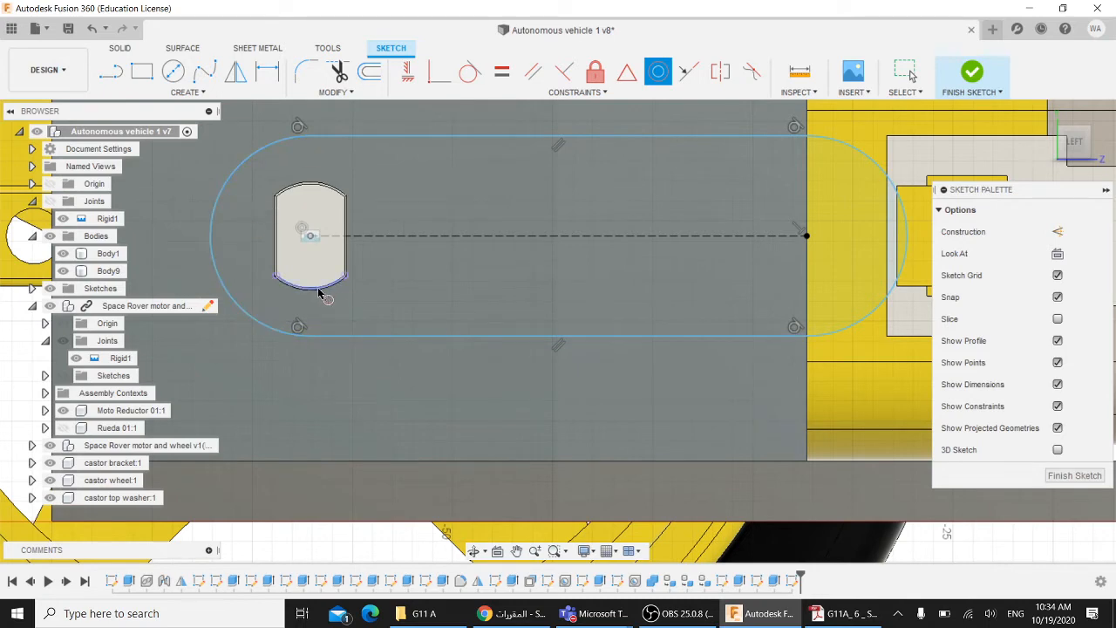
{"action": "key", "text": "Escape"}
Check the slot's centre point and profile against the motor axle
{"action": "left_click", "coordinate": [311, 237]}
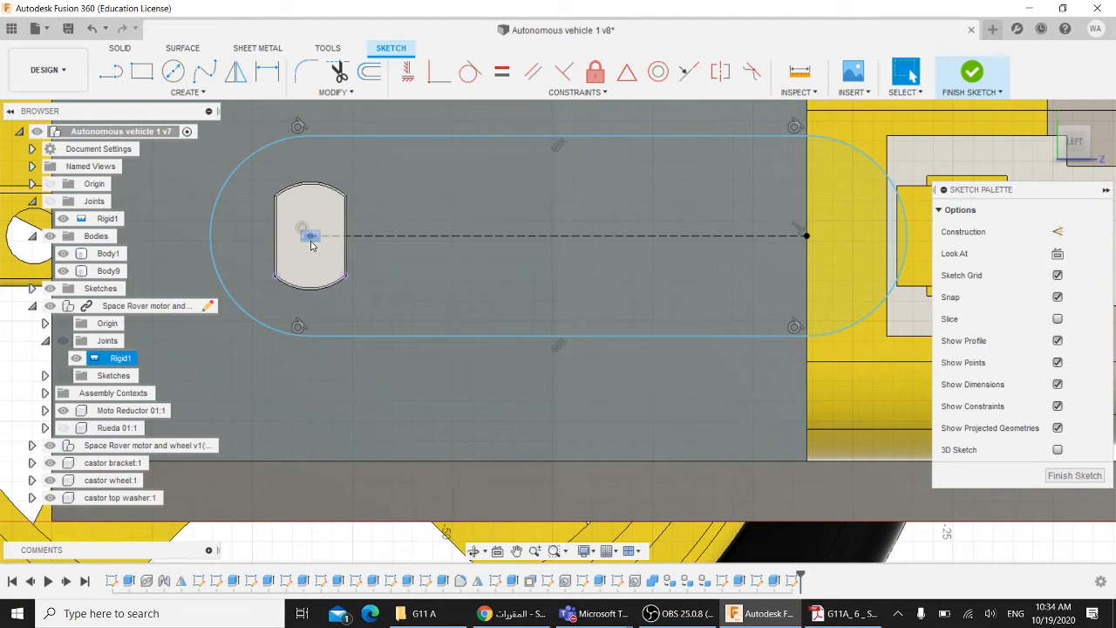
{"action": "left_click", "coordinate": [311, 237]}
{"action": "left_click", "coordinate": [311, 290]}
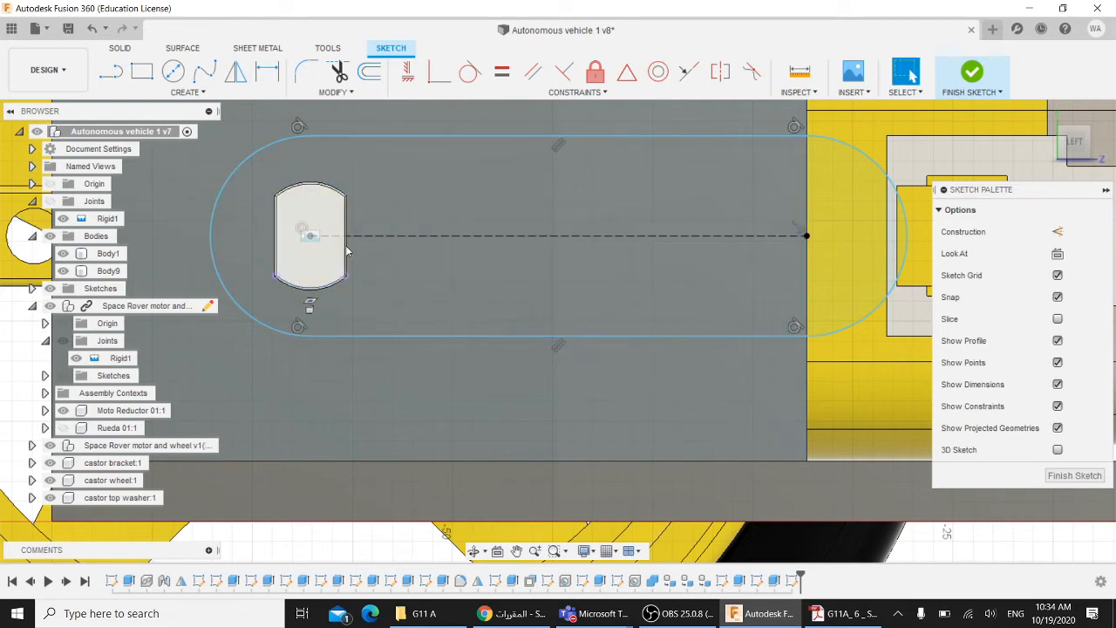
{"action": "left_click", "coordinate": [422, 266]}
{"action": "scroll", "coordinate": [565, 277], "scroll_direction": "down", "scroll_amount": 2}
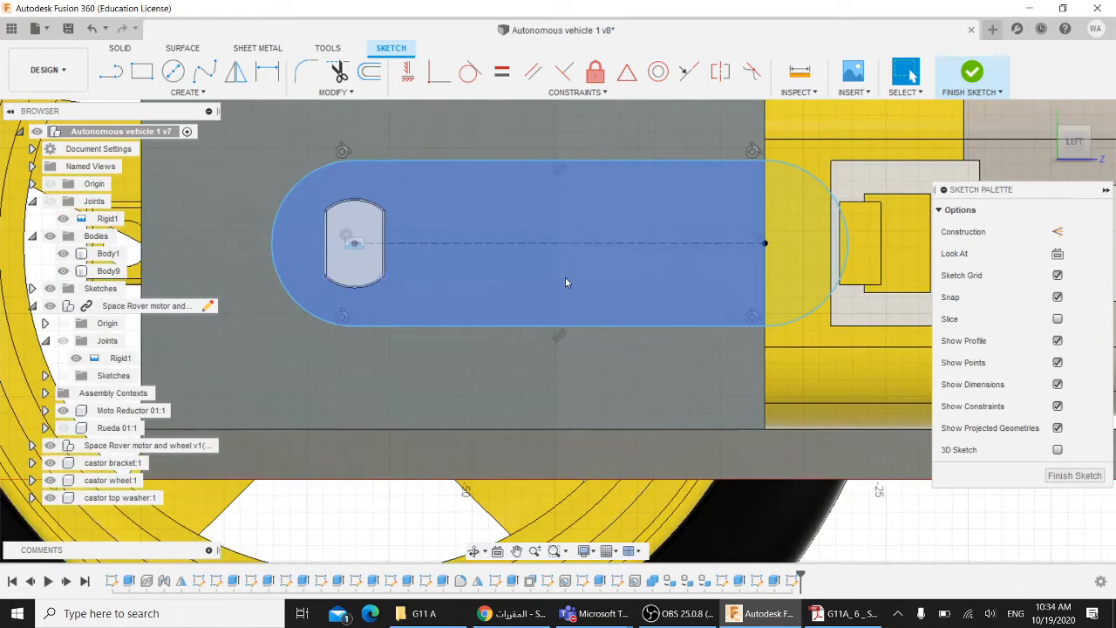
{"action": "scroll", "coordinate": [565, 276], "scroll_direction": "down", "scroll_amount": 1}
{"action": "middle_click_drag", "start_coordinate": [577, 277], "coordinate": [568, 311]}
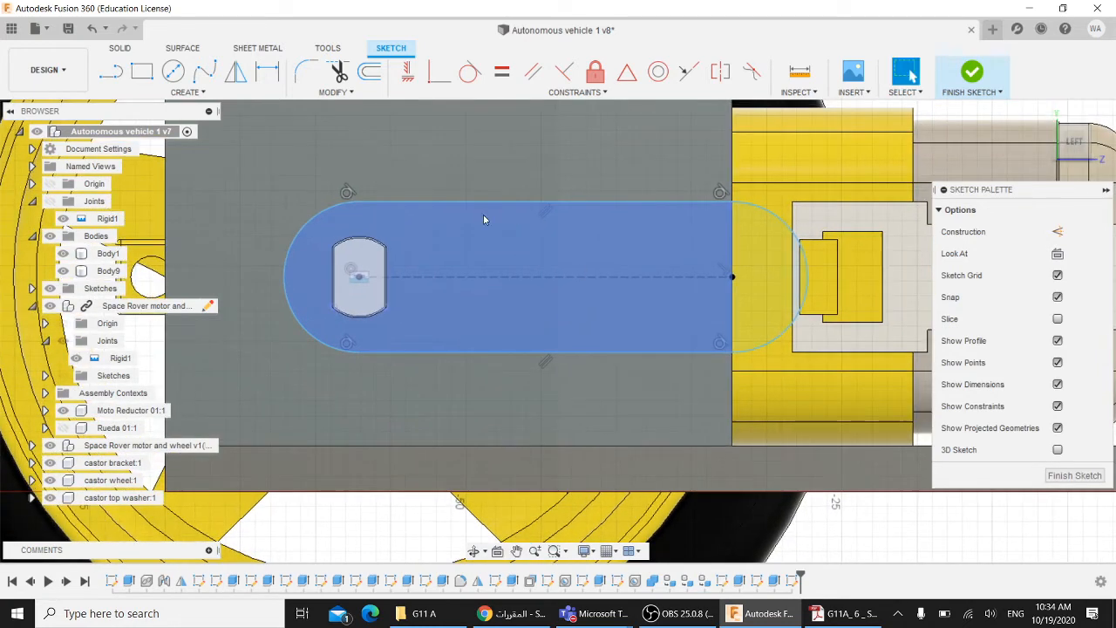
Undo the concentric constraint and the sketched slot
{"action": "key", "text": "Escape"}
{"action": "left_click", "coordinate": [319, 218]}
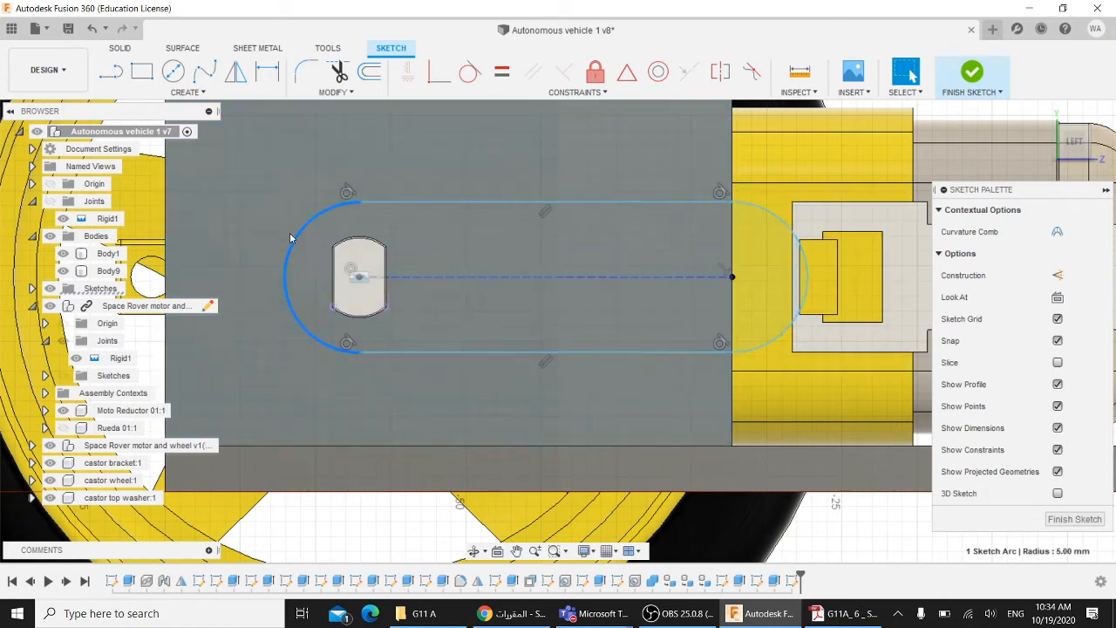
{"action": "left_click", "coordinate": [90, 29]}
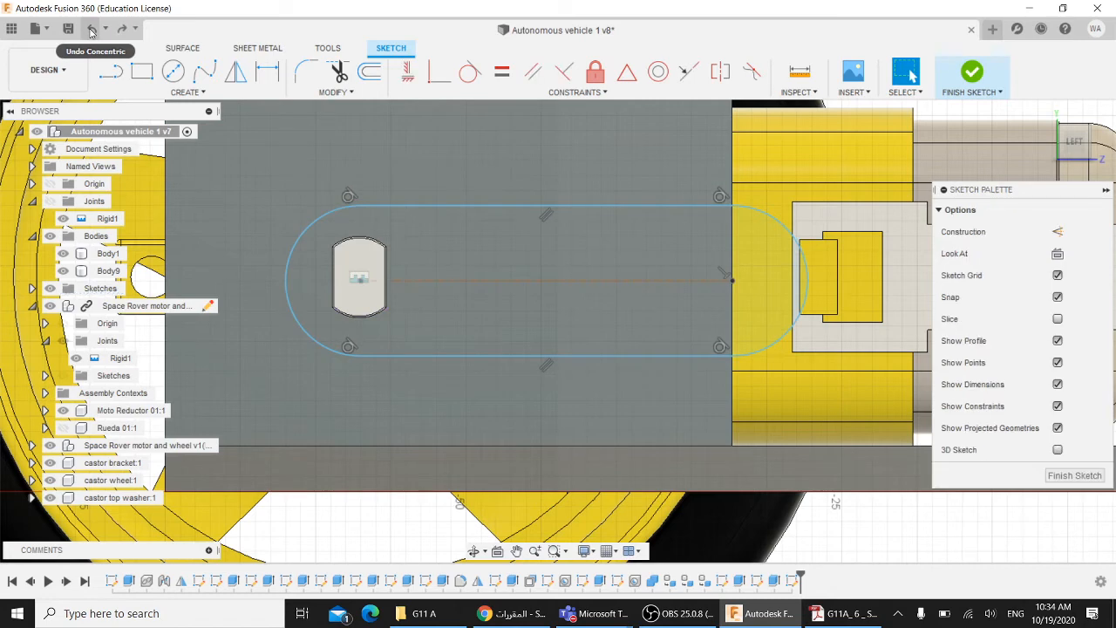
{"action": "left_click", "coordinate": [91, 30]}
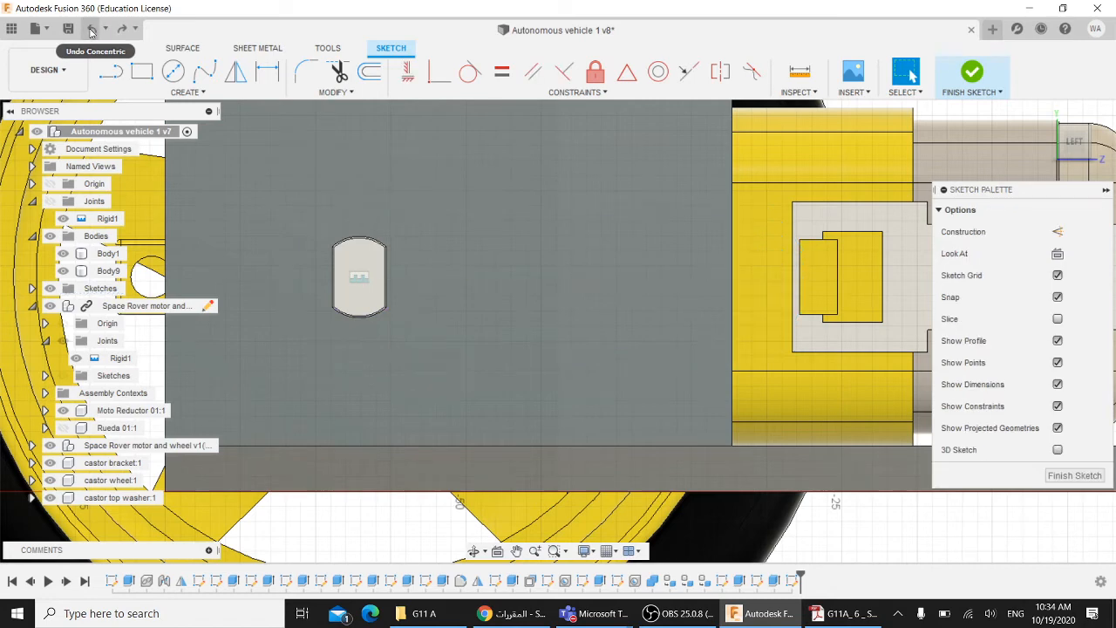
Sketch a 10 mm wide center-to-center slot from the motor axle's centre horizontally to the right edge of the motor mount face
{"action": "left_click", "coordinate": [196, 94]}
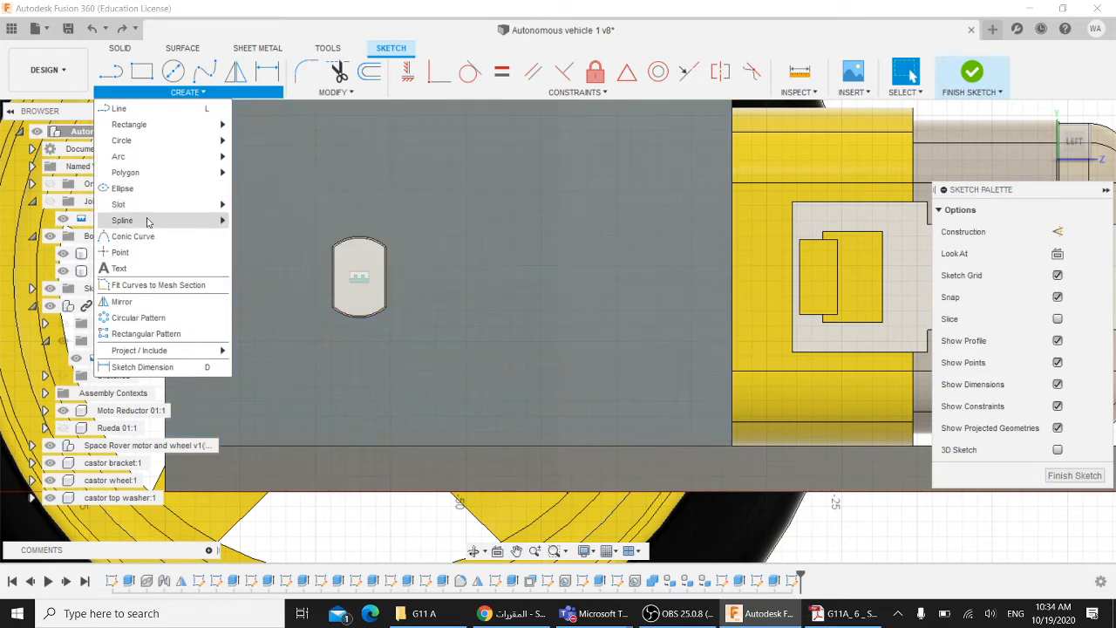
{"action": "mouse_move", "coordinate": [146, 206]}
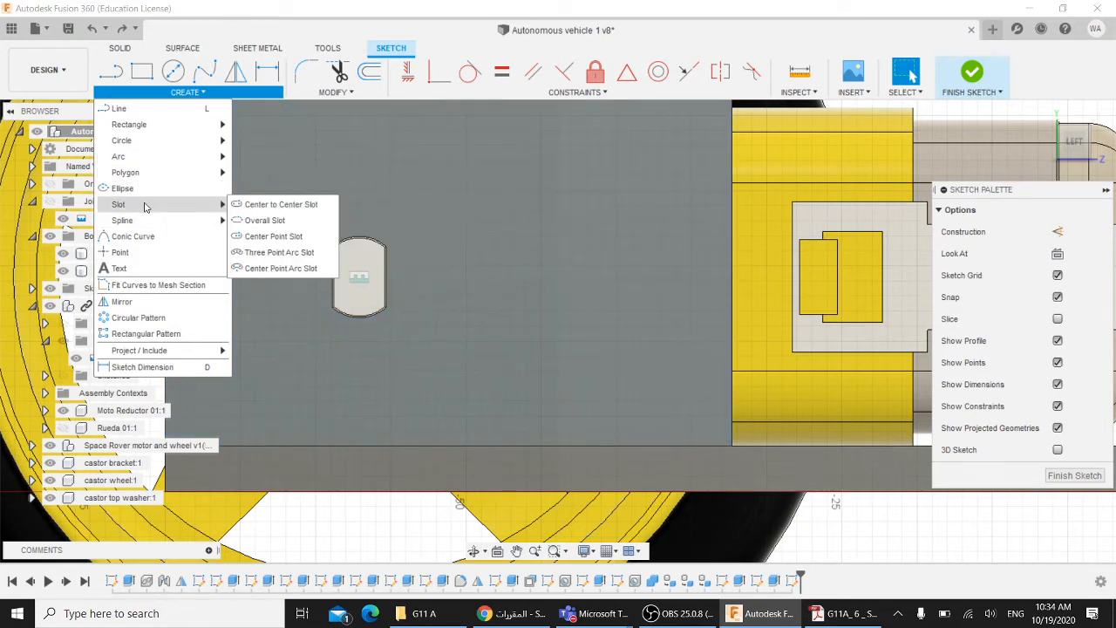
{"action": "left_click", "coordinate": [273, 205]}
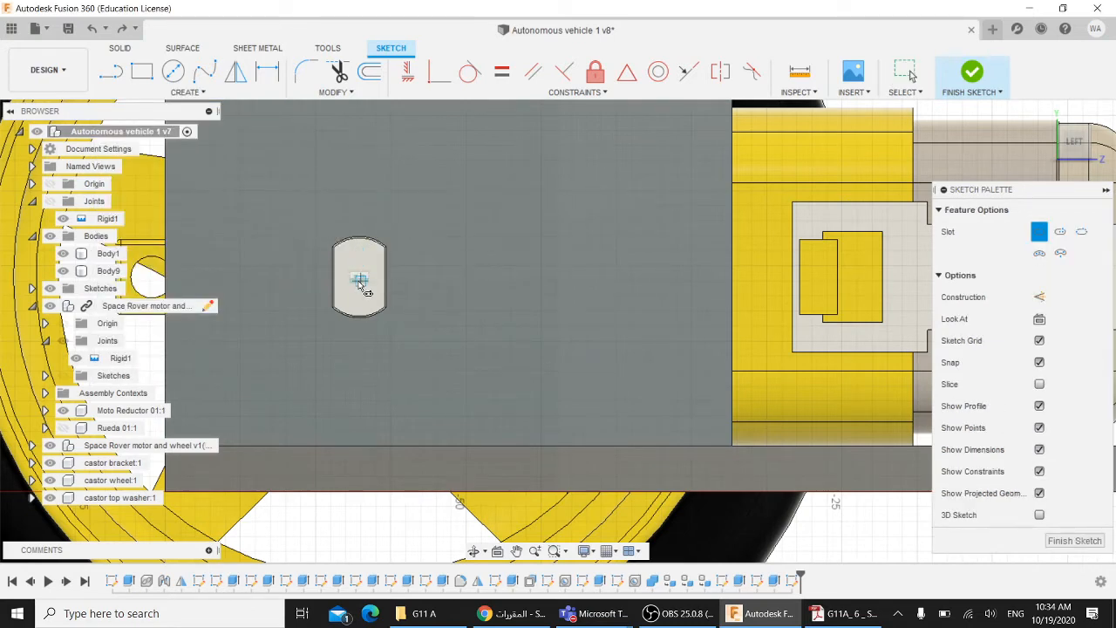
{"action": "left_click", "coordinate": [360, 279]}
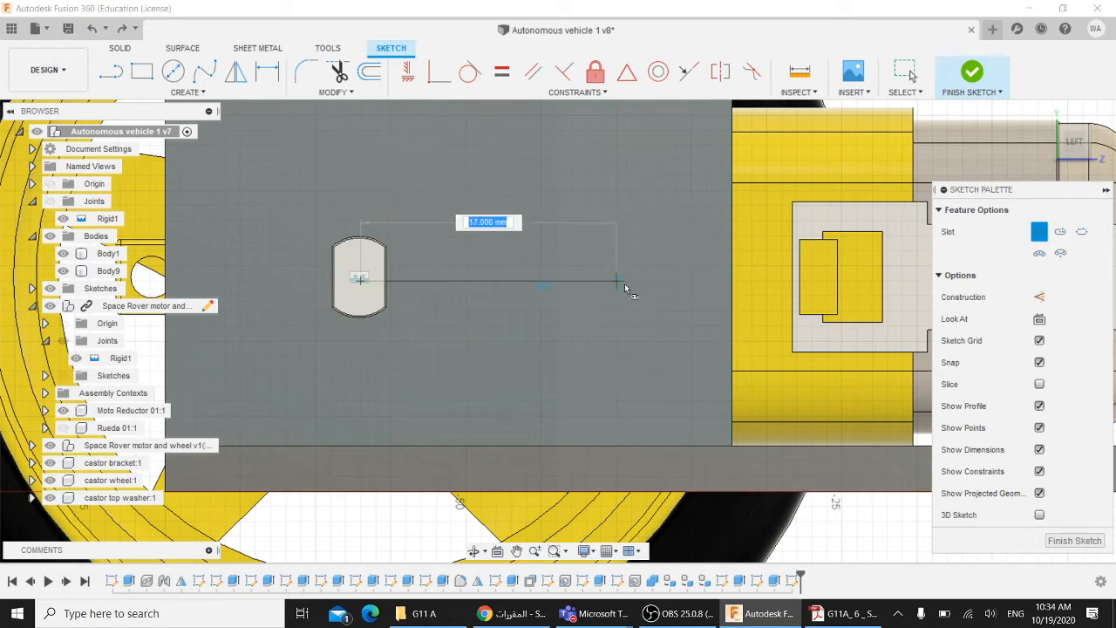
{"action": "left_click", "coordinate": [732, 280]}
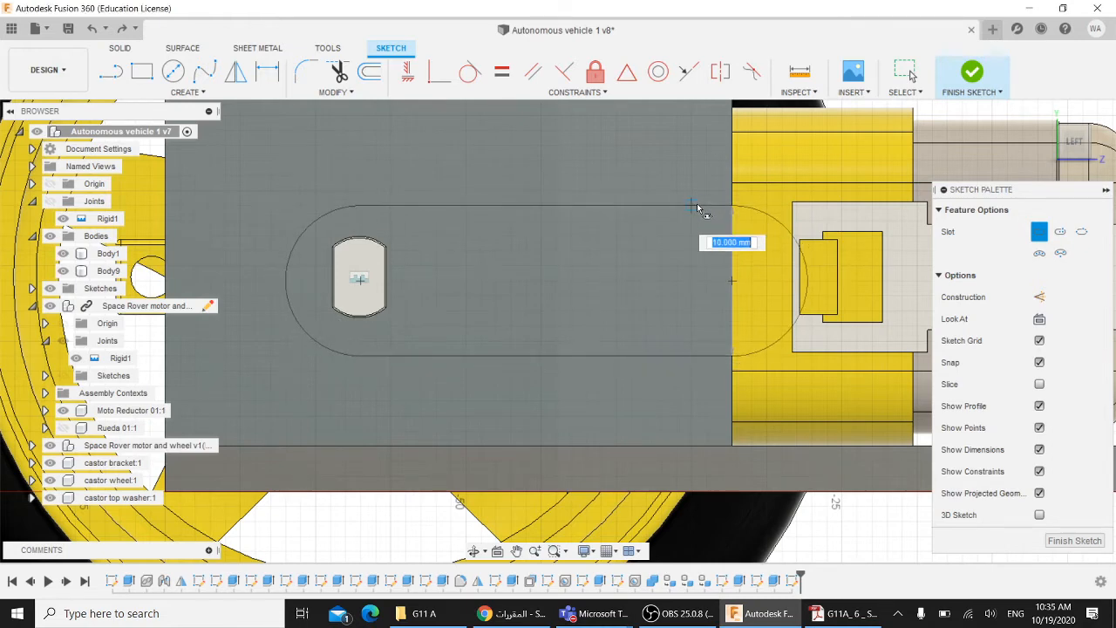
{"action": "left_click", "coordinate": [697, 210]}
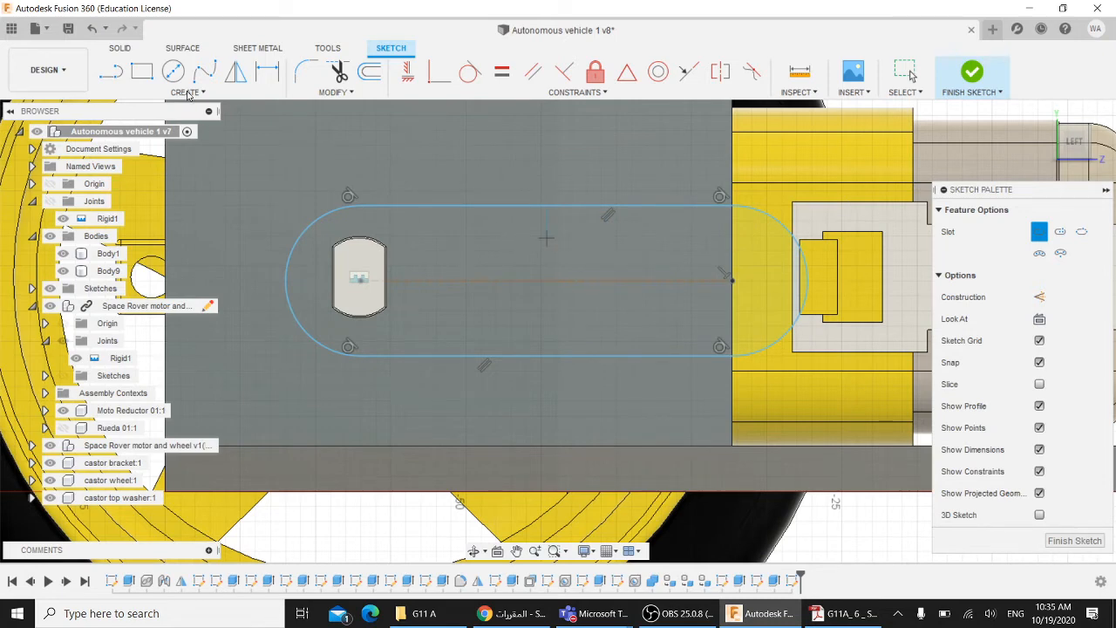
{"action": "left_click", "coordinate": [909, 70]}
{"action": "left_click", "coordinate": [188, 92]}
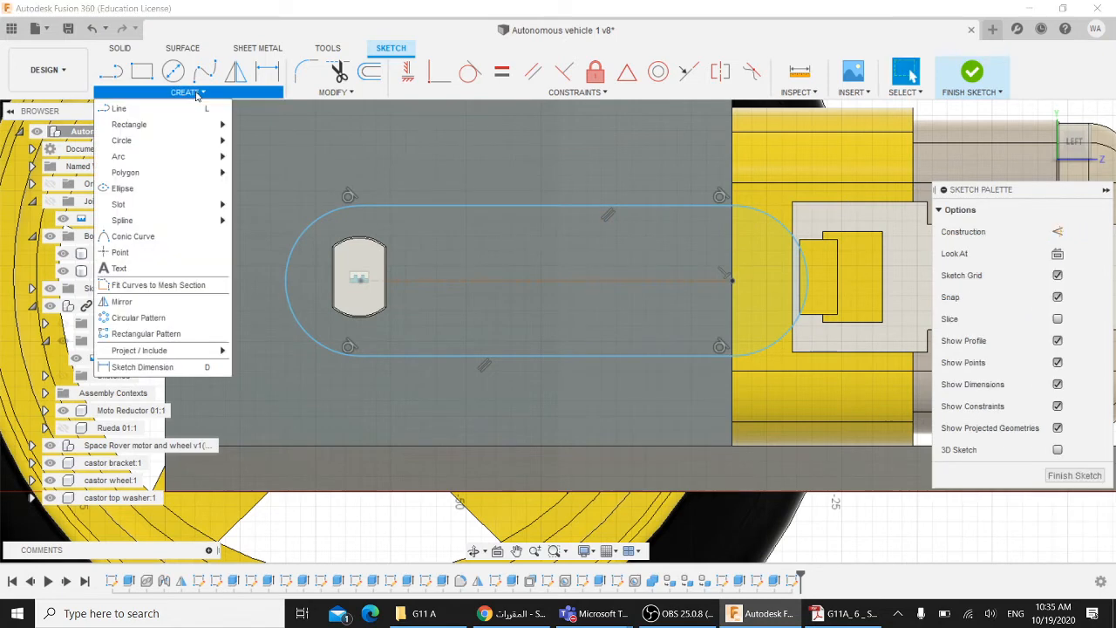
{"action": "left_click", "coordinate": [159, 370]}
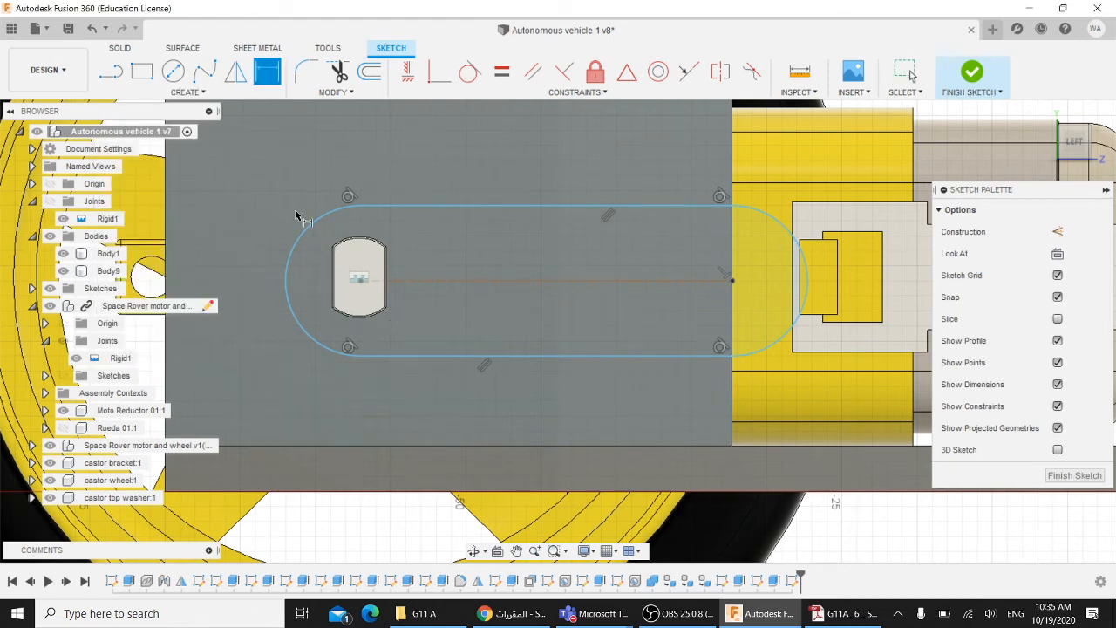
{"action": "key", "text": "Escape"}
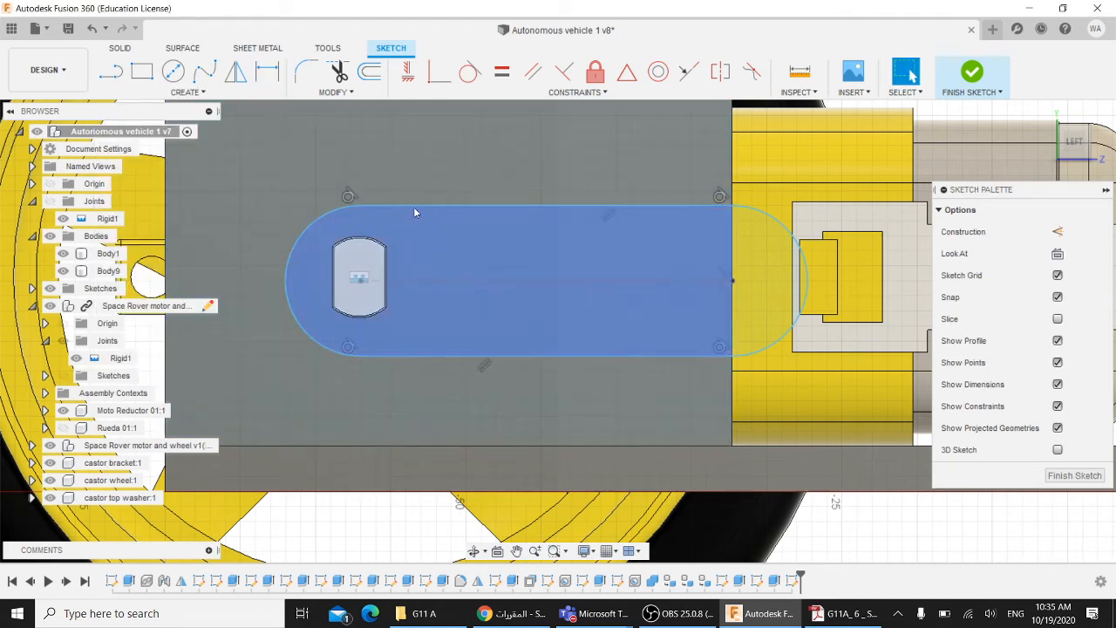
Make the slot's left end arc concentric with the lower arc of the motor axle
{"action": "left_click", "coordinate": [658, 72]}
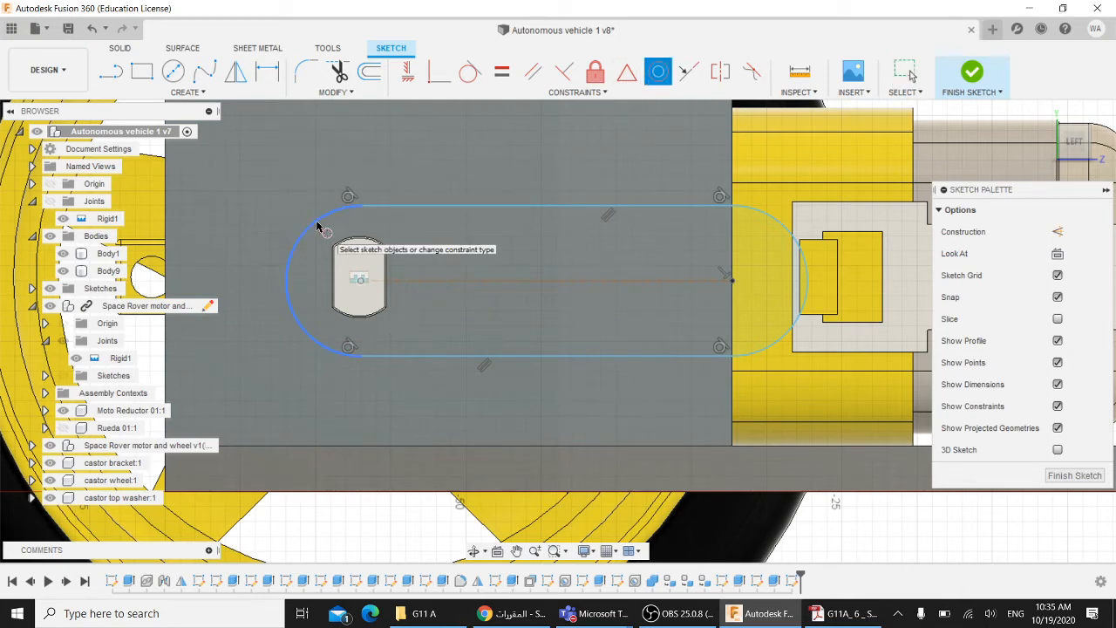
{"action": "left_click", "coordinate": [317, 226]}
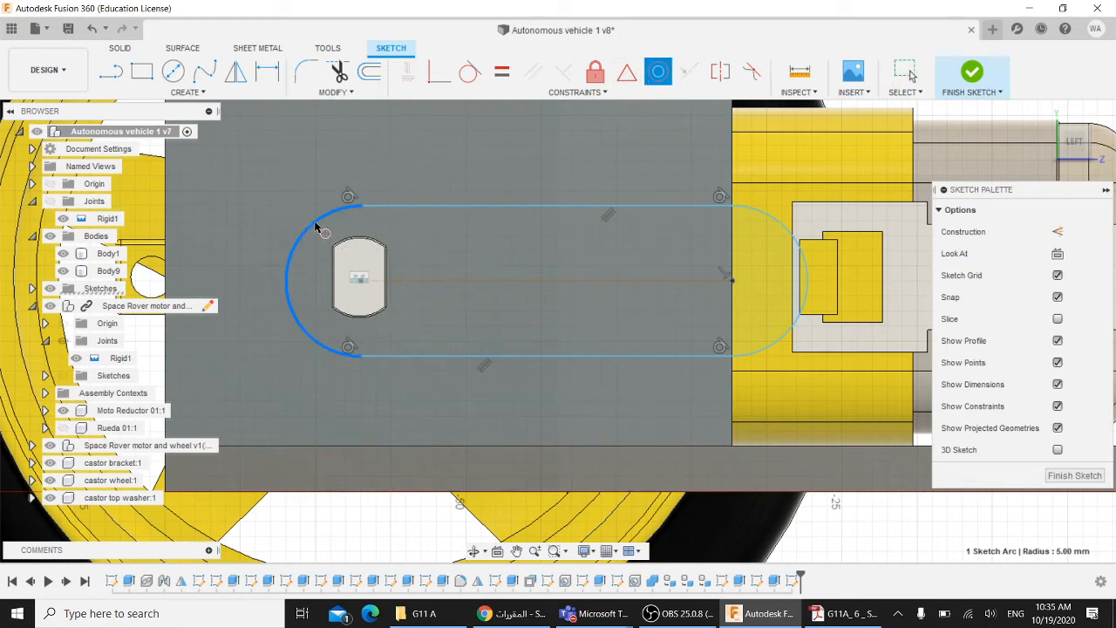
{"action": "left_click", "coordinate": [362, 319]}
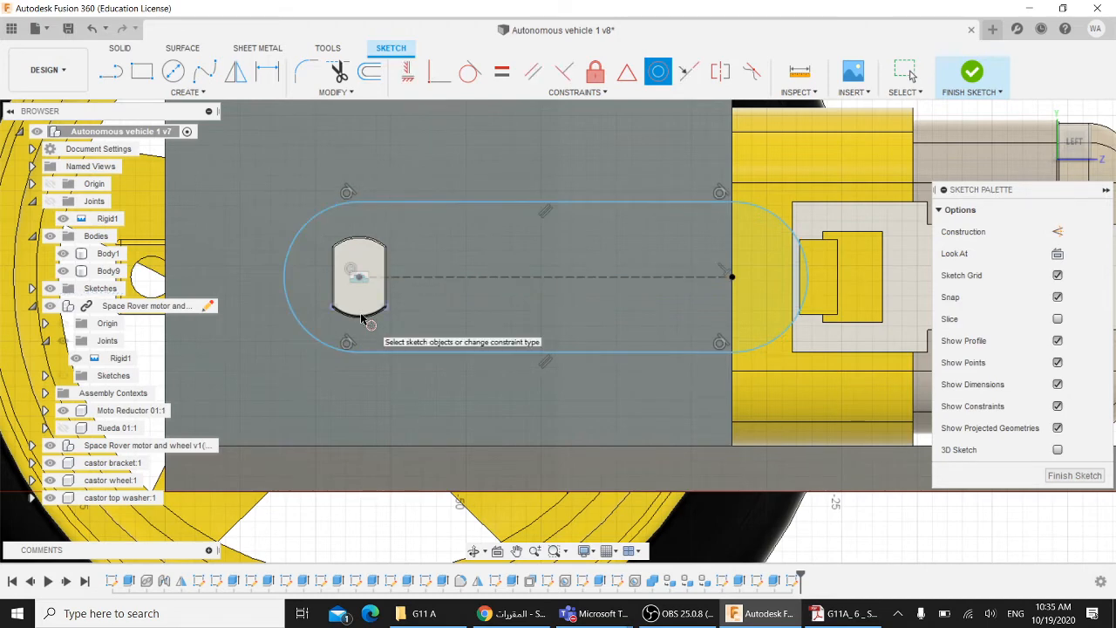
{"action": "key", "text": "Escape"}
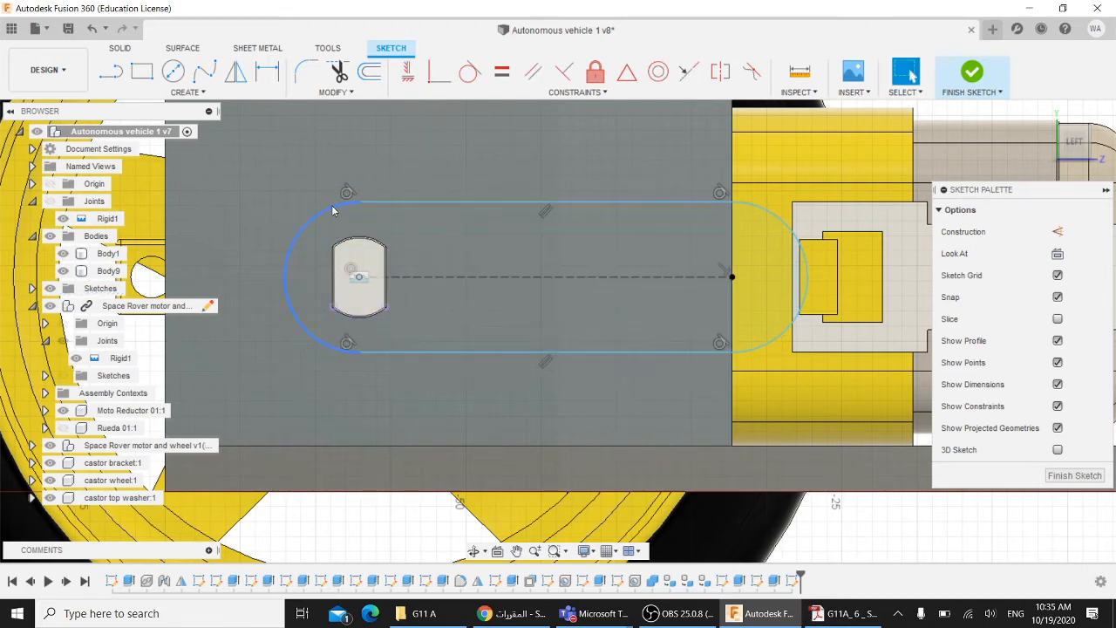
{"action": "left_click", "coordinate": [359, 279]}
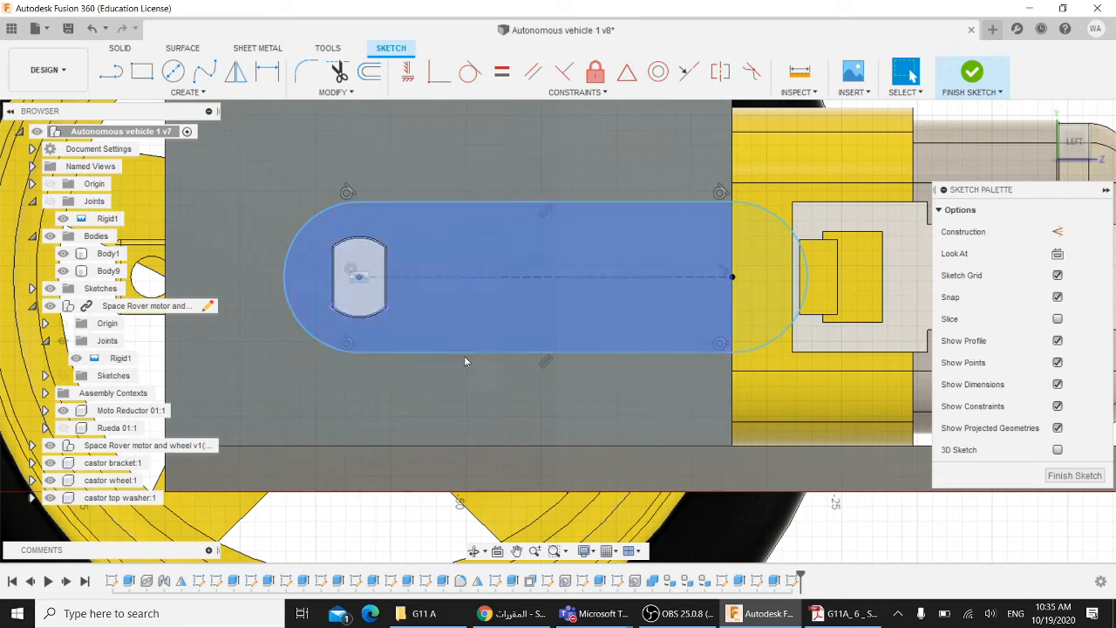
Switch to the PDF workbook in Adobe Reader and read instruction j about extruding the slot as a cut
{"action": "left_click", "coordinate": [846, 614]}
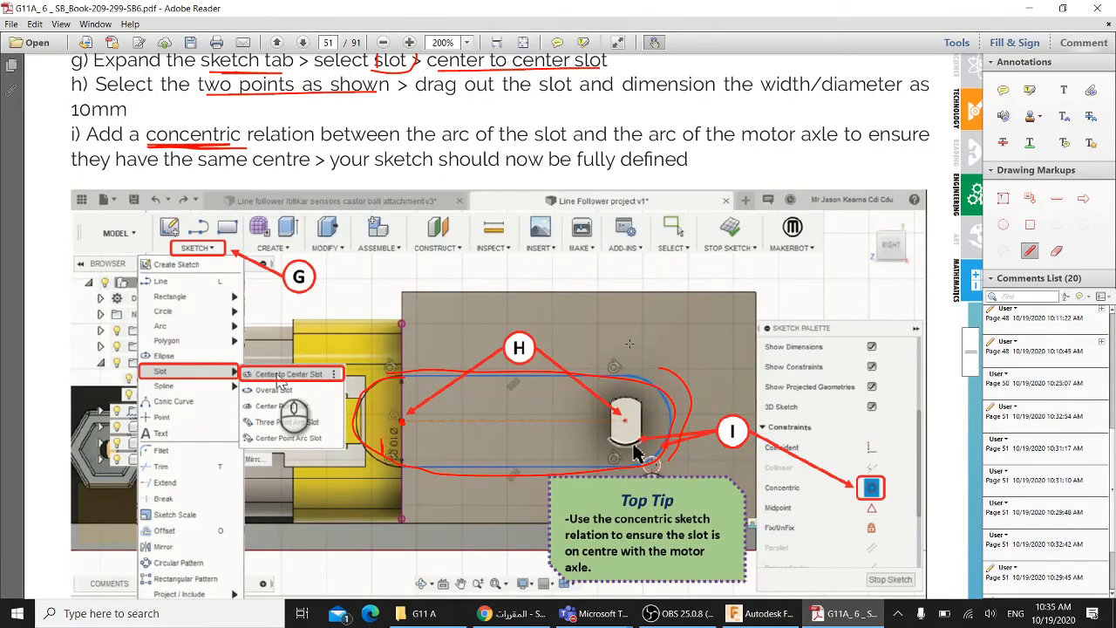
{"action": "scroll", "coordinate": [629, 344], "scroll_direction": "down", "scroll_amount": 5}
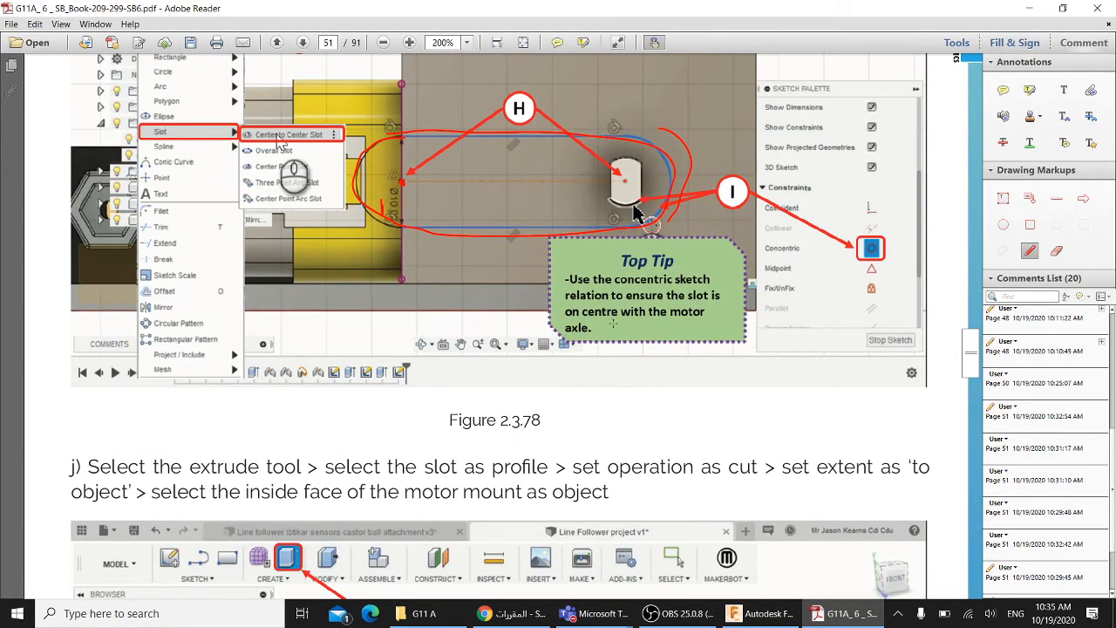
{"action": "scroll", "coordinate": [613, 324], "scroll_direction": "down", "scroll_amount": 7}
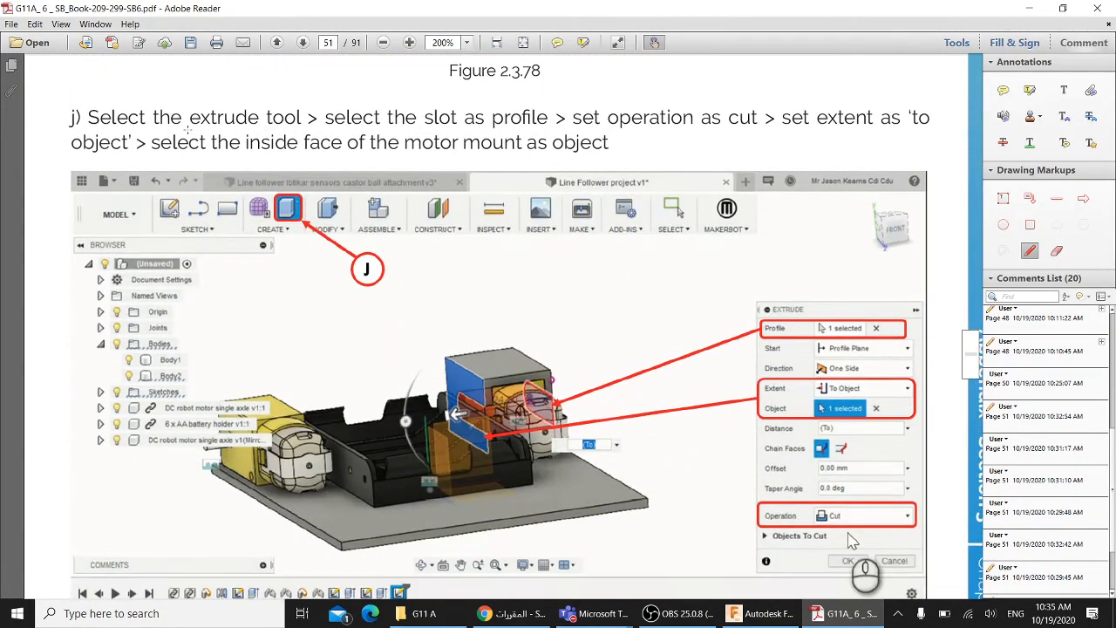
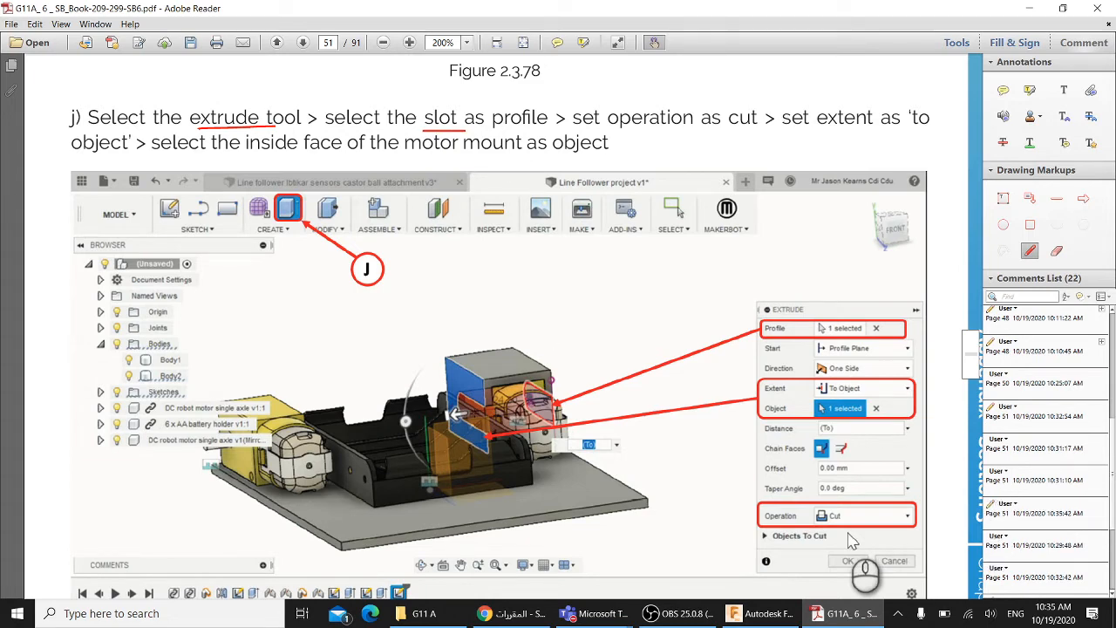
Switch back to Fusion 360, finish the slot sketch and collapse the first Space Rover motor and wheel component in the browser
{"action": "left_click", "coordinate": [765, 613]}
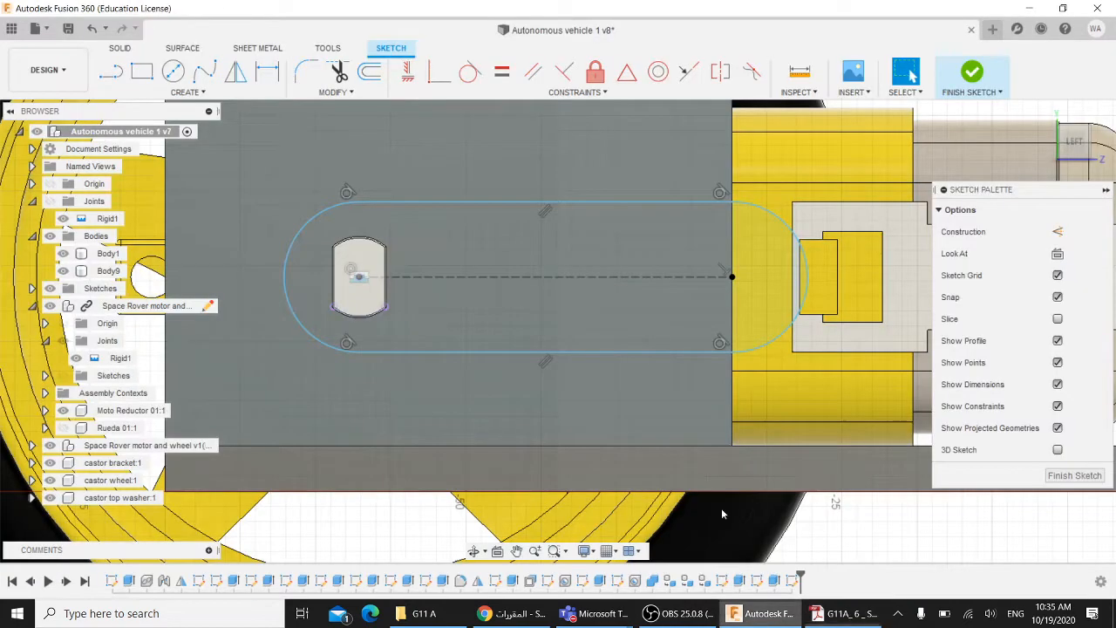
{"action": "left_click", "coordinate": [968, 76]}
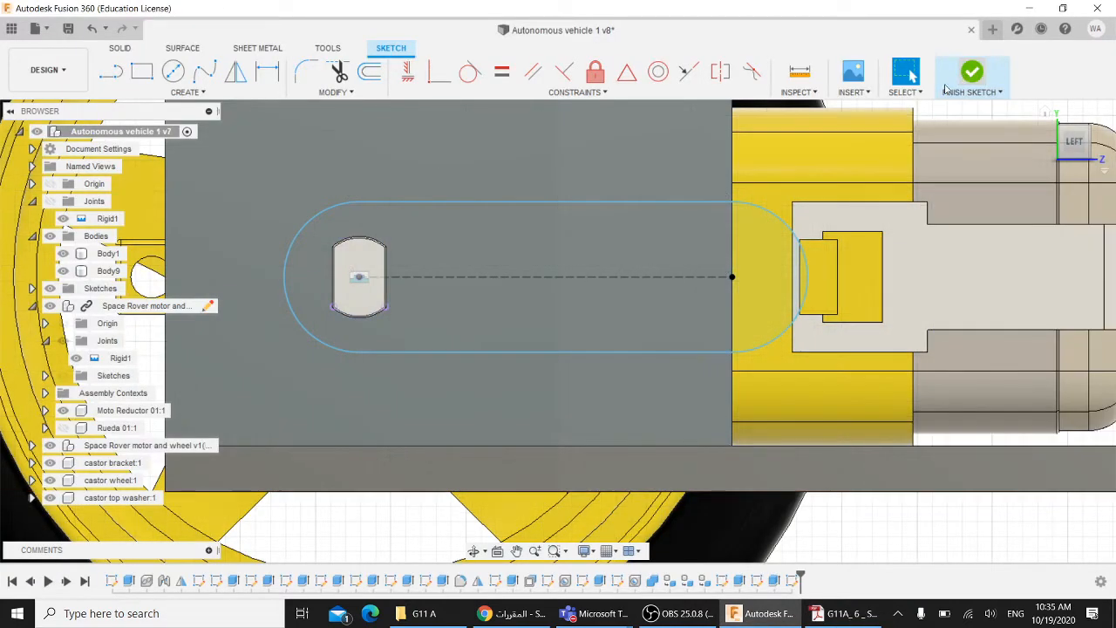
{"action": "scroll", "coordinate": [837, 264], "scroll_direction": "down", "scroll_amount": 5}
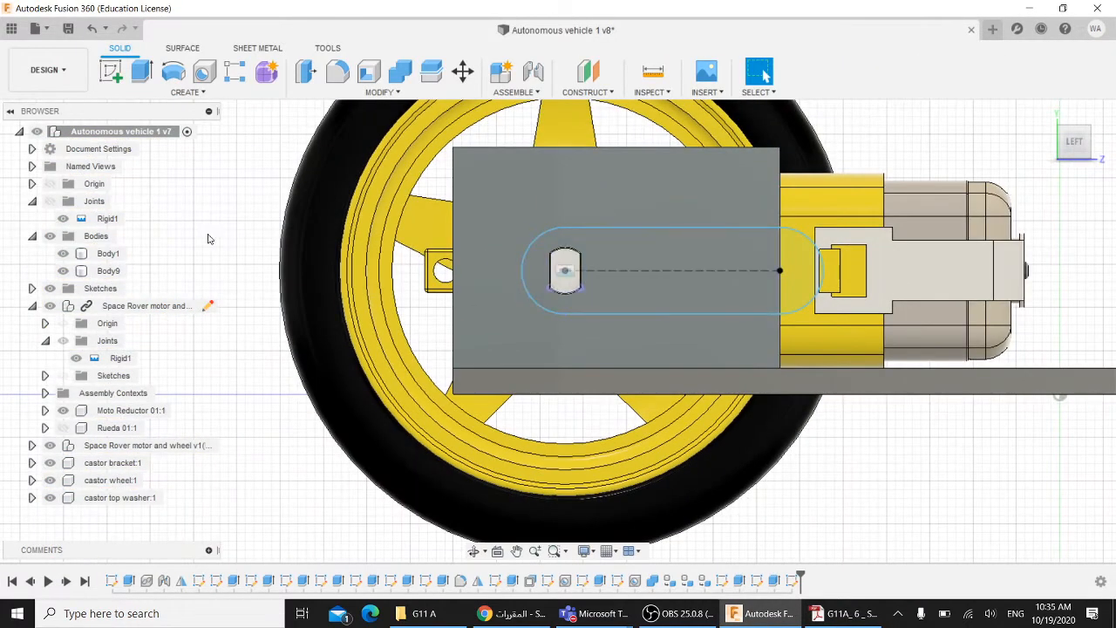
{"action": "left_click", "coordinate": [31, 306]}
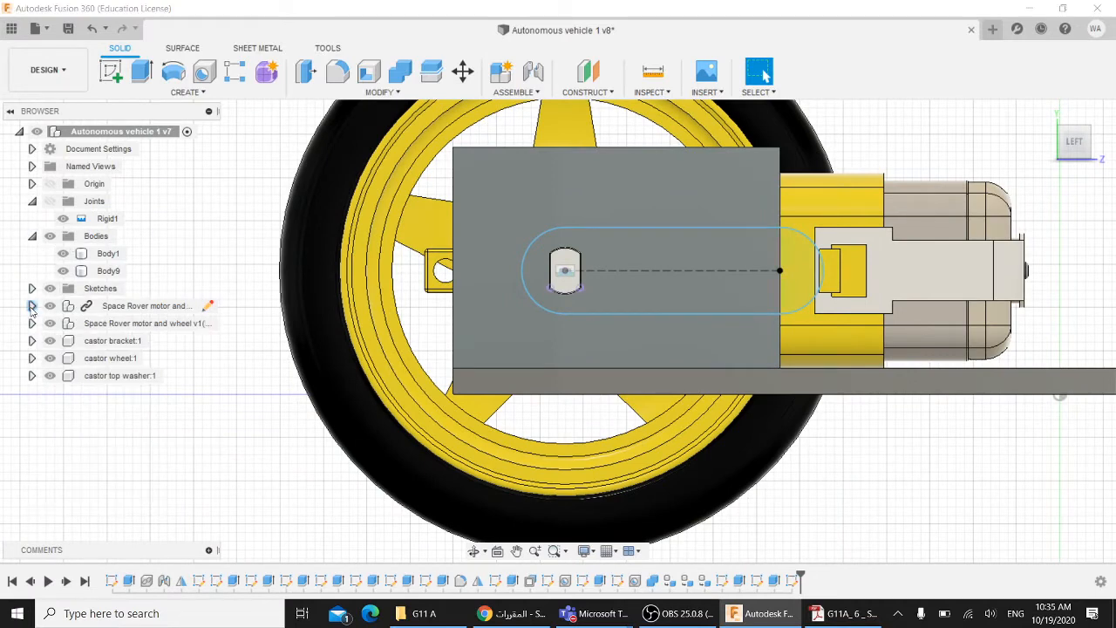
{"action": "left_click", "coordinate": [679, 248]}
{"action": "middle_click_drag", "start_coordinate": [259, 179], "coordinate": [511, 410], "text": "shift"}
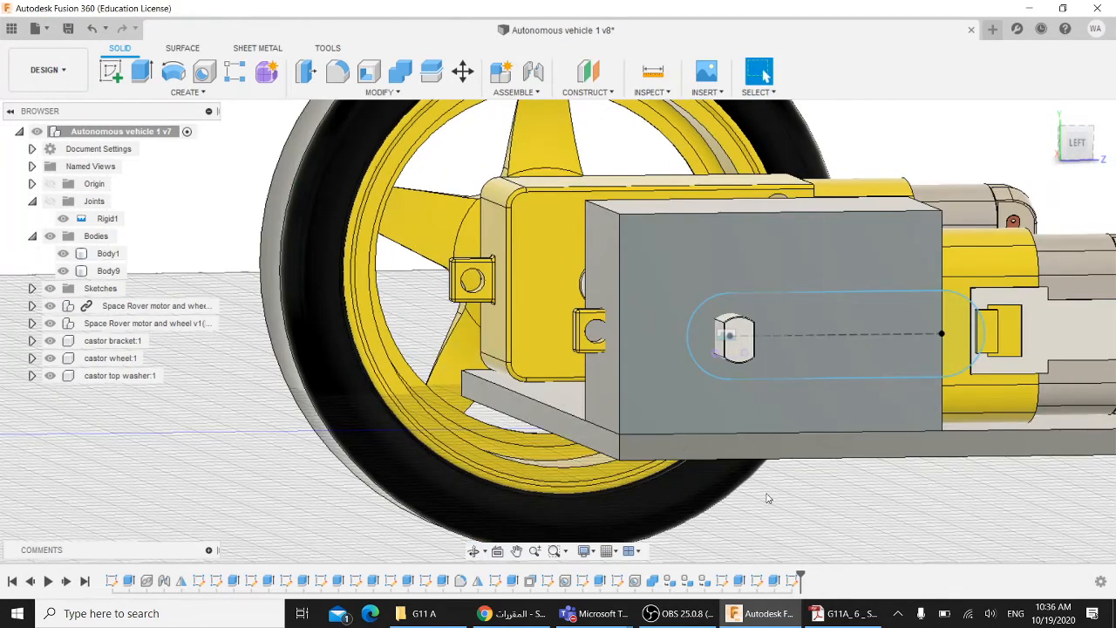
{"action": "middle_click_drag", "start_coordinate": [763, 485], "coordinate": [568, 398]}
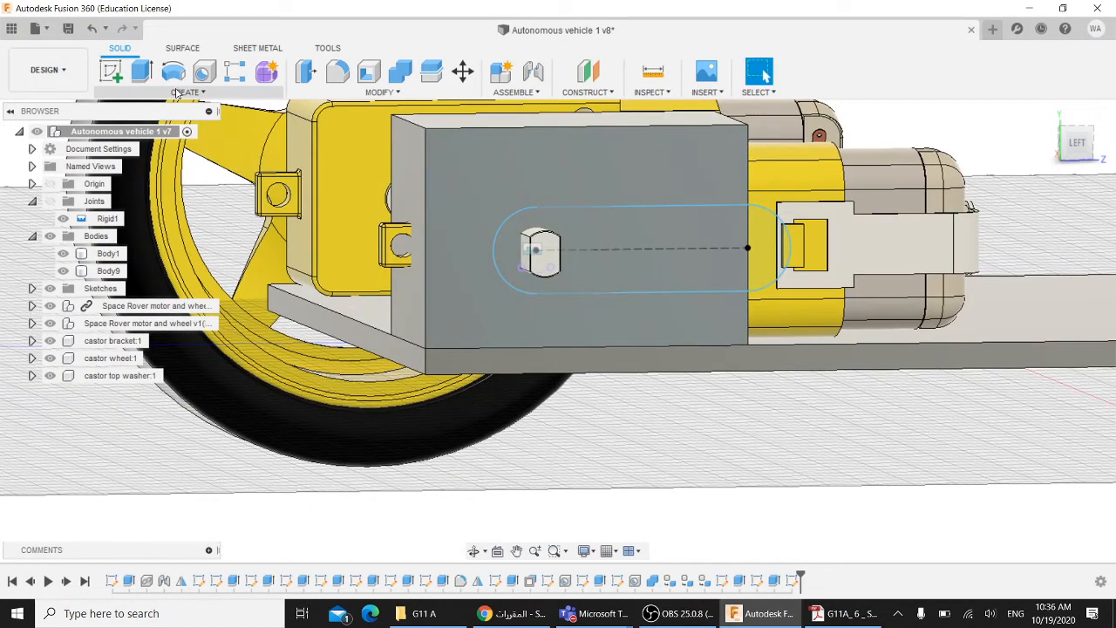
Start an extrusion of the slot profile and bring up instruction j in the PDF workbook in Adobe Reader
{"action": "left_click", "coordinate": [178, 93]}
{"action": "left_click", "coordinate": [123, 178]}
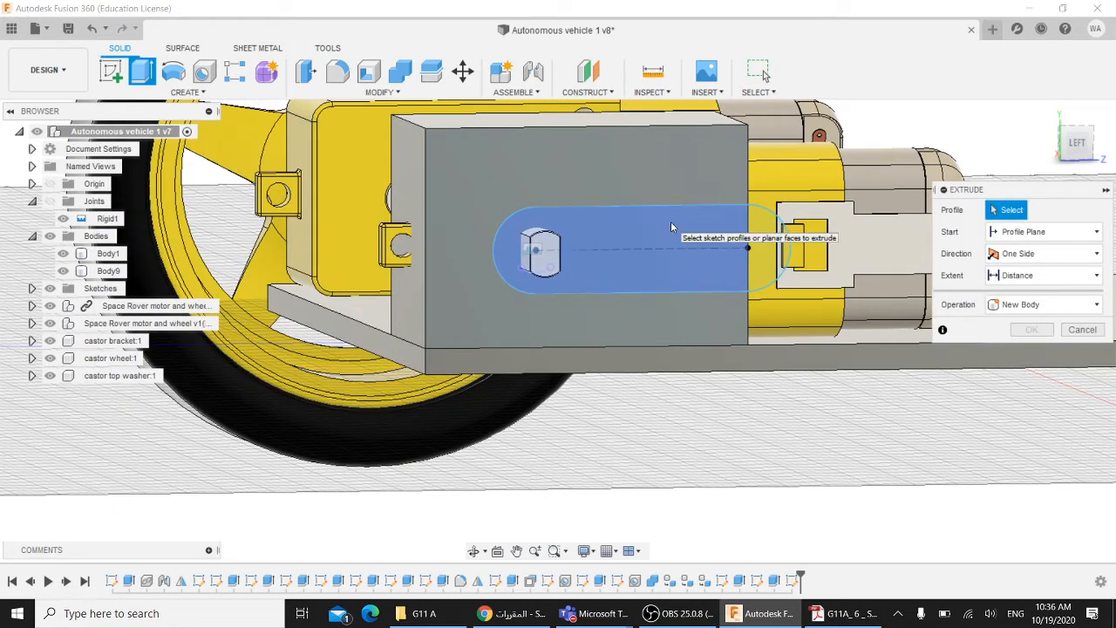
{"action": "left_click", "coordinate": [680, 220]}
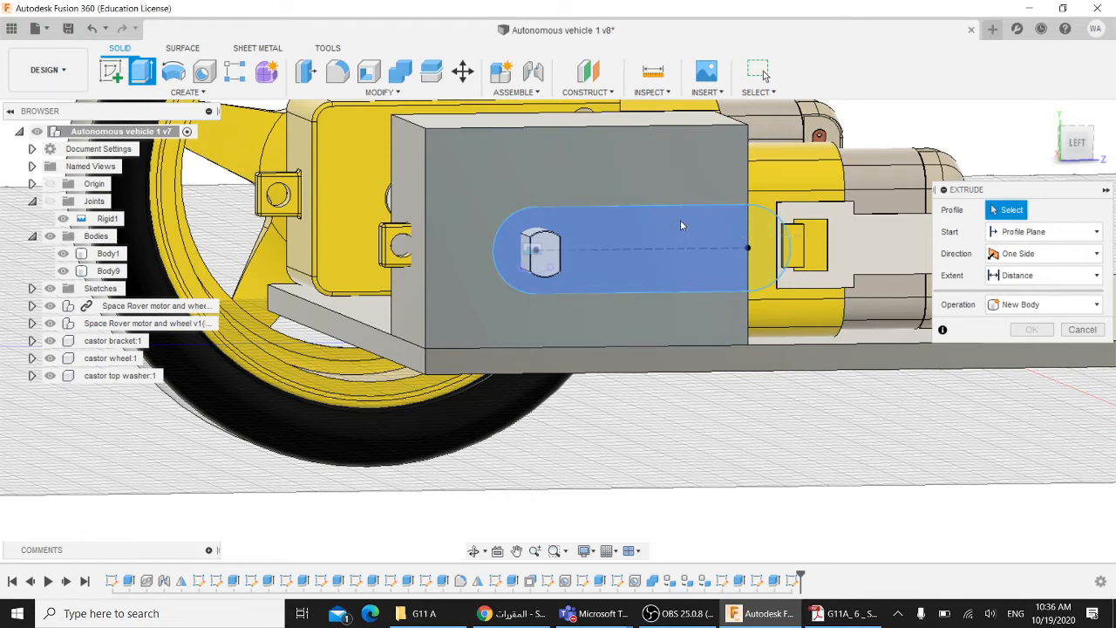
{"action": "left_click", "coordinate": [839, 616]}
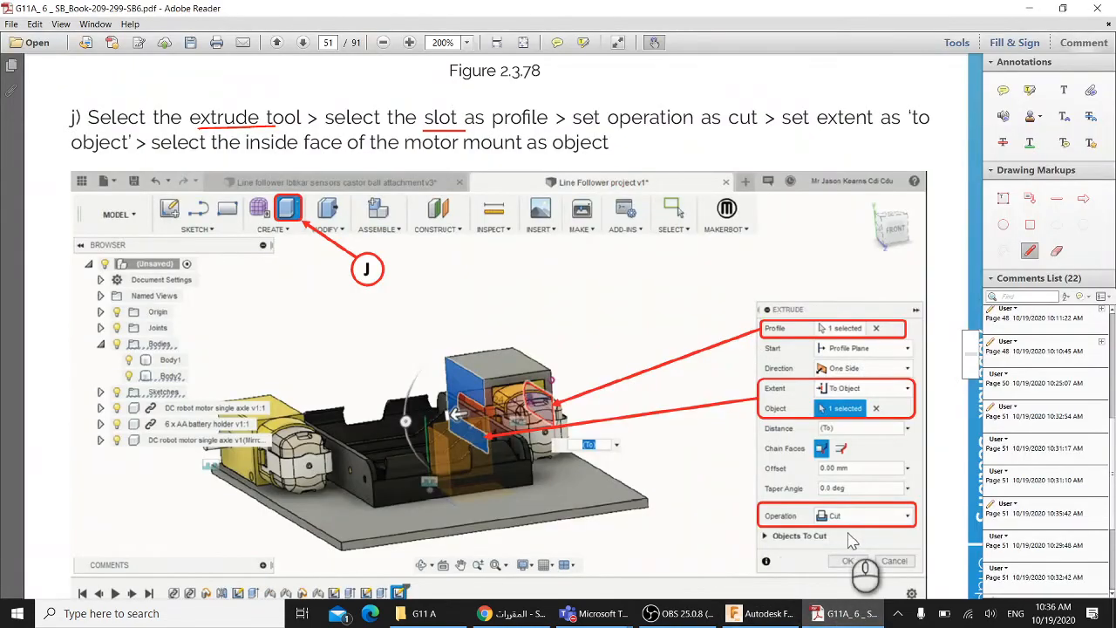
Switch back to Fusion 360 and extrude the slot profile as a Cut on Body9, with extent To Object at the motor mount's inside face
{"action": "left_click", "coordinate": [765, 613]}
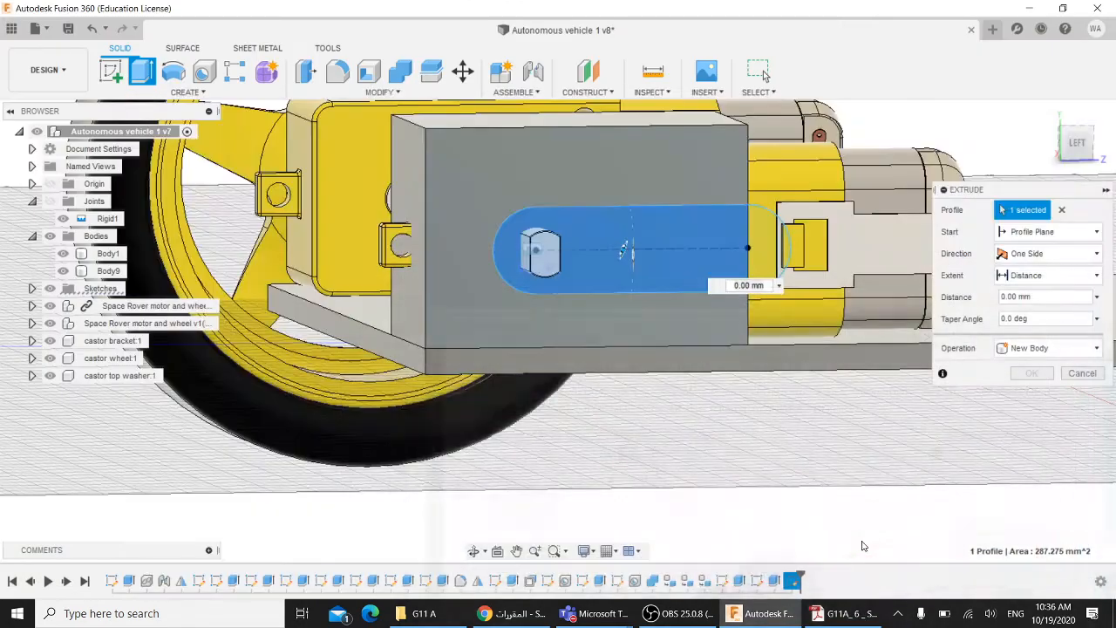
{"action": "middle_click_drag", "start_coordinate": [770, 380], "coordinate": [928, 385], "text": "shift"}
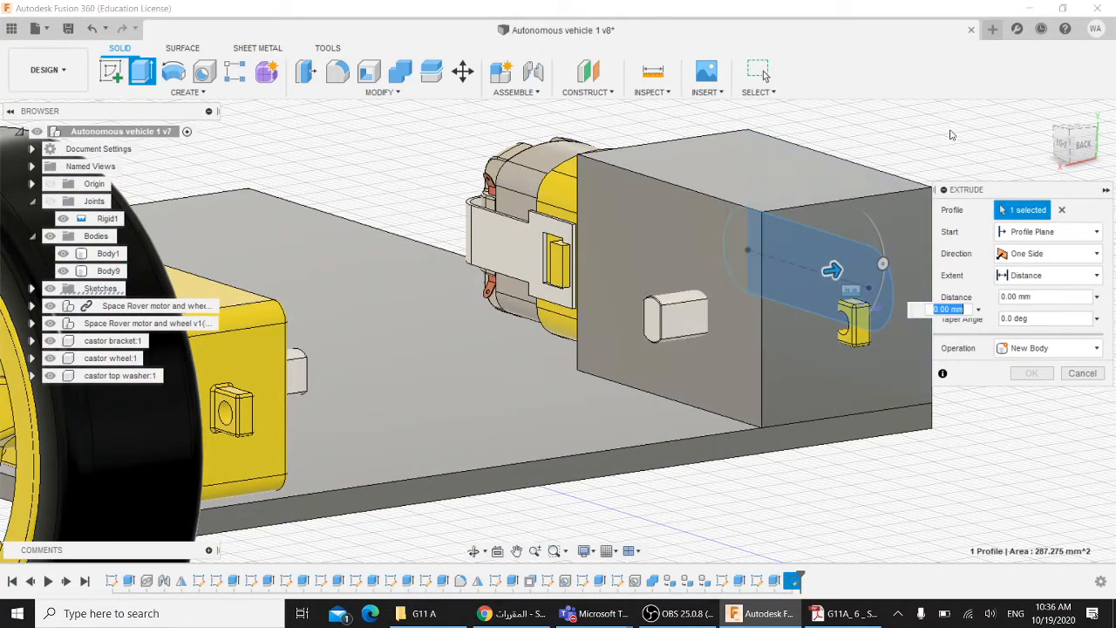
{"action": "middle_click_drag", "start_coordinate": [951, 134], "coordinate": [891, 162]}
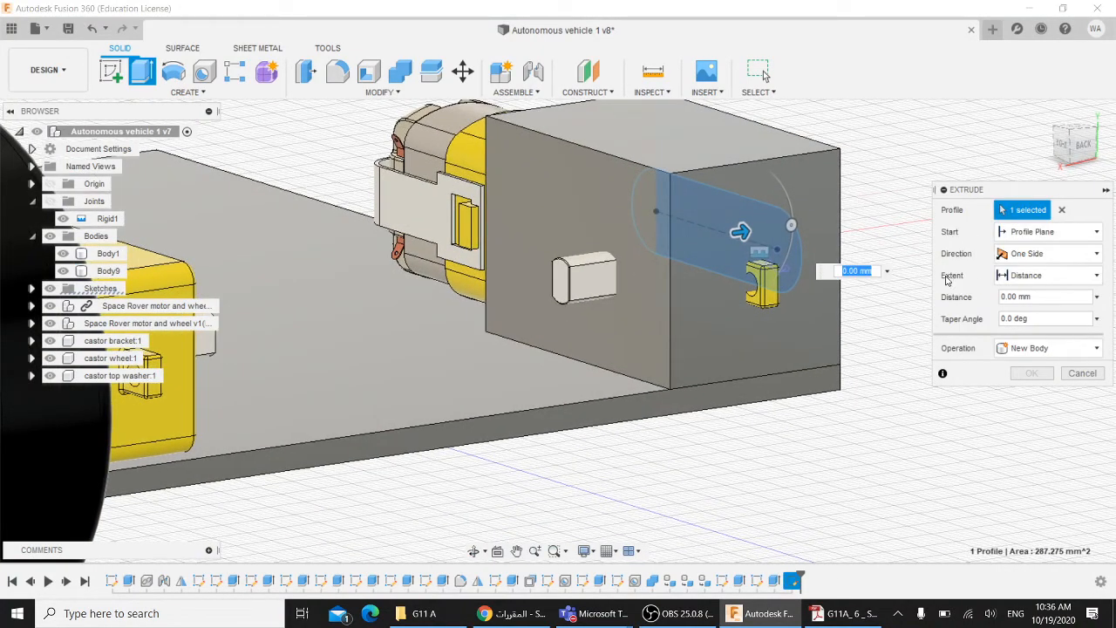
{"action": "left_click", "coordinate": [1032, 277]}
{"action": "left_click", "coordinate": [1019, 312]}
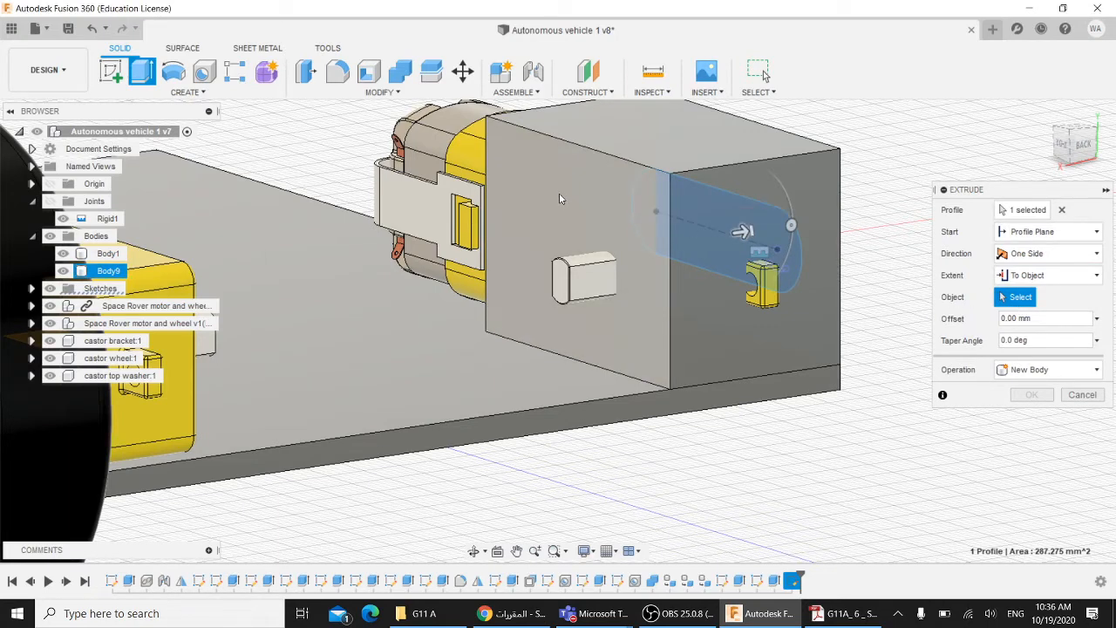
{"action": "left_click", "coordinate": [559, 195]}
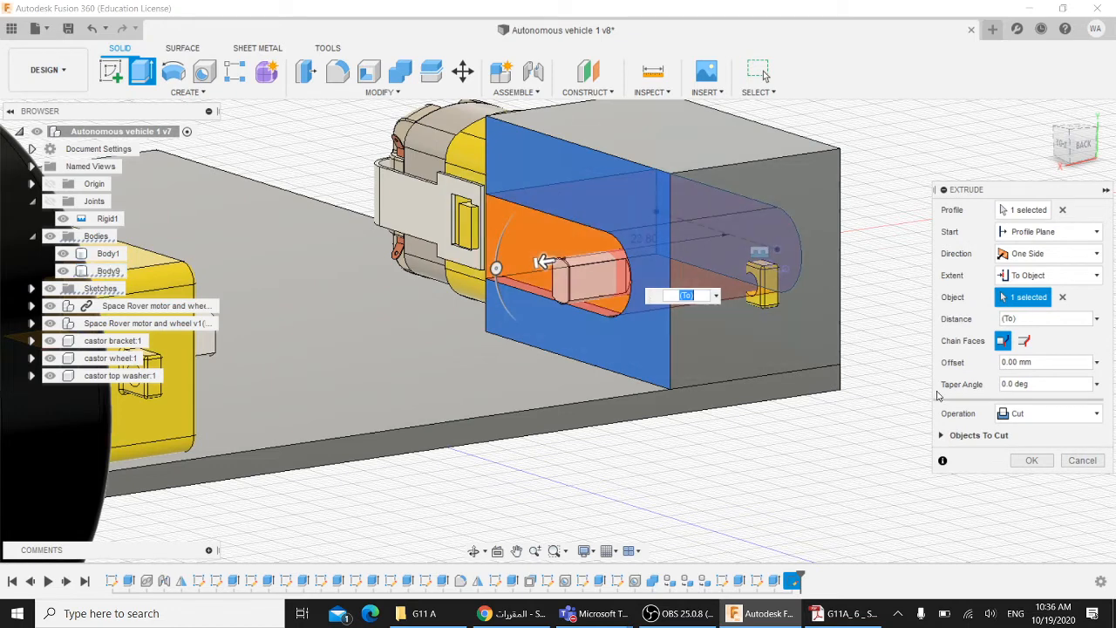
{"action": "left_click", "coordinate": [972, 435]}
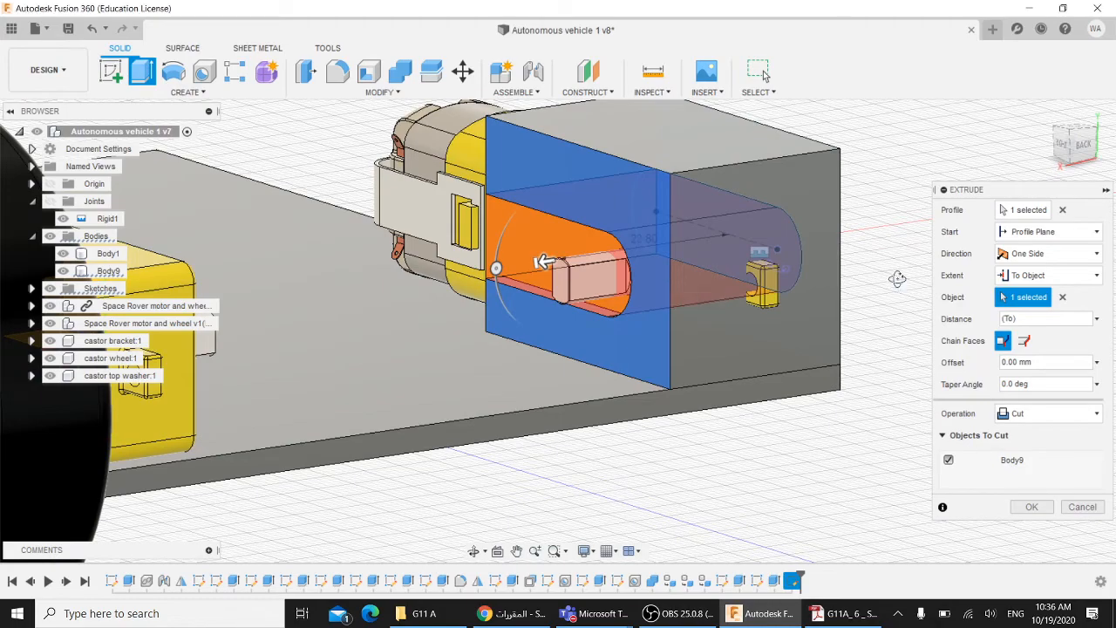
{"action": "mouse_move", "coordinate": [890, 283]}
{"action": "middle_mouse_down", "text": "shift"}
{"action": "mouse_move", "coordinate": [932, 288]}
{"action": "mouse_move", "coordinate": [893, 289]}
{"action": "middle_mouse_up", "text": "shift"}
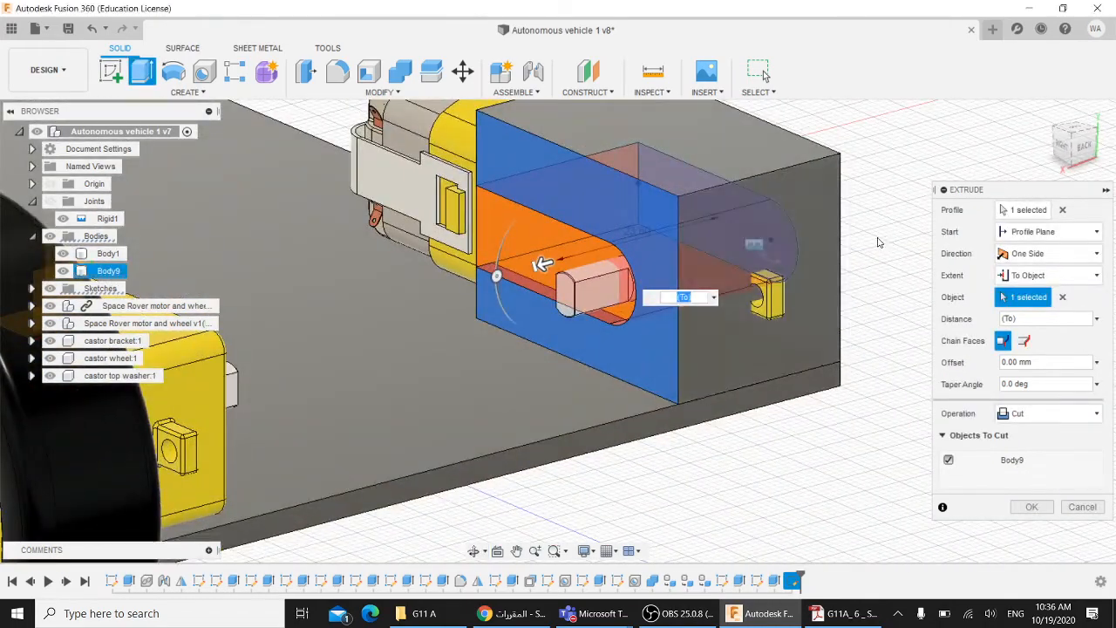
{"action": "middle_click_drag", "start_coordinate": [878, 241], "coordinate": [864, 218], "text": "shift"}
{"action": "middle_click_drag", "start_coordinate": [682, 385], "coordinate": [859, 366], "text": "shift"}
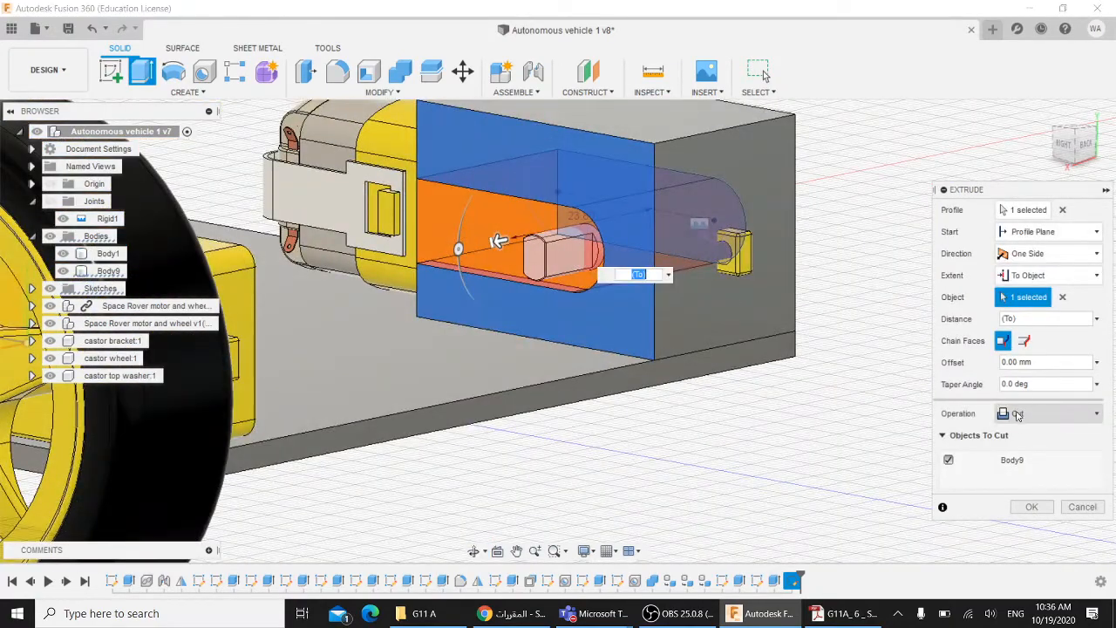
{"action": "left_click", "coordinate": [1031, 507]}
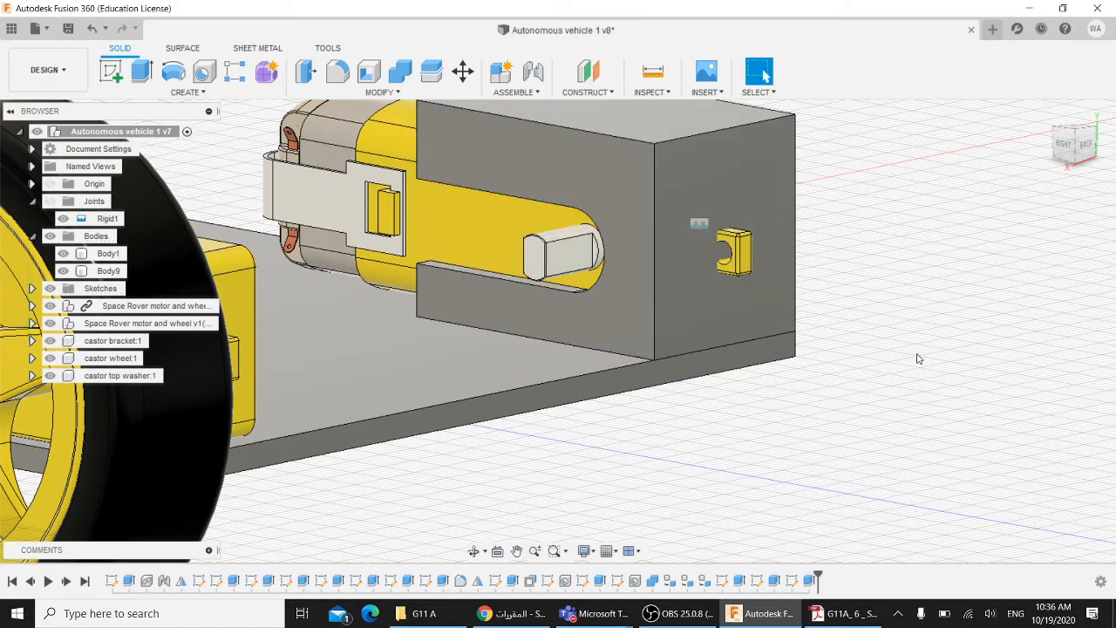
Examine the slot cut through the motor mount and its clearance around the motor axle from several sides
{"action": "scroll", "coordinate": [895, 294], "scroll_direction": "up", "scroll_amount": 1}
{"action": "scroll", "coordinate": [895, 293], "scroll_direction": "up", "scroll_amount": 1}
{"action": "middle_click_drag", "start_coordinate": [889, 252], "coordinate": [857, 391], "text": "shift"}
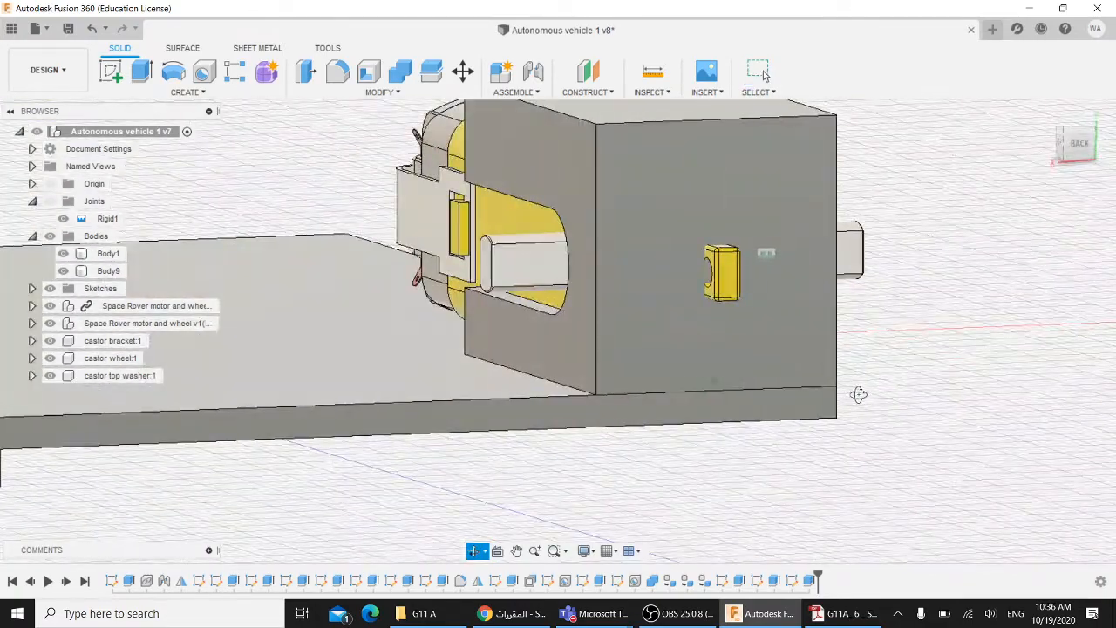
{"action": "middle_click_drag", "start_coordinate": [518, 254], "coordinate": [518, 261], "text": "shift"}
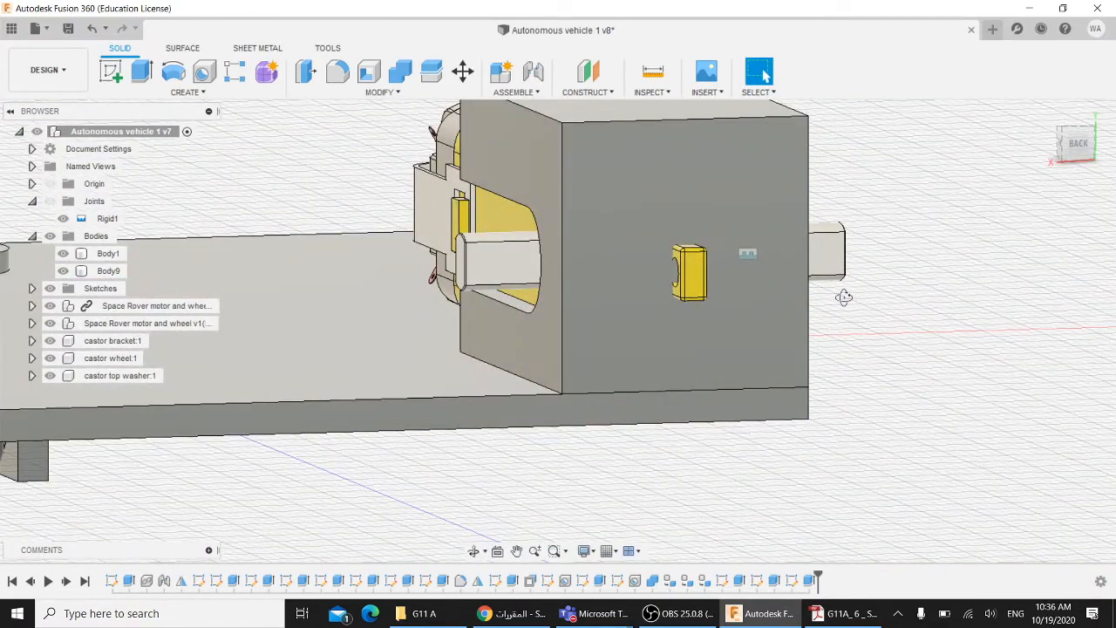
{"action": "middle_click_drag", "start_coordinate": [844, 297], "coordinate": [693, 283], "text": "shift"}
{"action": "scroll", "coordinate": [820, 424], "scroll_direction": "down", "scroll_amount": 1}
{"action": "scroll", "coordinate": [821, 424], "scroll_direction": "down", "scroll_amount": 2}
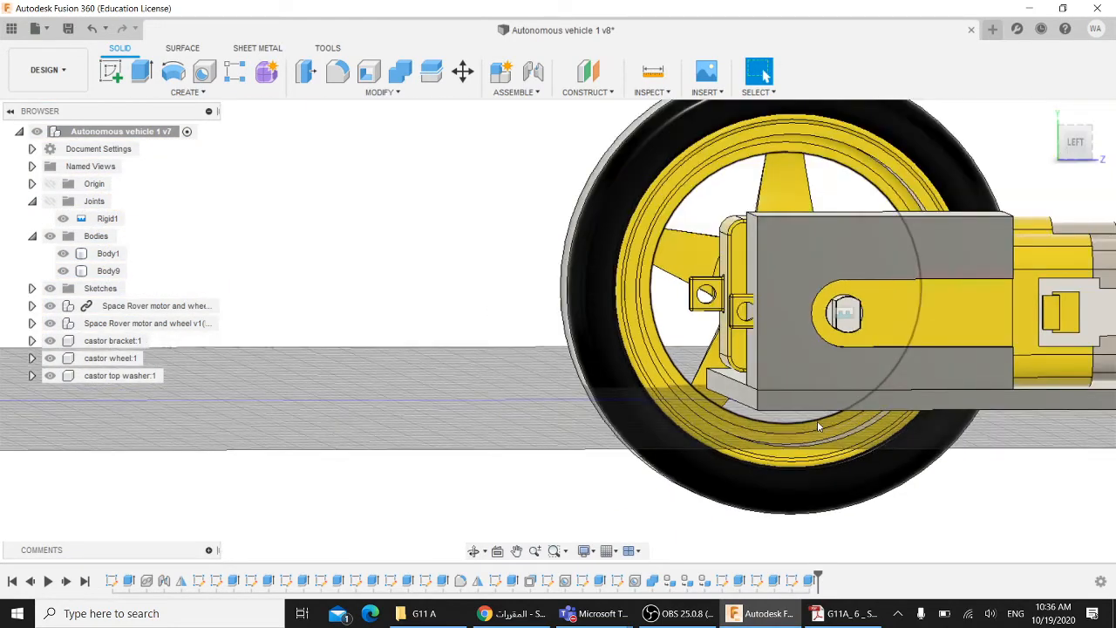
{"action": "middle_click_drag", "start_coordinate": [883, 464], "coordinate": [767, 448]}
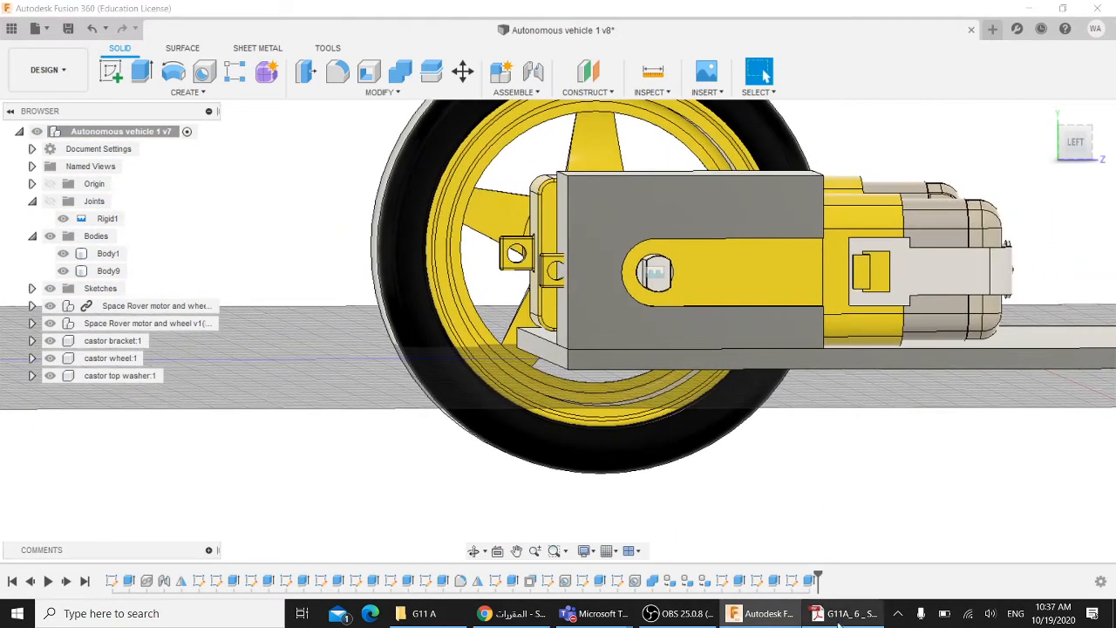
Switch to the PDF workbook in Adobe Reader, read instructions k and l on page 52, and return to Fusion 360
{"action": "key", "text": "alt+Tab"}
{"action": "scroll", "coordinate": [502, 326], "scroll_direction": "down", "scroll_amount": 10}
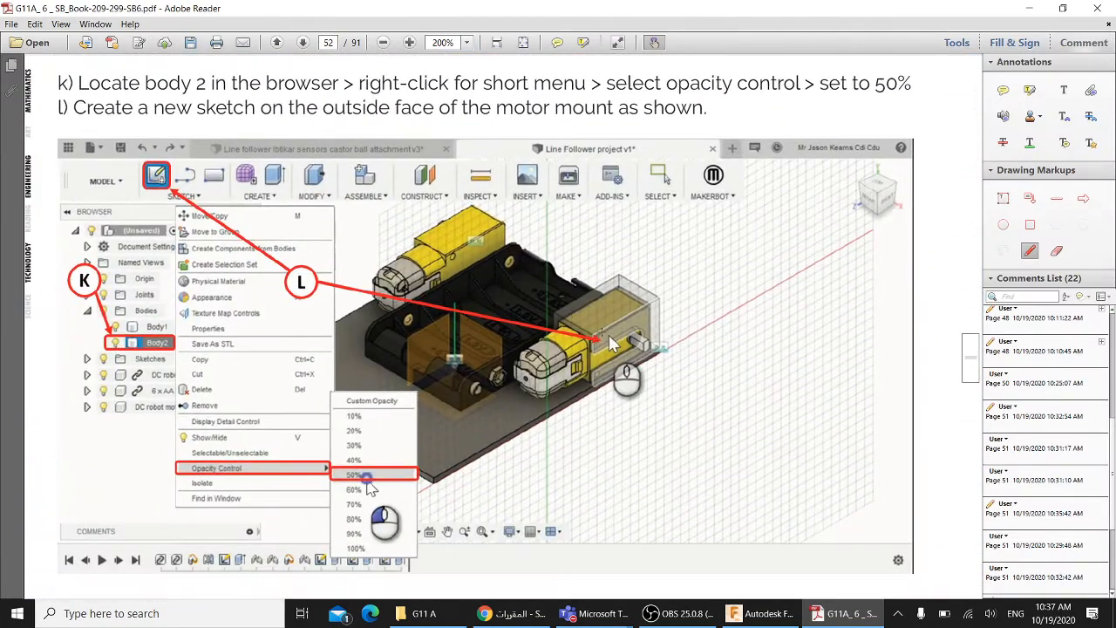
{"action": "left_click", "coordinate": [768, 613]}
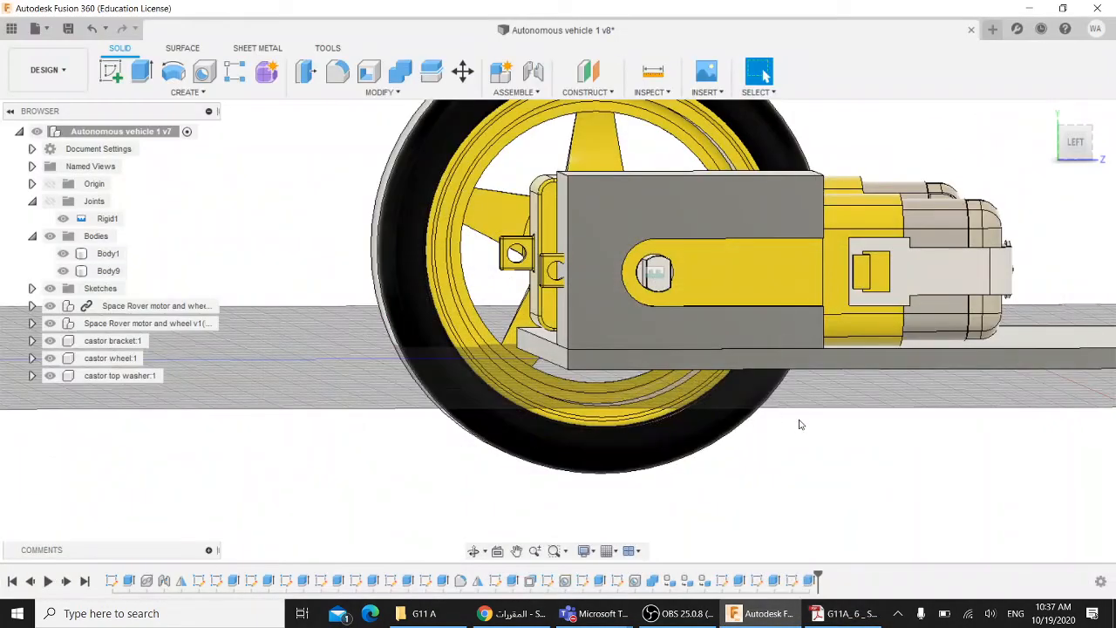
Temporarily hide the motor mount body to examine the motor's two mounting holes, and show it again
{"action": "left_click", "coordinate": [68, 272]}
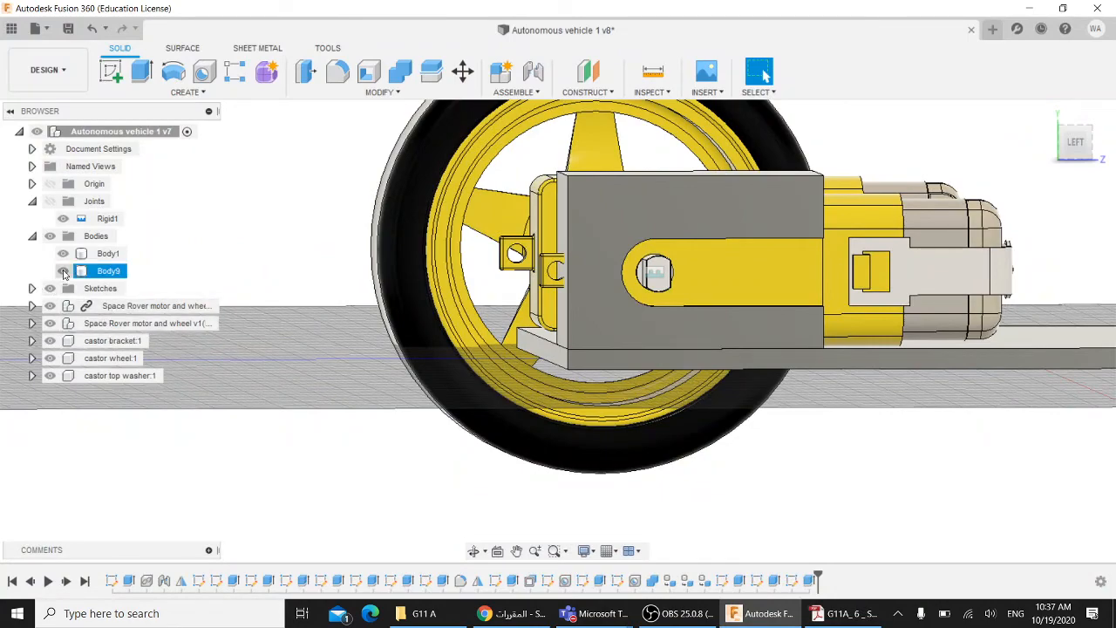
{"action": "left_click", "coordinate": [63, 272]}
{"action": "scroll", "coordinate": [791, 424], "scroll_direction": "down", "scroll_amount": 2}
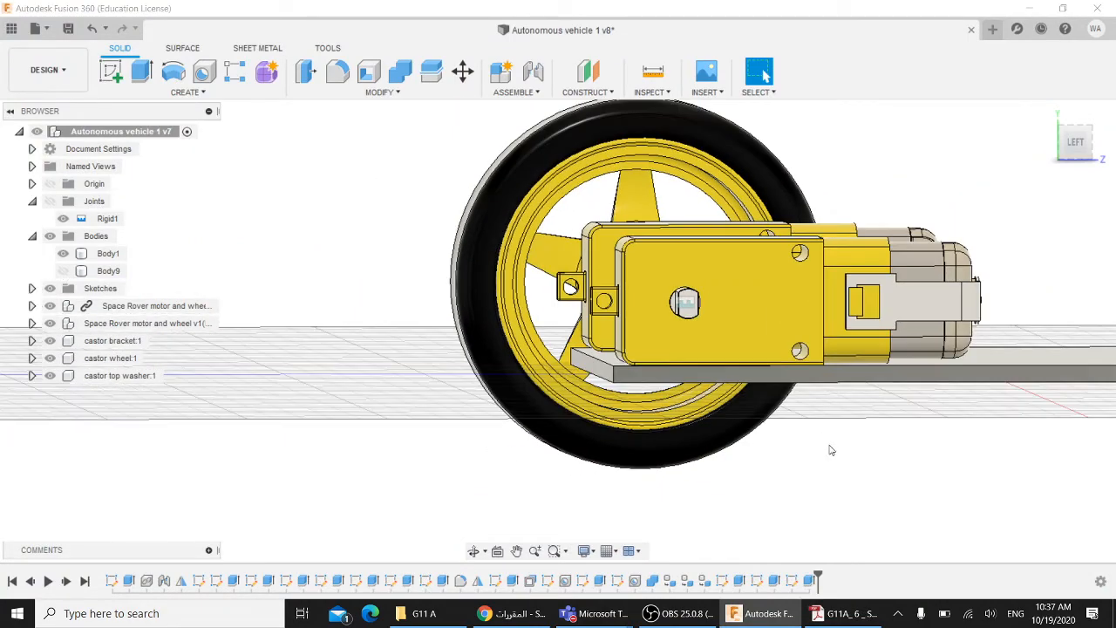
{"action": "scroll", "coordinate": [836, 426], "scroll_direction": "up", "scroll_amount": 5}
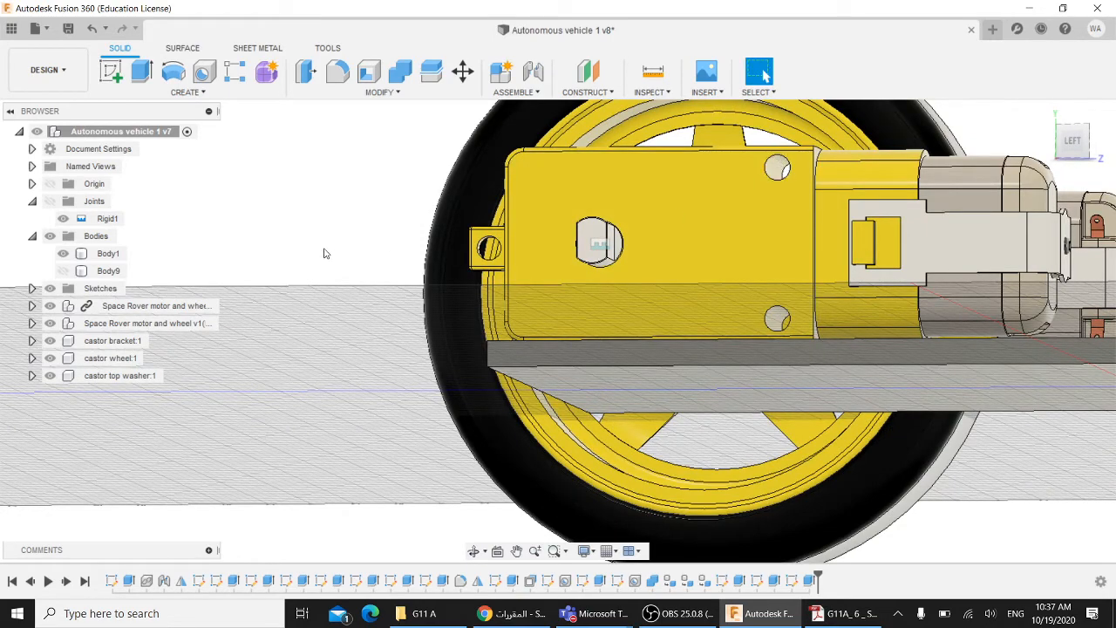
{"action": "middle_click_drag", "start_coordinate": [329, 229], "coordinate": [253, 151], "text": "shift"}
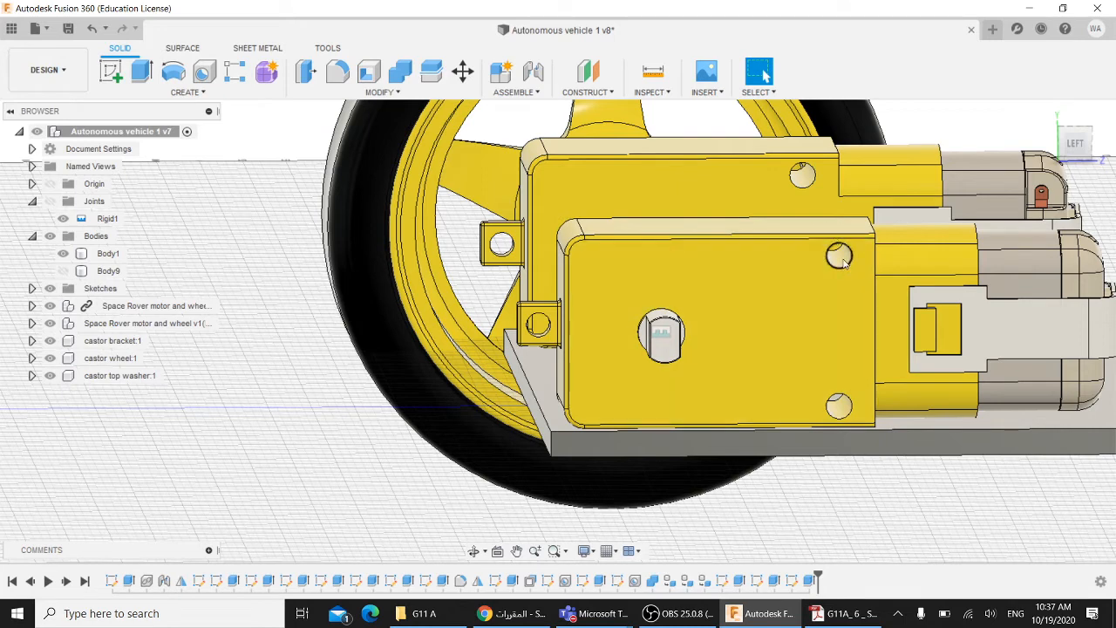
{"action": "left_click", "coordinate": [69, 272]}
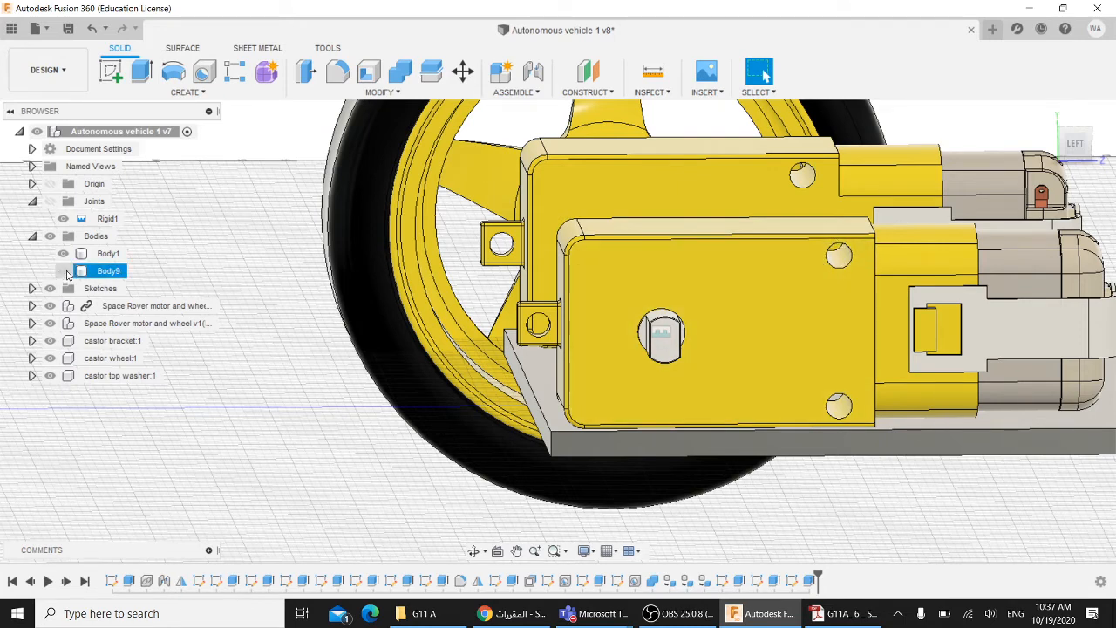
{"action": "left_click", "coordinate": [67, 272]}
{"action": "left_click", "coordinate": [711, 266]}
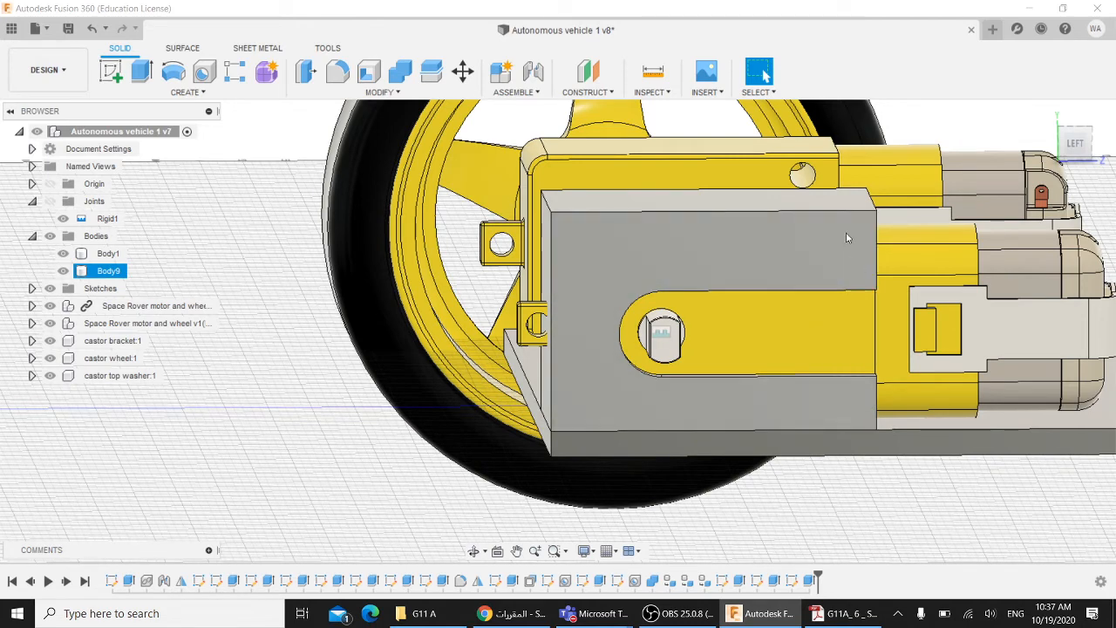
{"action": "left_click", "coordinate": [834, 283]}
Set the opacity of the motor mount body, Body9, to 50%
{"action": "middle_click_drag", "start_coordinate": [774, 478], "coordinate": [671, 443]}
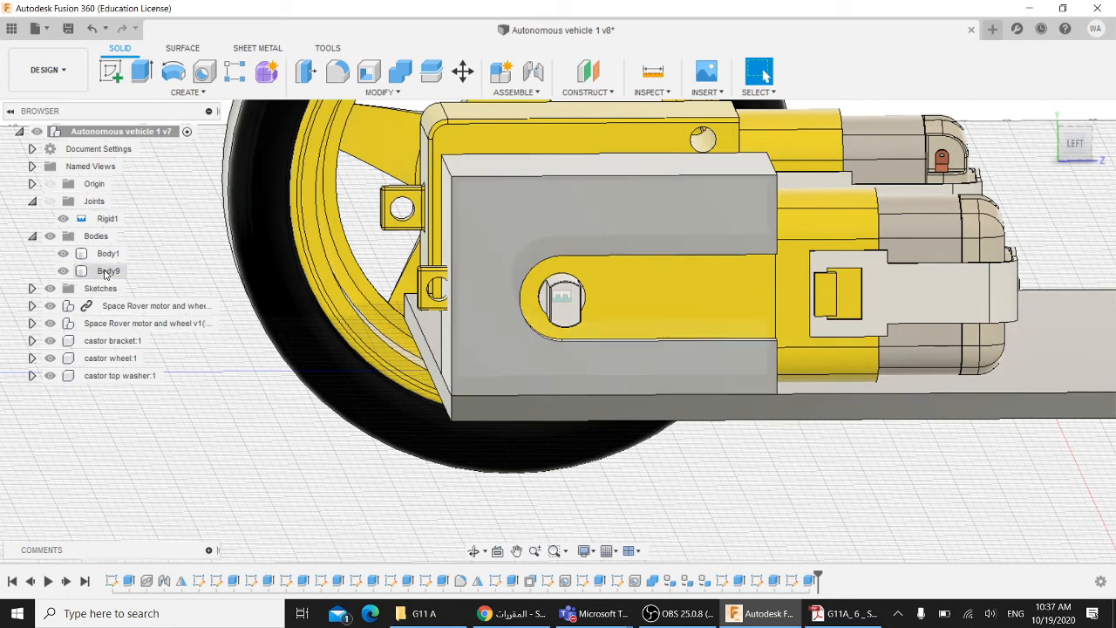
{"action": "left_click", "coordinate": [105, 272]}
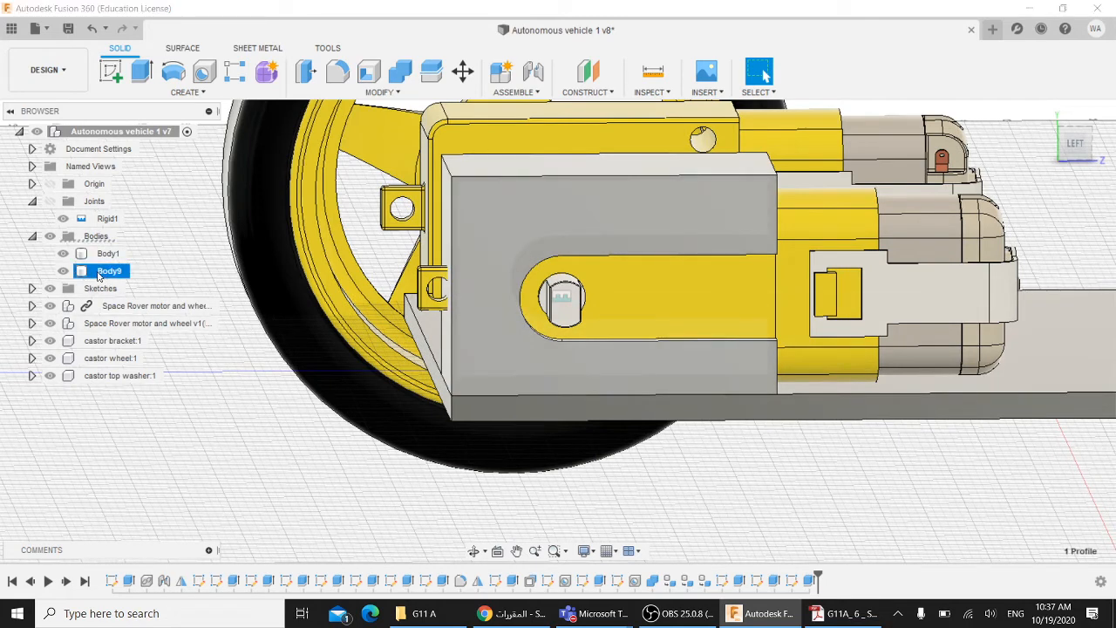
{"action": "right_click", "coordinate": [104, 272]}
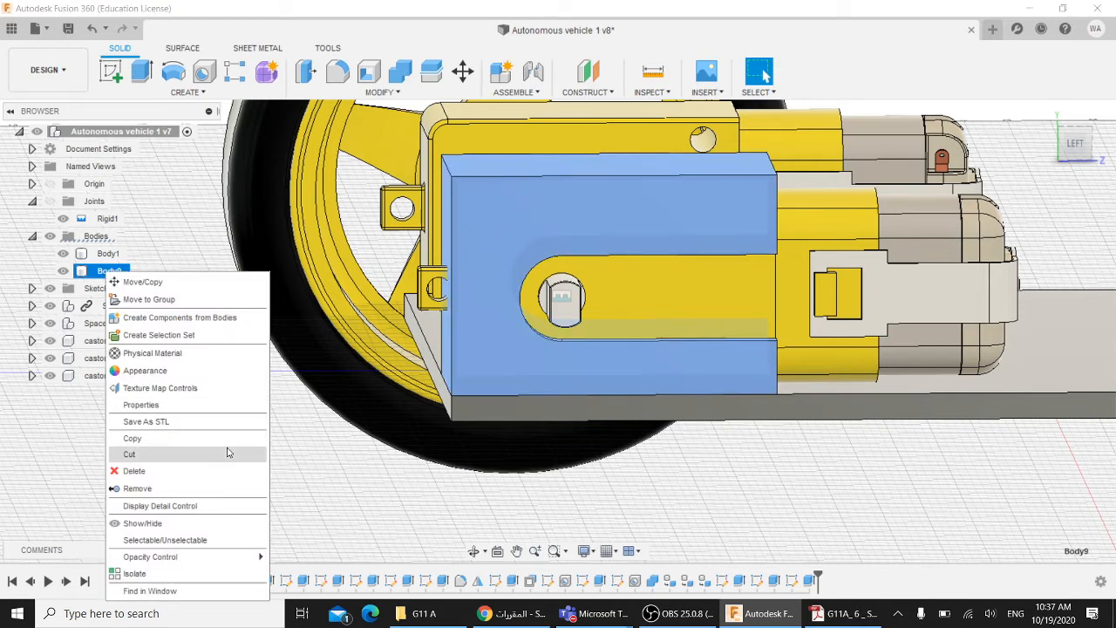
{"action": "mouse_move", "coordinate": [178, 557]}
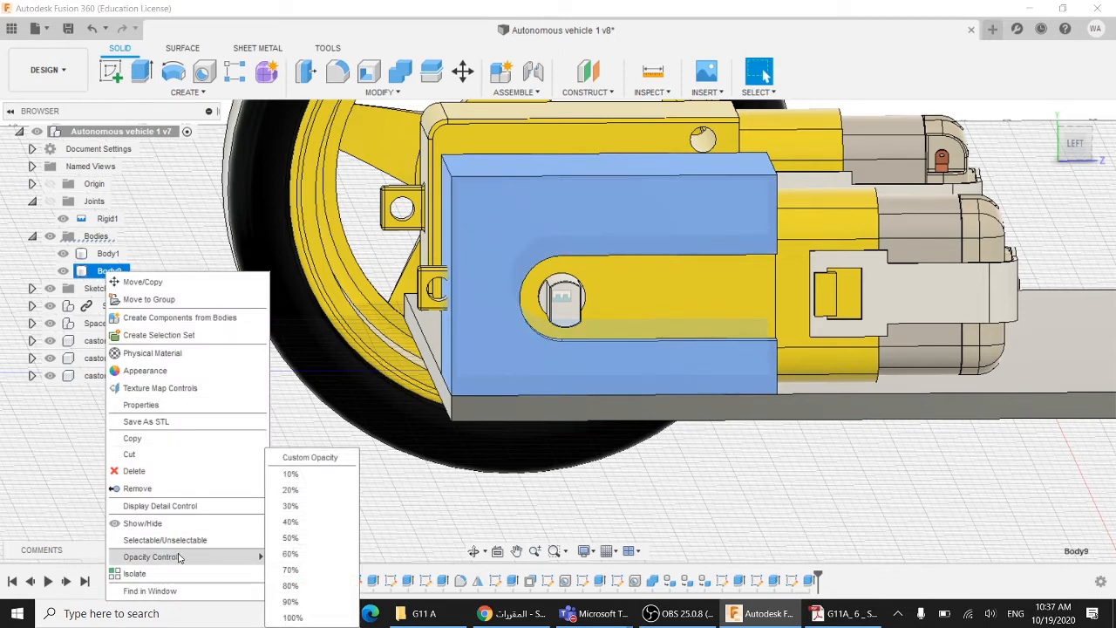
{"action": "left_click", "coordinate": [290, 537]}
{"action": "left_click", "coordinate": [371, 484]}
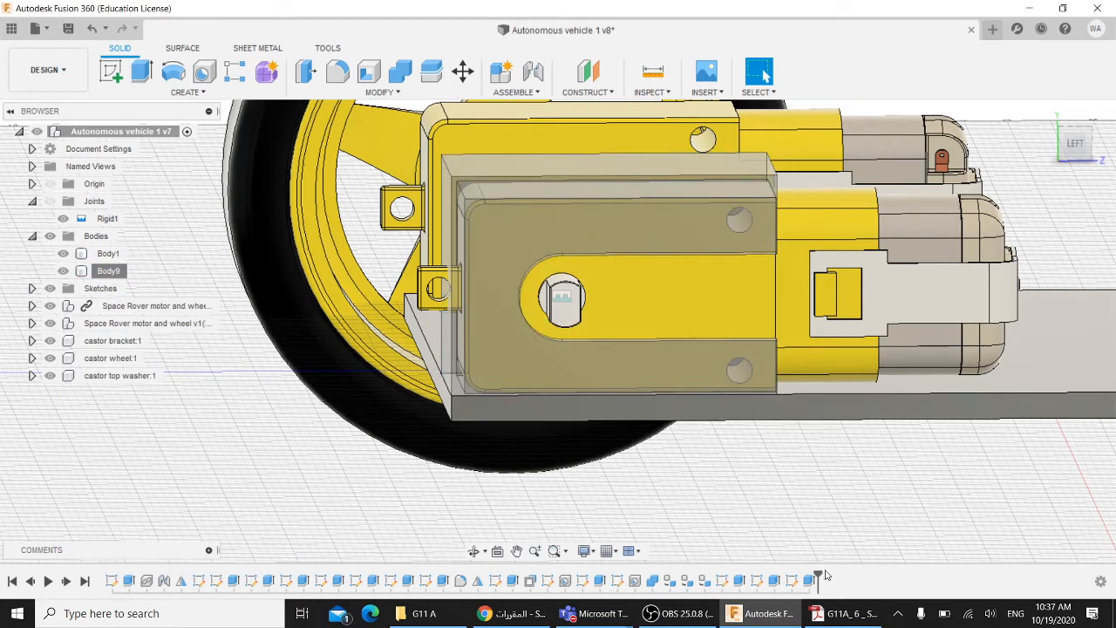
Switch to the PDF workbook in Adobe Reader and draw a red pencil tick mark on the Figure 2.3.80 image
{"action": "left_click", "coordinate": [841, 613]}
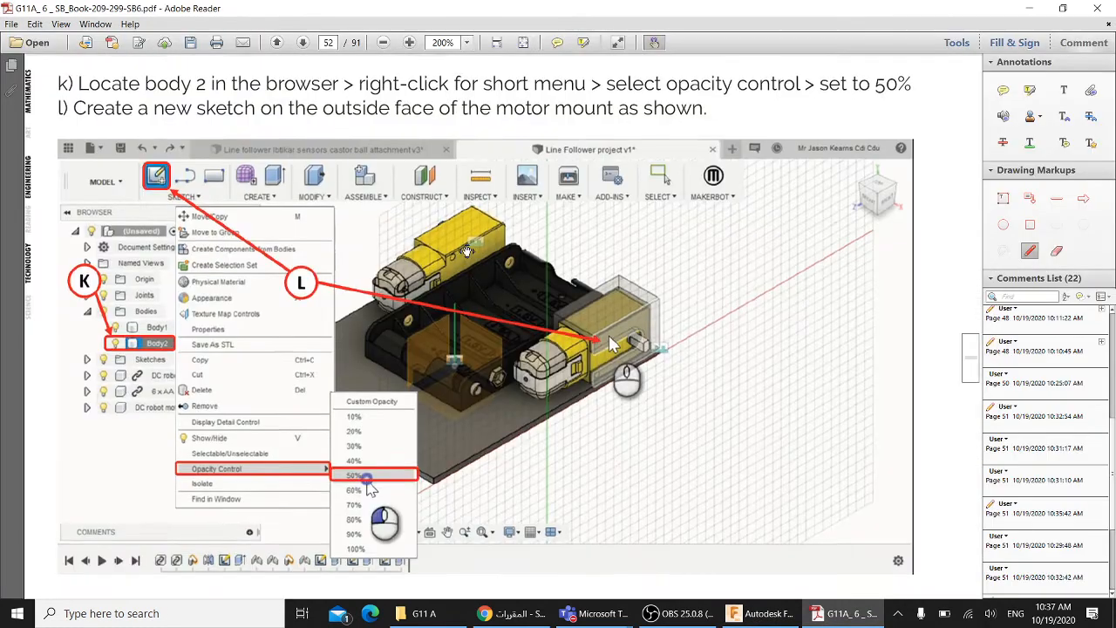
{"action": "scroll", "coordinate": [608, 348], "scroll_direction": "up", "scroll_amount": 1}
{"action": "left_click_drag", "start_coordinate": [576, 289], "coordinate": [623, 282]}
Underline "two centre", "circles" and "concentric" in instruction m of the workbook with the red pencil
{"action": "scroll", "coordinate": [608, 330], "scroll_direction": "down", "scroll_amount": 3}
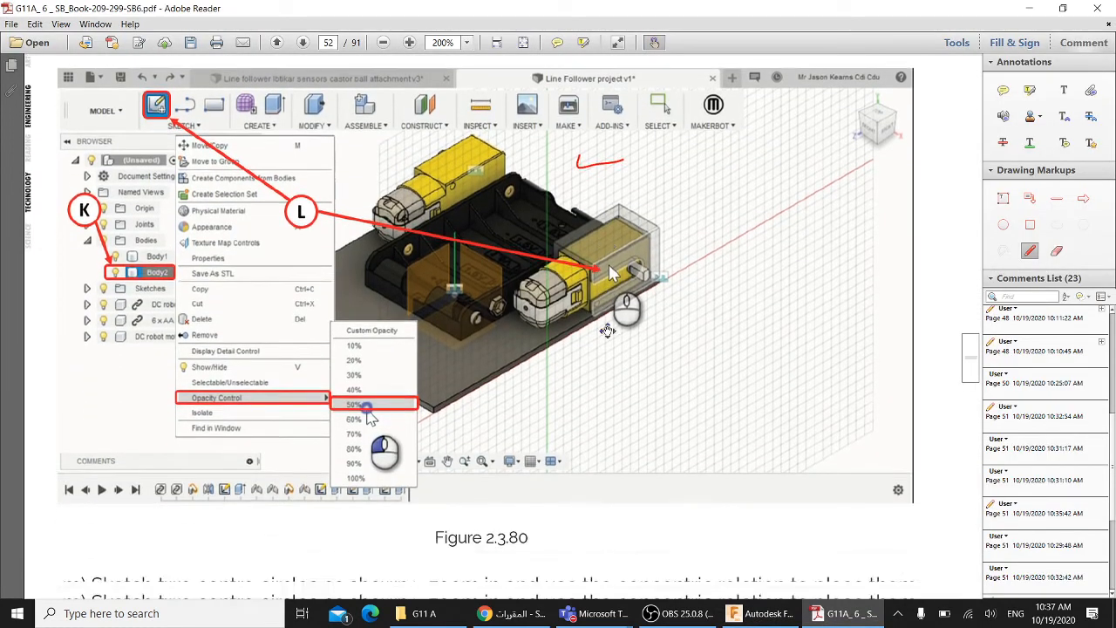
{"action": "scroll", "coordinate": [607, 330], "scroll_direction": "down", "scroll_amount": 10}
{"action": "scroll", "coordinate": [574, 303], "scroll_direction": "down", "scroll_amount": 1}
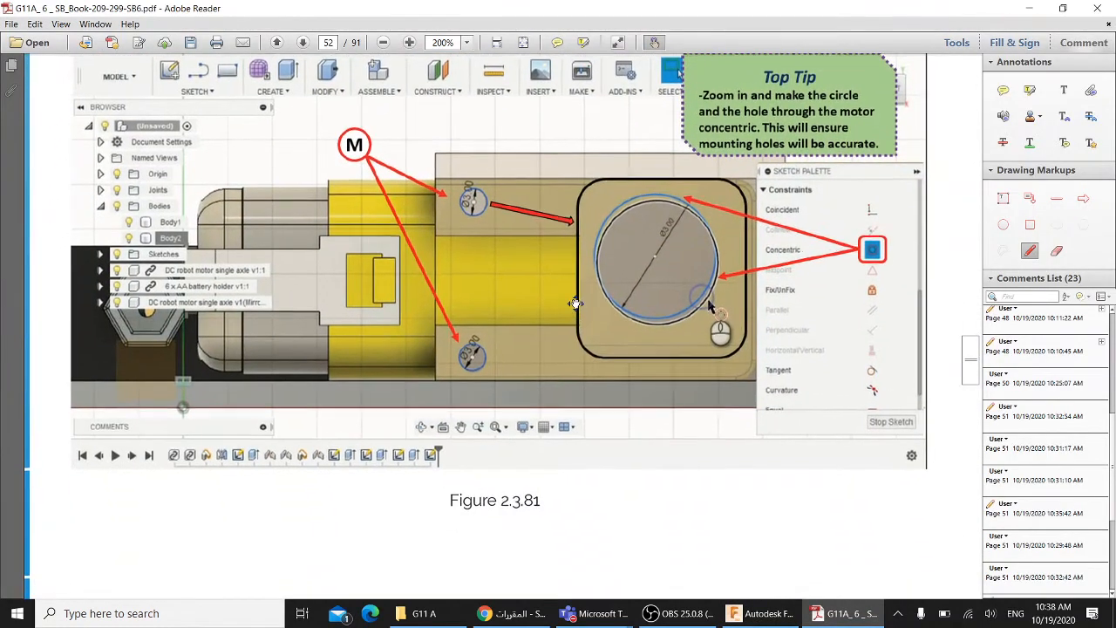
{"action": "scroll", "coordinate": [574, 303], "scroll_direction": "up", "scroll_amount": 1}
{"action": "scroll", "coordinate": [337, 174], "scroll_direction": "up", "scroll_amount": 3}
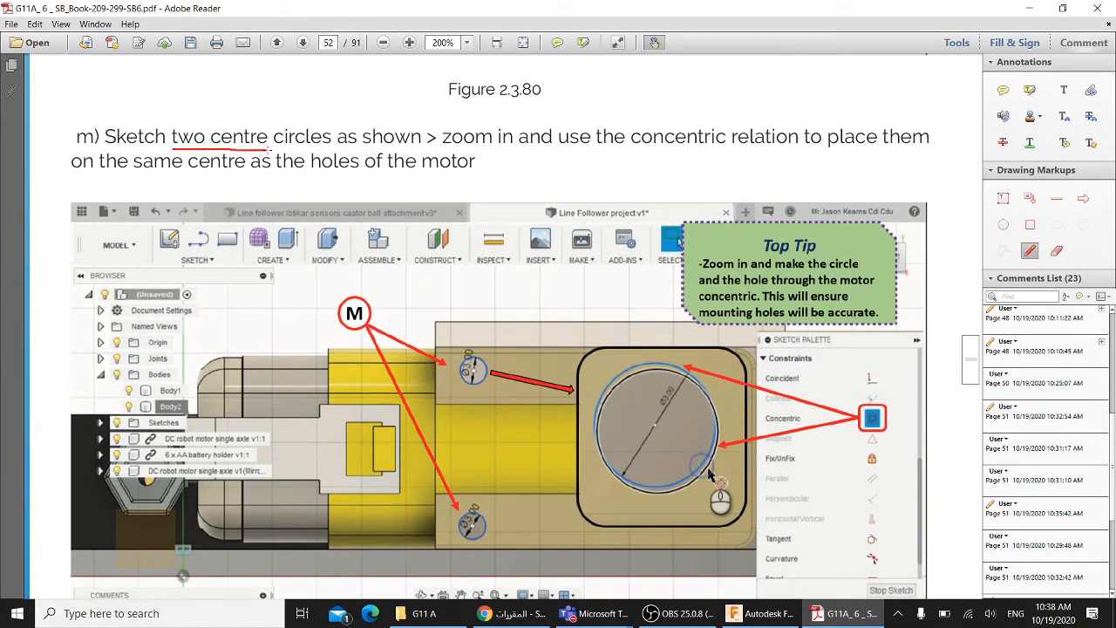
{"action": "left_click_drag", "start_coordinate": [280, 150], "coordinate": [303, 150]}
{"action": "scroll", "coordinate": [390, 157], "scroll_direction": "down", "scroll_amount": 1}
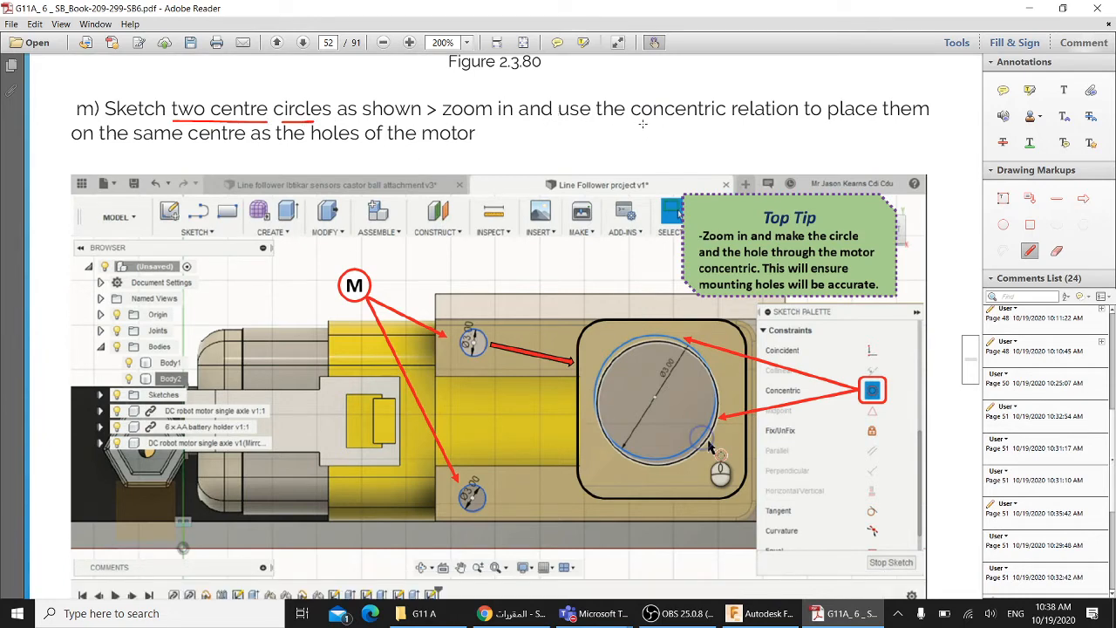
{"action": "left_click_drag", "start_coordinate": [641, 124], "coordinate": [675, 125]}
{"action": "scroll", "coordinate": [508, 336], "scroll_direction": "down", "scroll_amount": 1}
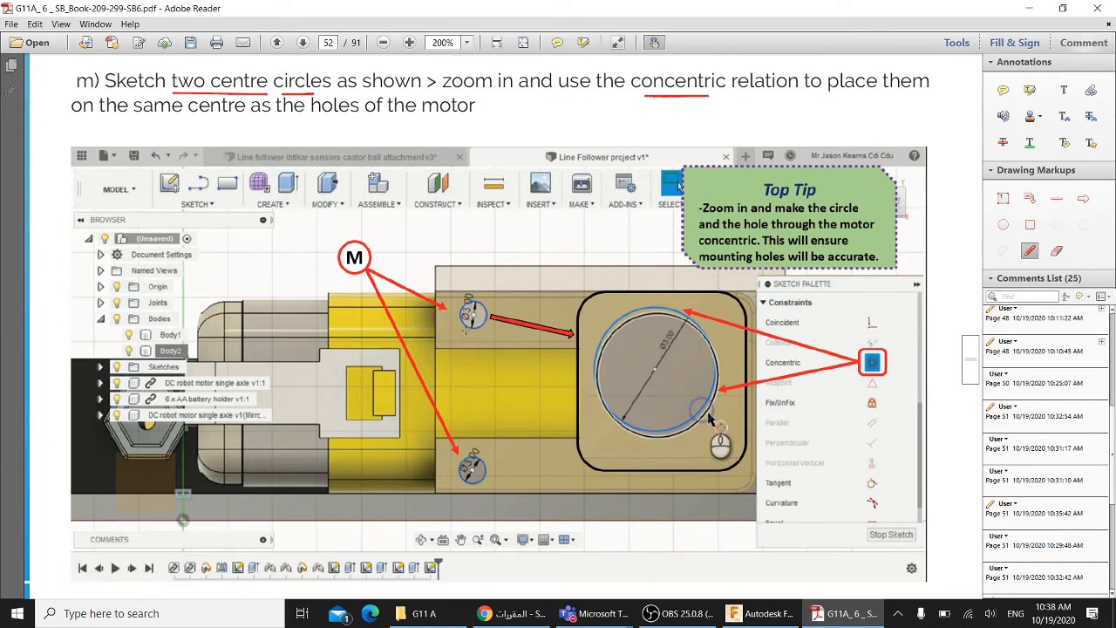
Mark the Ø3.00 dimension of the upper mounting hole in the workbook figure with the red pencil
{"action": "scroll", "coordinate": [501, 323], "scroll_direction": "up", "scroll_amount": 2}
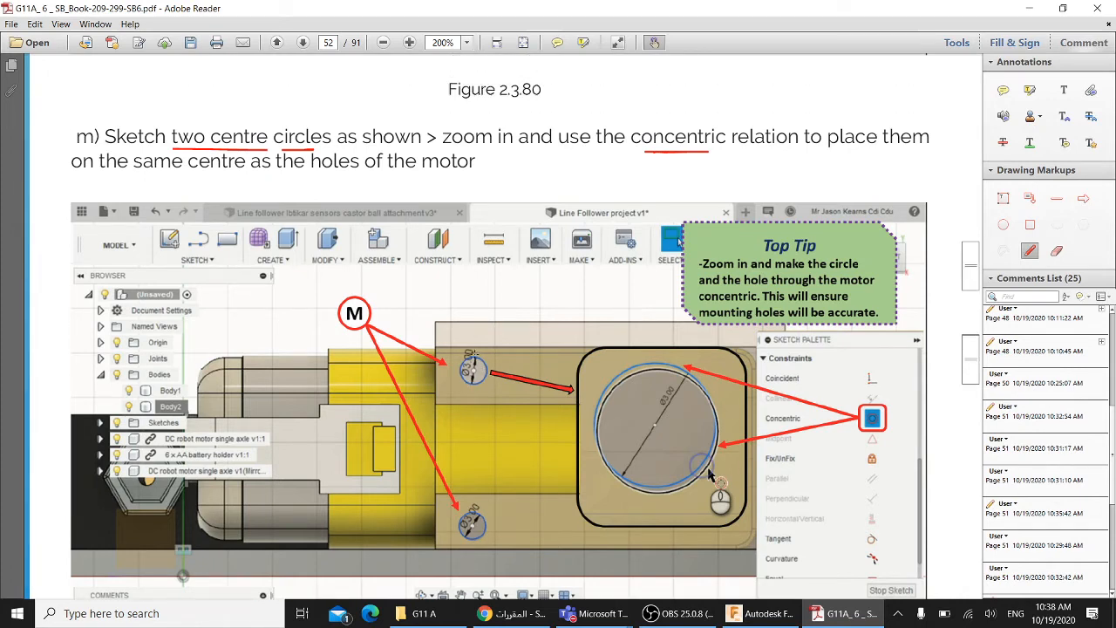
{"action": "scroll", "coordinate": [475, 366], "scroll_direction": "up", "scroll_amount": 1, "text": "ctrl"}
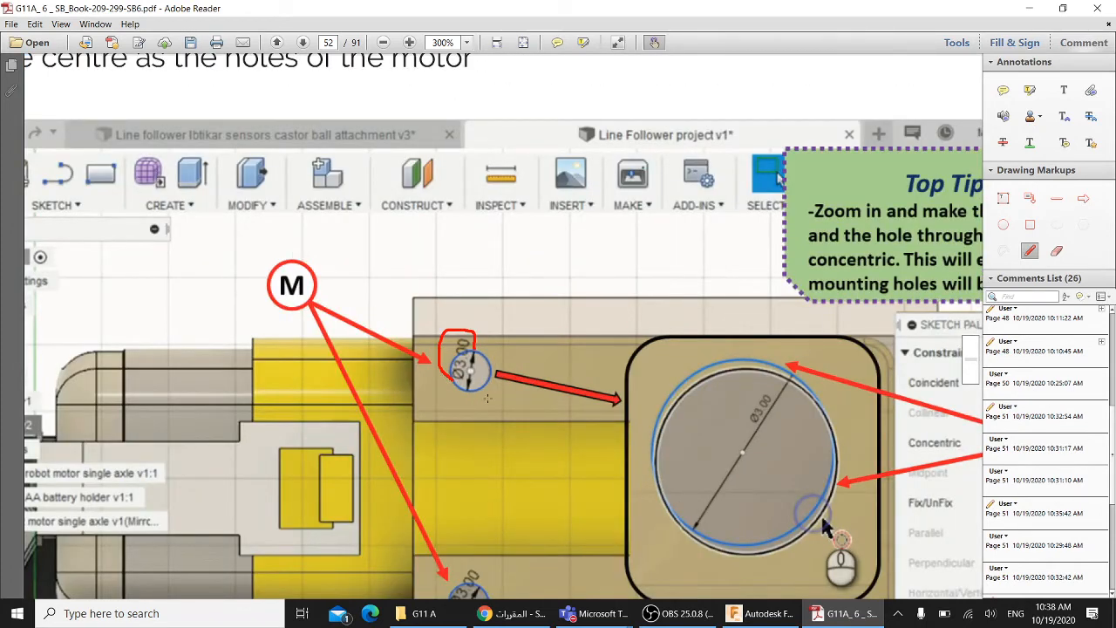
Switch to Fusion 360 and start a new sketch on the motor mount's outer side face
{"action": "left_click", "coordinate": [764, 613]}
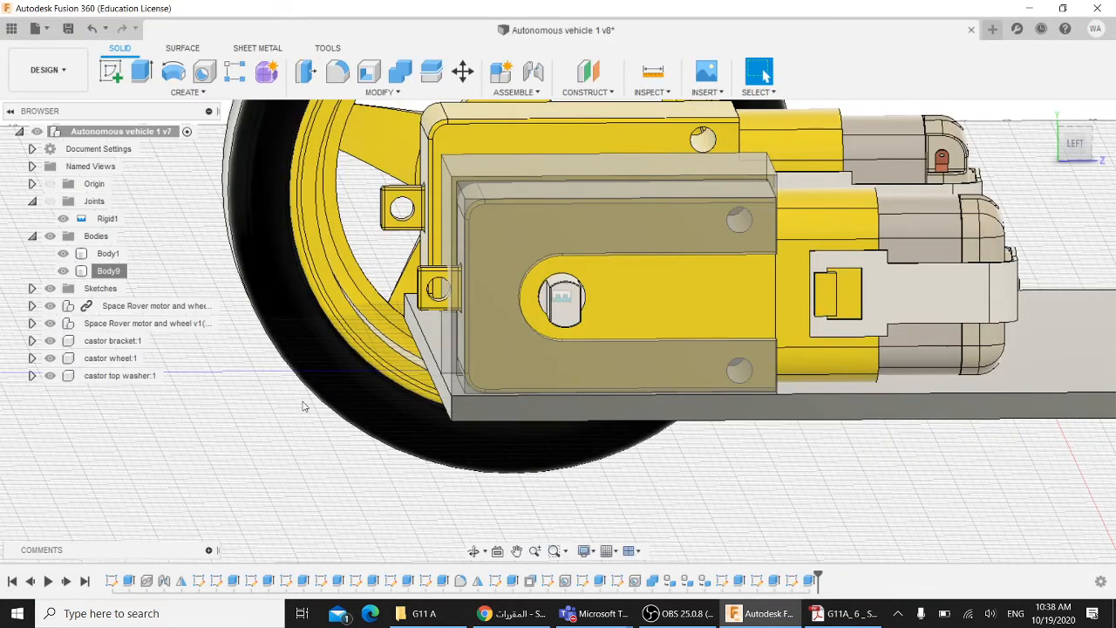
{"action": "left_click", "coordinate": [111, 74]}
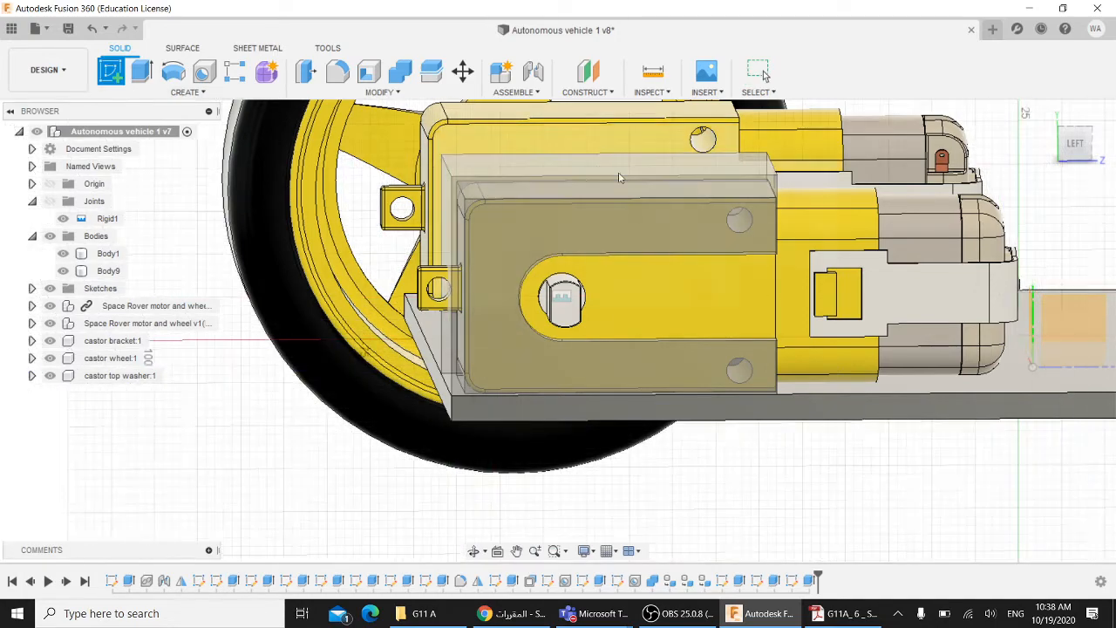
{"action": "left_click", "coordinate": [657, 225]}
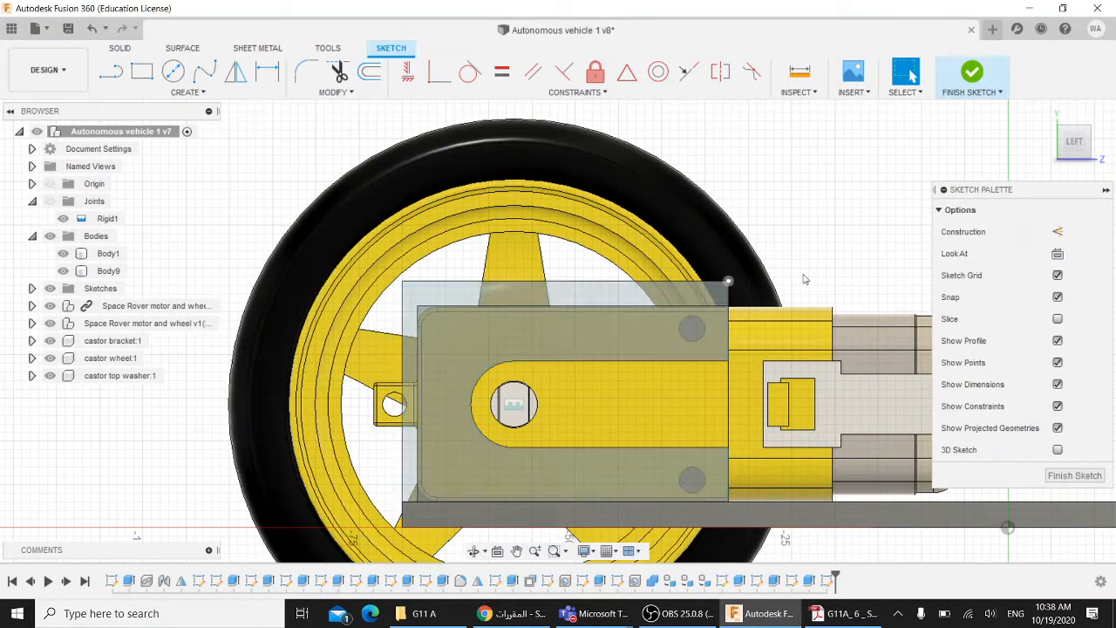
Draw a center diameter circle of 3 mm over the motor's upper mounting hole
{"action": "scroll", "coordinate": [868, 249], "scroll_direction": "up", "scroll_amount": 2}
{"action": "middle_click_drag", "start_coordinate": [786, 265], "coordinate": [799, 194]}
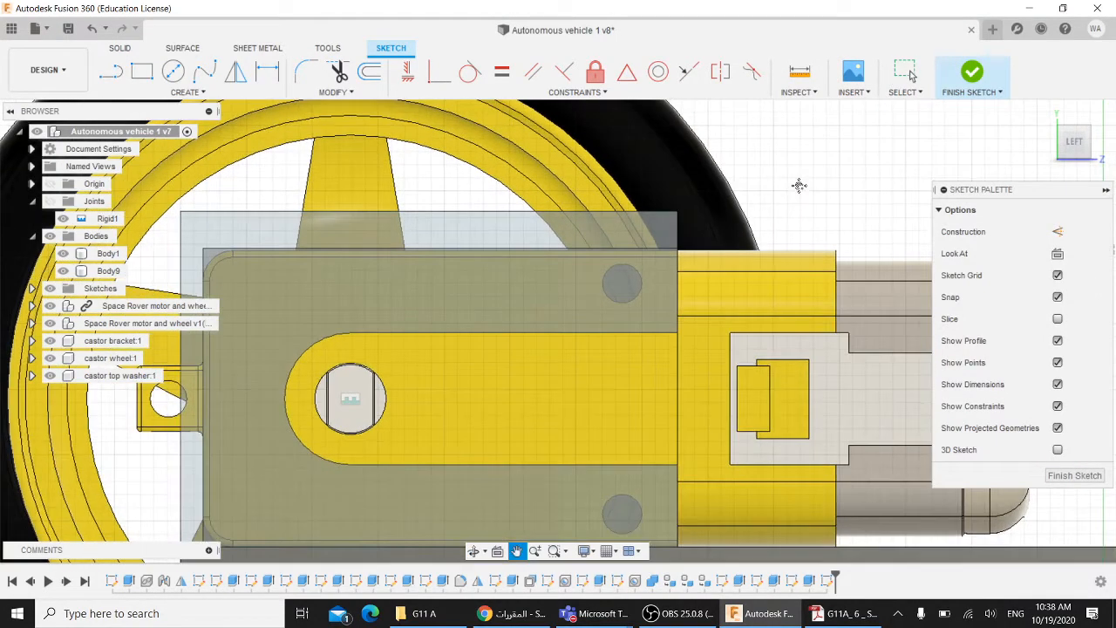
{"action": "scroll", "coordinate": [799, 194], "scroll_direction": "up", "scroll_amount": 3}
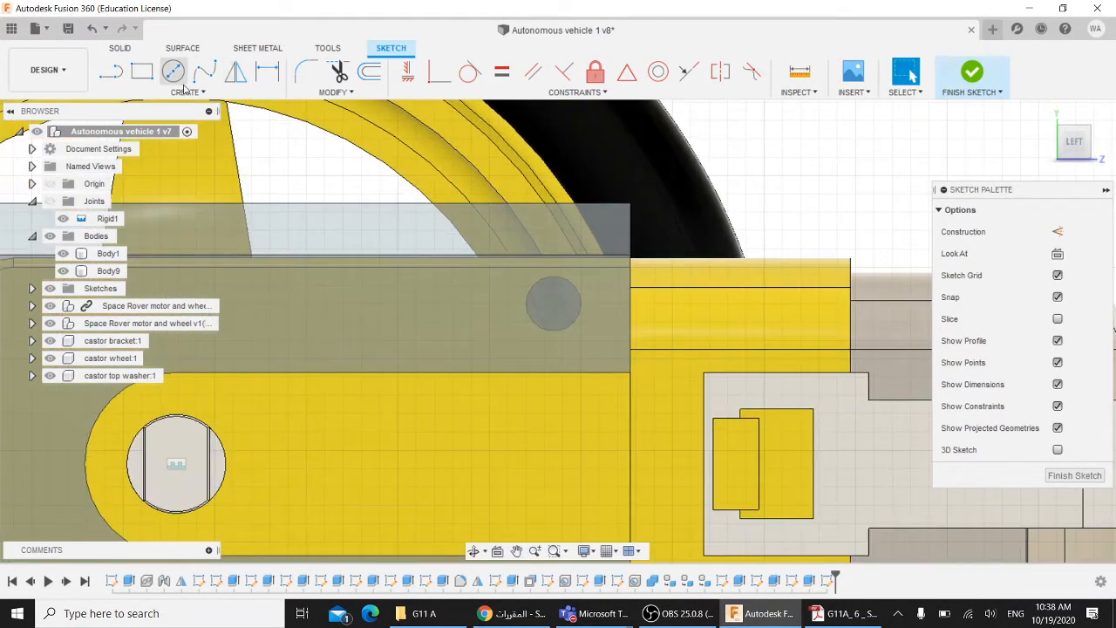
{"action": "left_click", "coordinate": [187, 91]}
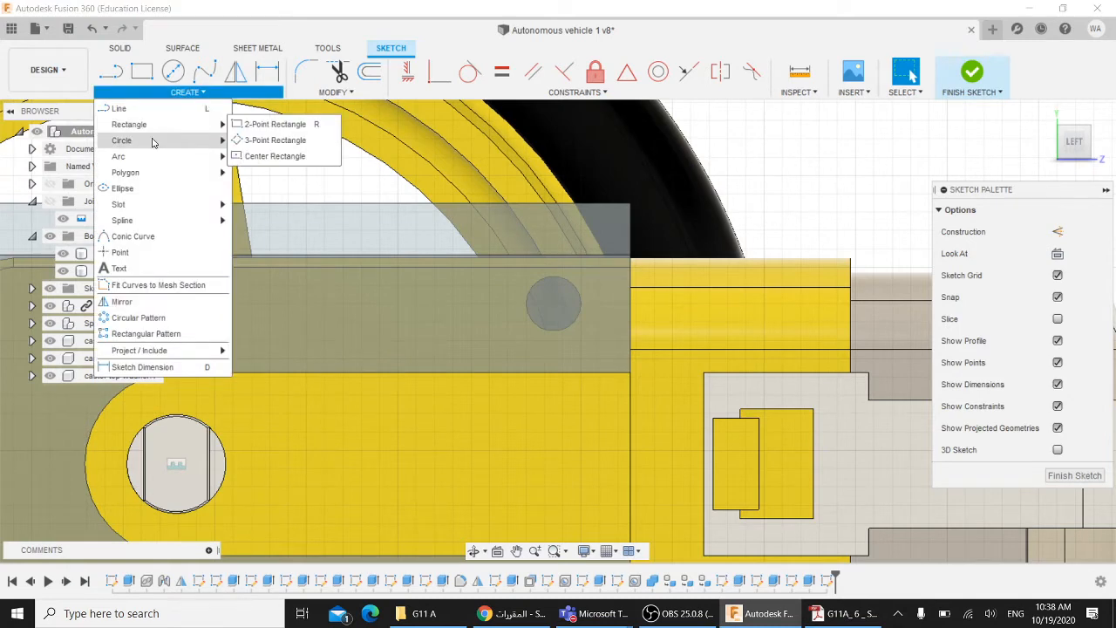
{"action": "mouse_move", "coordinate": [132, 144]}
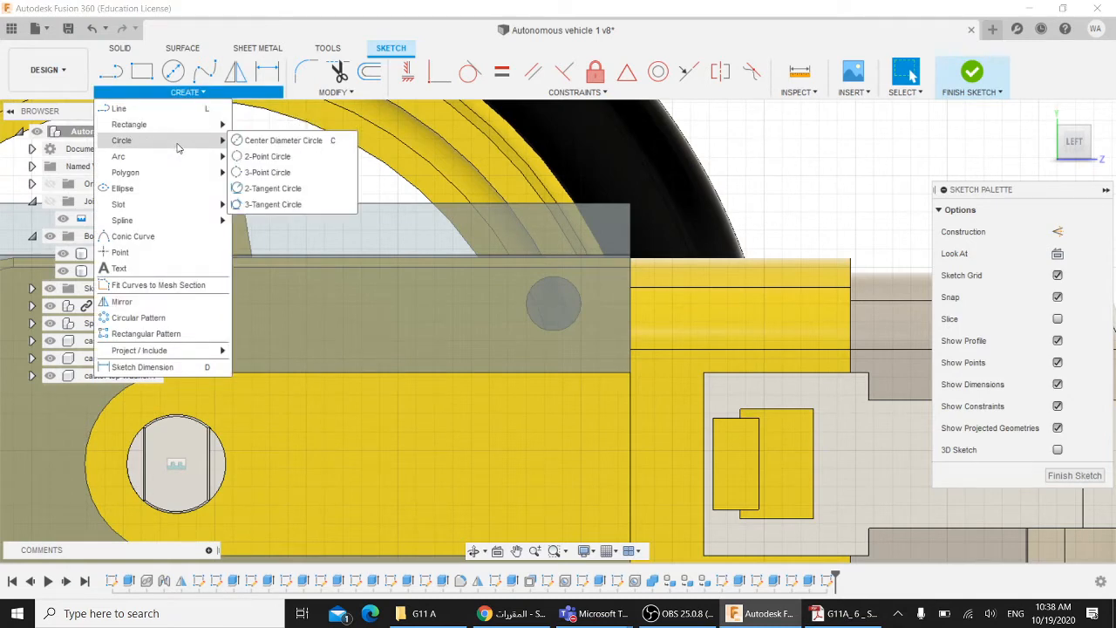
{"action": "left_click", "coordinate": [262, 140]}
{"action": "scroll", "coordinate": [560, 300], "scroll_direction": "up", "scroll_amount": 1}
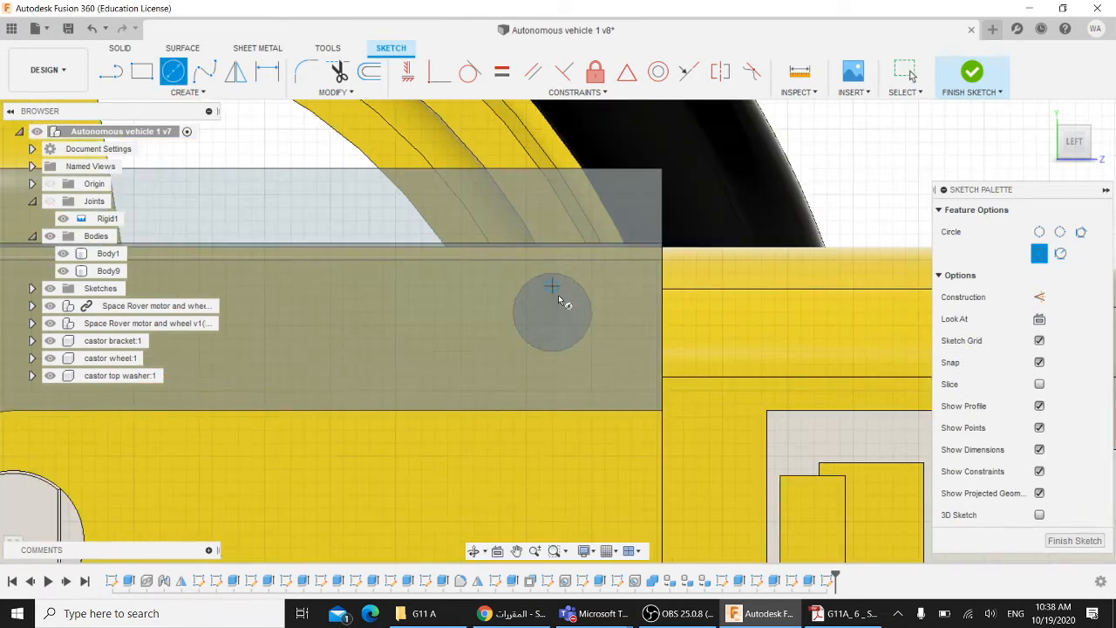
{"action": "scroll", "coordinate": [559, 298], "scroll_direction": "up", "scroll_amount": 1}
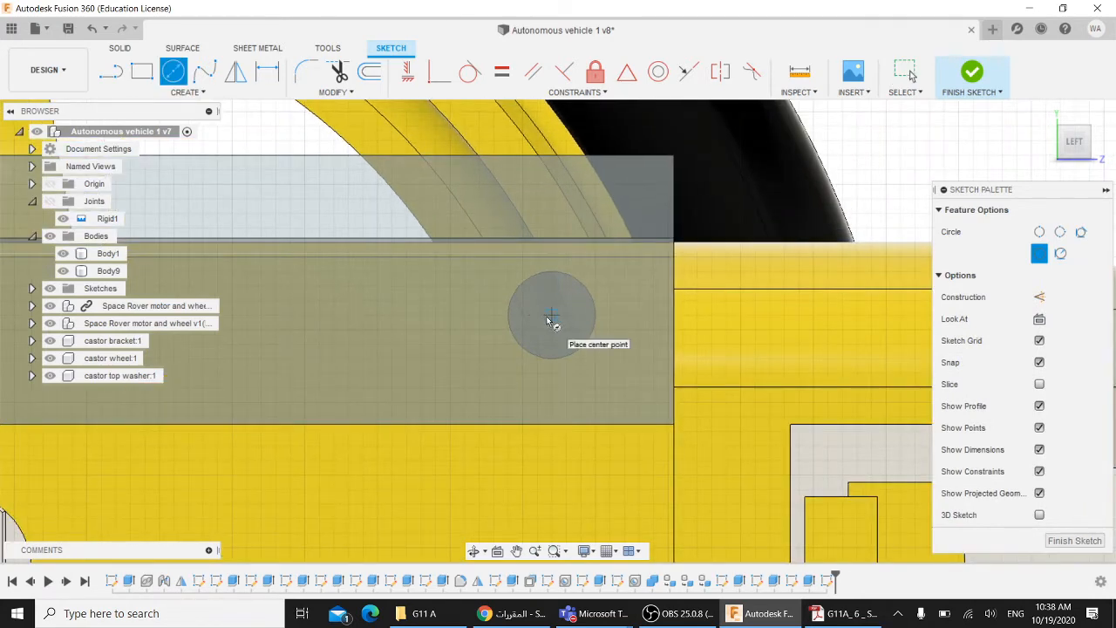
{"action": "left_click", "coordinate": [551, 315]}
{"action": "type", "text": "3"}
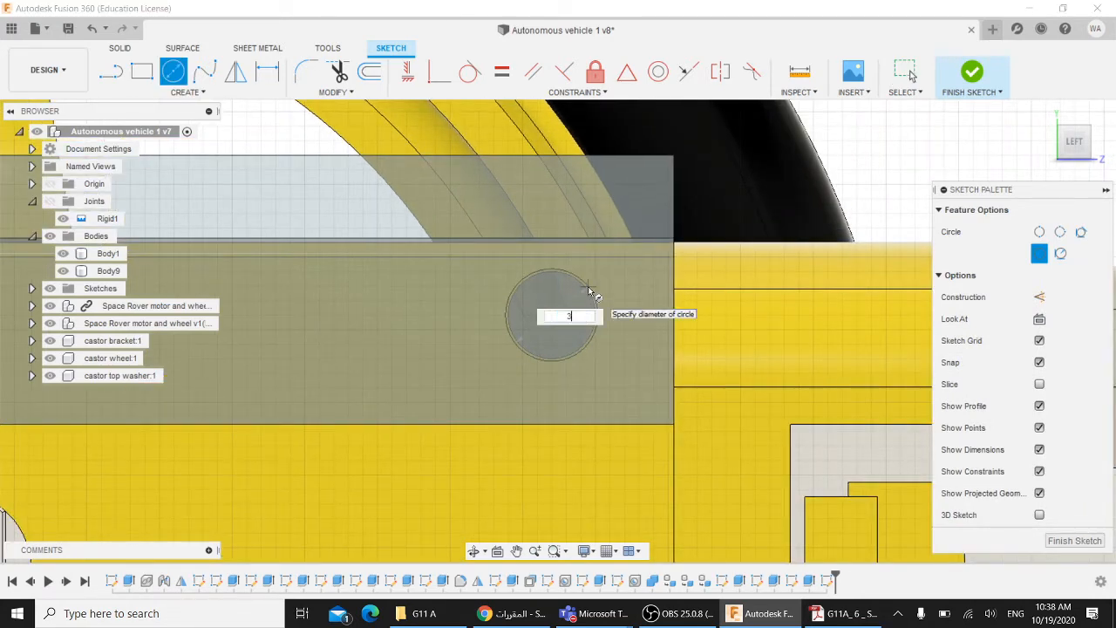
{"action": "key", "text": "Return"}
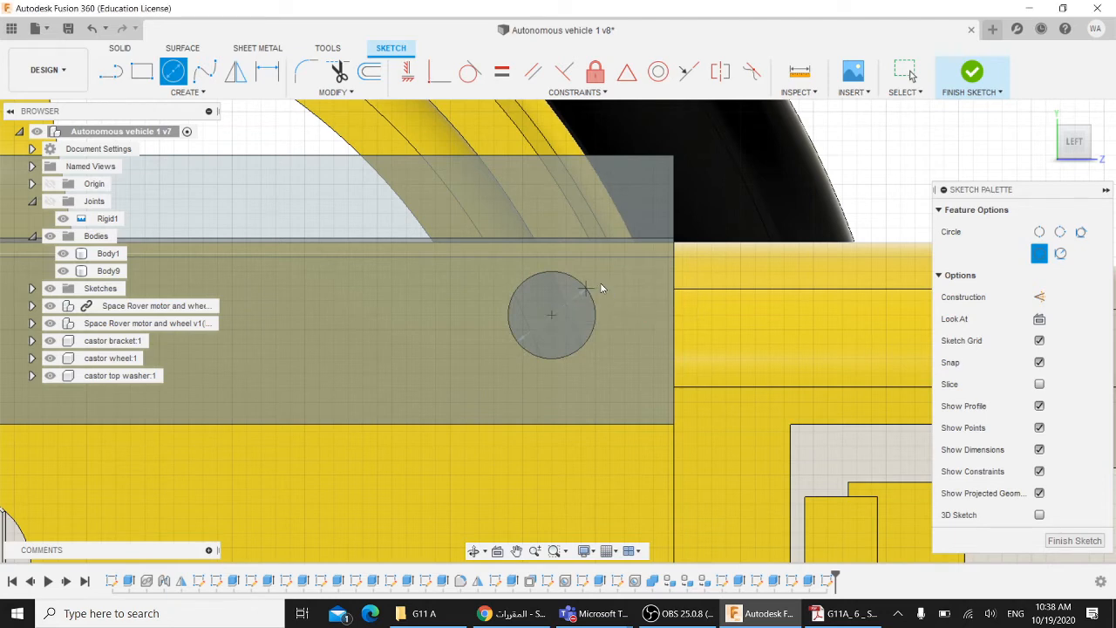
{"action": "key", "text": "Escape"}
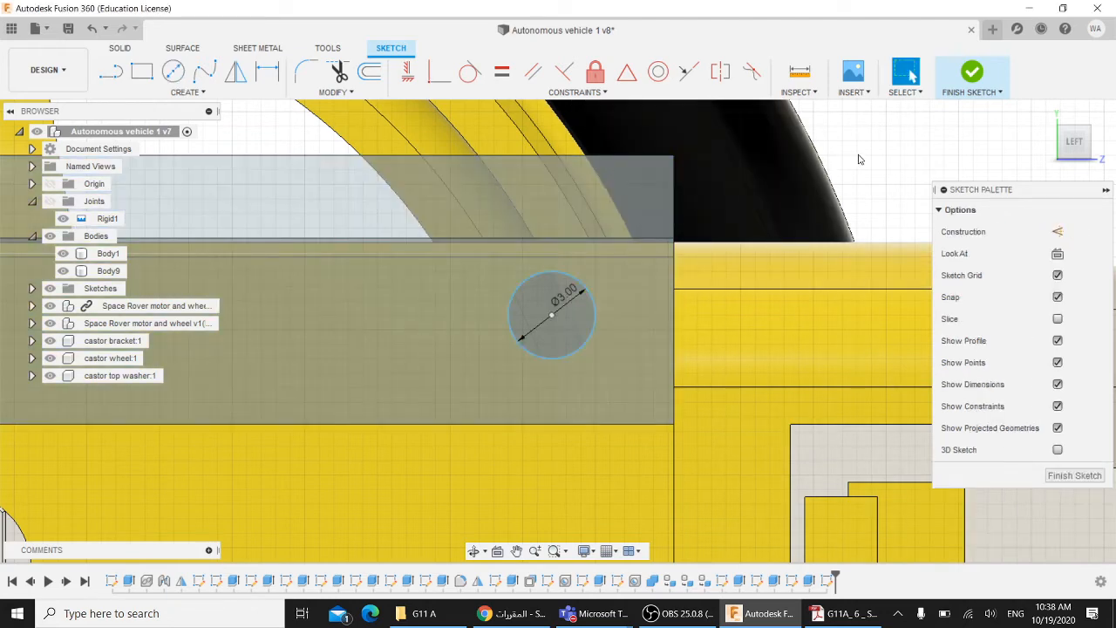
Try to apply a Concentric constraint between the 3 mm circle and the motor's upper mounting hole
{"action": "middle_click_drag", "start_coordinate": [866, 158], "coordinate": [870, 158], "text": "shift"}
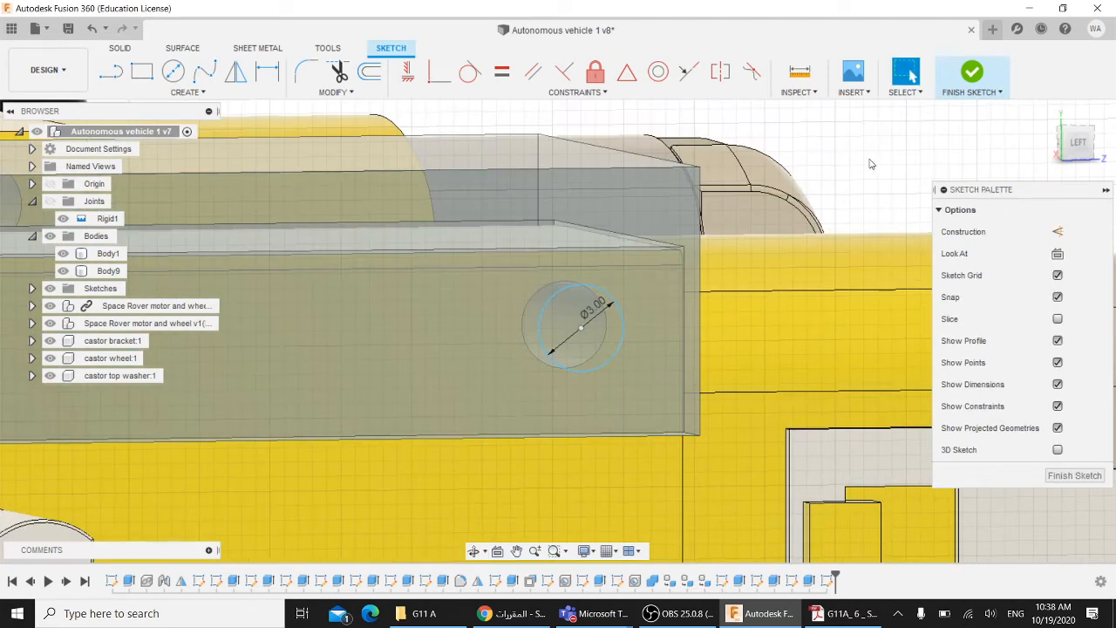
{"action": "left_click", "coordinate": [658, 73]}
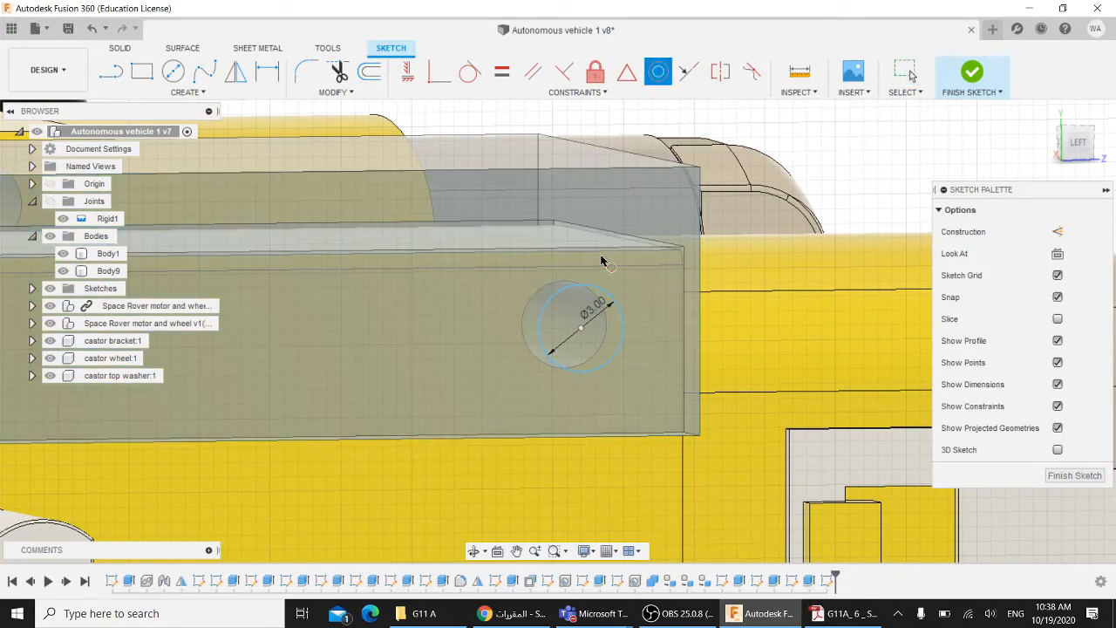
{"action": "left_click", "coordinate": [592, 291]}
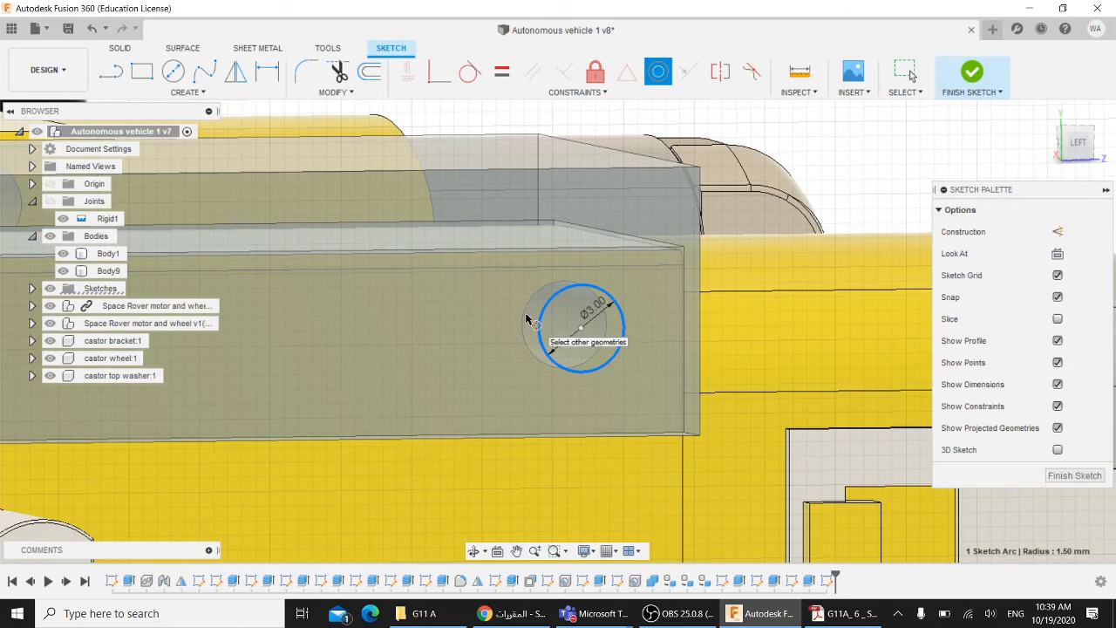
{"action": "middle_click_drag", "start_coordinate": [763, 185], "coordinate": [754, 188], "text": "shift"}
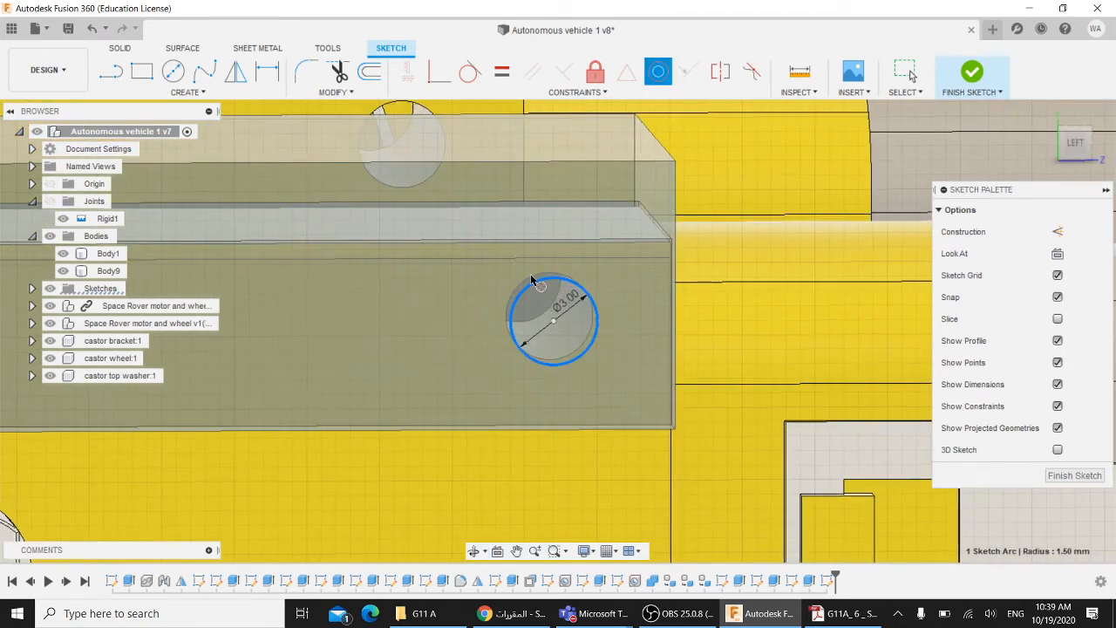
{"action": "key", "text": "Escape"}
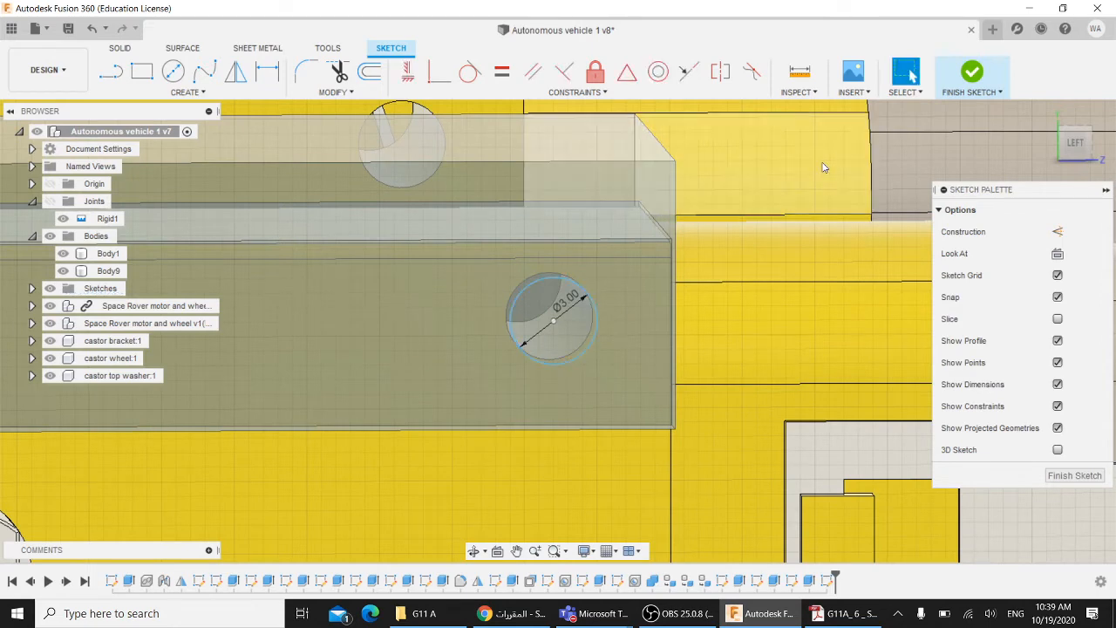
In the left view, draw a 3-point circle with a 3 mm diameter along the edge of the motor's upper mounting hole
{"action": "left_click", "coordinate": [1075, 141]}
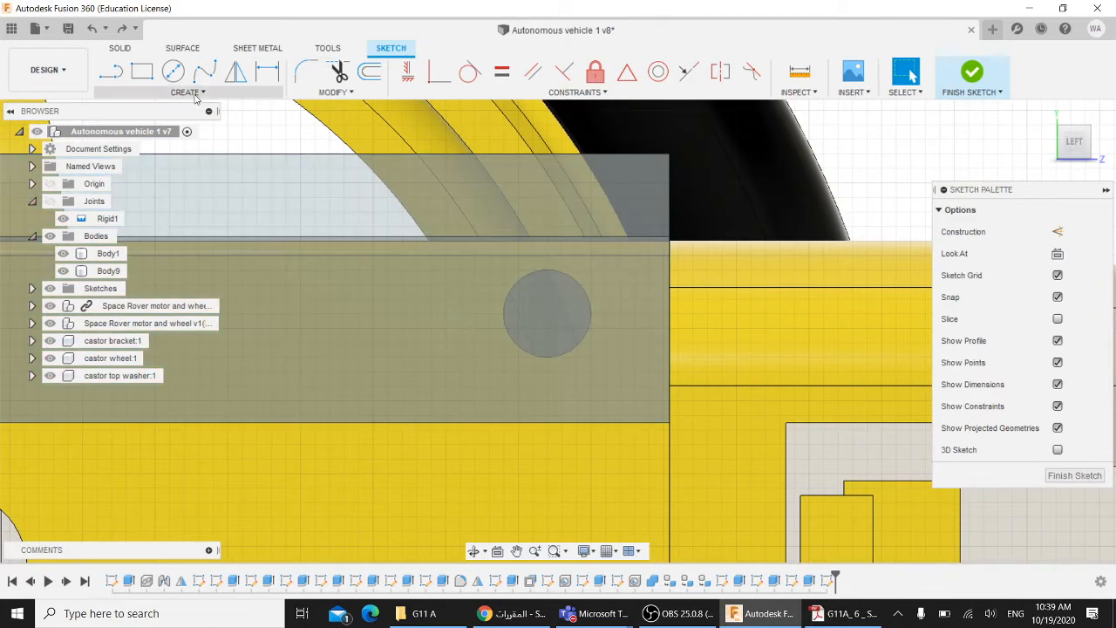
{"action": "left_click", "coordinate": [187, 92]}
{"action": "mouse_move", "coordinate": [148, 141]}
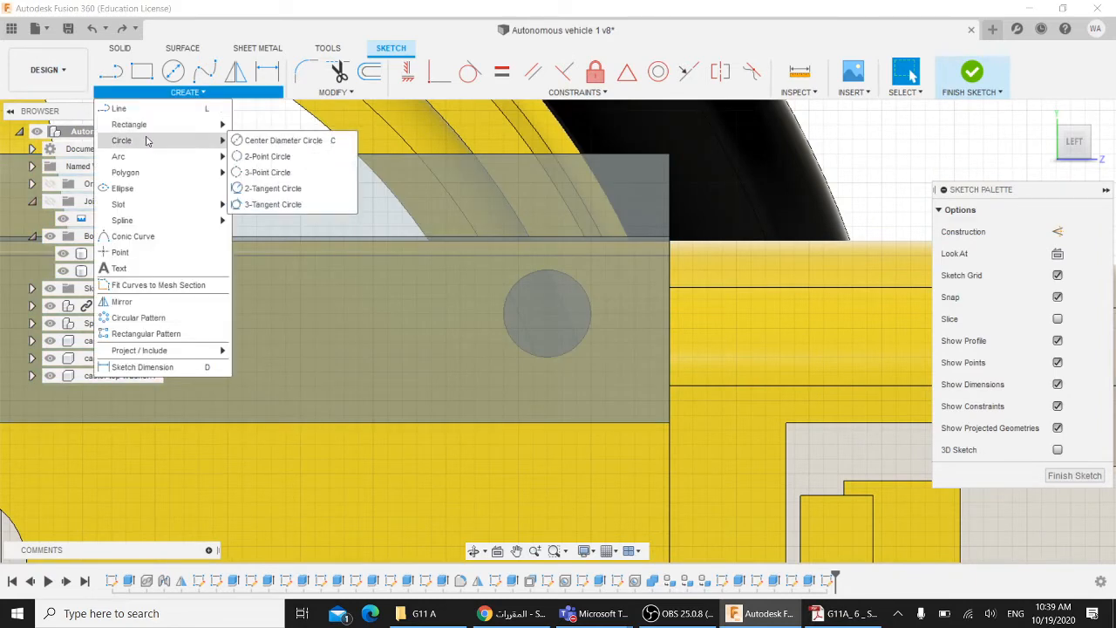
{"action": "left_click", "coordinate": [266, 173]}
{"action": "scroll", "coordinate": [519, 292], "scroll_direction": "up", "scroll_amount": 1}
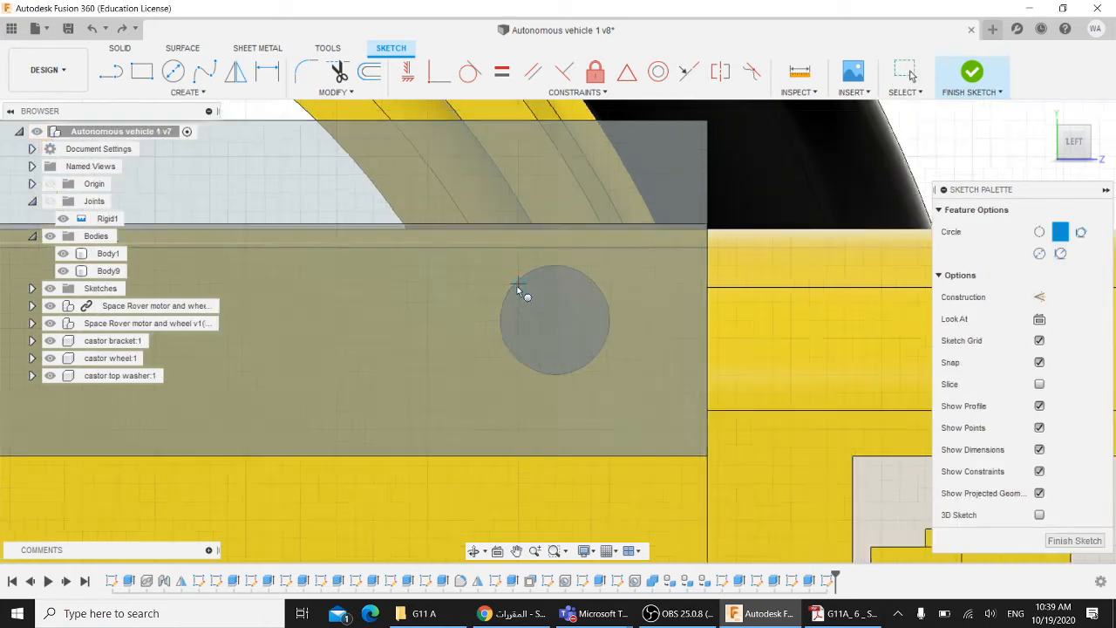
{"action": "scroll", "coordinate": [520, 280], "scroll_direction": "up", "scroll_amount": 2}
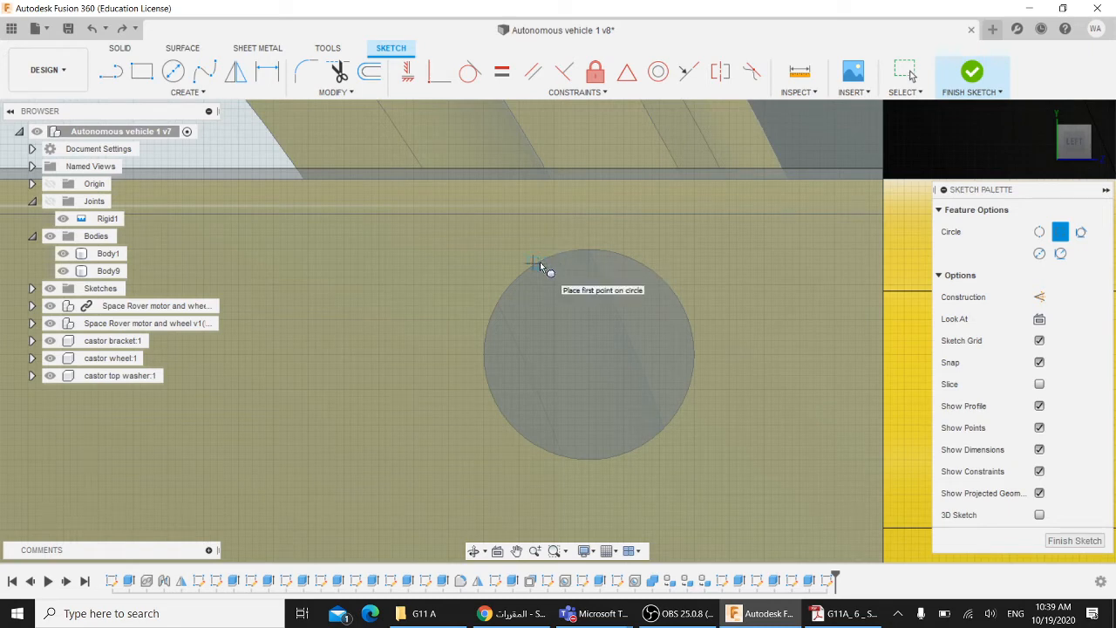
{"action": "left_click", "coordinate": [538, 263]}
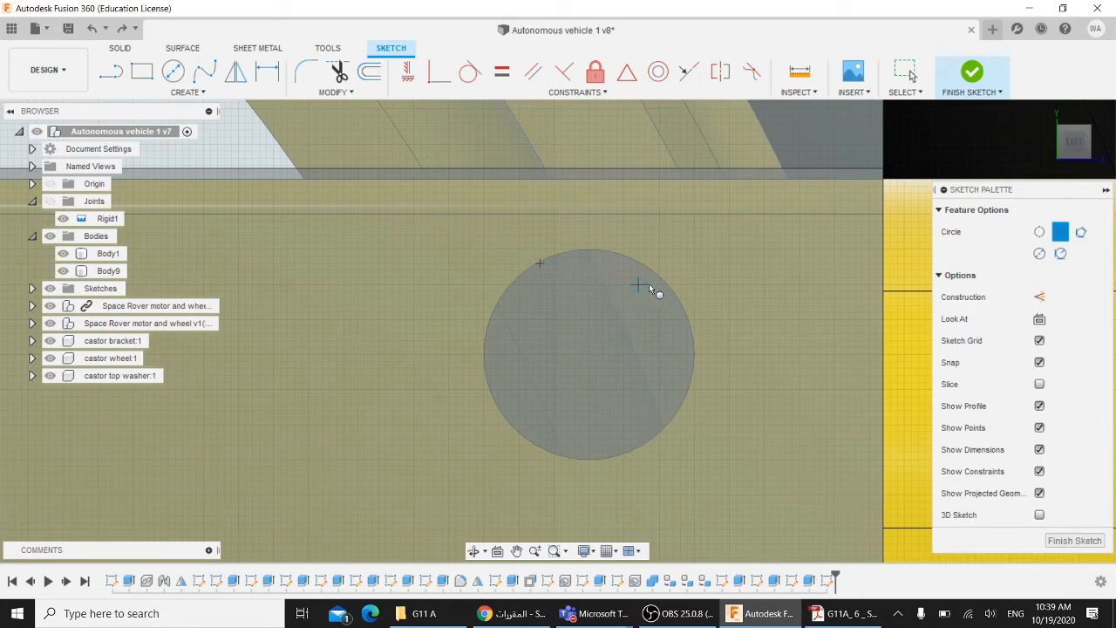
{"action": "left_click", "coordinate": [687, 321]}
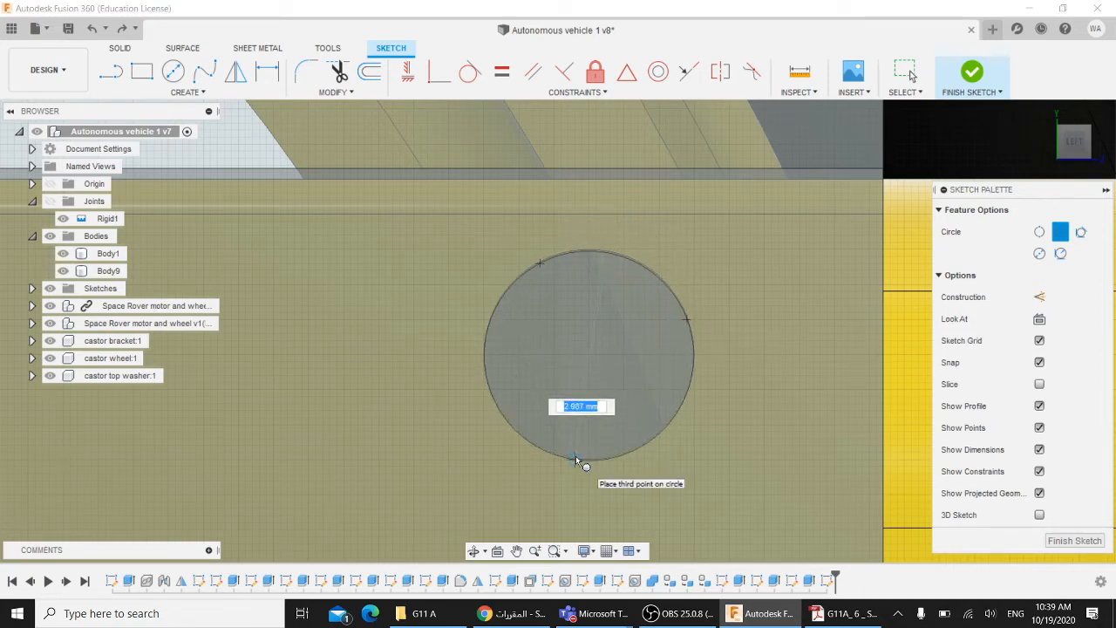
{"action": "type", "text": "3"}
{"action": "key", "text": "Tab"}
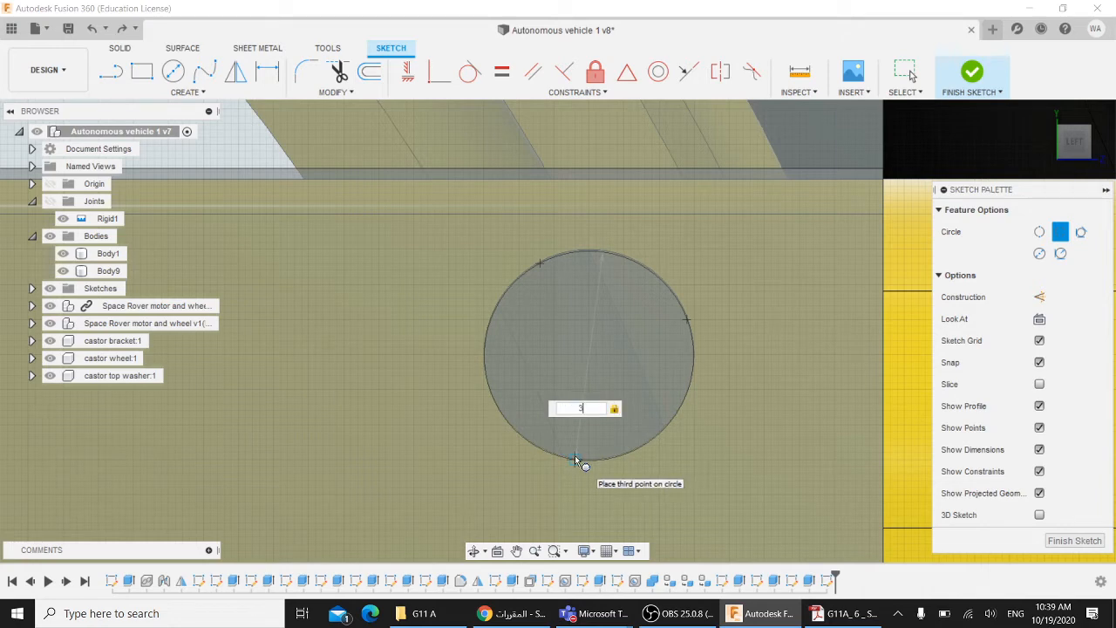
{"action": "left_click", "coordinate": [575, 460]}
{"action": "key", "text": "Escape"}
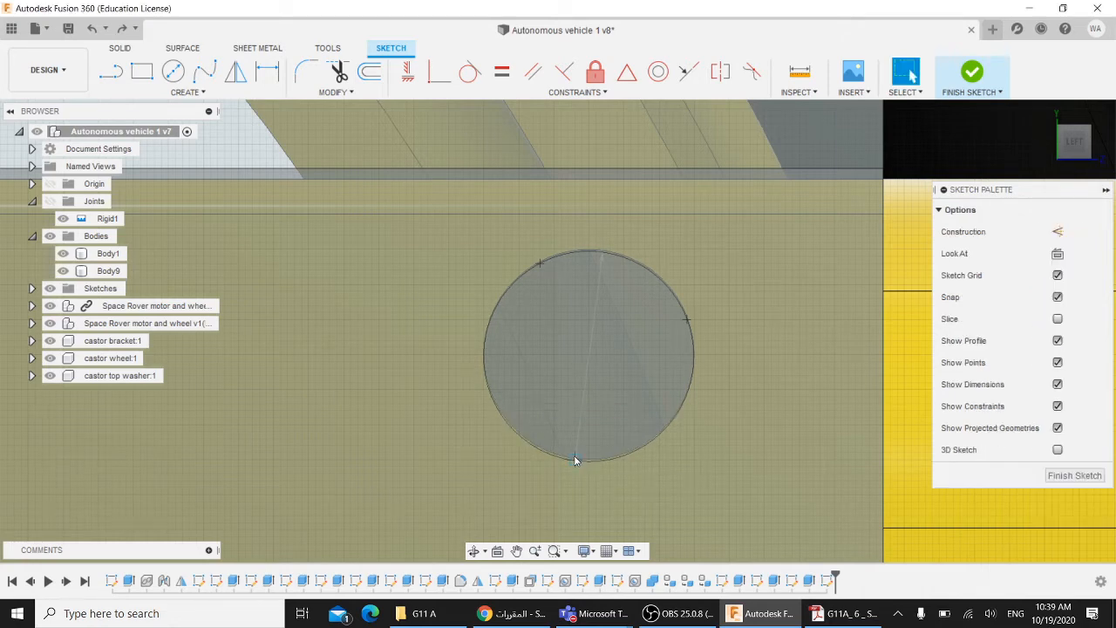
Apply a Concentric constraint between the edge of the motor's upper mounting hole and the 3 mm sketch circle
{"action": "scroll", "coordinate": [634, 356], "scroll_direction": "up", "scroll_amount": 5}
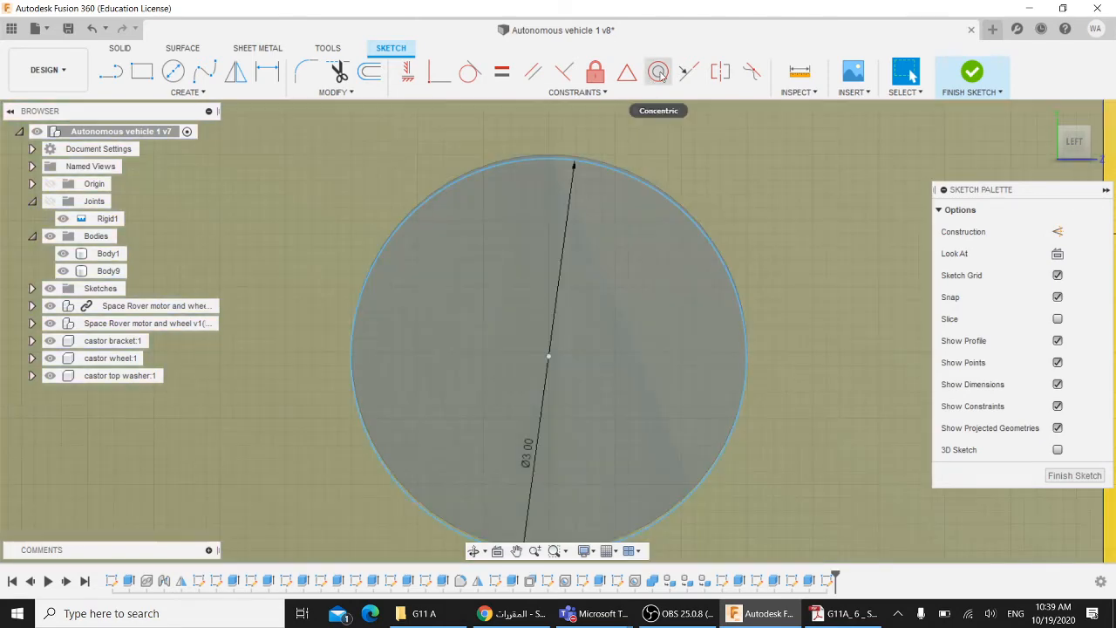
{"action": "scroll", "coordinate": [660, 112], "scroll_direction": "up", "scroll_amount": 2}
{"action": "left_click", "coordinate": [659, 75]}
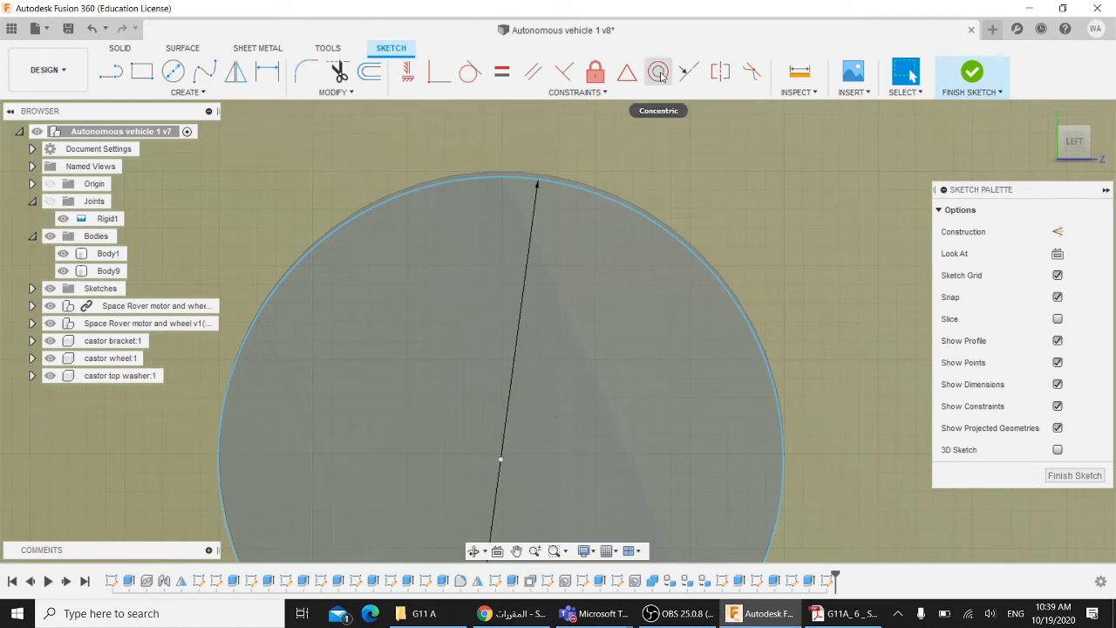
{"action": "left_click", "coordinate": [571, 184]}
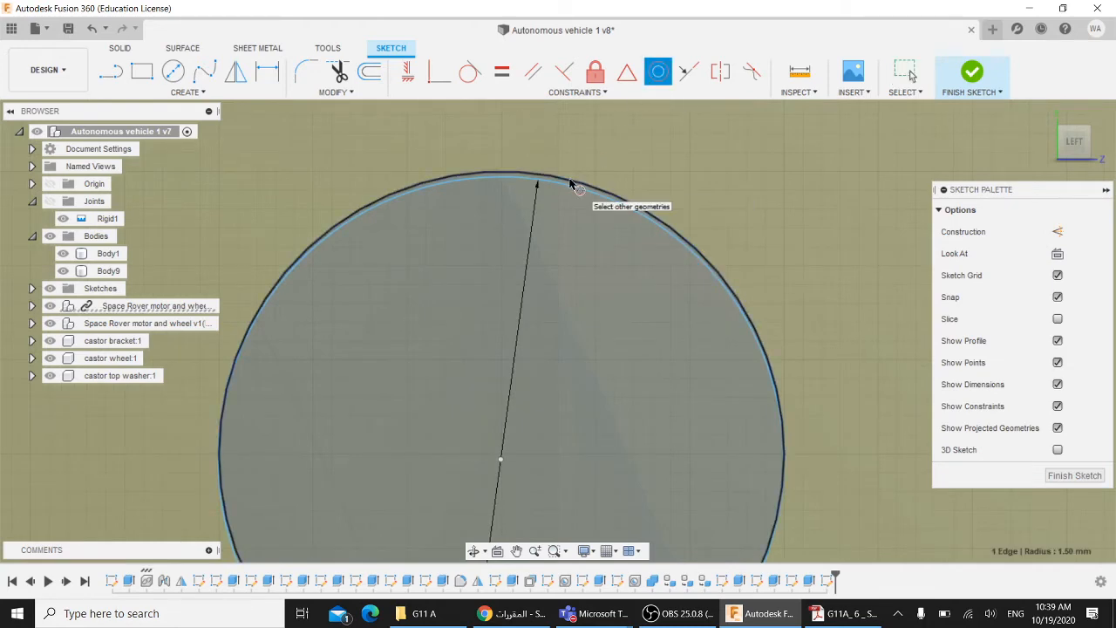
{"action": "left_click", "coordinate": [561, 185]}
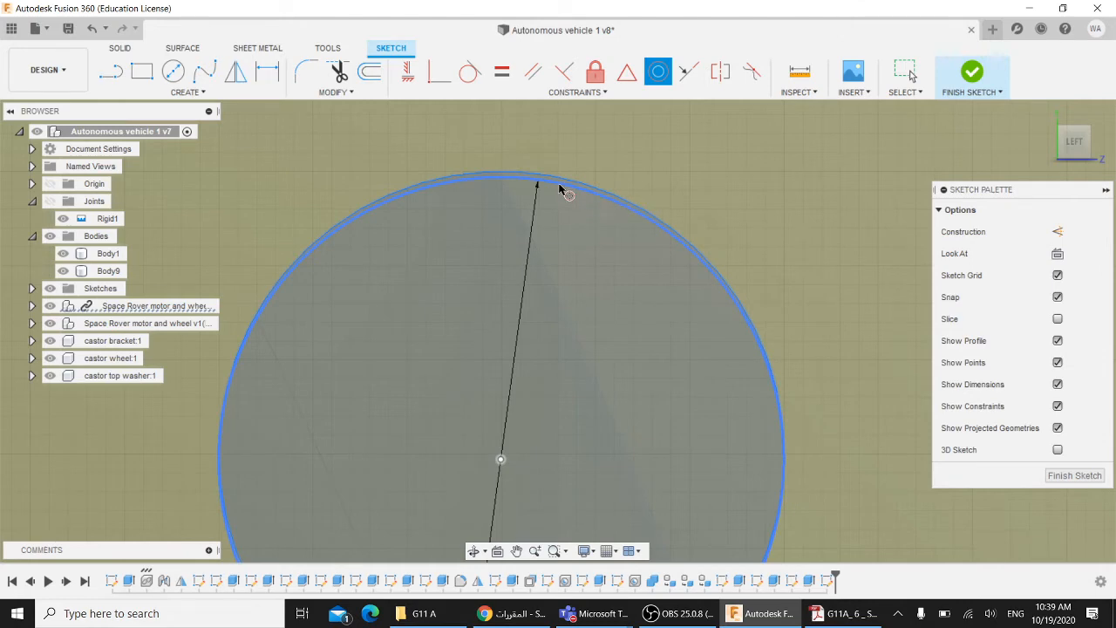
{"action": "key", "text": "Escape"}
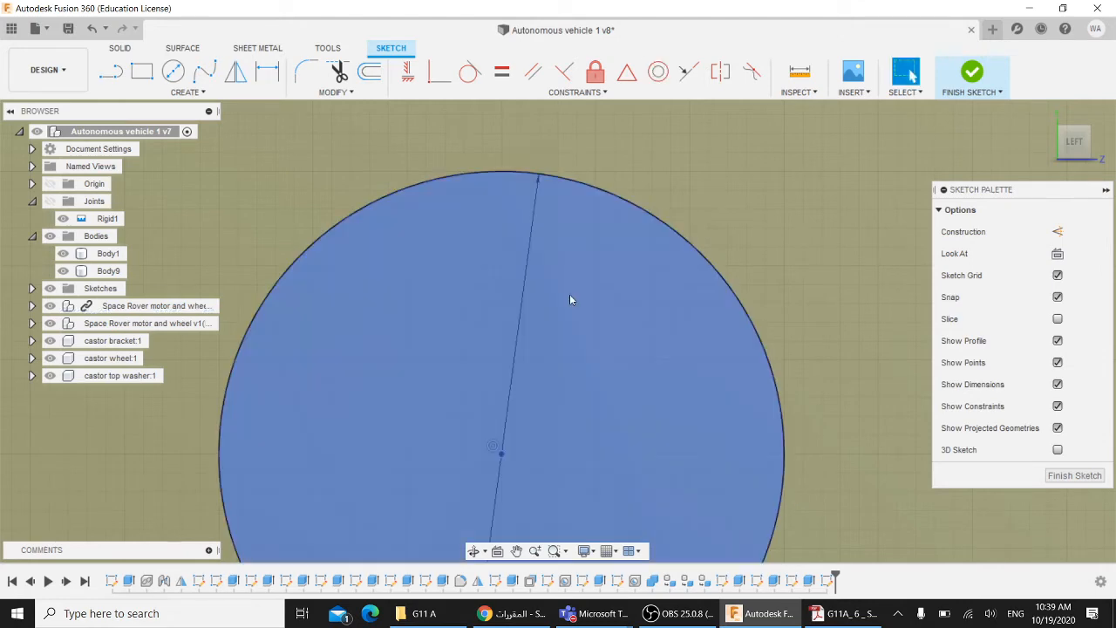
{"action": "mouse_move", "coordinate": [573, 299]}
{"action": "middle_mouse_down"}
{"action": "mouse_move", "coordinate": [615, 139]}
{"action": "mouse_move", "coordinate": [605, 258]}
{"action": "middle_mouse_up"}
{"action": "key", "text": "Escape"}
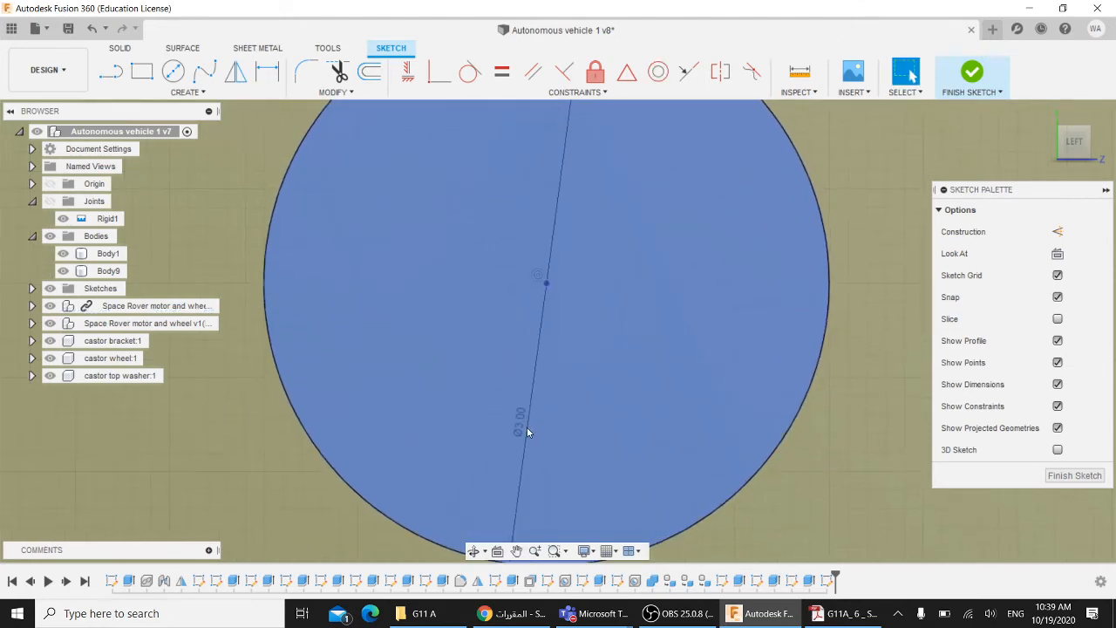
{"action": "scroll", "coordinate": [555, 422], "scroll_direction": "down", "scroll_amount": 3}
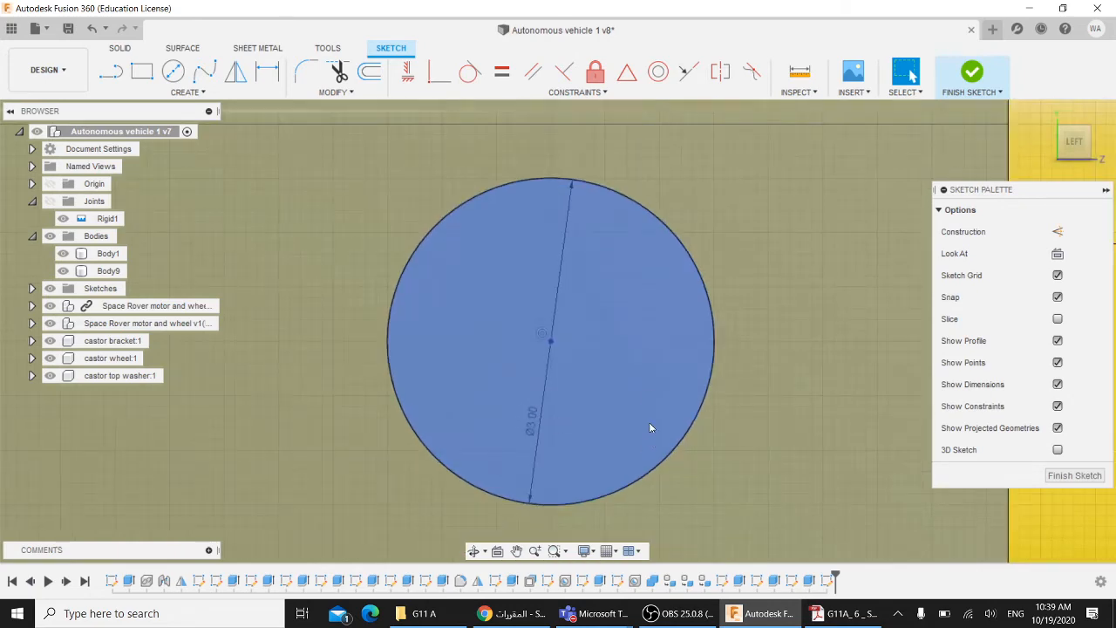
{"action": "middle_click_drag", "start_coordinate": [650, 427], "coordinate": [668, 294]}
{"action": "scroll", "coordinate": [675, 317], "scroll_direction": "down", "scroll_amount": 5}
{"action": "scroll", "coordinate": [680, 348], "scroll_direction": "down", "scroll_amount": 2}
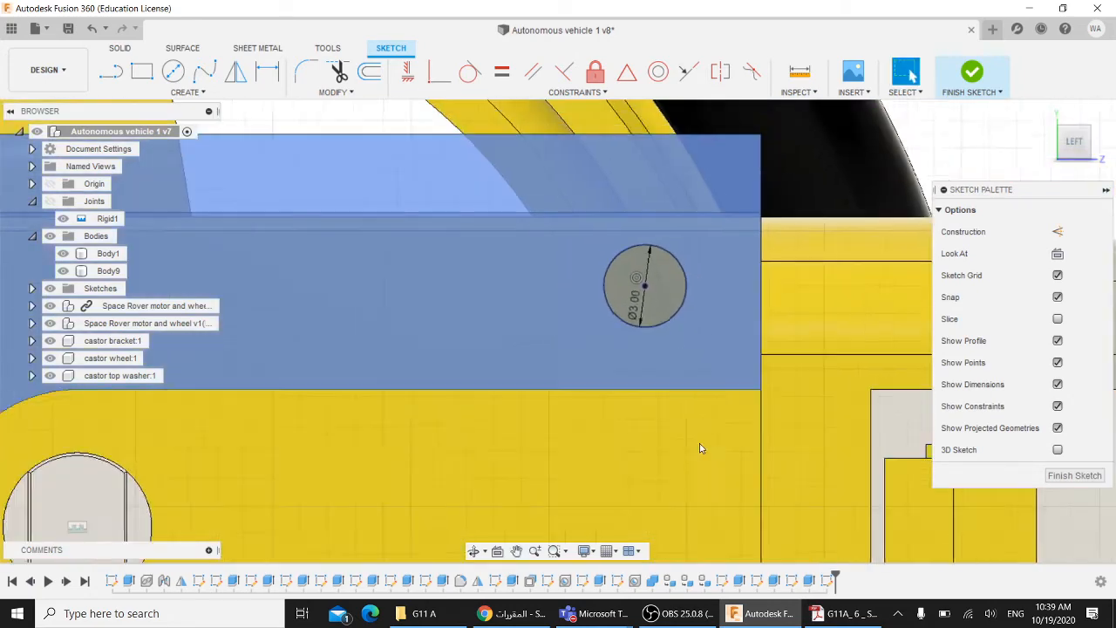
Draw a center diameter circle of 3 mm over the motor's lower mounting hole
{"action": "scroll", "coordinate": [700, 446], "scroll_direction": "down", "scroll_amount": 2}
{"action": "middle_click_drag", "start_coordinate": [700, 448], "coordinate": [697, 214]}
{"action": "scroll", "coordinate": [696, 218], "scroll_direction": "down", "scroll_amount": 3}
{"action": "scroll", "coordinate": [687, 380], "scroll_direction": "up", "scroll_amount": 5}
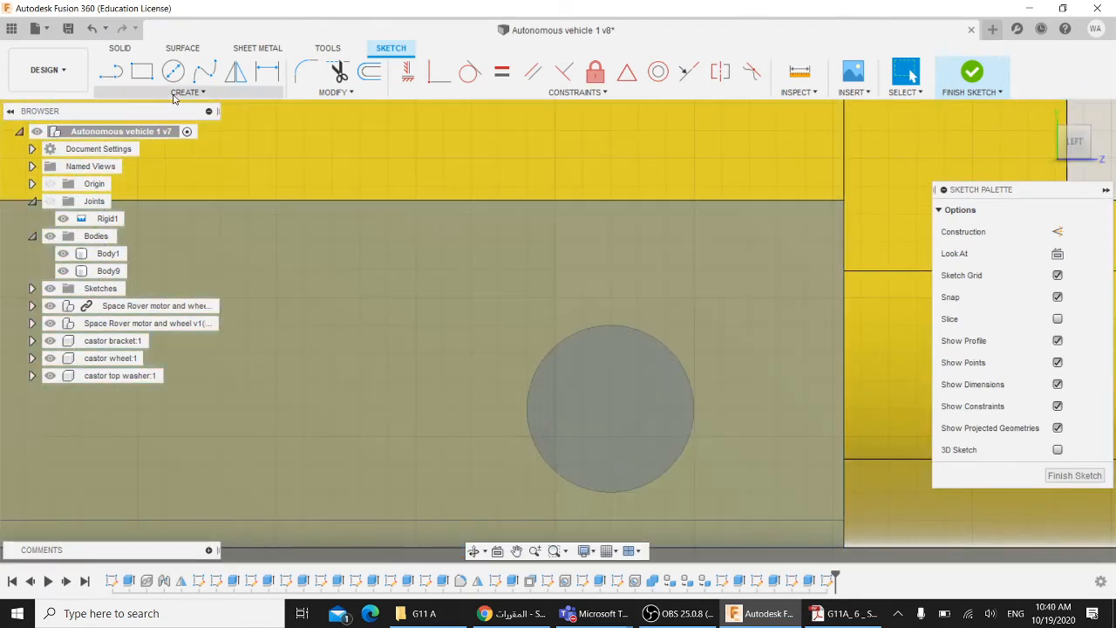
{"action": "left_click", "coordinate": [174, 94]}
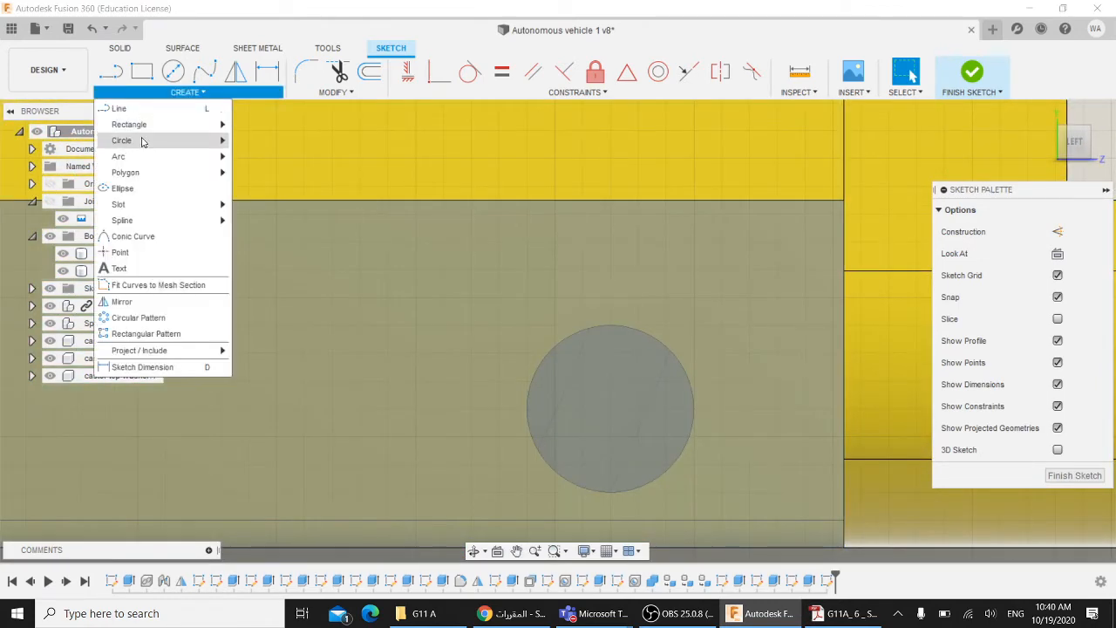
{"action": "mouse_move", "coordinate": [185, 142]}
{"action": "left_click", "coordinate": [275, 142]}
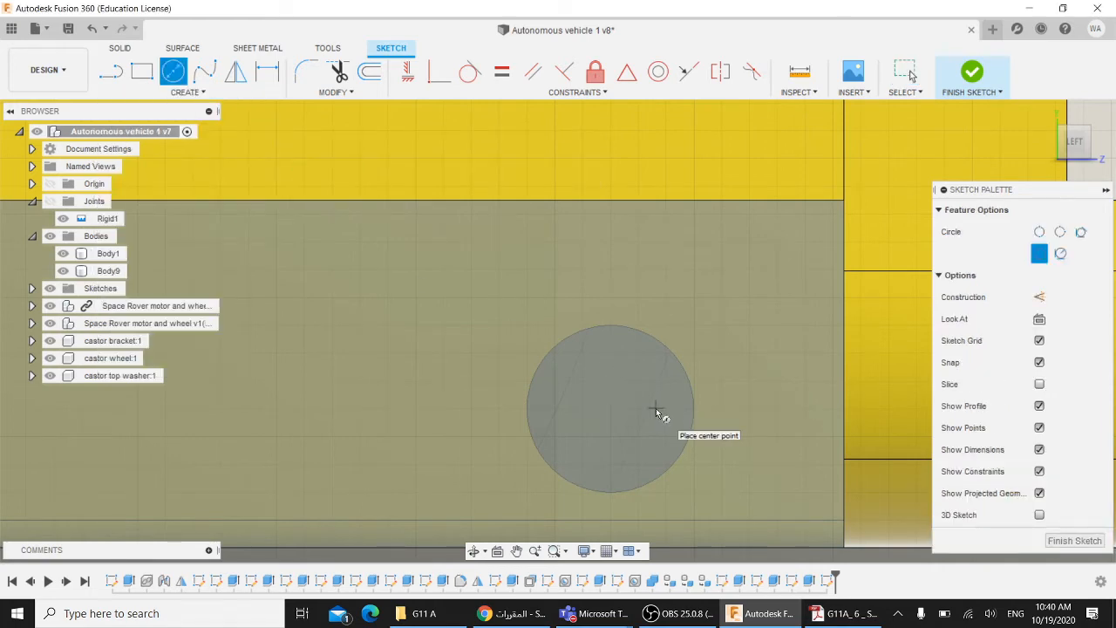
{"action": "left_click", "coordinate": [654, 408]}
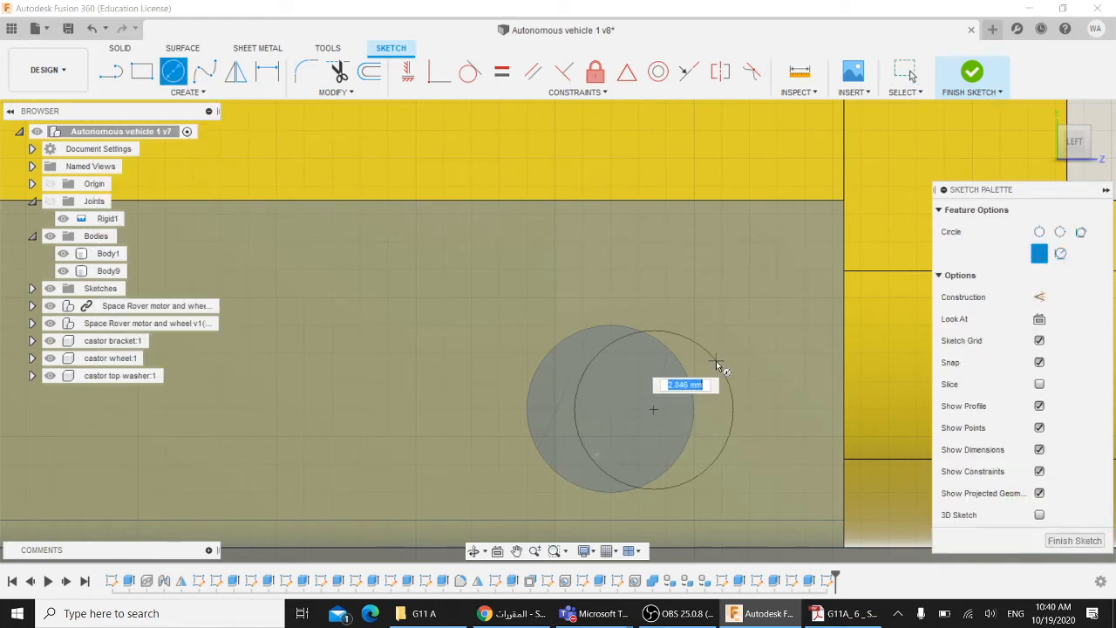
{"action": "type", "text": "3"}
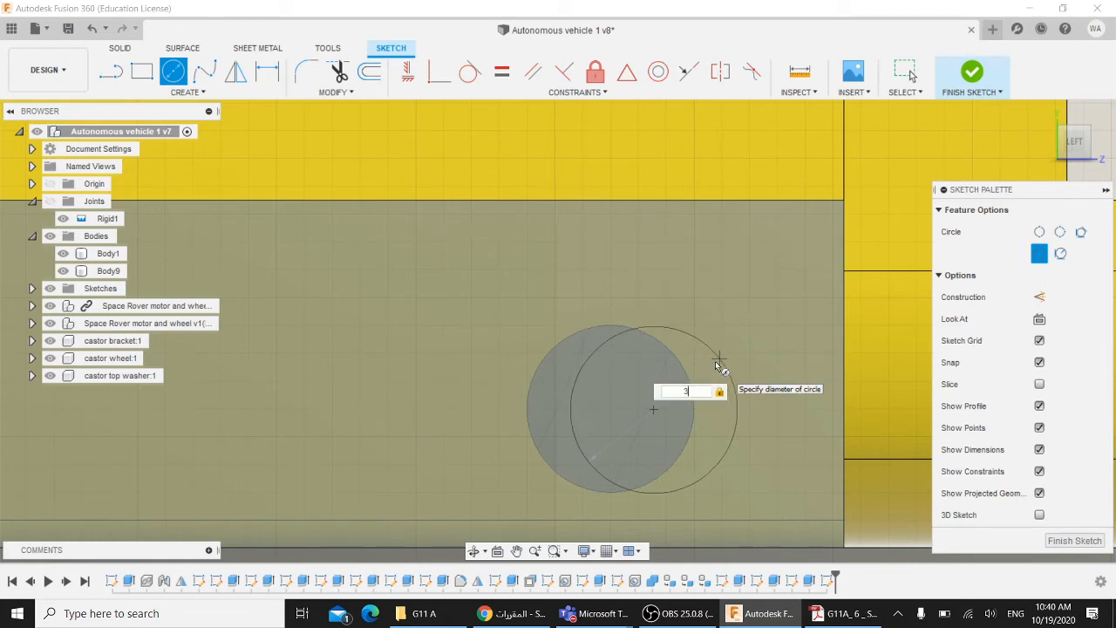
{"action": "key", "text": "Return"}
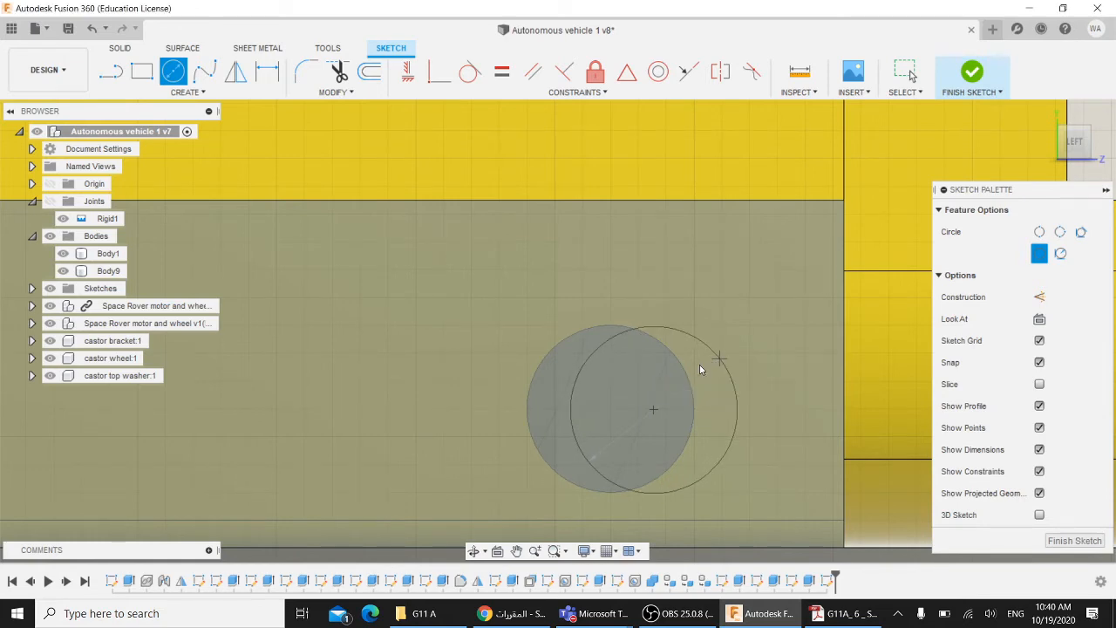
{"action": "key", "text": "Escape"}
Apply a Concentric constraint between the edge of the motor's lower mounting hole and the new 3 mm circle
{"action": "scroll", "coordinate": [697, 366], "scroll_direction": "up", "scroll_amount": 2}
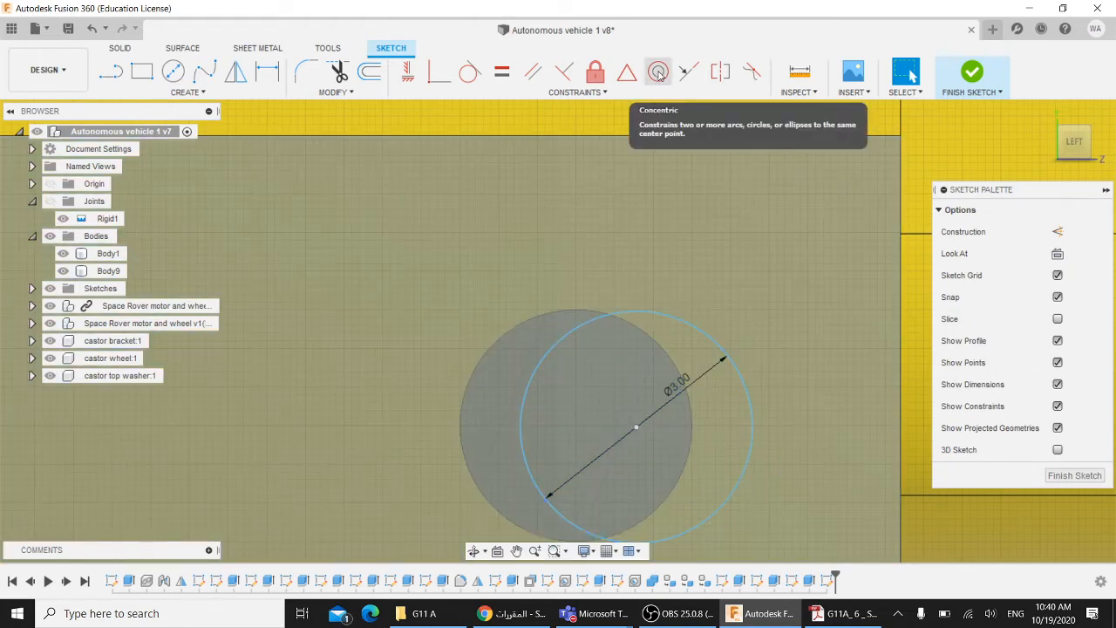
{"action": "left_click", "coordinate": [658, 72]}
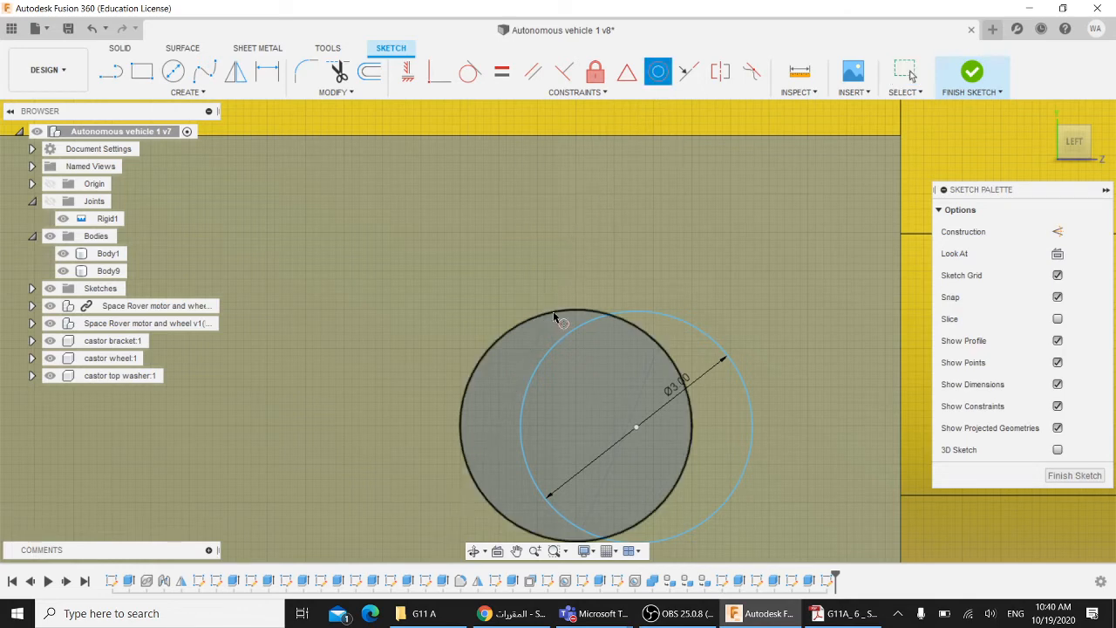
{"action": "left_click", "coordinate": [564, 318]}
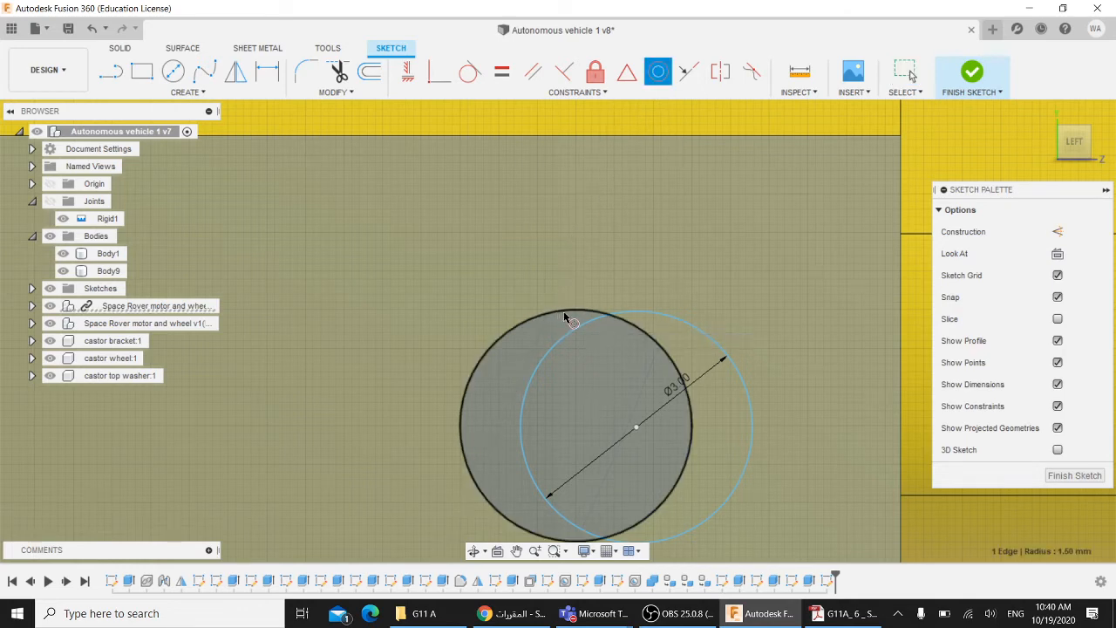
{"action": "left_click", "coordinate": [660, 320]}
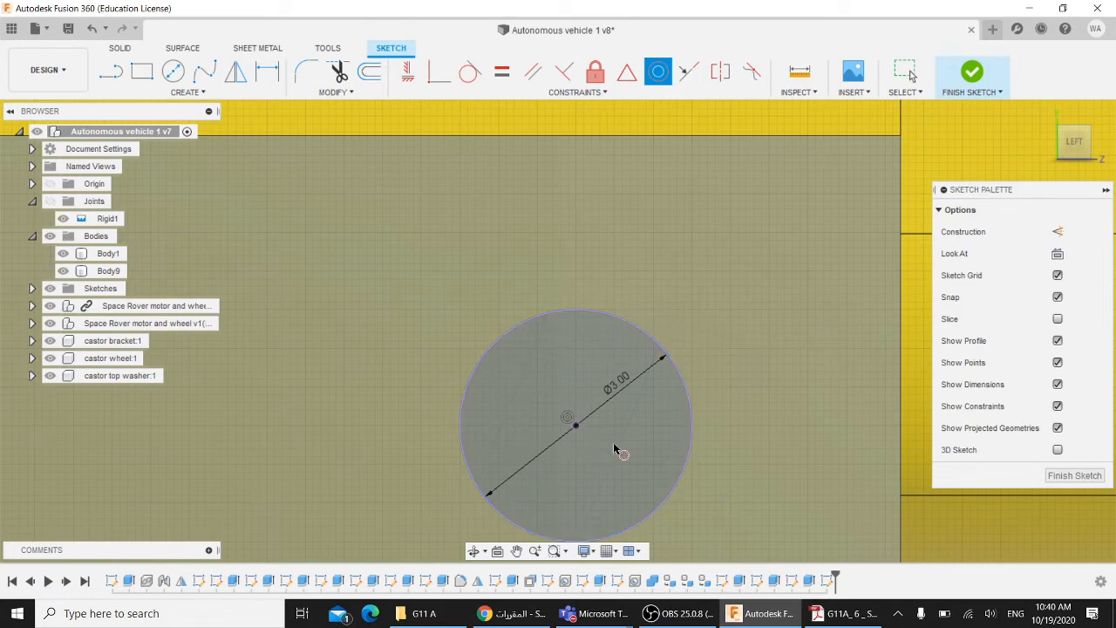
{"action": "middle_click_drag", "start_coordinate": [735, 383], "coordinate": [737, 301]}
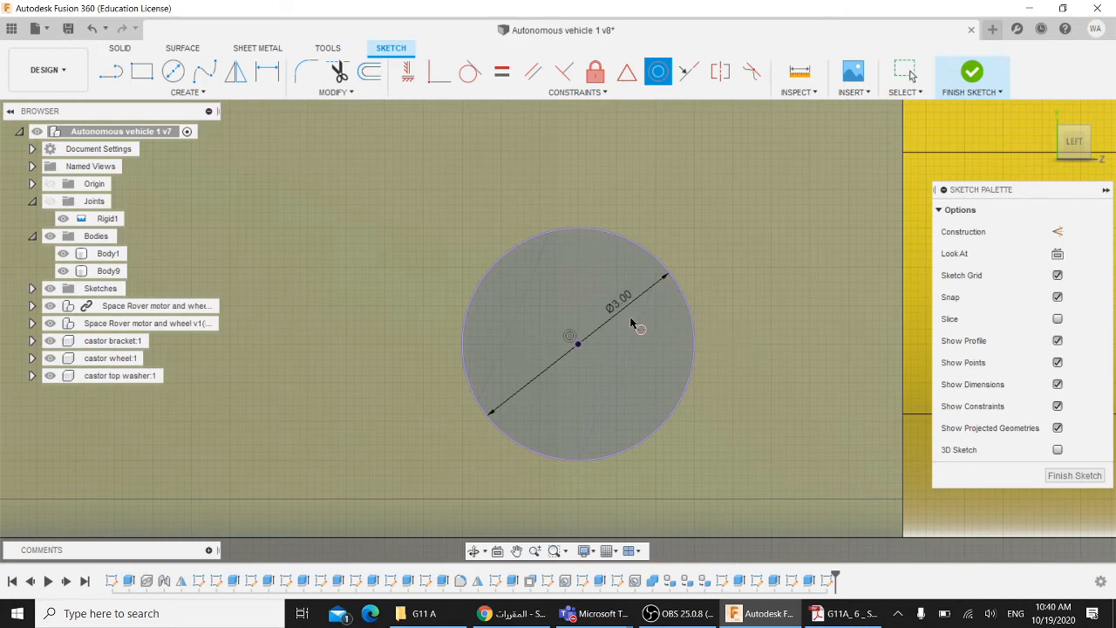
{"action": "key", "text": "Escape"}
Finish the sketch containing the two mounting-hole circles
{"action": "scroll", "coordinate": [651, 318], "scroll_direction": "down", "scroll_amount": 5}
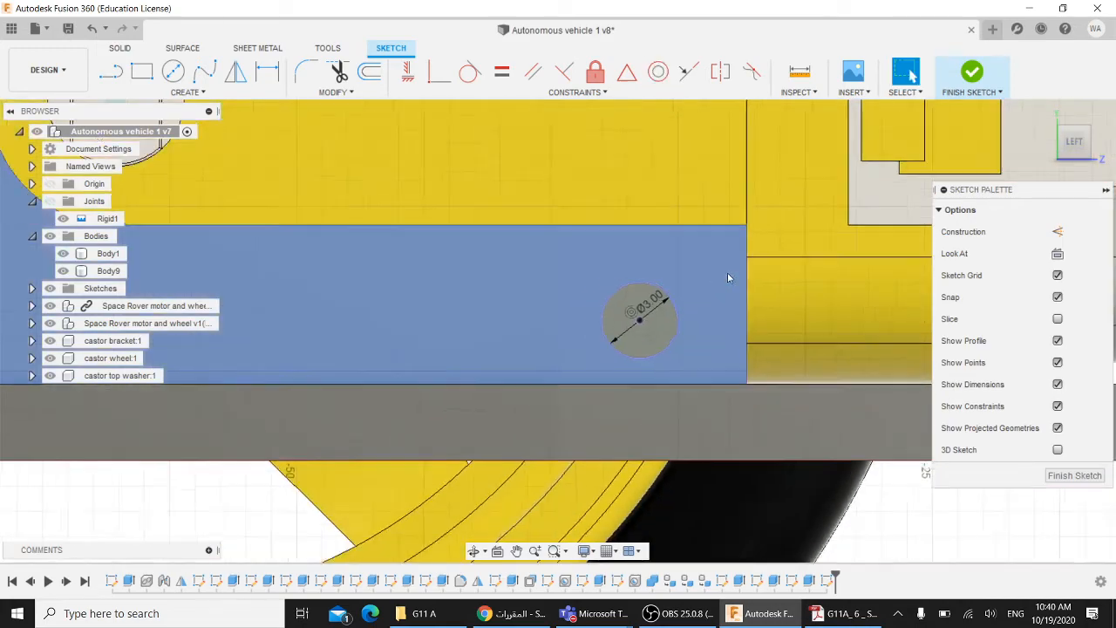
{"action": "mouse_move", "coordinate": [728, 277]}
{"action": "middle_mouse_down", "text": "shift"}
{"action": "mouse_move", "coordinate": [797, 246]}
{"action": "mouse_move", "coordinate": [783, 246]}
{"action": "mouse_move", "coordinate": [810, 256]}
{"action": "middle_mouse_up", "text": "shift"}
{"action": "scroll", "coordinate": [812, 257], "scroll_direction": "down", "scroll_amount": 3}
{"action": "scroll", "coordinate": [819, 264], "scroll_direction": "up", "scroll_amount": 2}
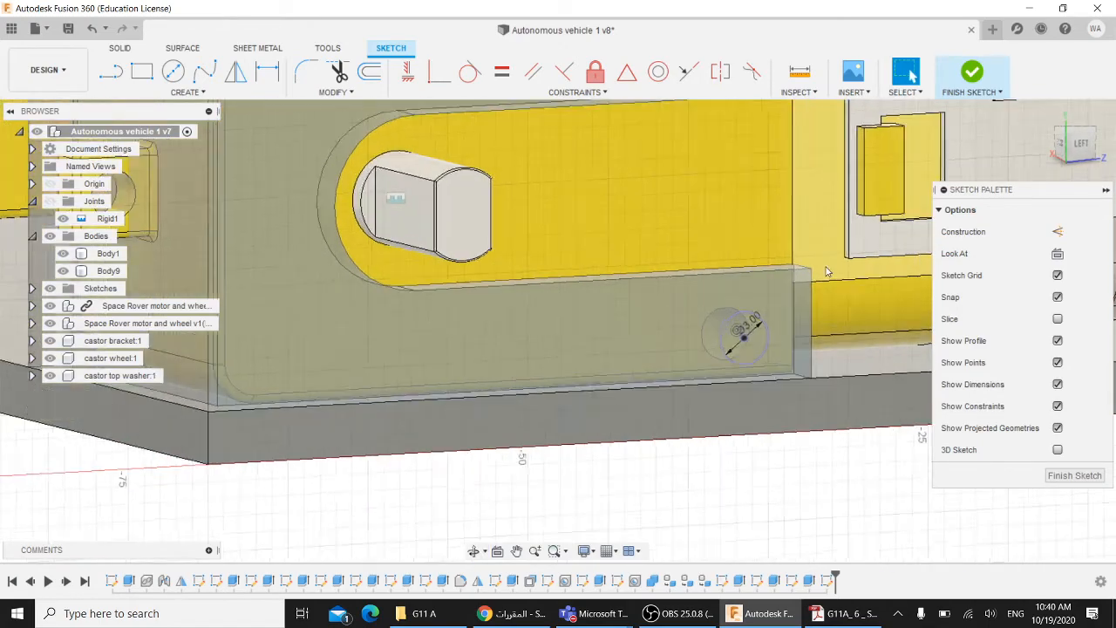
{"action": "left_click", "coordinate": [1078, 477]}
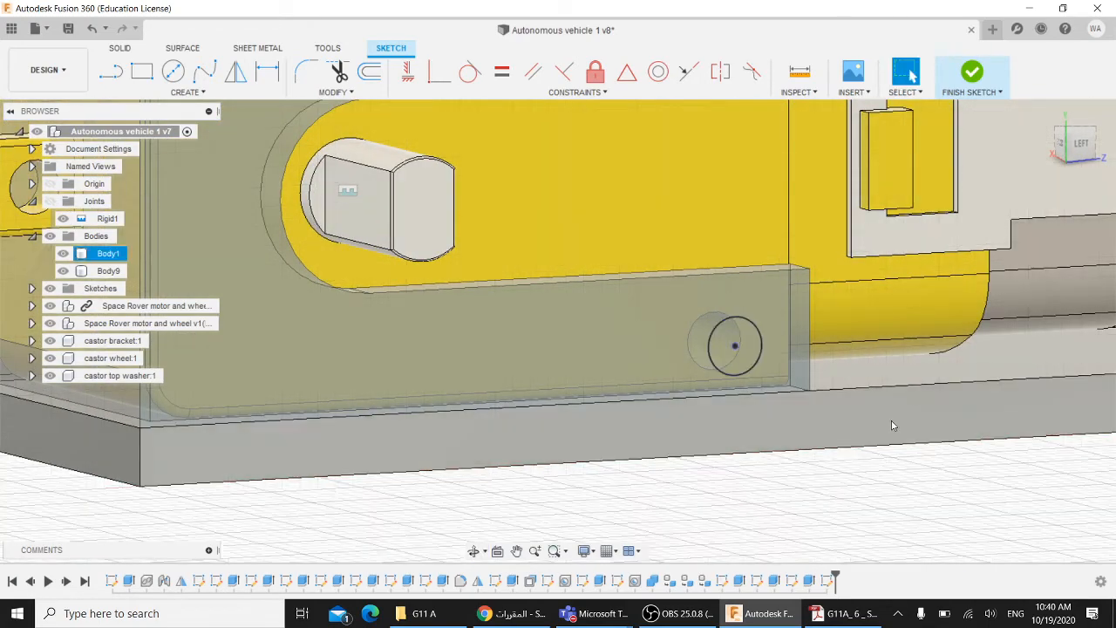
Extrude both 3 mm circles as a cut through Body9, with the extent To Object ending at the mount's opposite outer side face
{"action": "mouse_move", "coordinate": [860, 475]}
{"action": "middle_mouse_down", "text": "shift"}
{"action": "mouse_move", "coordinate": [862, 344]}
{"action": "mouse_move", "coordinate": [793, 166]}
{"action": "middle_mouse_up", "text": "shift"}
{"action": "left_click", "coordinate": [794, 166]}
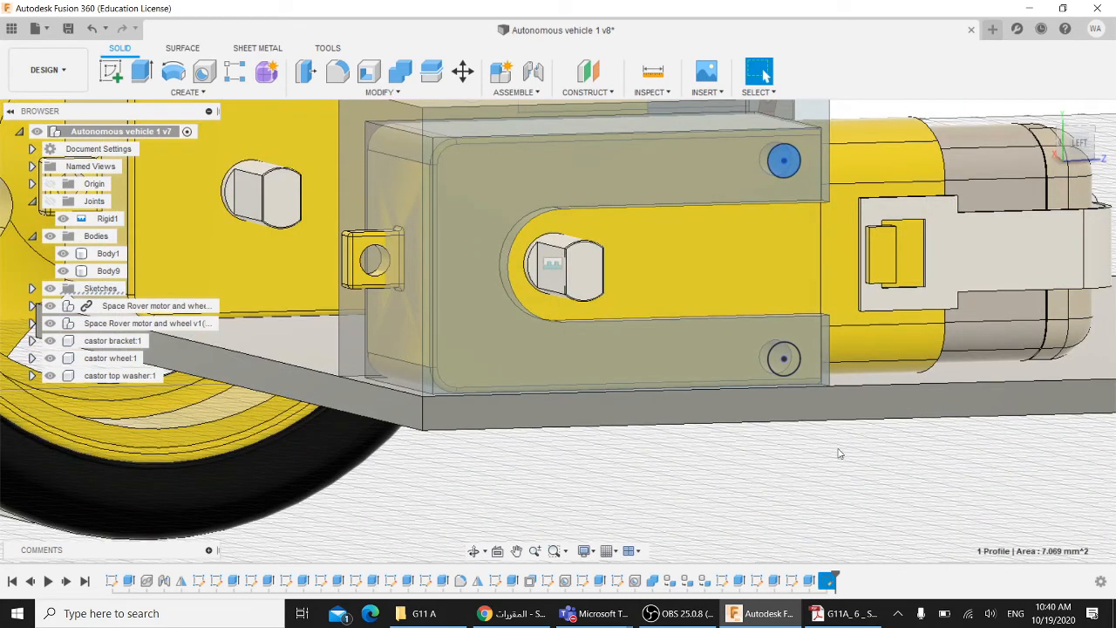
{"action": "left_click", "coordinate": [142, 71]}
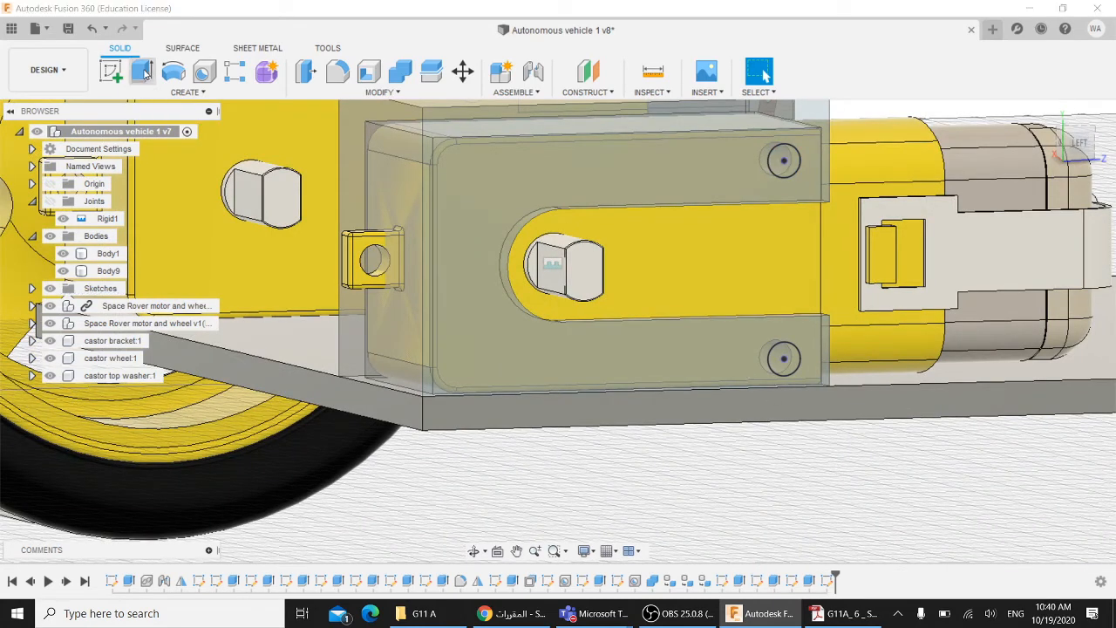
{"action": "left_click", "coordinate": [784, 160]}
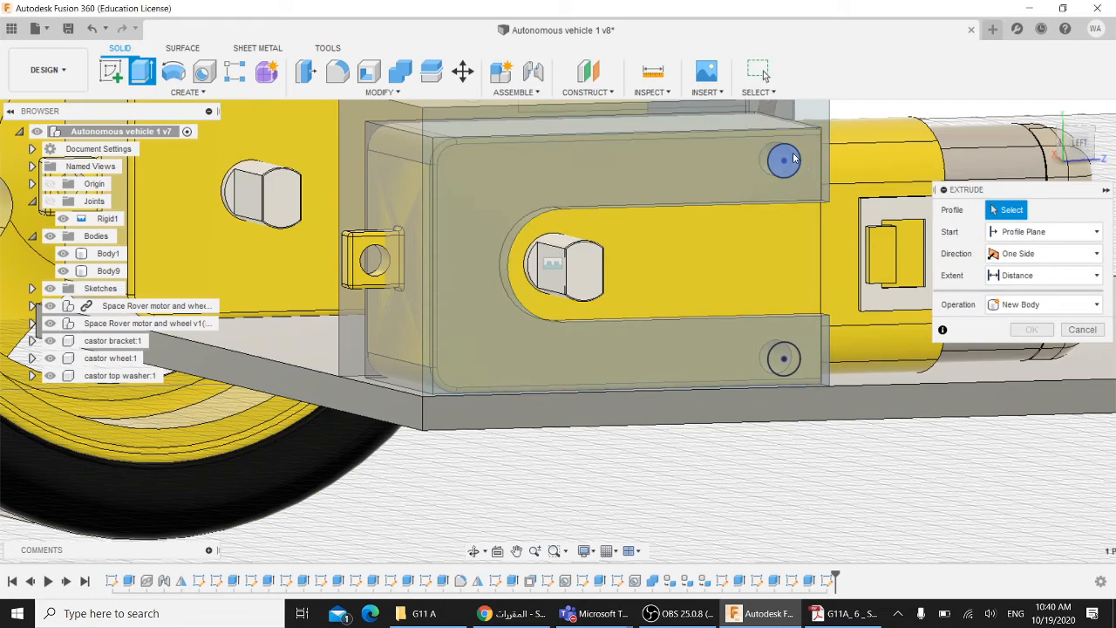
{"action": "left_click", "coordinate": [784, 359]}
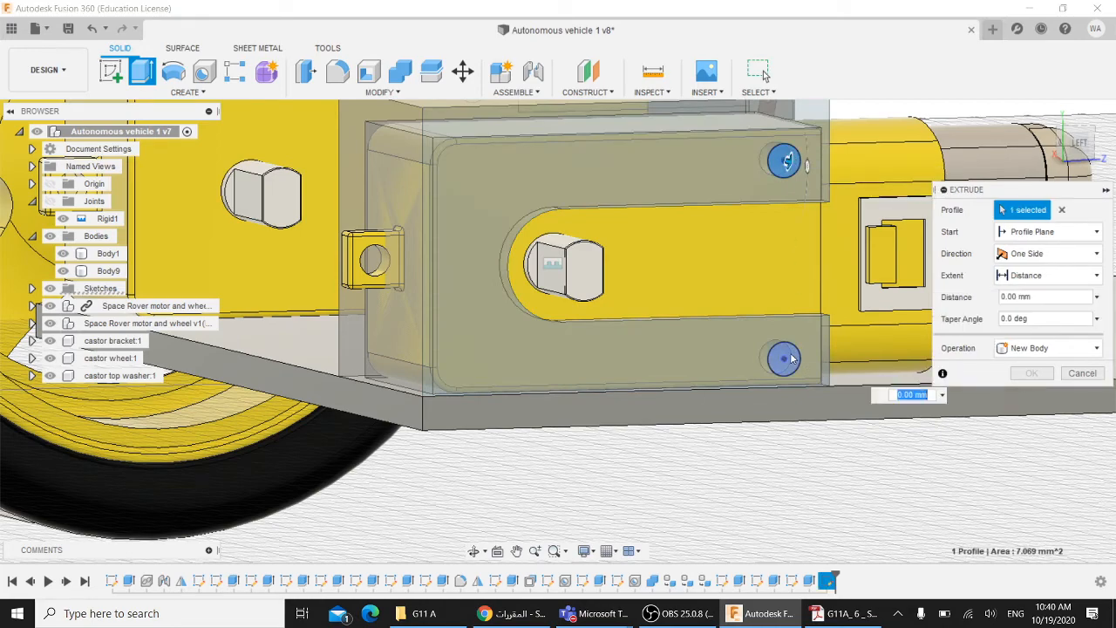
{"action": "middle_click_drag", "start_coordinate": [795, 364], "coordinate": [770, 367], "text": "shift"}
{"action": "middle_click_drag", "start_coordinate": [939, 460], "coordinate": [955, 434], "text": "shift"}
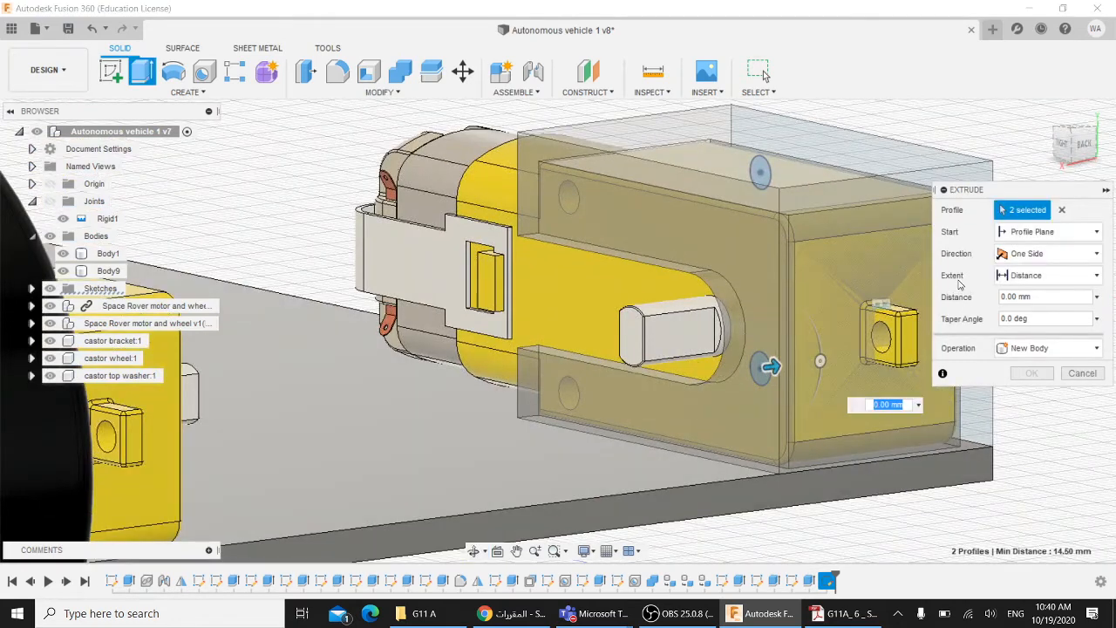
{"action": "left_click", "coordinate": [1045, 275]}
{"action": "left_click", "coordinate": [1029, 306]}
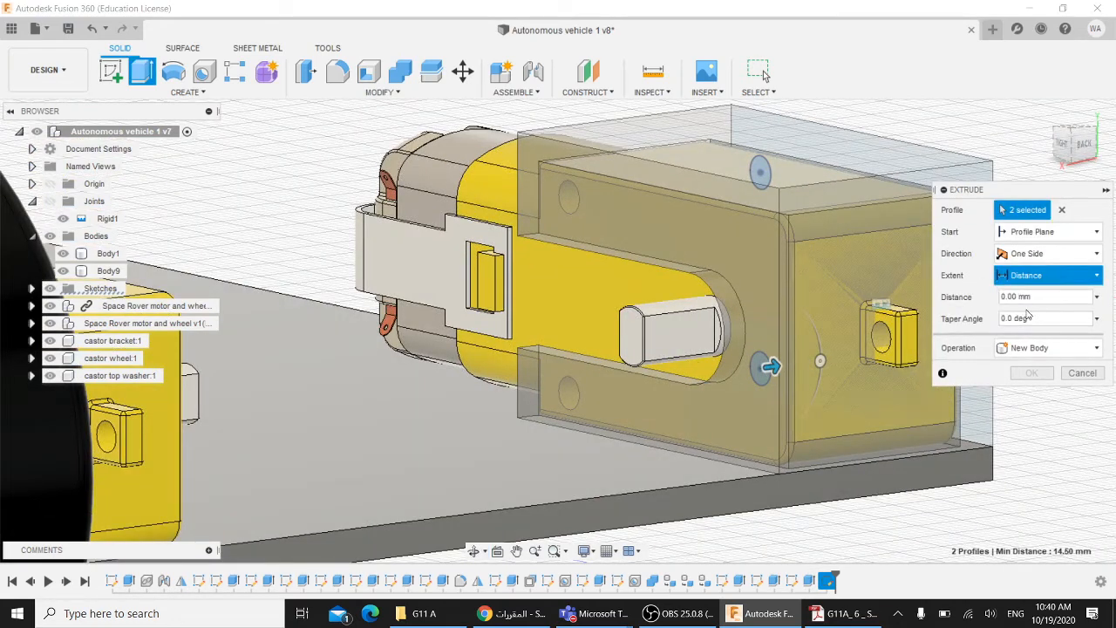
{"action": "left_click", "coordinate": [558, 199]}
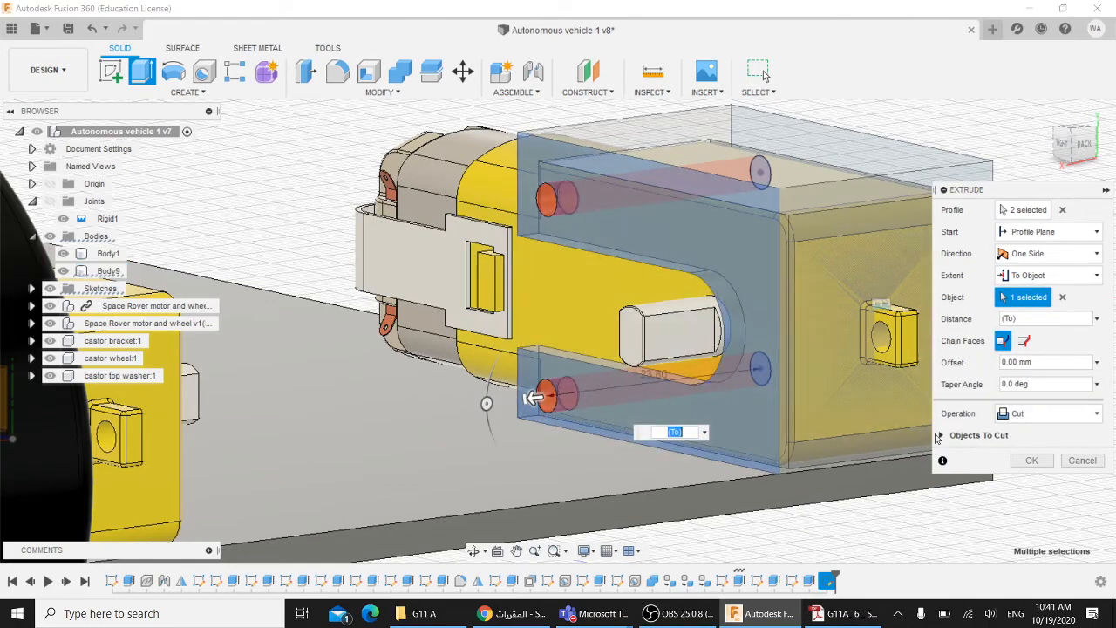
{"action": "left_click", "coordinate": [942, 436]}
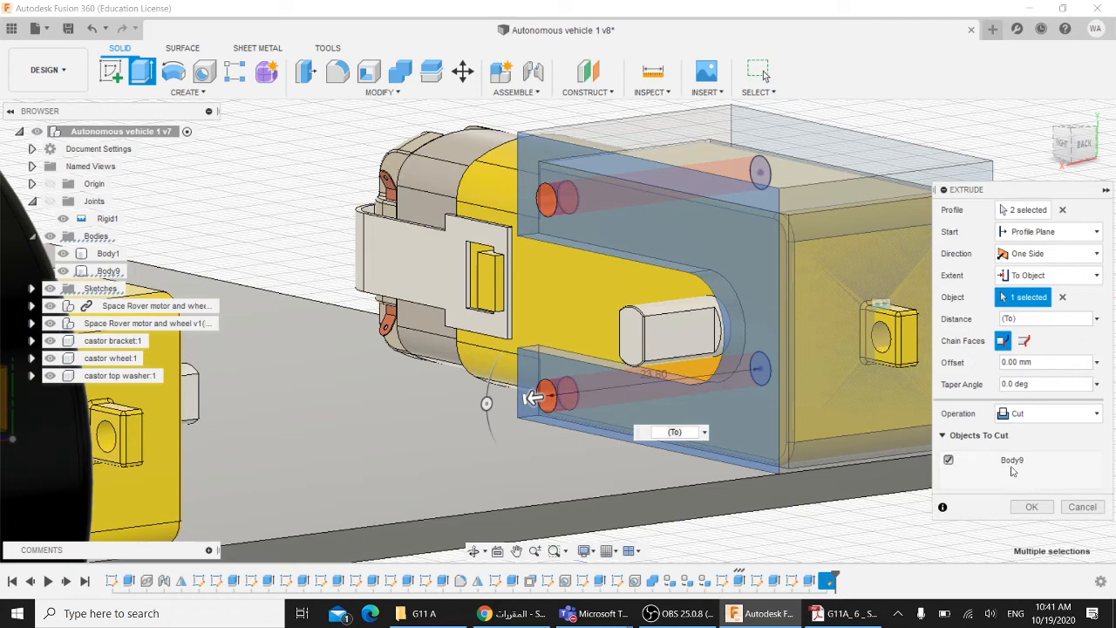
{"action": "left_click", "coordinate": [1031, 509]}
Examine the side holes cut through the motor mount and the motor's rear tab inside its back wall
{"action": "middle_click_drag", "start_coordinate": [1044, 318], "coordinate": [795, 332], "text": "shift"}
{"action": "middle_click_drag", "start_coordinate": [686, 228], "coordinate": [672, 215], "text": "shift"}
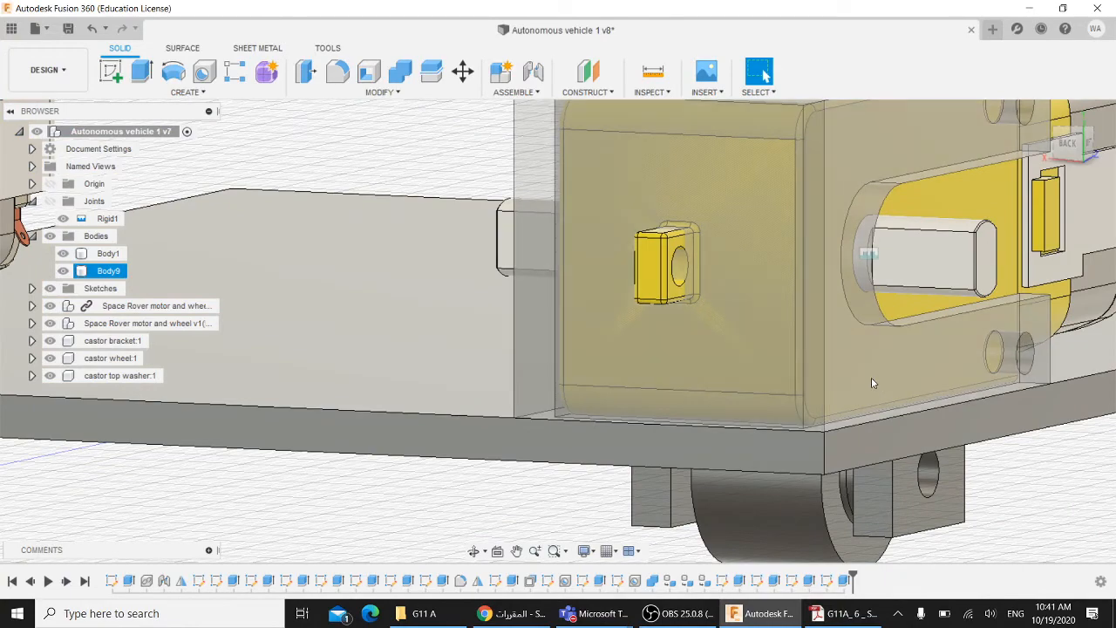
{"action": "middle_click_drag", "start_coordinate": [929, 464], "coordinate": [773, 431], "text": "shift"}
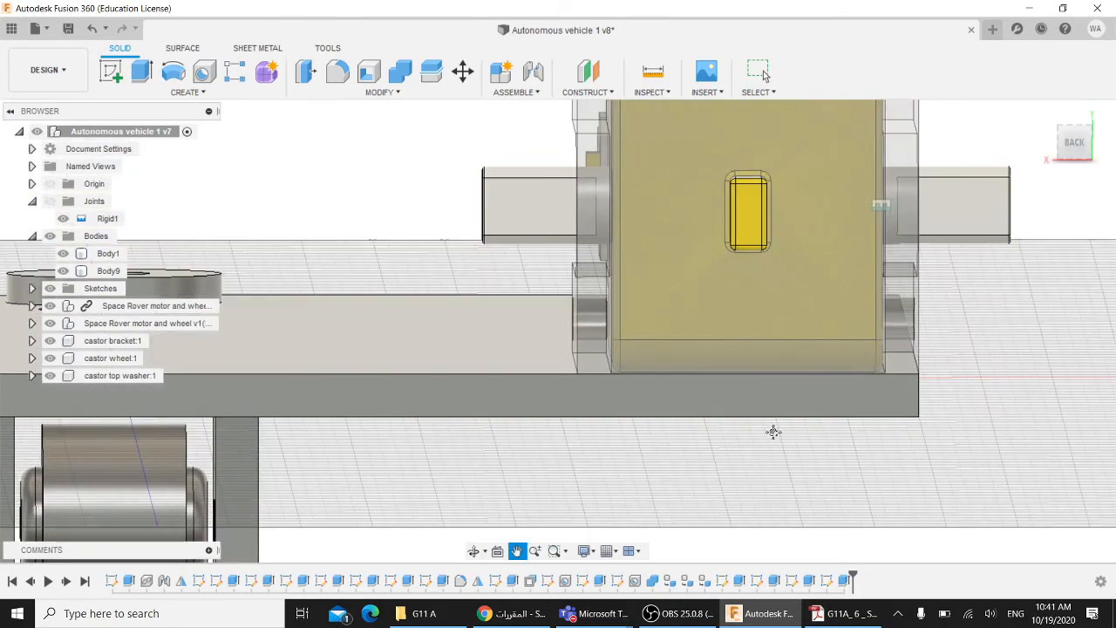
{"action": "middle_click_drag", "start_coordinate": [1008, 311], "coordinate": [983, 375]}
{"action": "scroll", "coordinate": [958, 376], "scroll_direction": "up", "scroll_amount": 1}
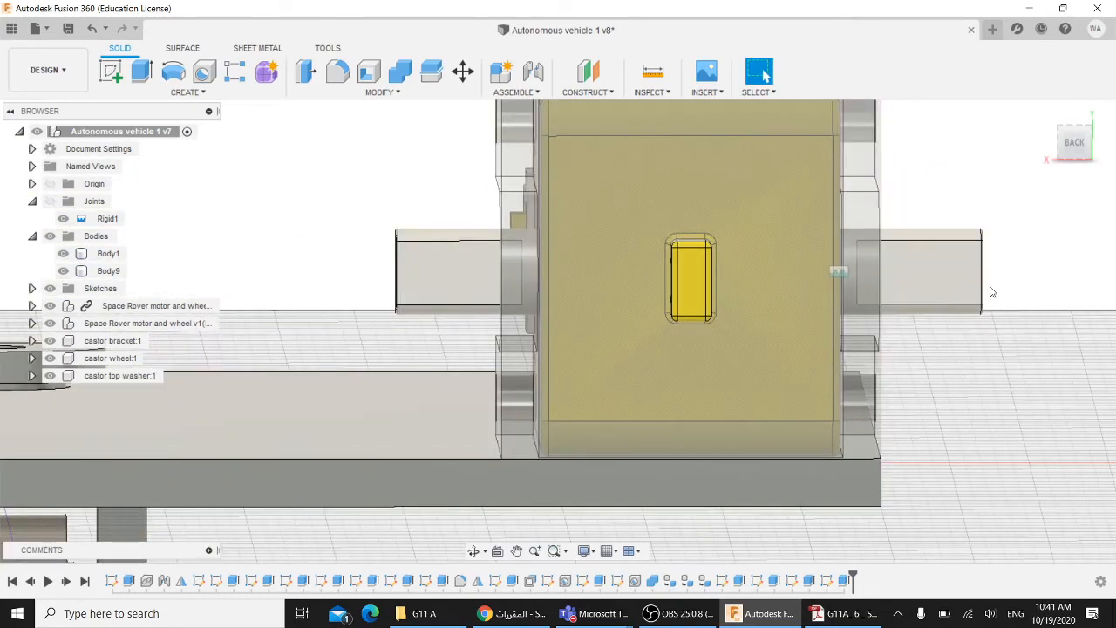
{"action": "middle_click_drag", "start_coordinate": [962, 172], "coordinate": [816, 287], "text": "shift"}
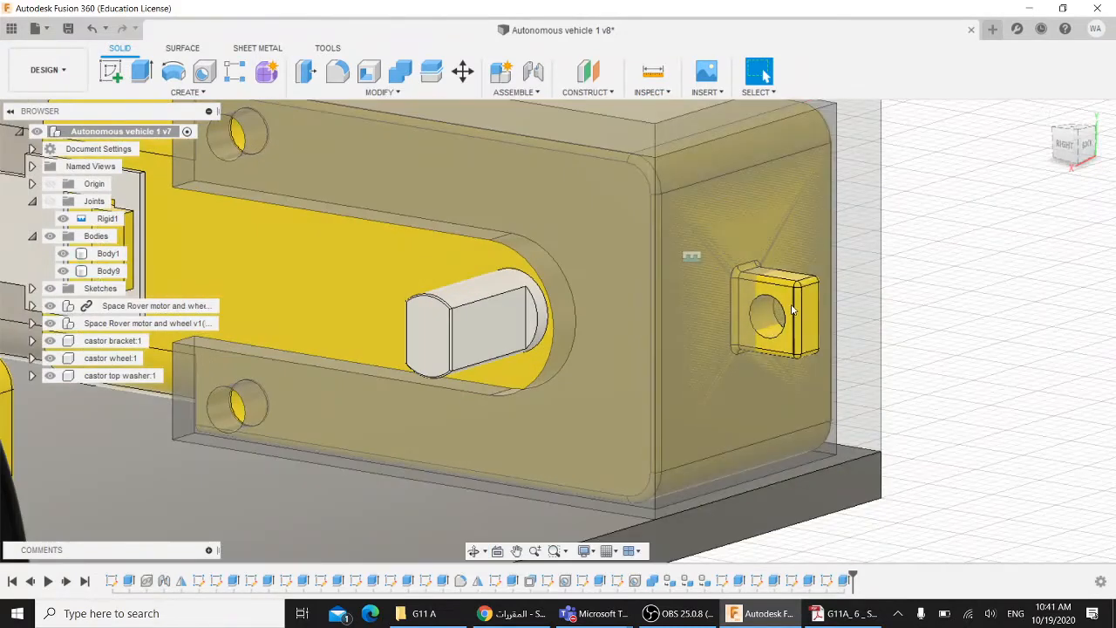
{"action": "left_click", "coordinate": [769, 268]}
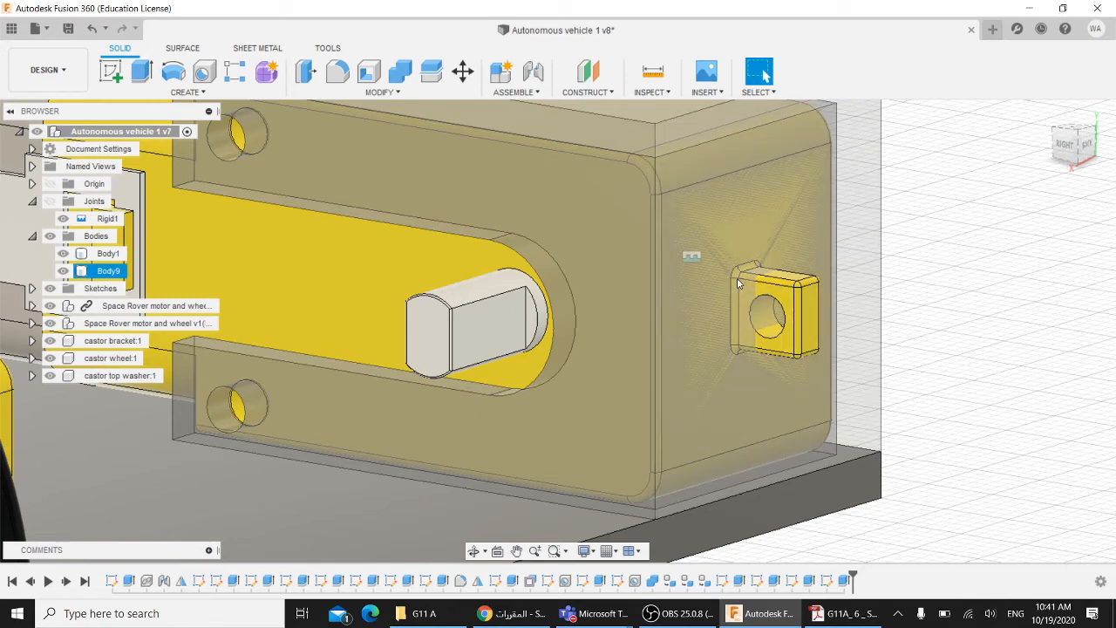
{"action": "middle_click_drag", "start_coordinate": [920, 290], "coordinate": [913, 287], "text": "shift"}
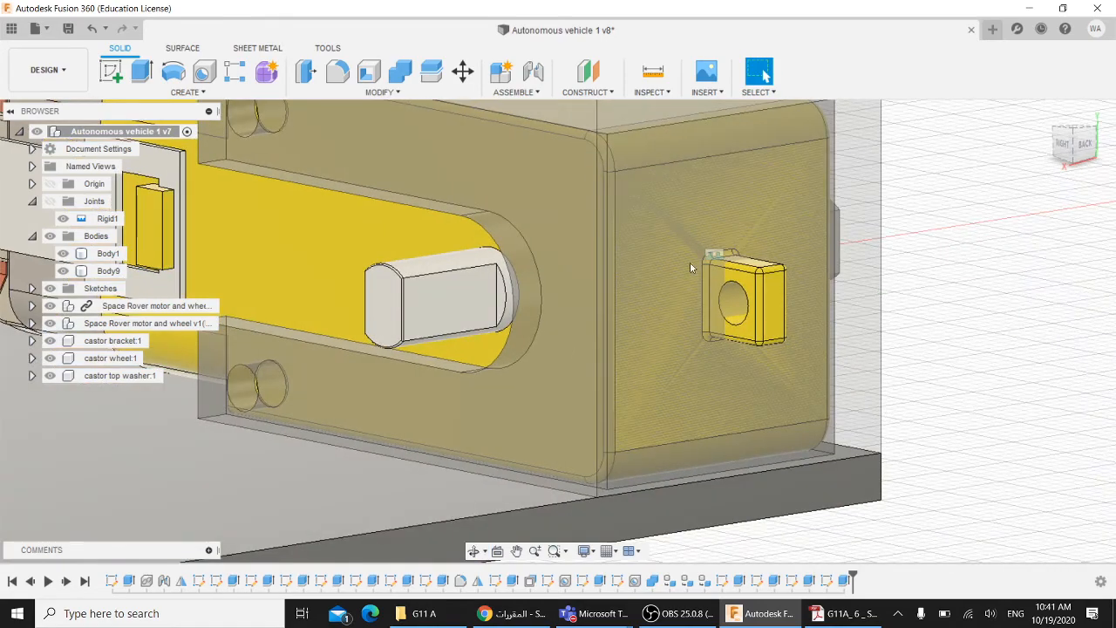
{"action": "scroll", "coordinate": [685, 227], "scroll_direction": "down", "scroll_amount": 2}
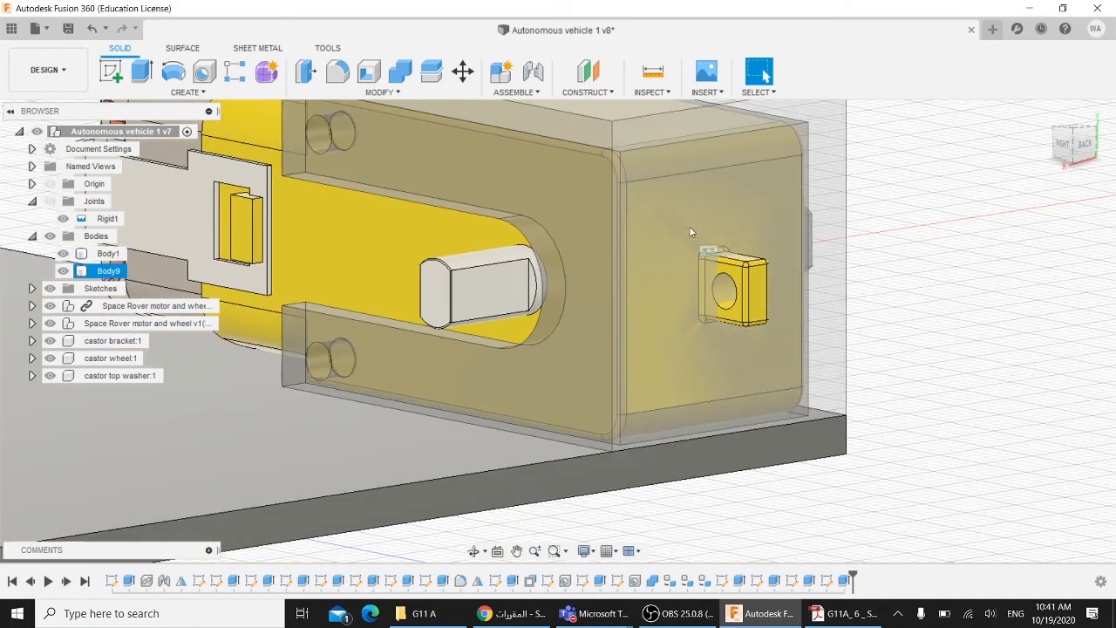
{"action": "middle_click_drag", "start_coordinate": [904, 150], "coordinate": [918, 199]}
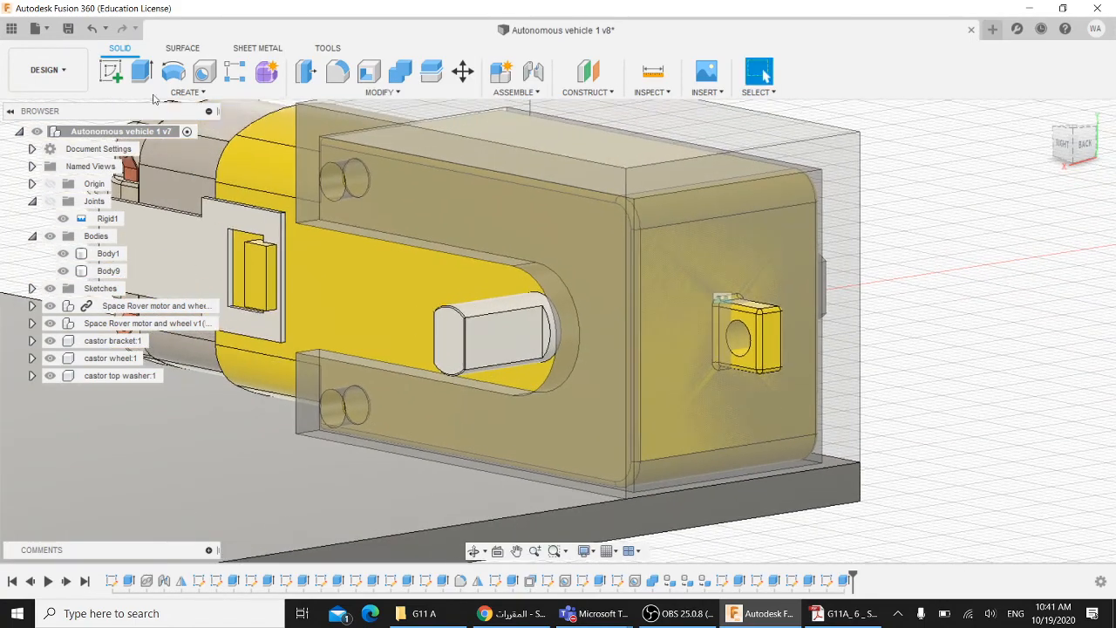
Sketch a 9 mm diameter circle on the motor mount's back face, centred on the motor's rear tab, and finish the sketch
{"action": "left_click", "coordinate": [110, 72]}
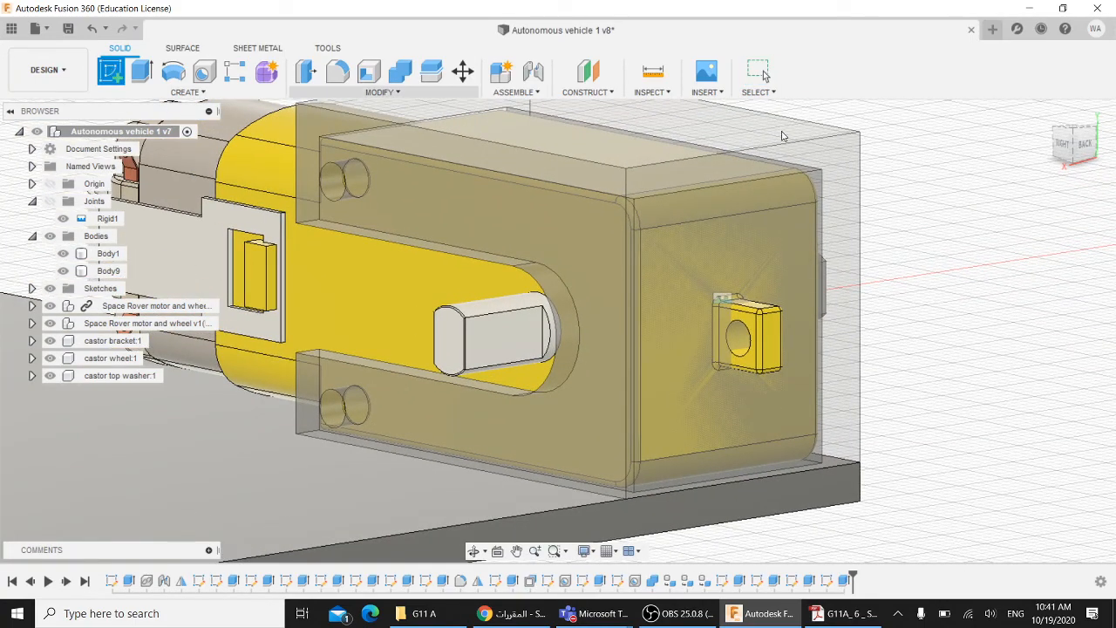
{"action": "left_click", "coordinate": [837, 152]}
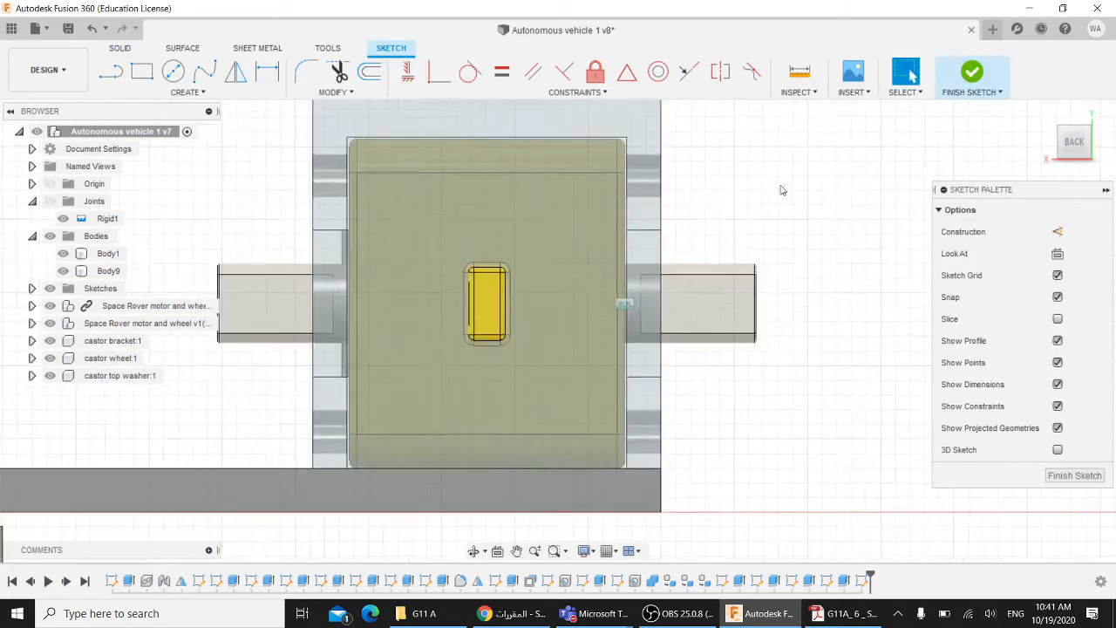
{"action": "left_click", "coordinate": [189, 93]}
{"action": "mouse_move", "coordinate": [126, 142]}
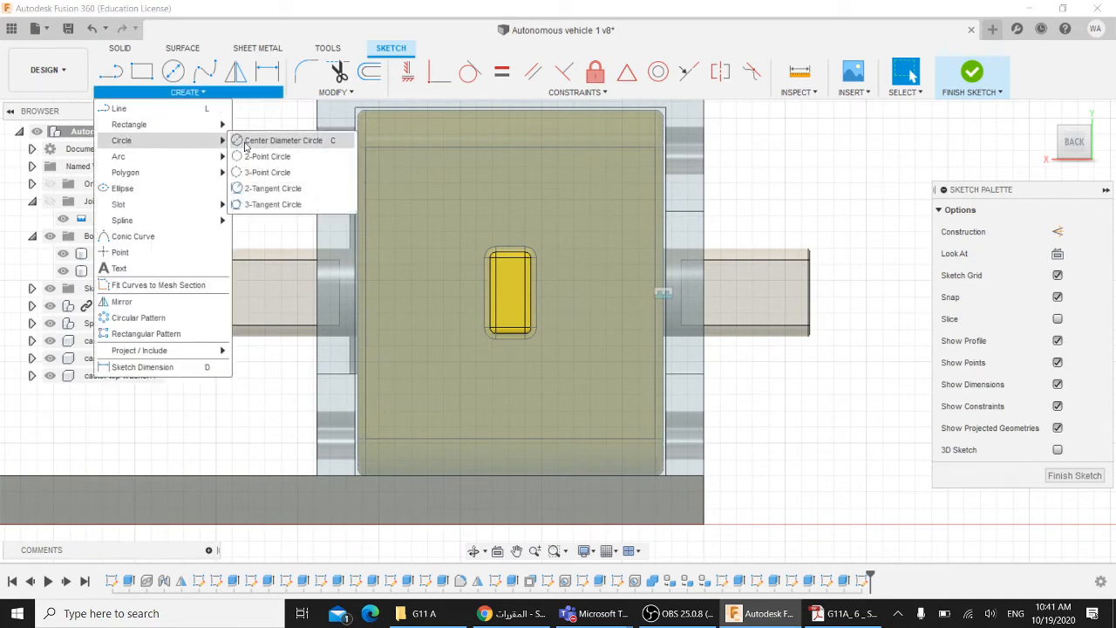
{"action": "left_click", "coordinate": [272, 143]}
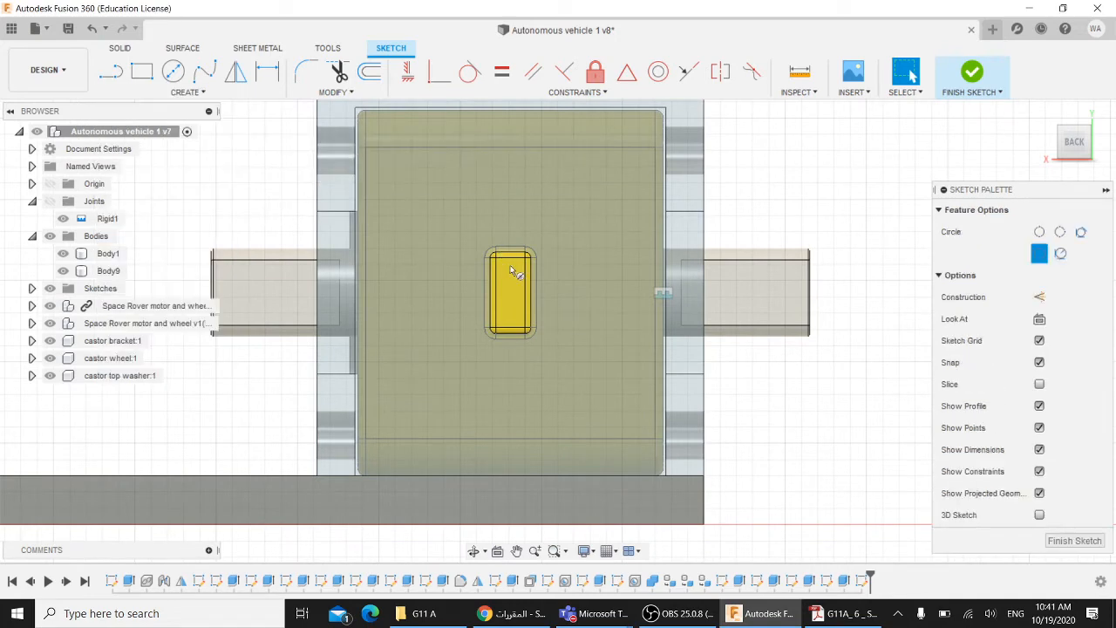
{"action": "scroll", "coordinate": [523, 311], "scroll_direction": "up", "scroll_amount": 1}
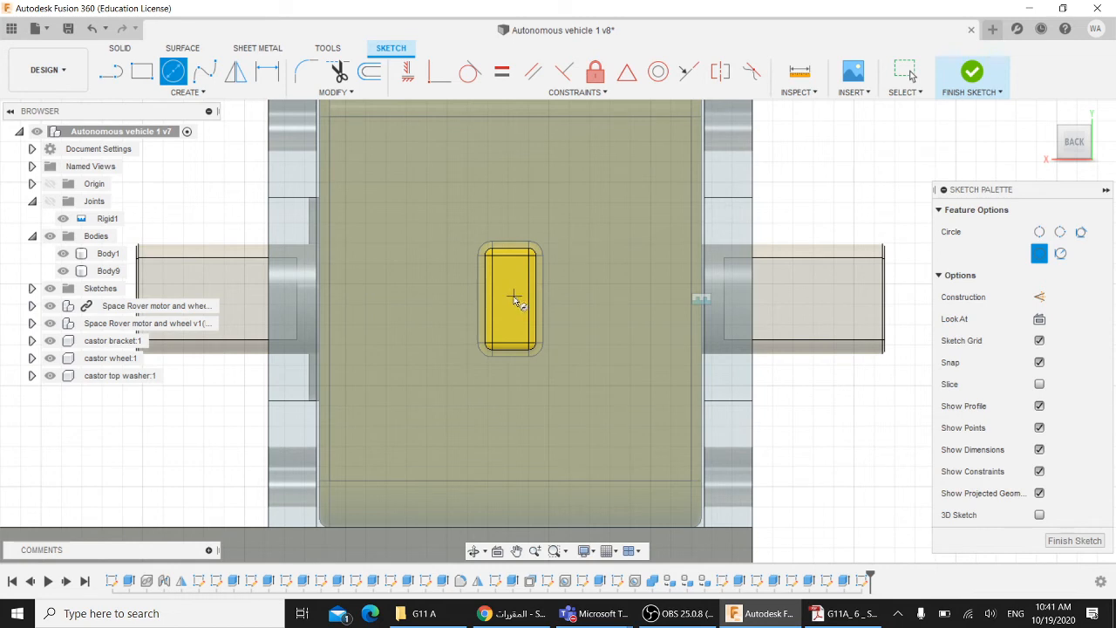
{"action": "scroll", "coordinate": [514, 304], "scroll_direction": "up", "scroll_amount": 1}
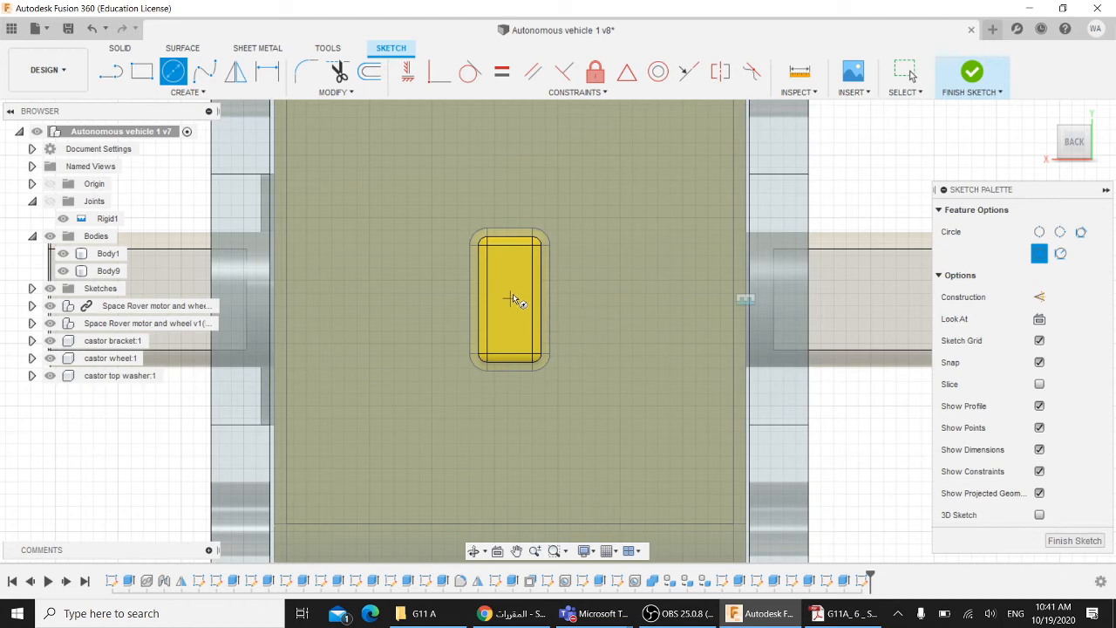
{"action": "left_click", "coordinate": [510, 298]}
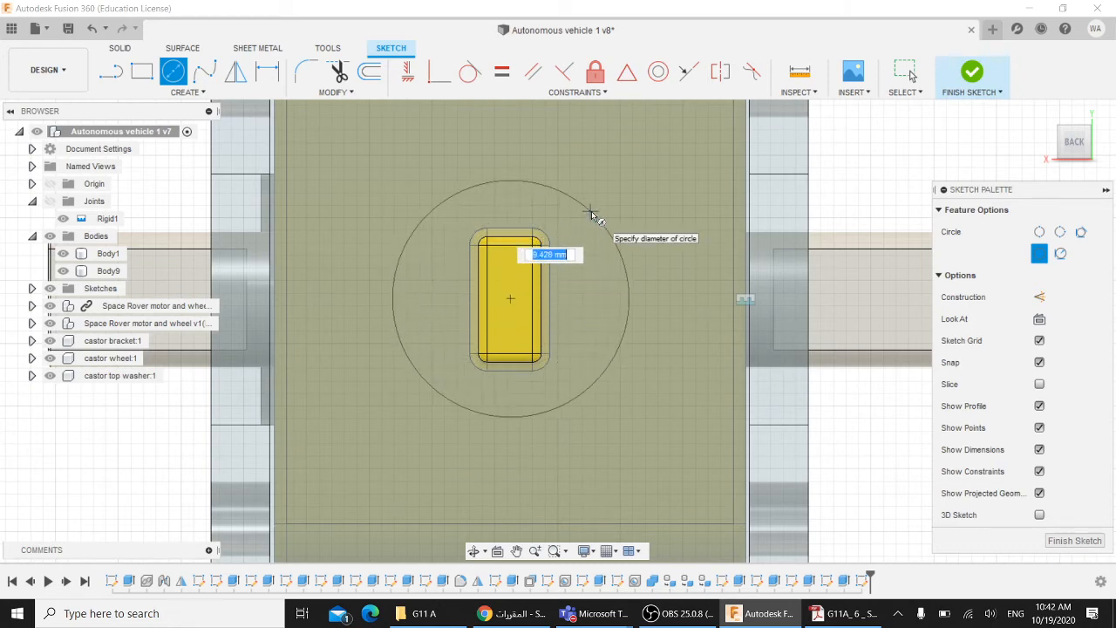
{"action": "type", "text": "9"}
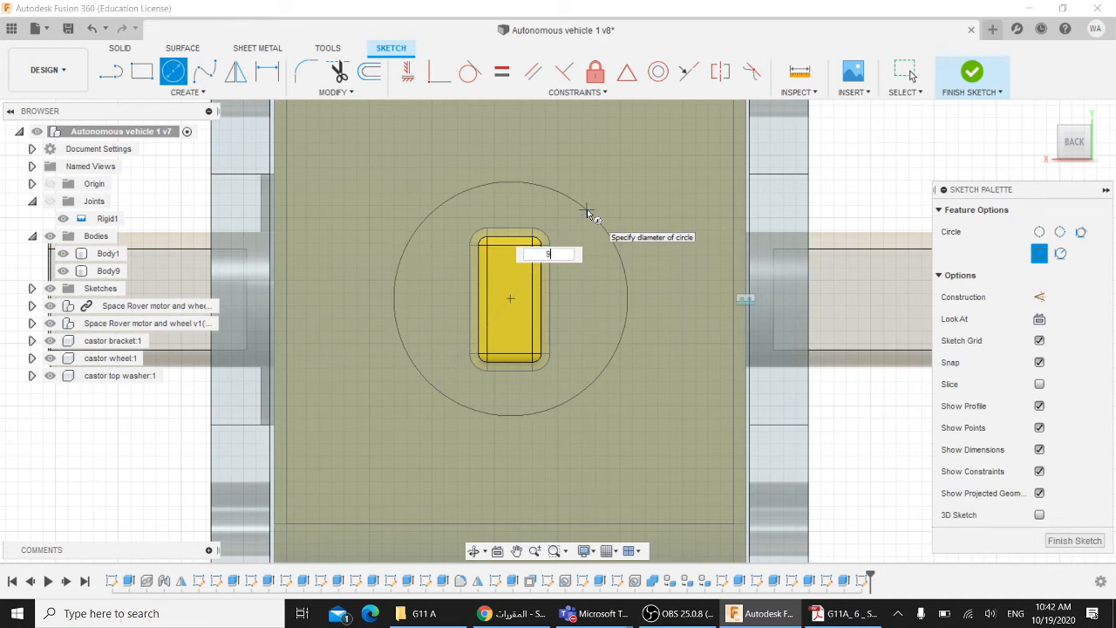
{"action": "key", "text": "Tab"}
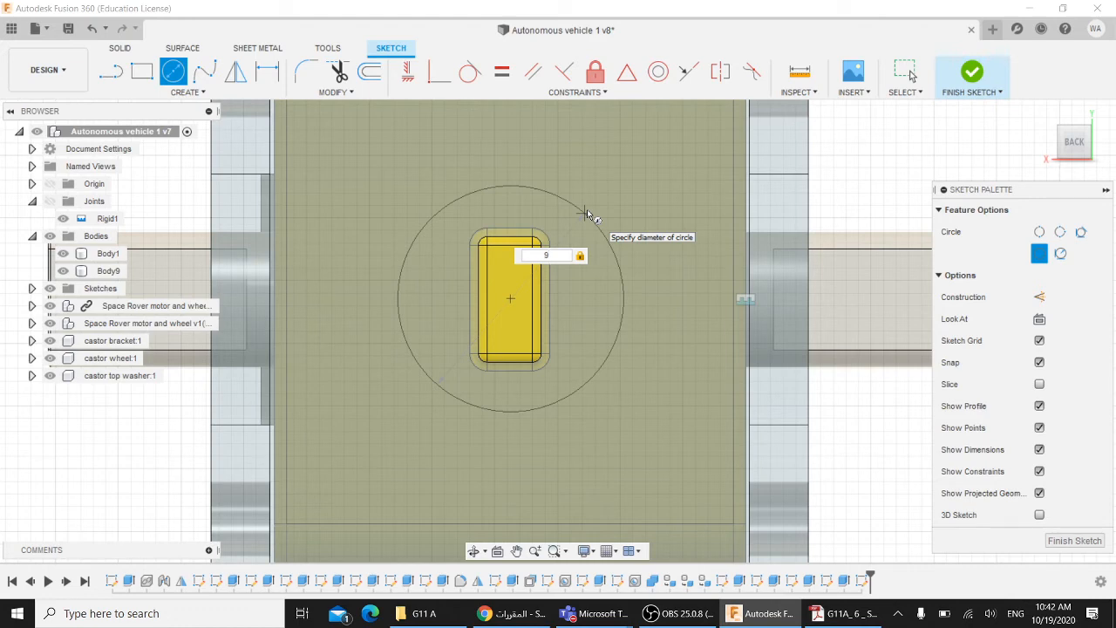
{"action": "left_click", "coordinate": [587, 213]}
{"action": "key", "text": "Escape"}
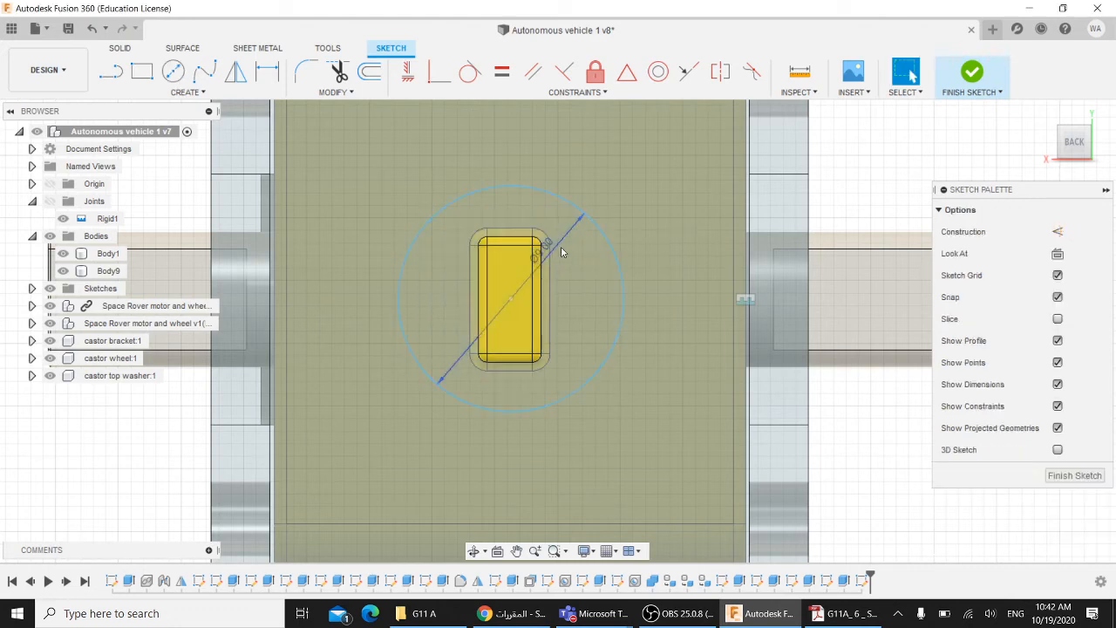
{"action": "left_click", "coordinate": [563, 261]}
{"action": "left_click", "coordinate": [963, 74]}
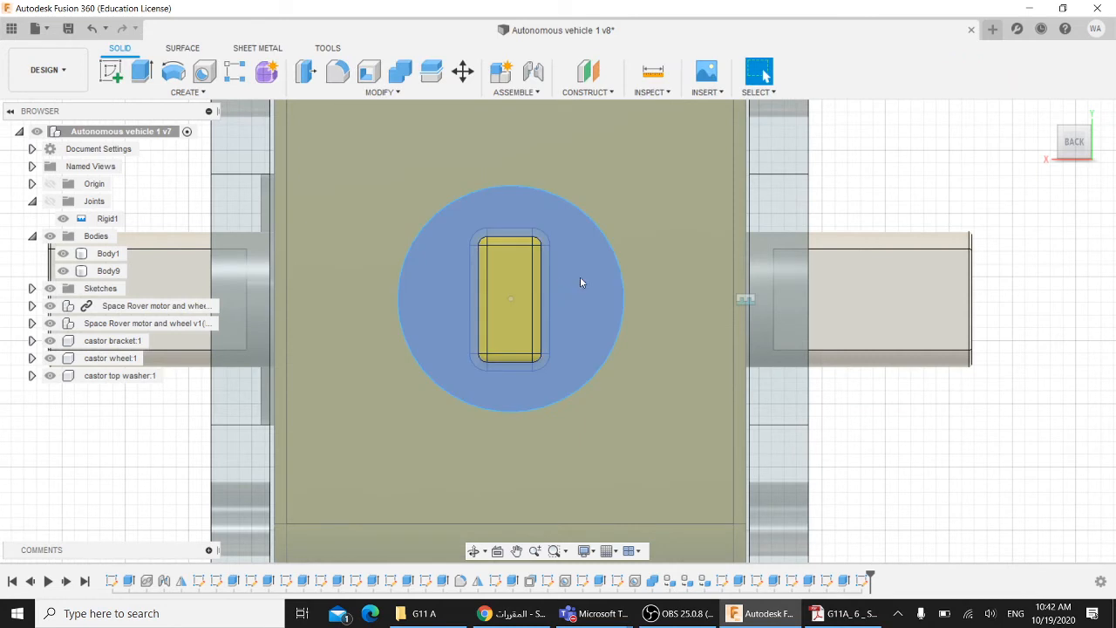
Extrude the 9 mm circle as a cut in Body9, with the extent To Object ending at the flat rear face behind the mount's back wall
{"action": "left_click", "coordinate": [583, 281]}
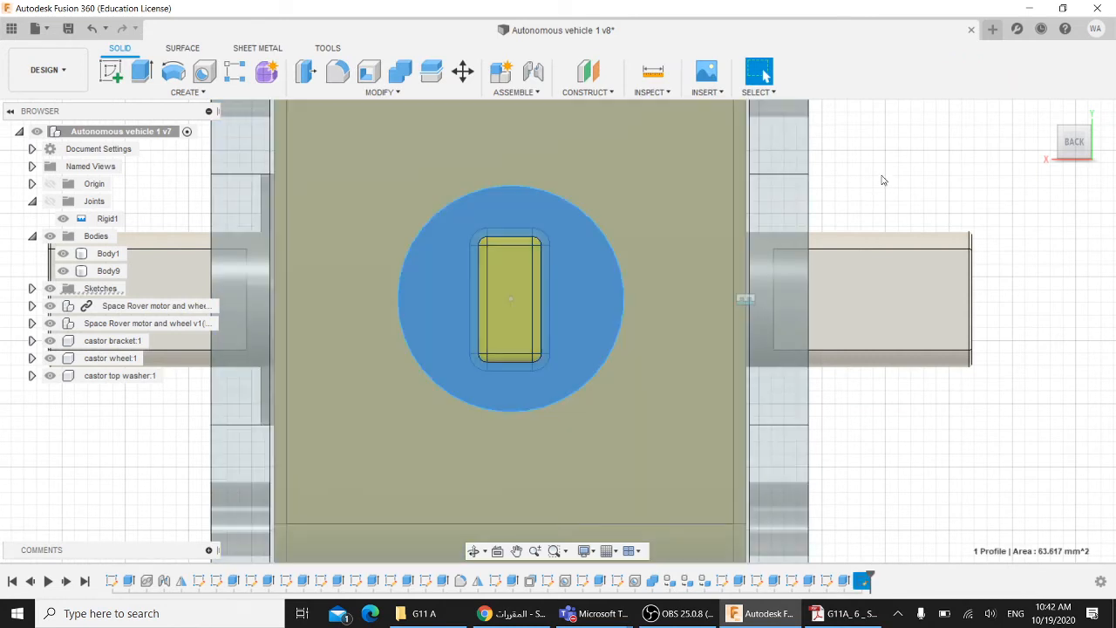
{"action": "left_click", "coordinate": [882, 180]}
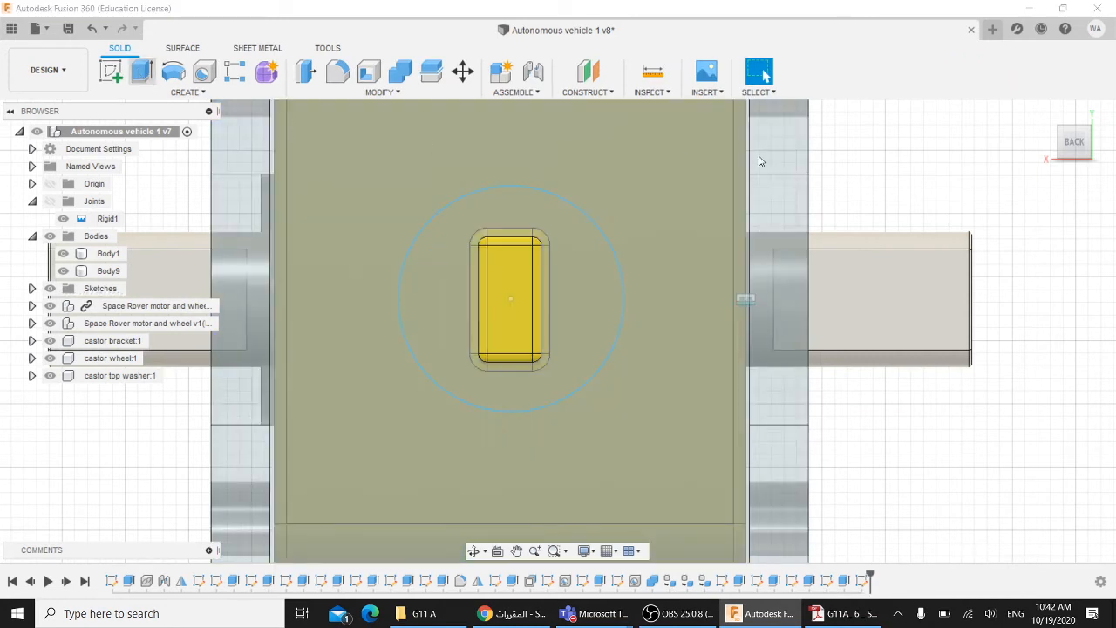
{"action": "key", "text": "e"}
{"action": "middle_click_drag", "start_coordinate": [871, 155], "coordinate": [885, 151], "text": "shift"}
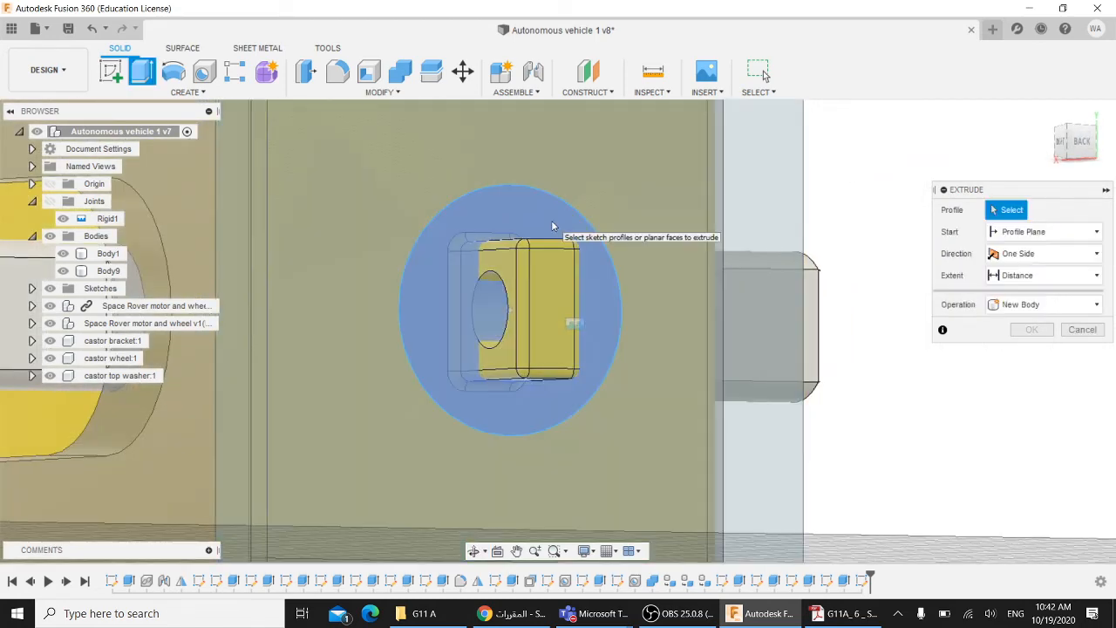
{"action": "left_click", "coordinate": [551, 221]}
{"action": "scroll", "coordinate": [855, 164], "scroll_direction": "down", "scroll_amount": 3}
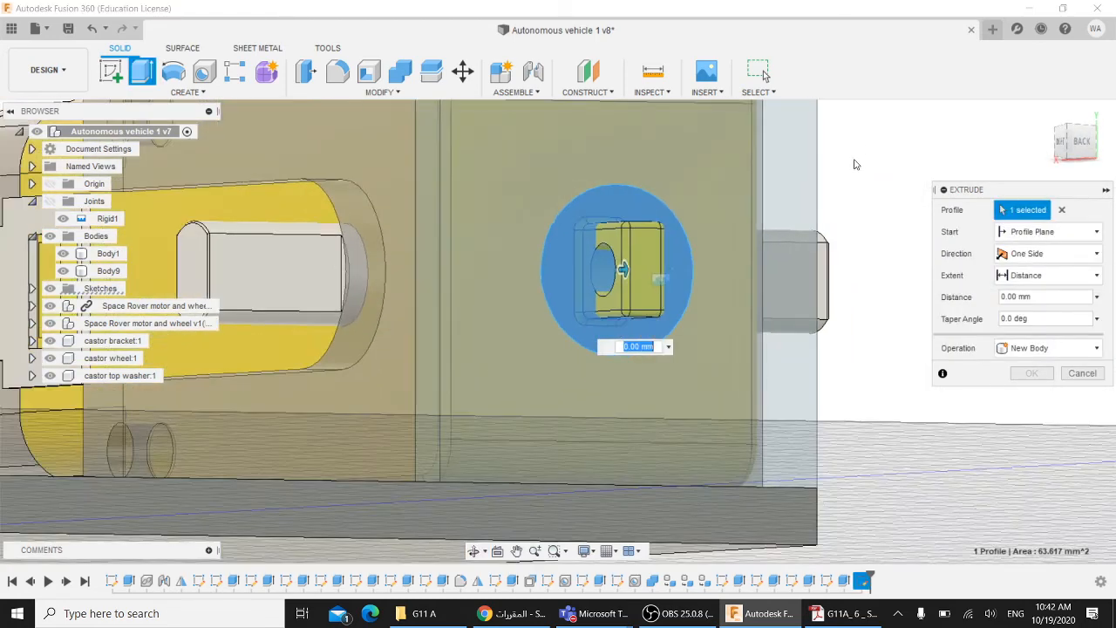
{"action": "middle_click_drag", "start_coordinate": [855, 163], "coordinate": [728, 175], "text": "shift"}
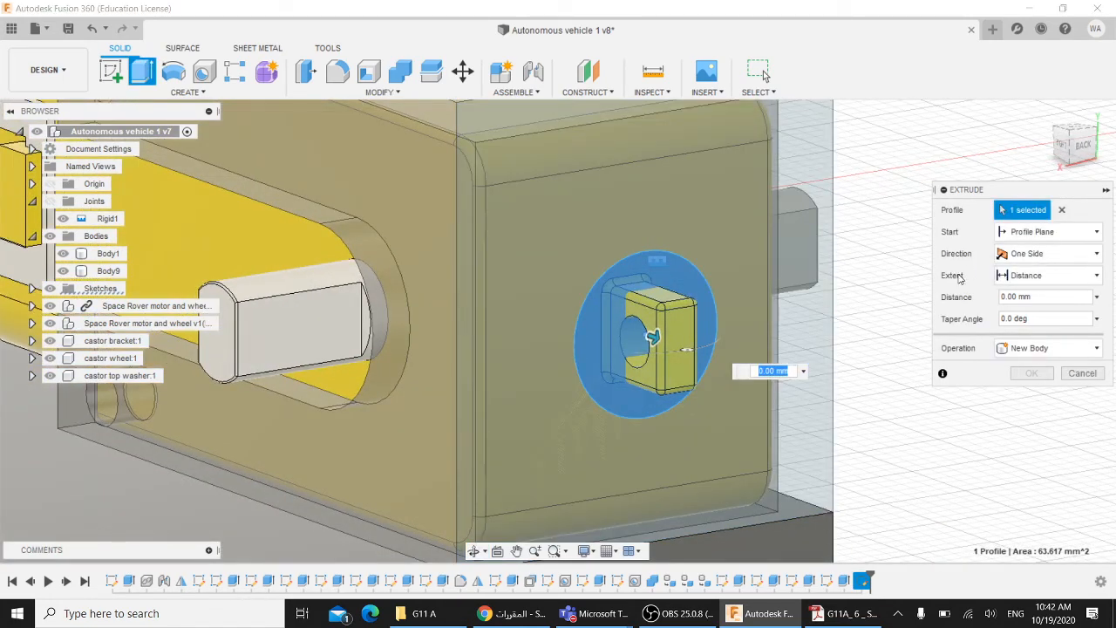
{"action": "left_click", "coordinate": [1025, 277]}
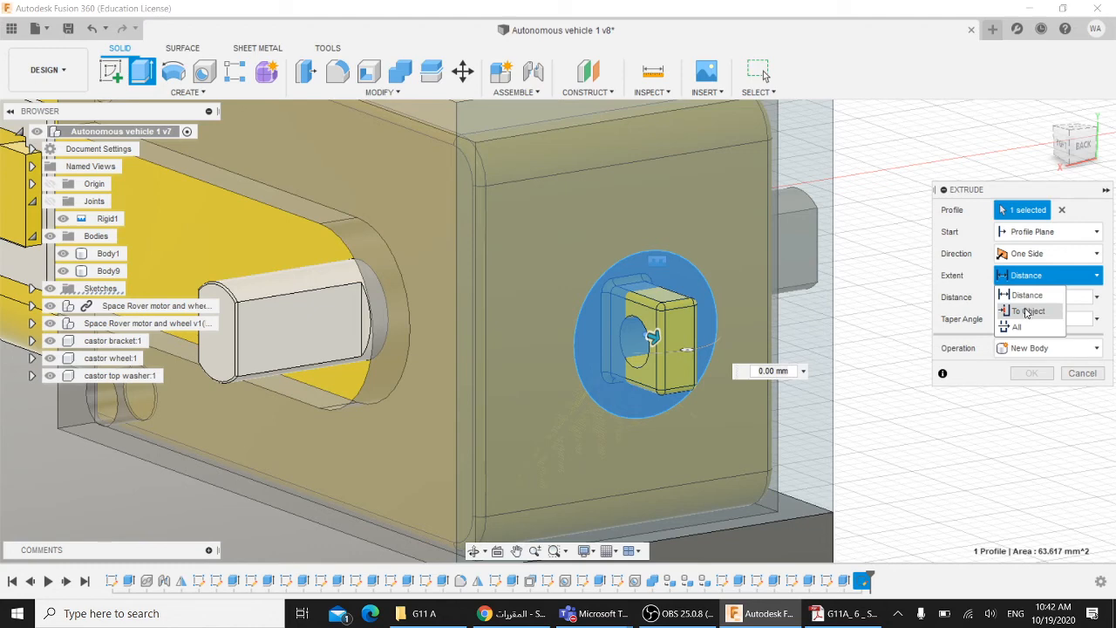
{"action": "left_click", "coordinate": [1026, 312]}
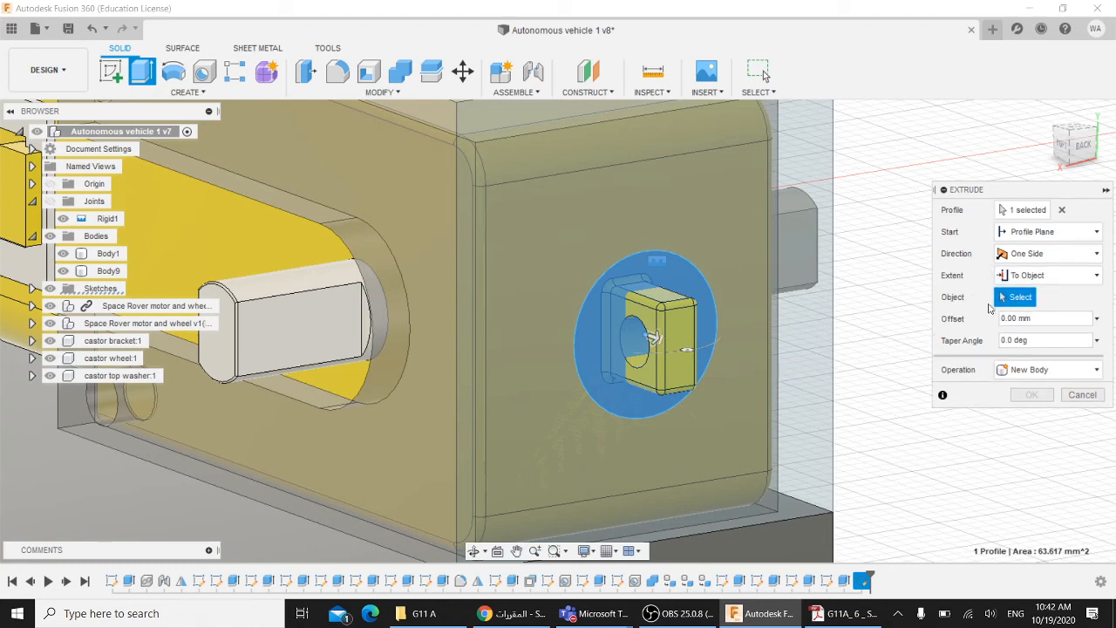
{"action": "left_click", "coordinate": [702, 188]}
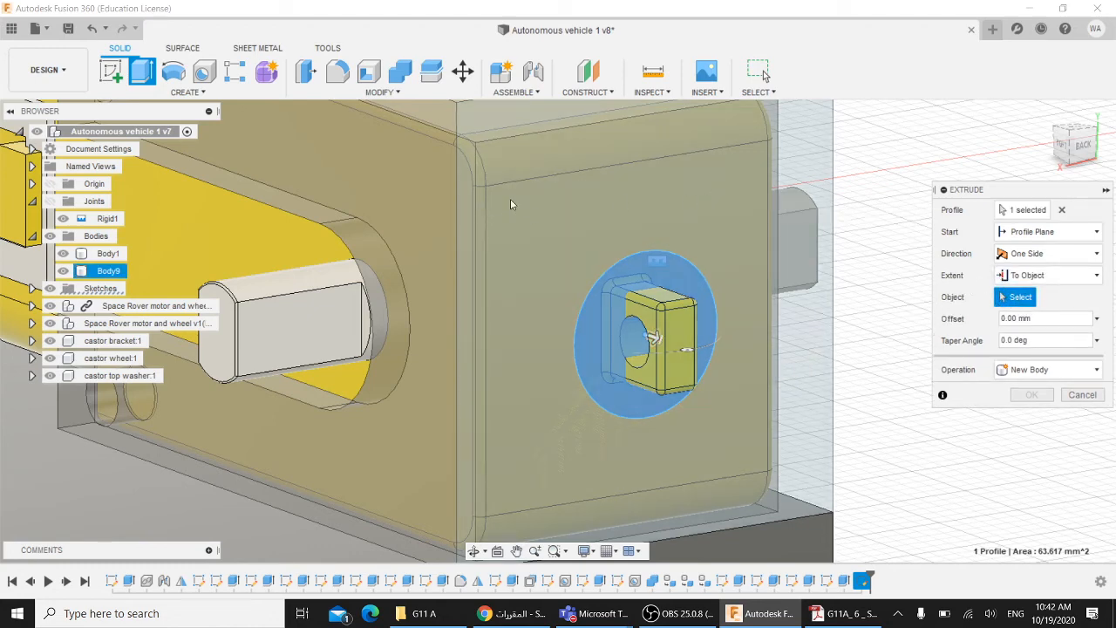
{"action": "left_click", "coordinate": [717, 187]}
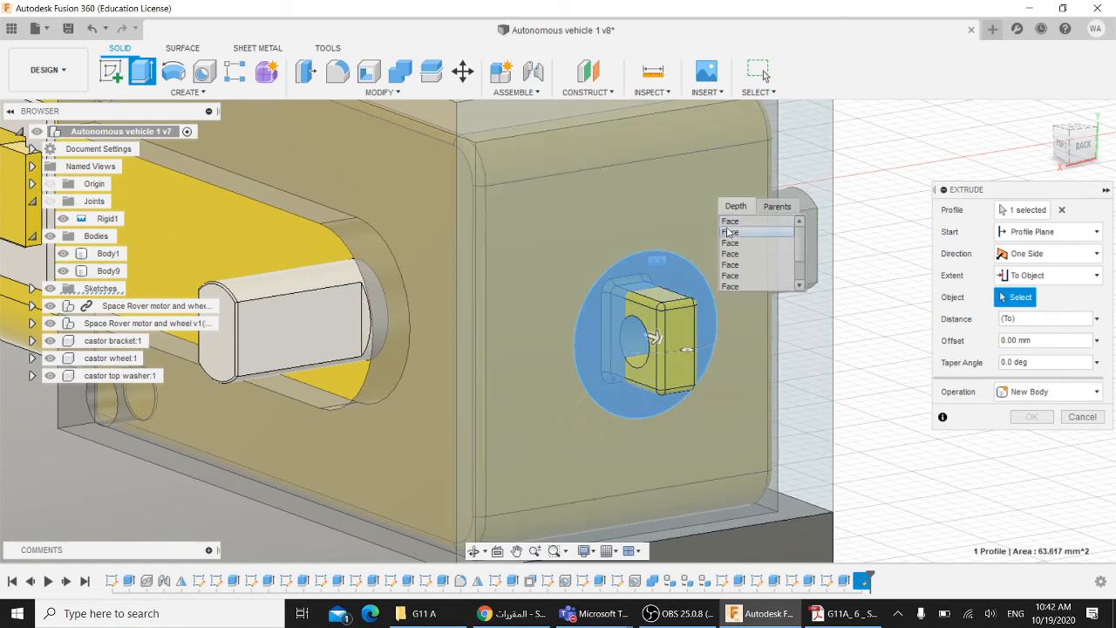
{"action": "left_click", "coordinate": [732, 233]}
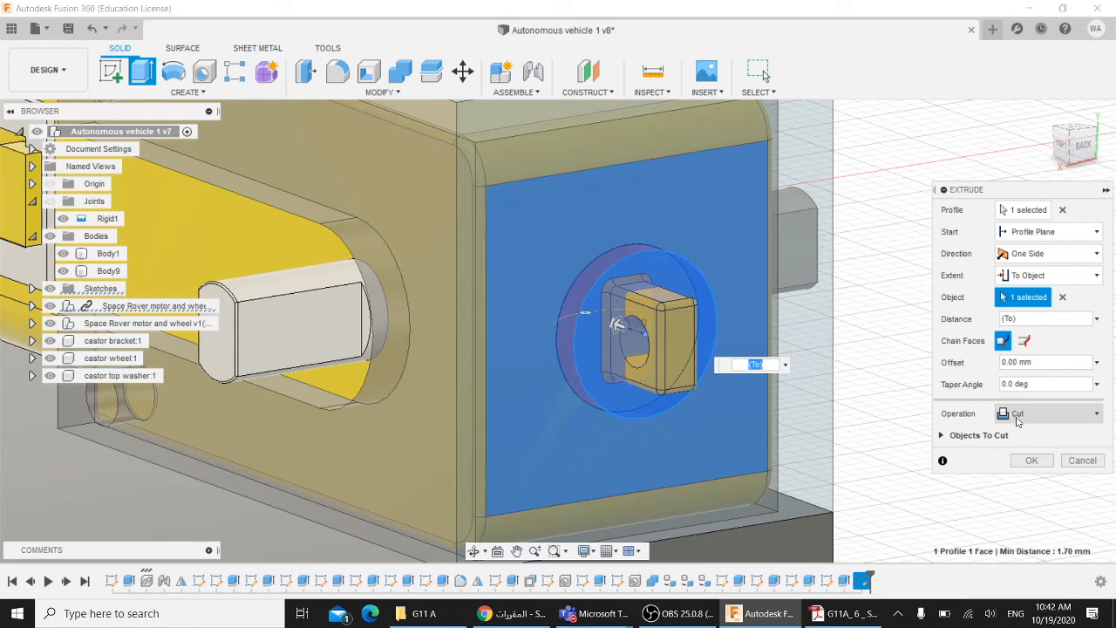
{"action": "left_click", "coordinate": [941, 435]}
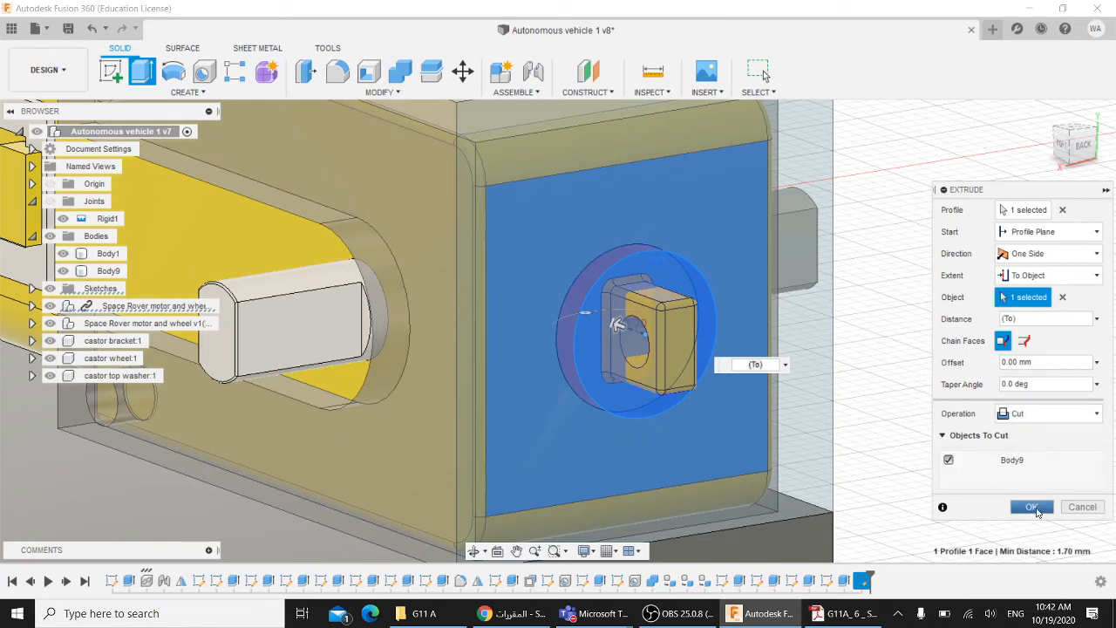
{"action": "left_click", "coordinate": [1034, 507]}
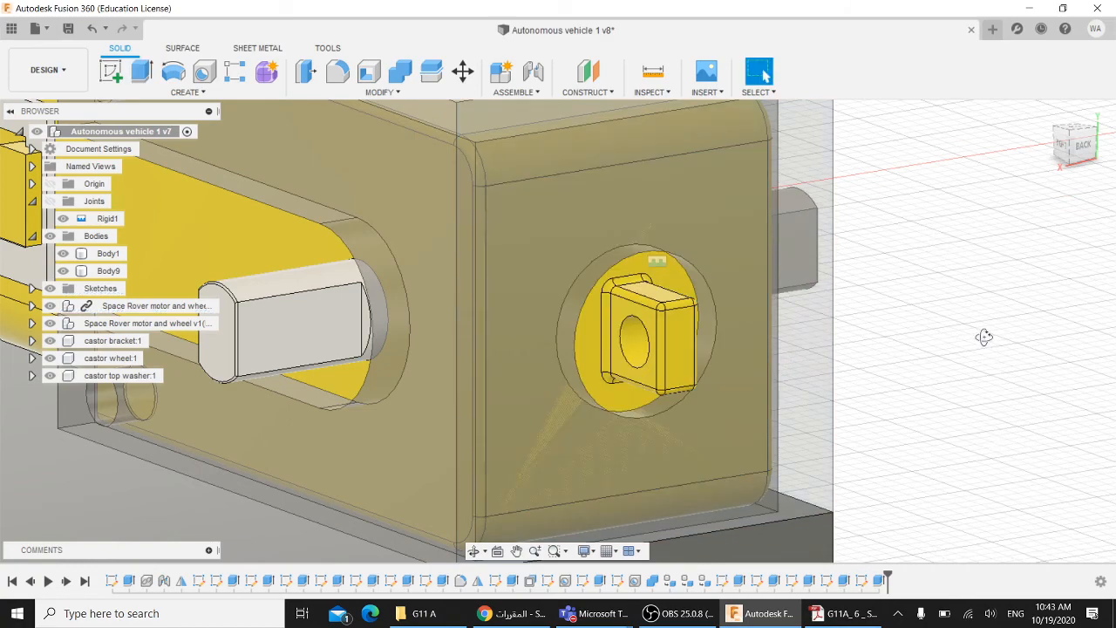
Set the opacity of the motor mount, Body9, to 100%
{"action": "mouse_move", "coordinate": [983, 338]}
{"action": "middle_mouse_down", "text": "shift"}
{"action": "mouse_move", "coordinate": [980, 327]}
{"action": "mouse_move", "coordinate": [969, 335]}
{"action": "middle_mouse_up", "text": "shift"}
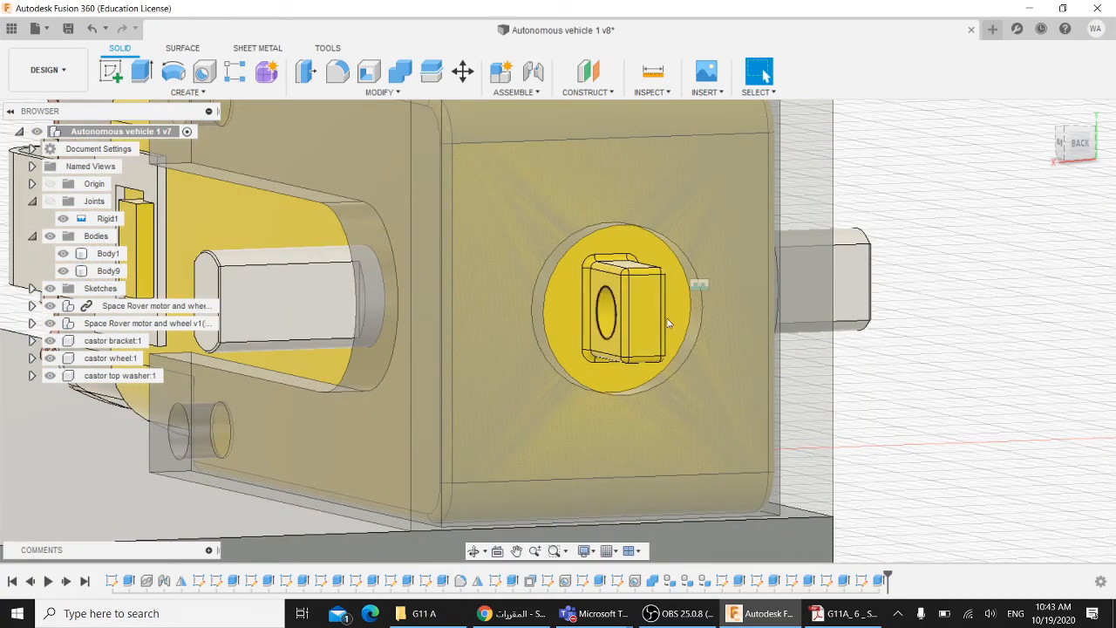
{"action": "scroll", "coordinate": [997, 274], "scroll_direction": "down", "scroll_amount": 2}
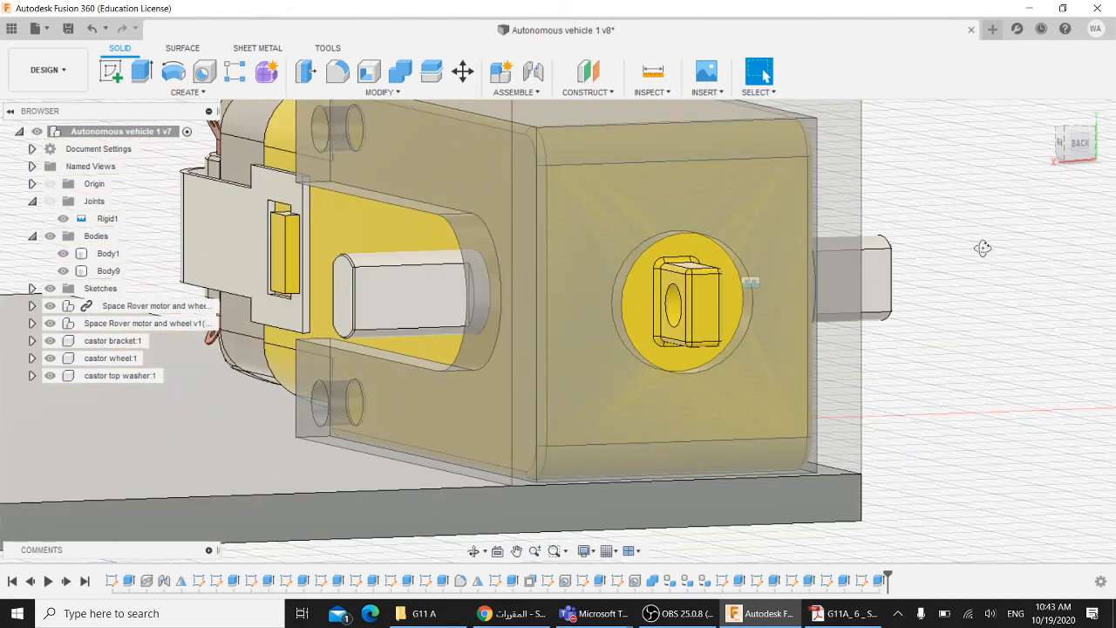
{"action": "middle_click_drag", "start_coordinate": [983, 248], "coordinate": [934, 316], "text": "shift"}
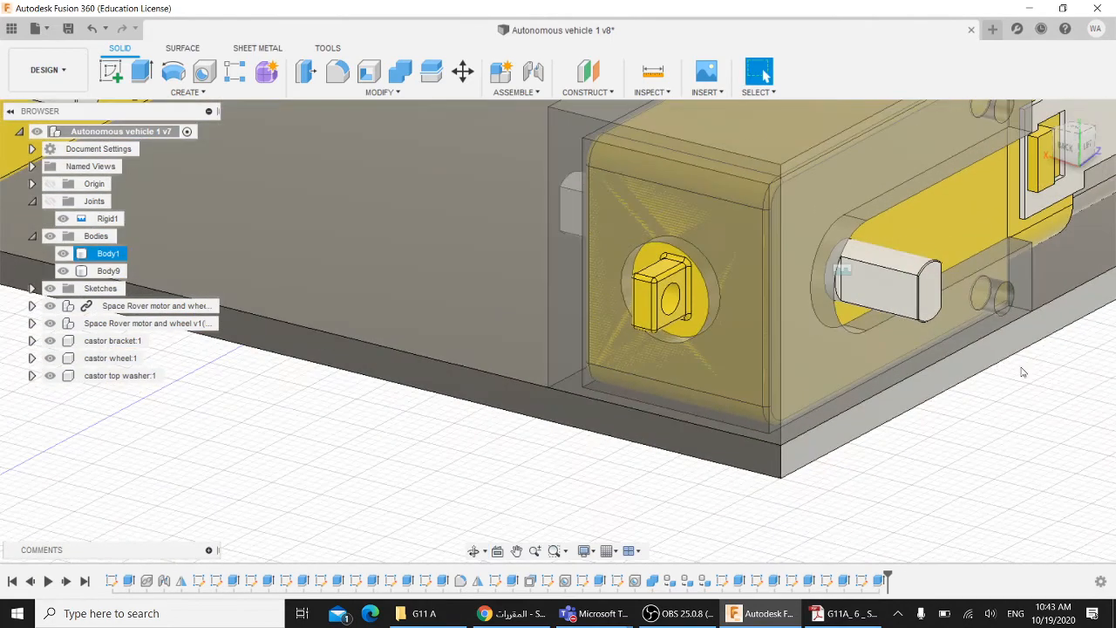
{"action": "middle_click_drag", "start_coordinate": [1022, 372], "coordinate": [904, 448], "text": "shift"}
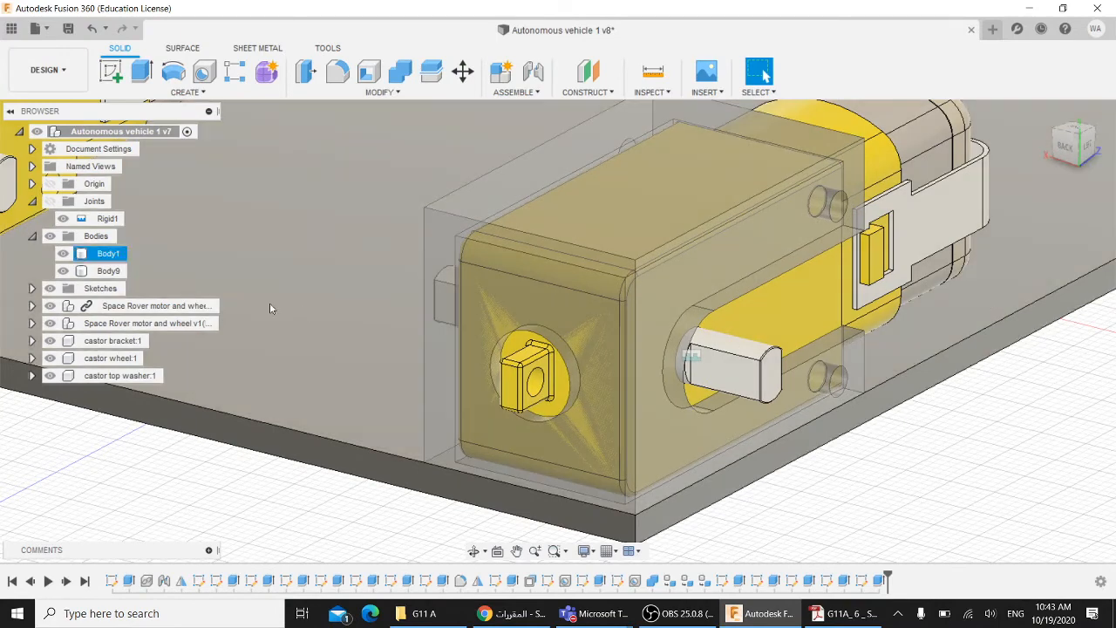
{"action": "right_click", "coordinate": [103, 271]}
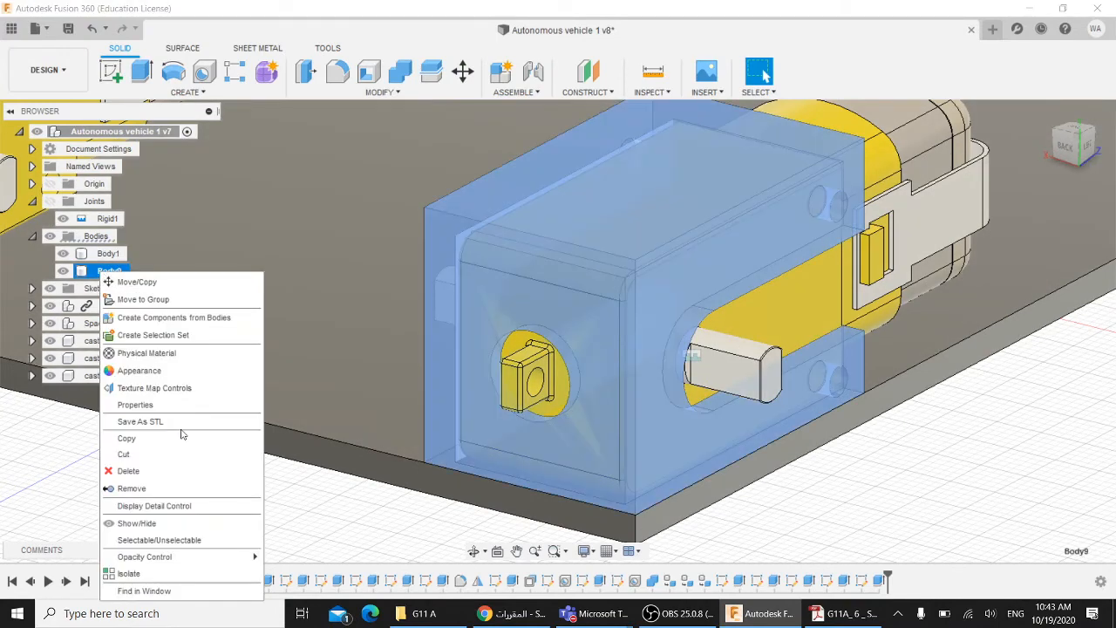
{"action": "mouse_move", "coordinate": [218, 556]}
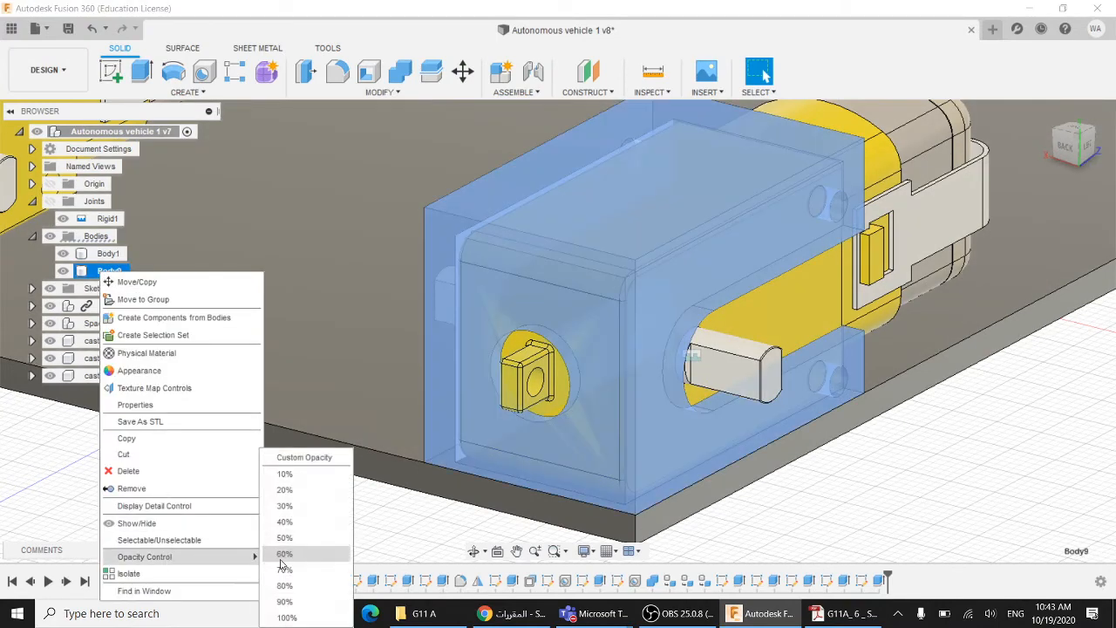
{"action": "left_click", "coordinate": [292, 618]}
Examine the holes and shaft slot in the opaque motor mount and compare it with the unmounted motor across the chassis plate
{"action": "middle_click_drag", "start_coordinate": [716, 464], "coordinate": [835, 382], "text": "shift"}
{"action": "left_click", "coordinate": [1016, 422]}
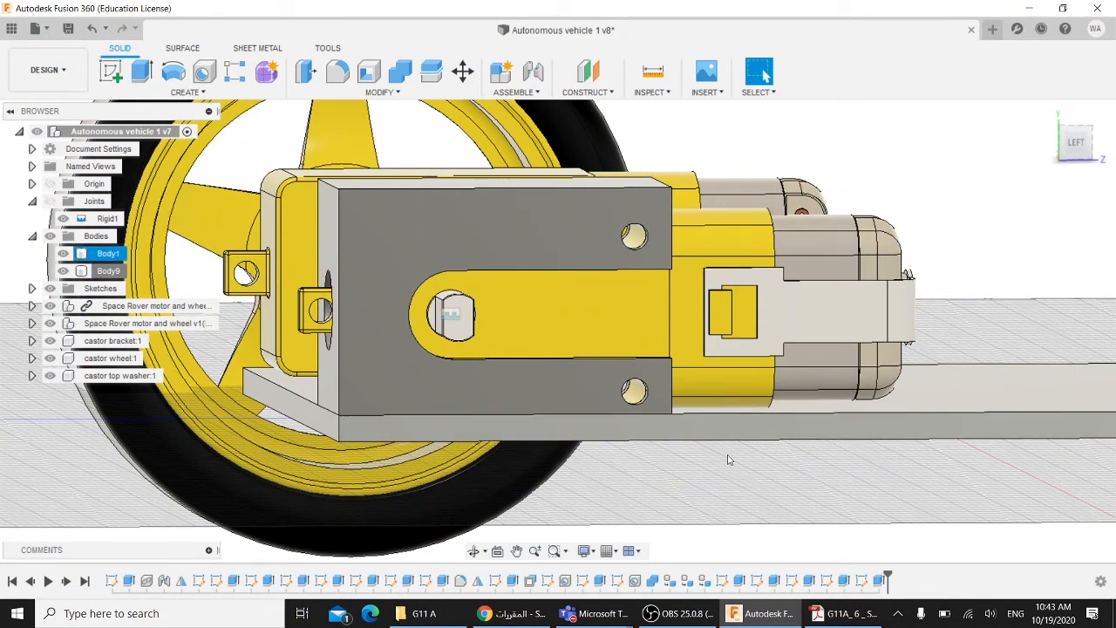
{"action": "middle_click_drag", "start_coordinate": [740, 469], "coordinate": [740, 469], "text": "shift"}
{"action": "scroll", "coordinate": [709, 500], "scroll_direction": "down", "scroll_amount": 3}
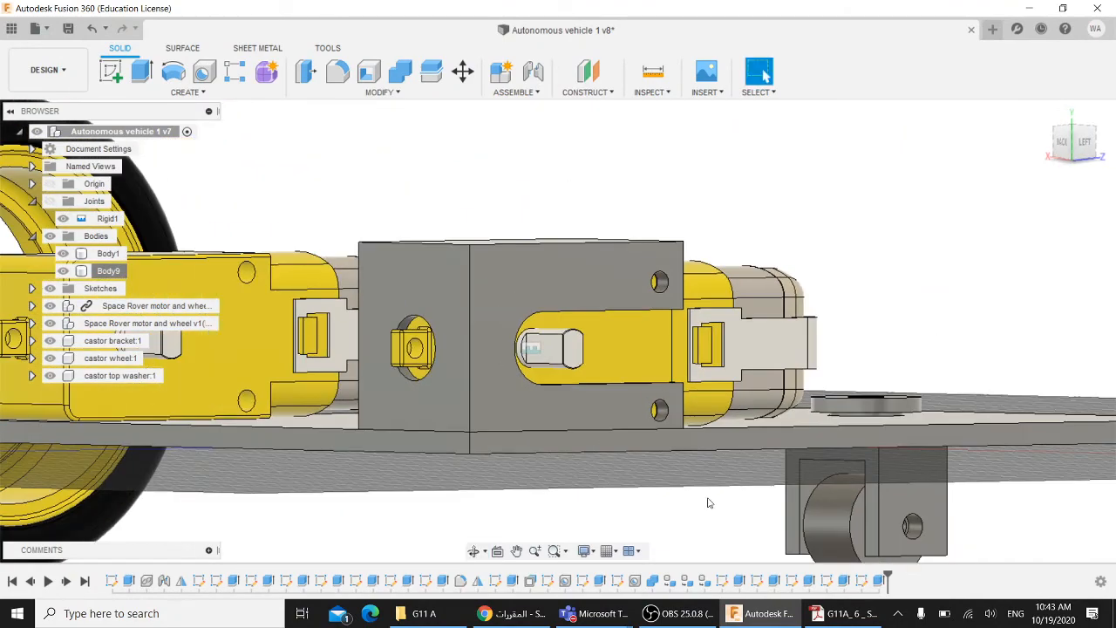
{"action": "middle_click_drag", "start_coordinate": [599, 507], "coordinate": [899, 437]}
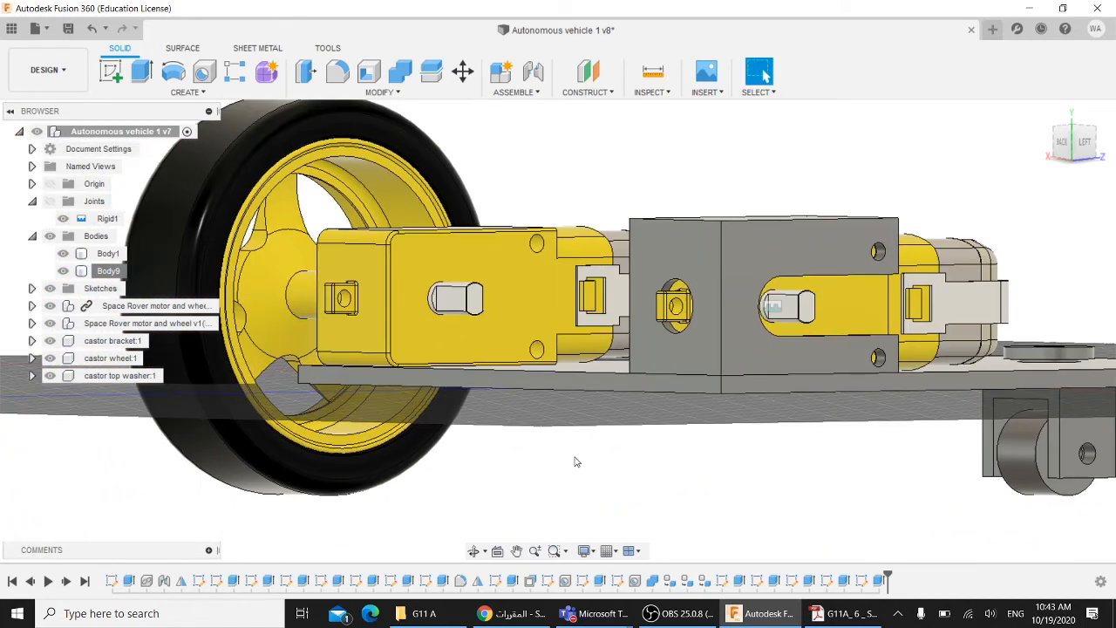
{"action": "middle_click_drag", "start_coordinate": [556, 446], "coordinate": [612, 459], "text": "shift"}
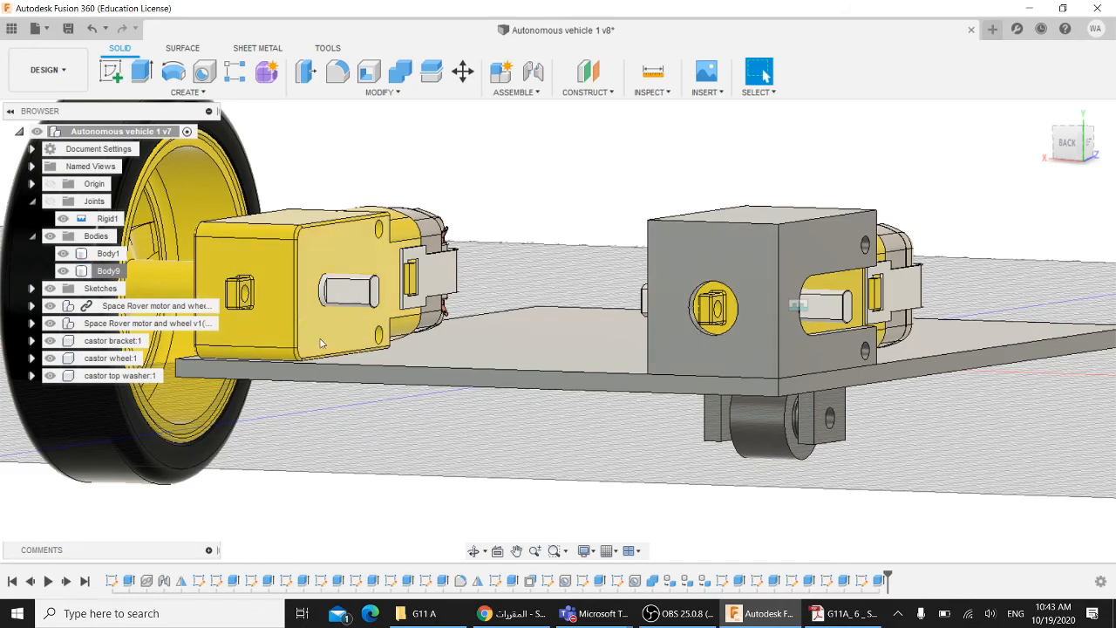
{"action": "middle_click_drag", "start_coordinate": [410, 425], "coordinate": [622, 448], "text": "shift"}
{"action": "scroll", "coordinate": [611, 448], "scroll_direction": "down", "scroll_amount": 4}
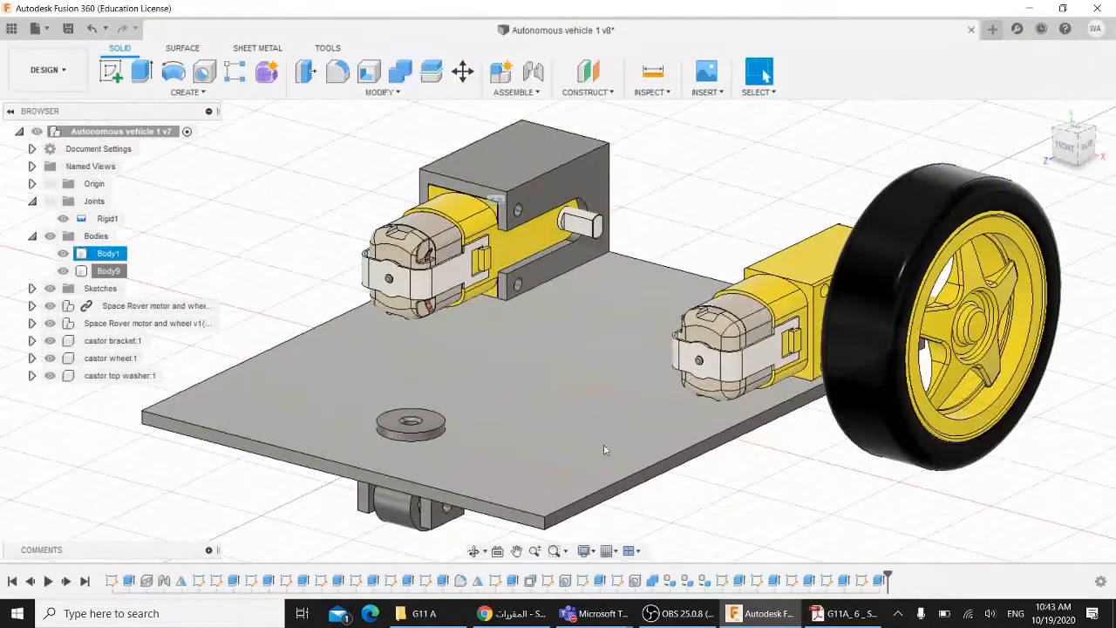
Mirror the motor mount, Body9, as a new body across the vertical origin plane midway between the two motors
{"action": "left_click", "coordinate": [109, 271]}
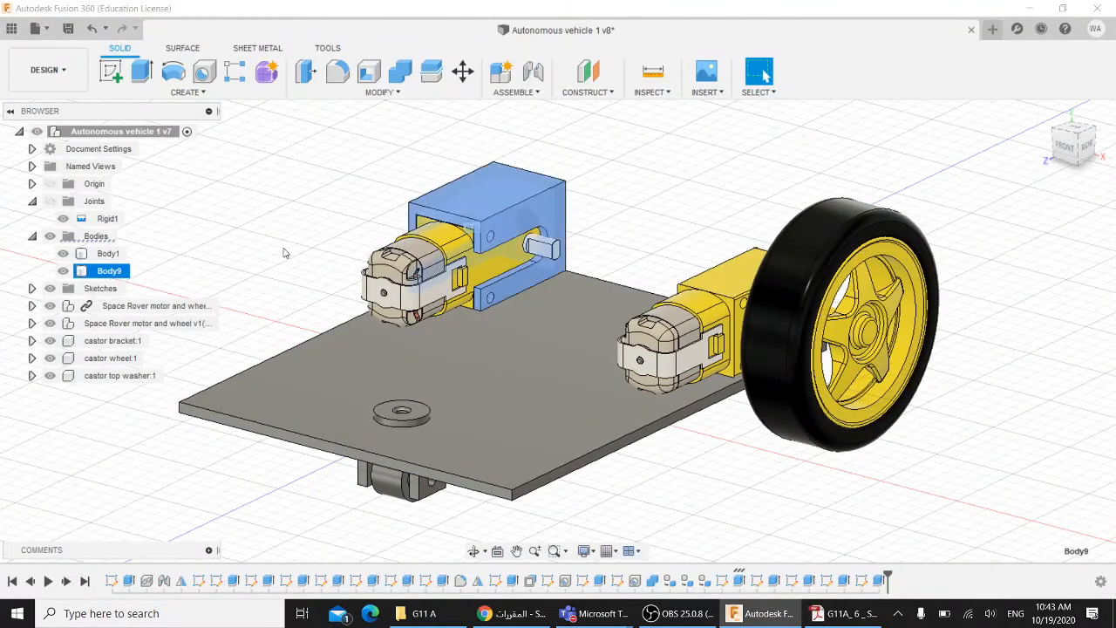
{"action": "left_click", "coordinate": [285, 254]}
{"action": "left_click", "coordinate": [379, 92]}
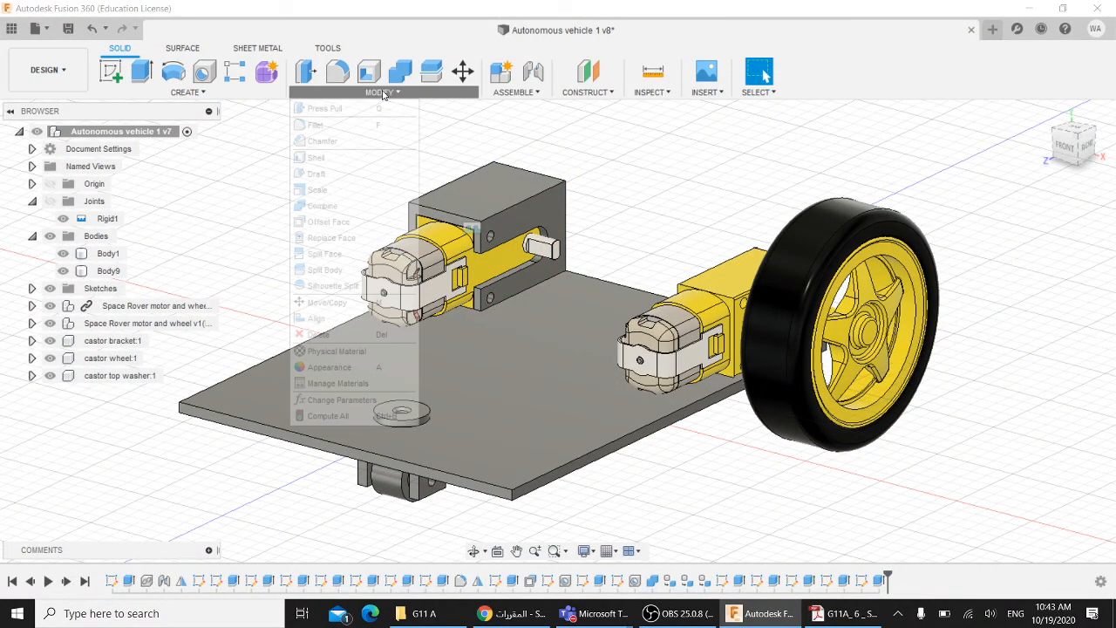
{"action": "left_click", "coordinate": [193, 92]}
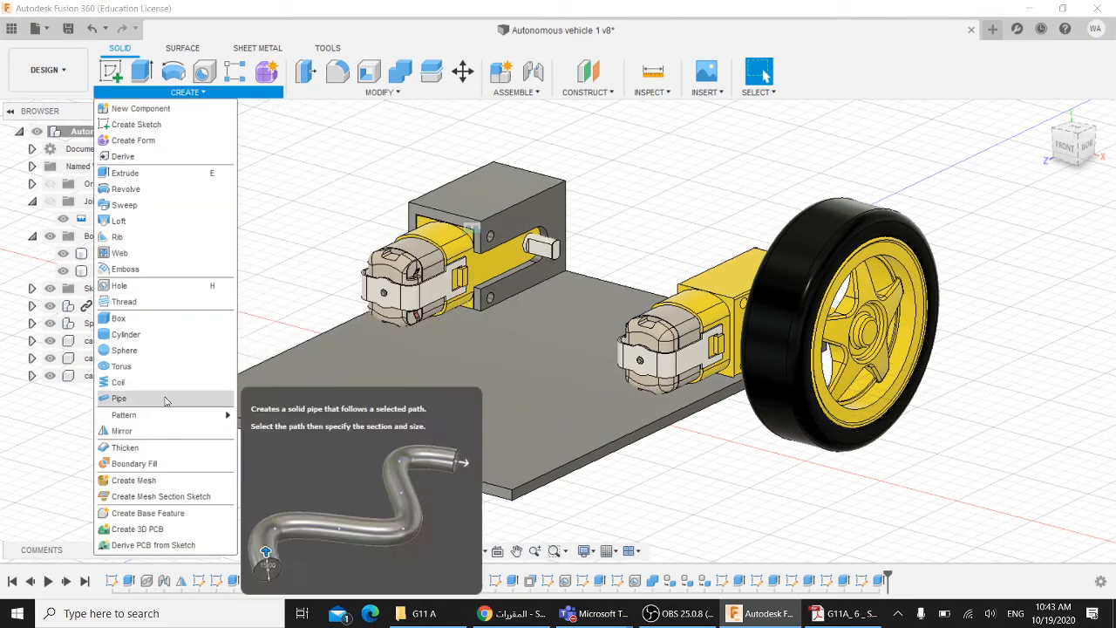
{"action": "left_click", "coordinate": [125, 432]}
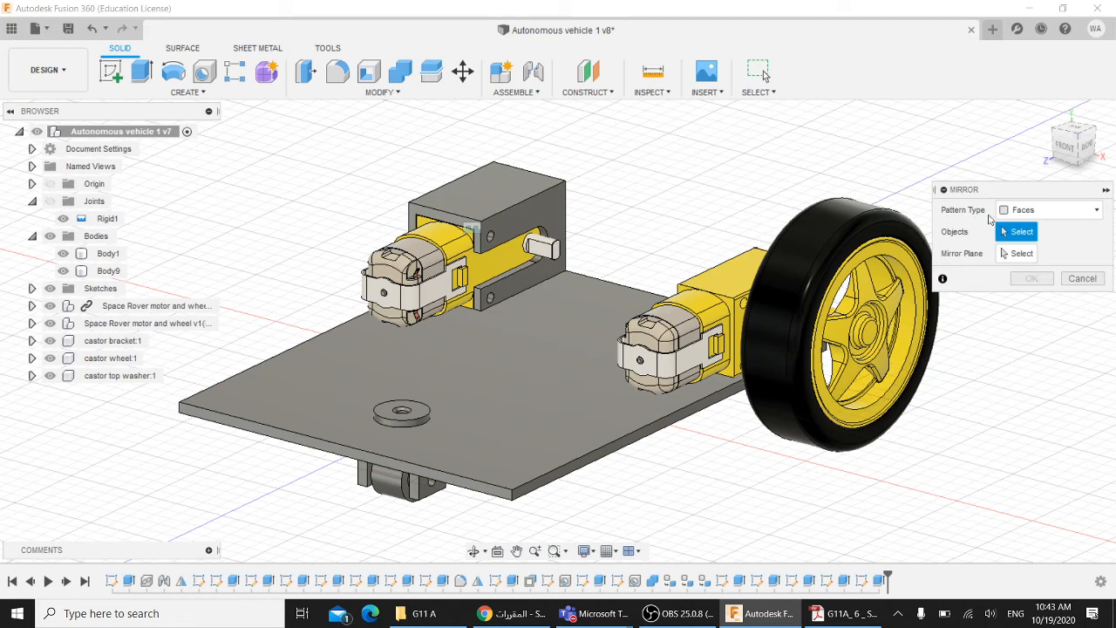
{"action": "left_click", "coordinate": [1016, 210]}
{"action": "left_click", "coordinate": [1009, 242]}
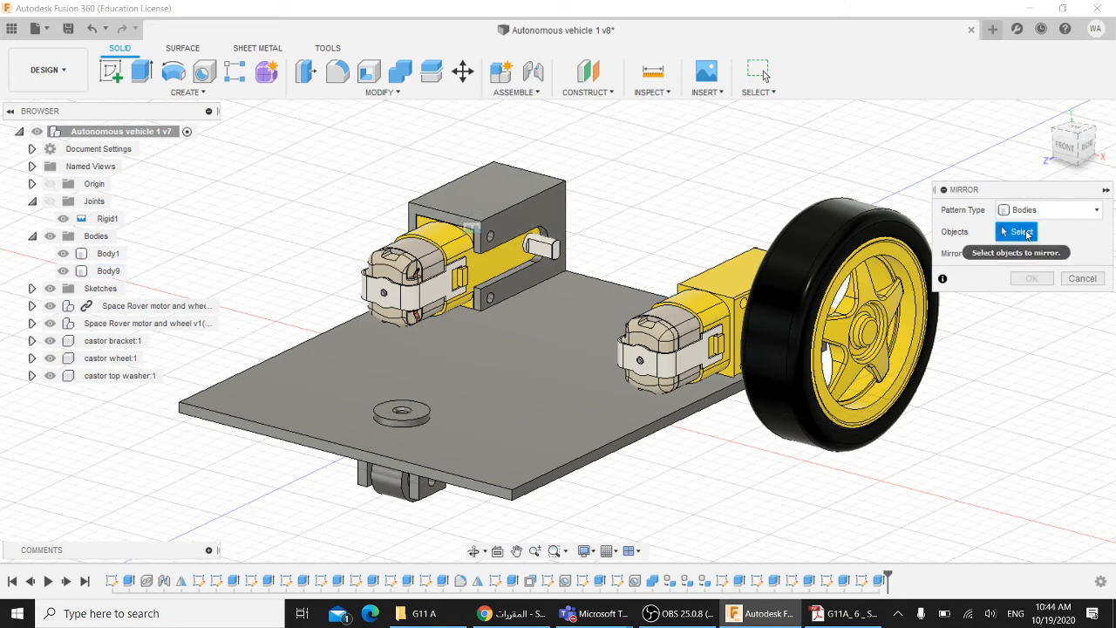
{"action": "left_click", "coordinate": [111, 275]}
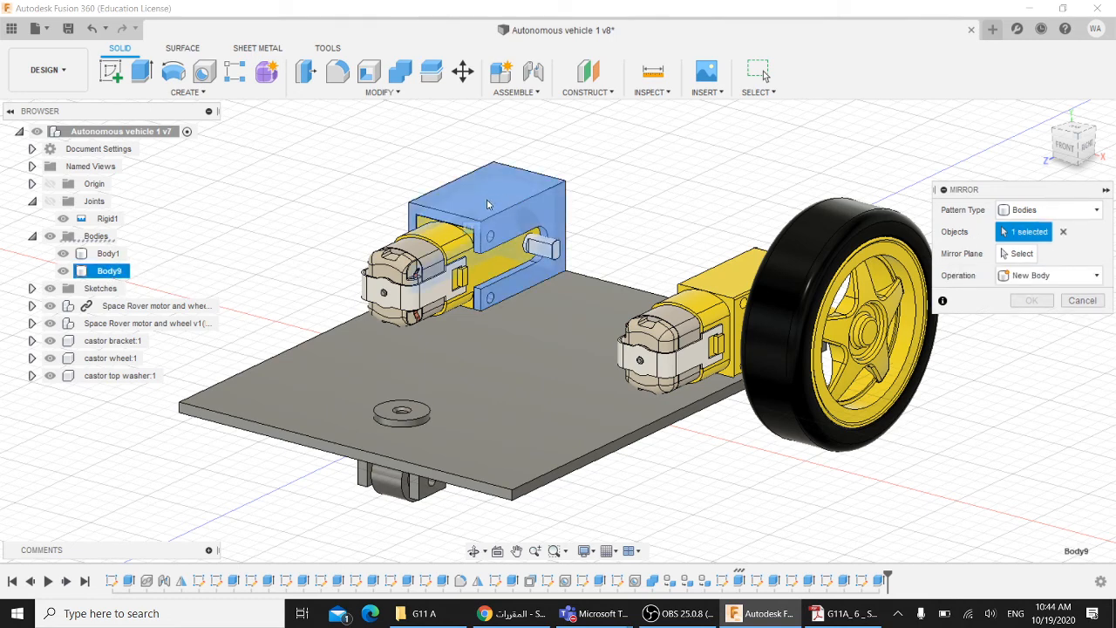
{"action": "left_click", "coordinate": [1015, 253]}
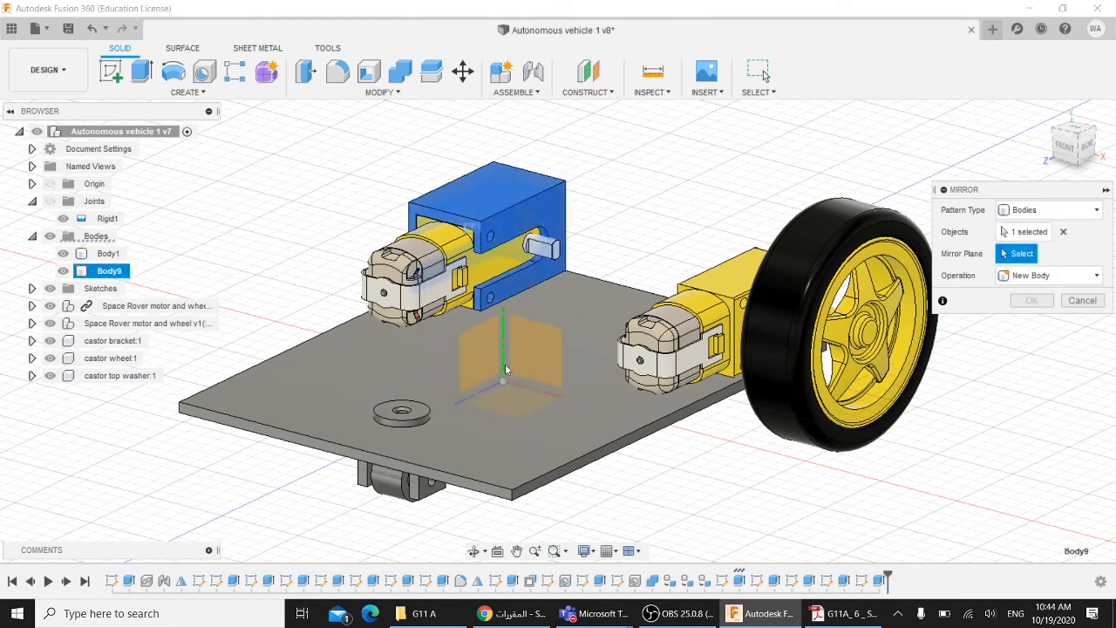
{"action": "scroll", "coordinate": [502, 367], "scroll_direction": "down", "scroll_amount": 1}
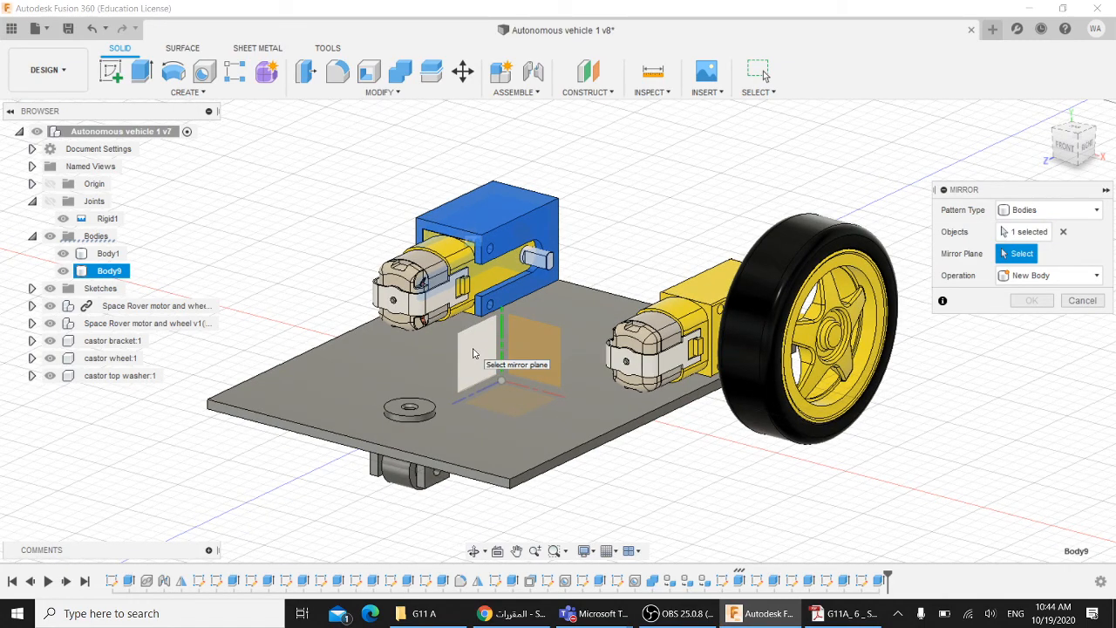
{"action": "left_click", "coordinate": [473, 353]}
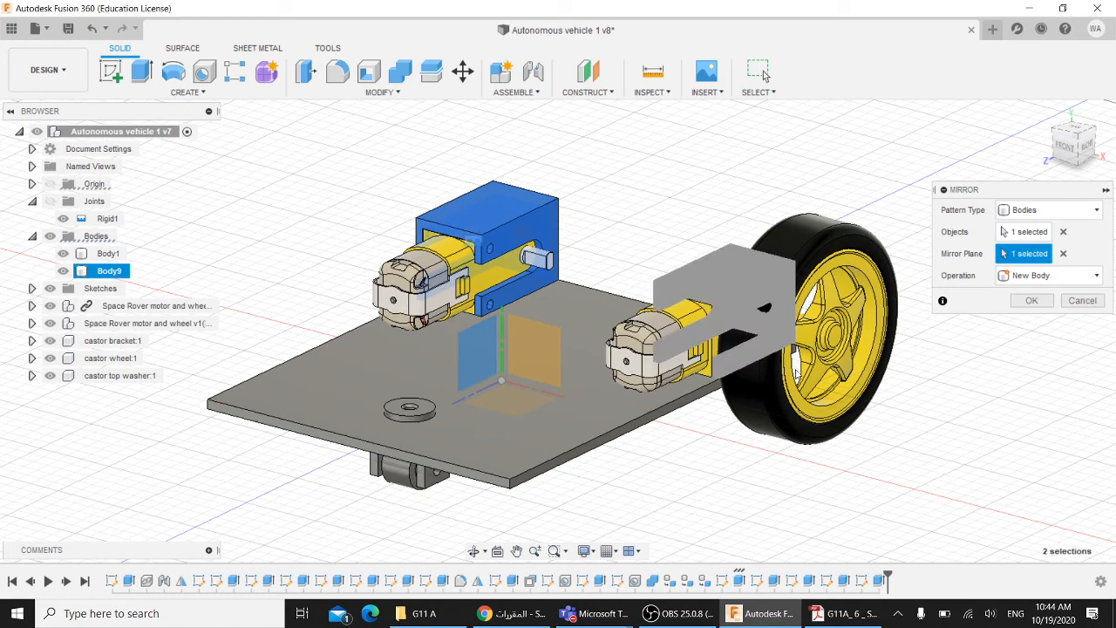
{"action": "left_click", "coordinate": [1031, 301]}
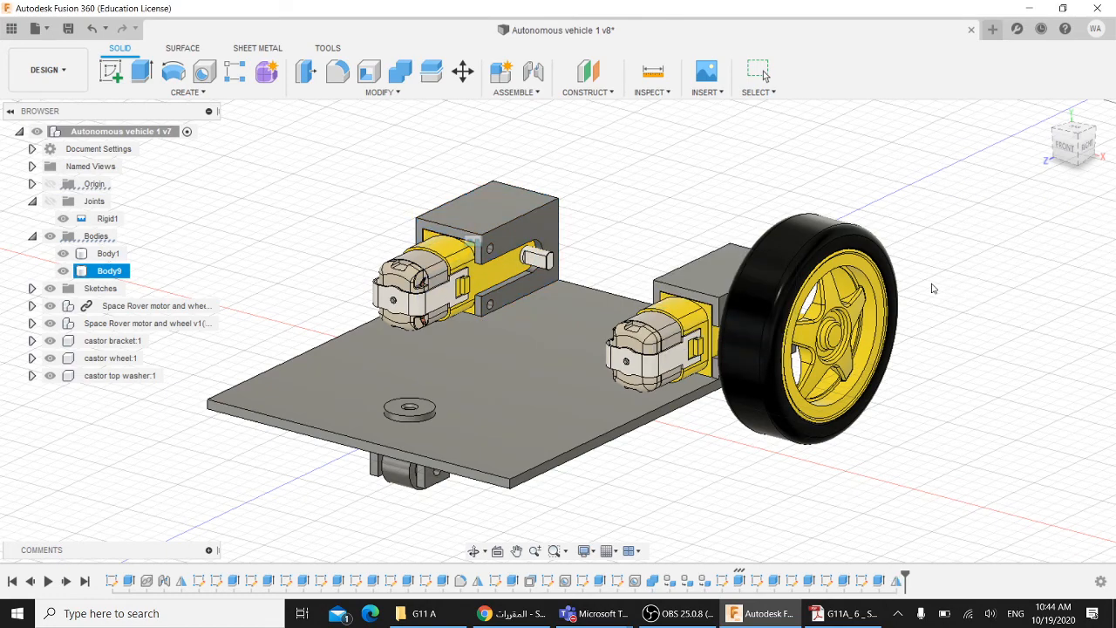
Examine the original and mirrored motor mounts from behind and check how the mounts and chassis plate are divided into bodies
{"action": "middle_click_drag", "start_coordinate": [959, 271], "coordinate": [1017, 261], "text": "shift"}
{"action": "middle_click_drag", "start_coordinate": [1039, 269], "coordinate": [541, 292], "text": "shift"}
{"action": "left_click", "coordinate": [495, 306]}
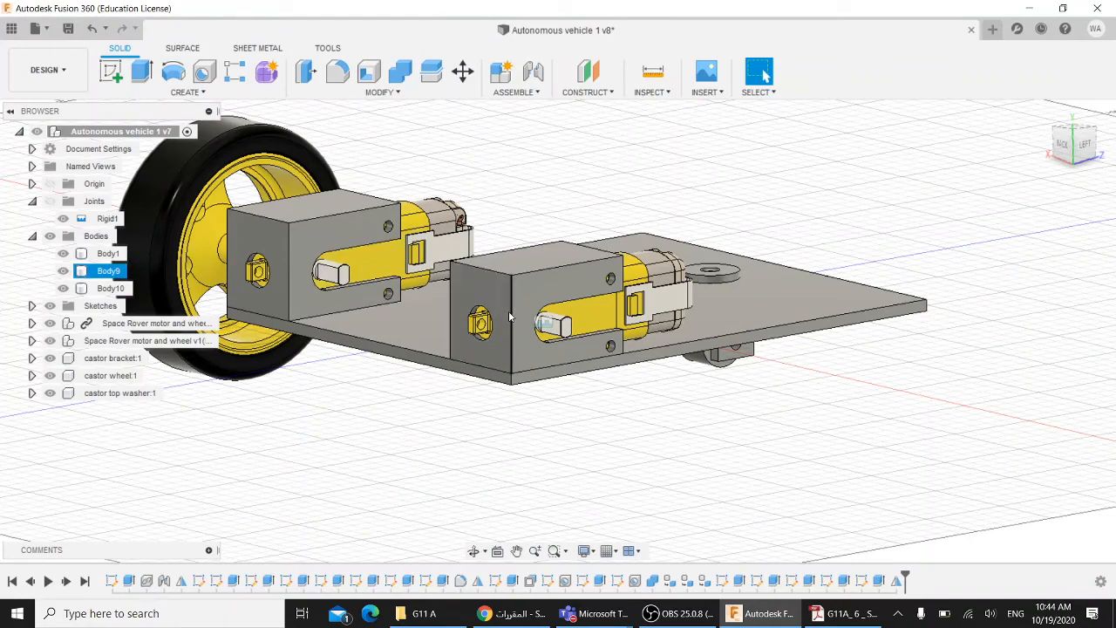
{"action": "left_click", "coordinate": [108, 253]}
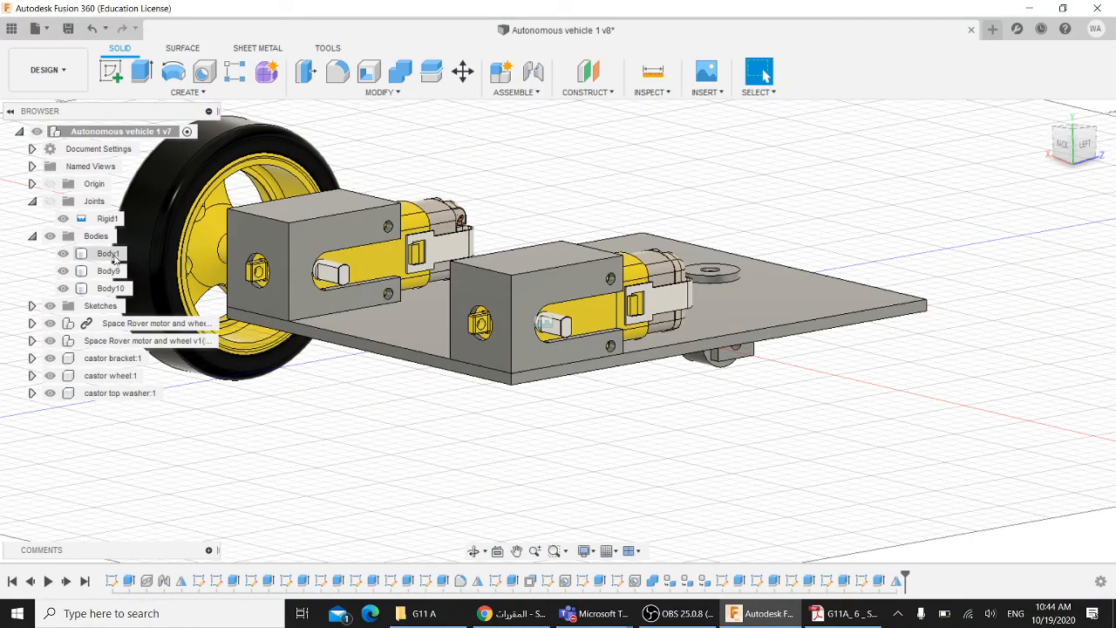
{"action": "left_click", "coordinate": [824, 302]}
{"action": "left_click", "coordinate": [556, 302]}
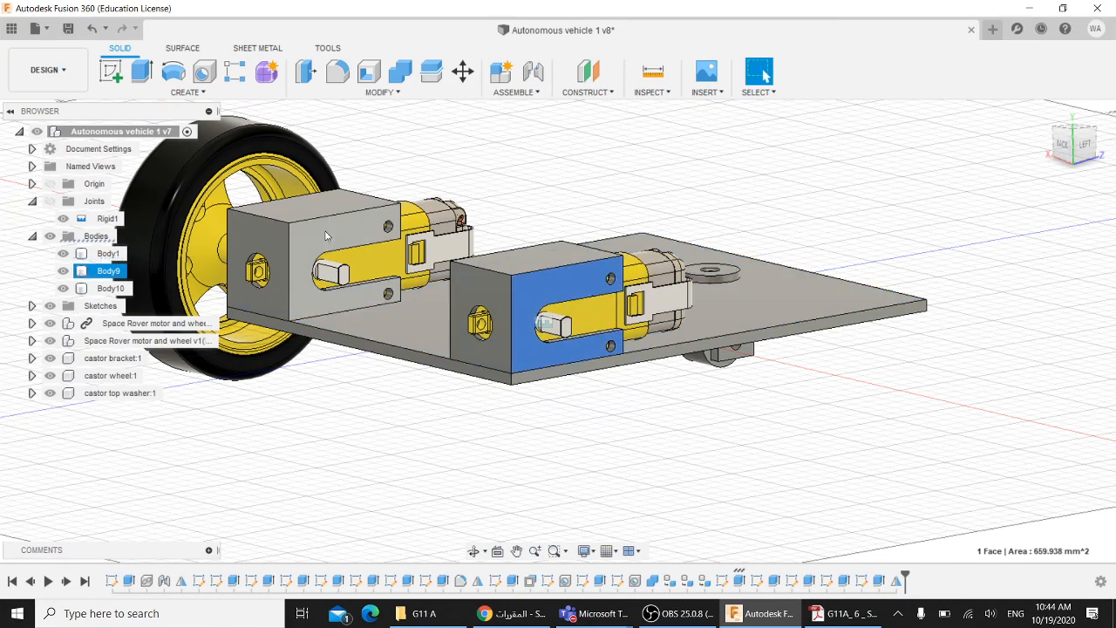
{"action": "left_click", "coordinate": [318, 230]}
{"action": "left_click", "coordinate": [488, 462]}
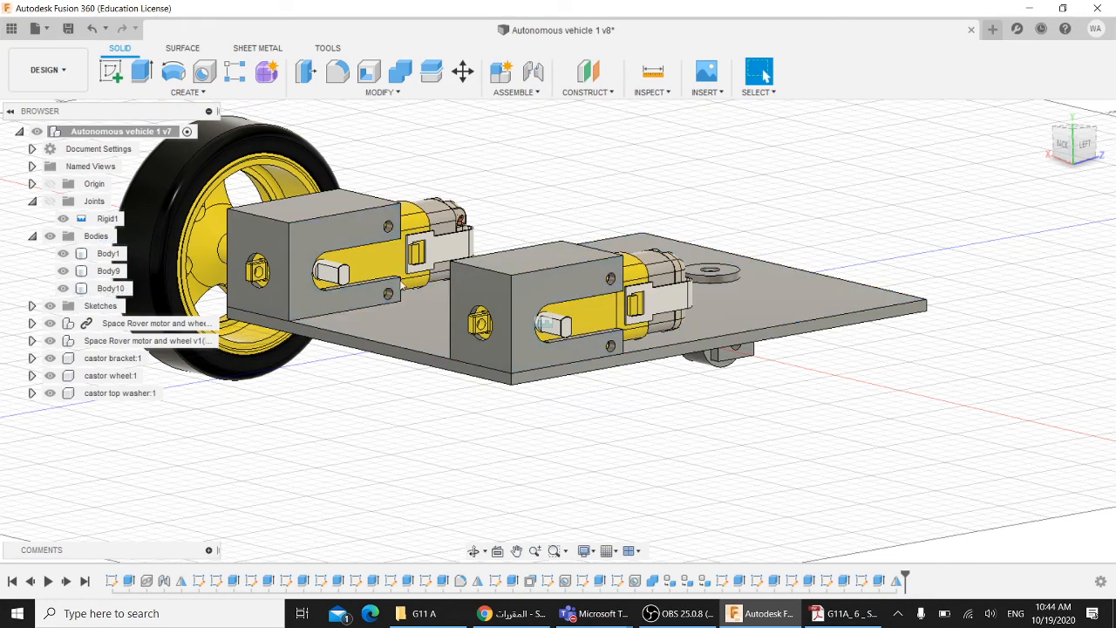
Combine the chassis plate Body1 as target with both motor mounts, Body9 and Body10, as tool bodies, using the Join operation
{"action": "left_click", "coordinate": [380, 93]}
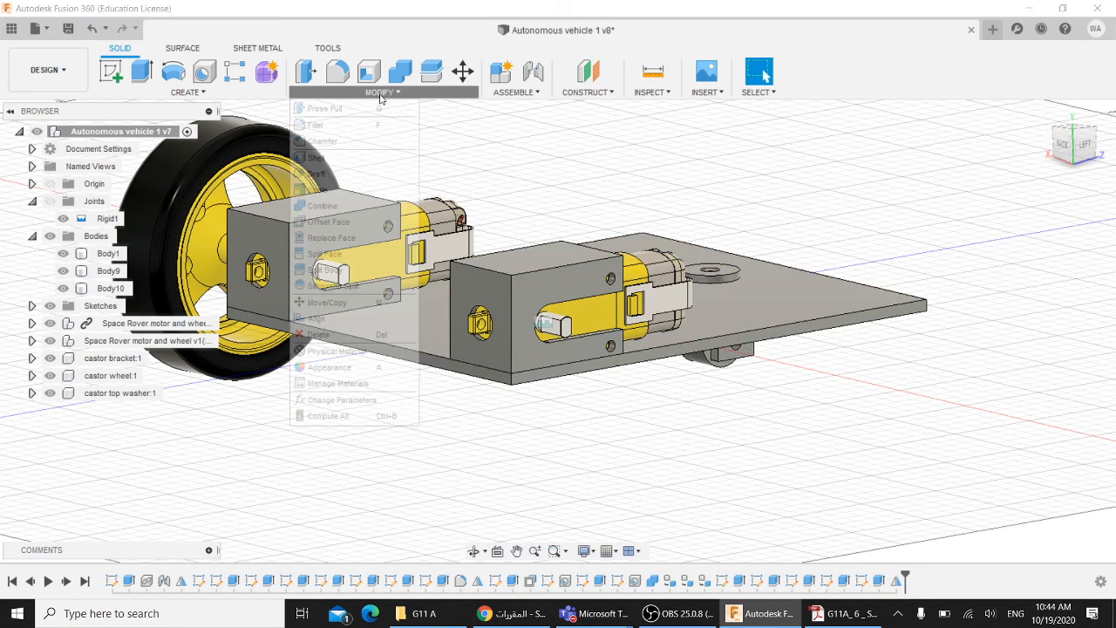
{"action": "left_click", "coordinate": [346, 209]}
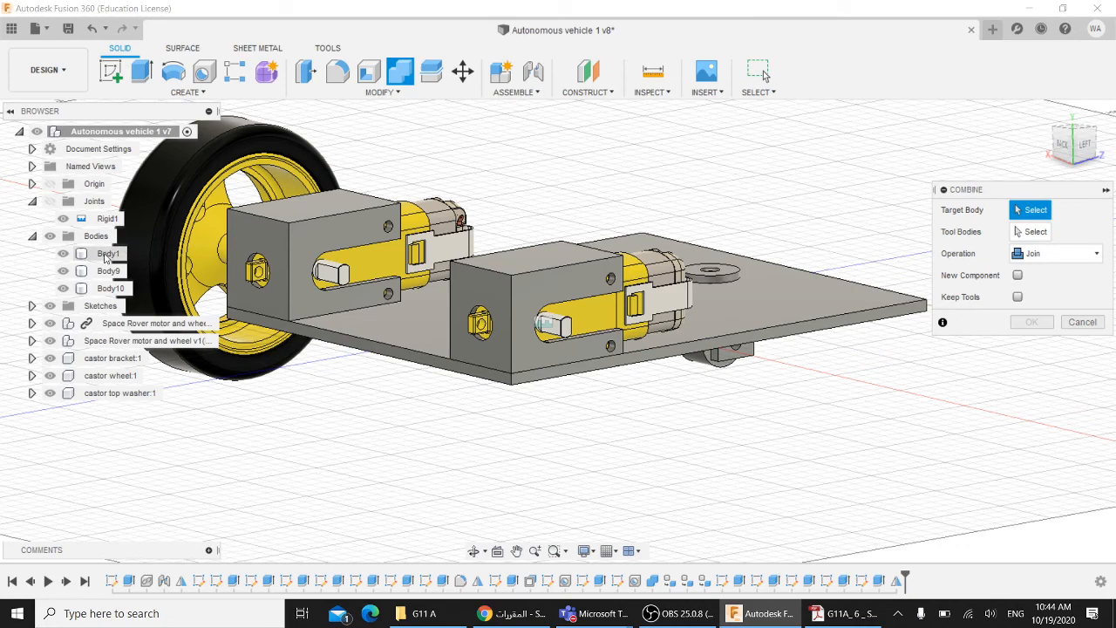
{"action": "left_click", "coordinate": [107, 254]}
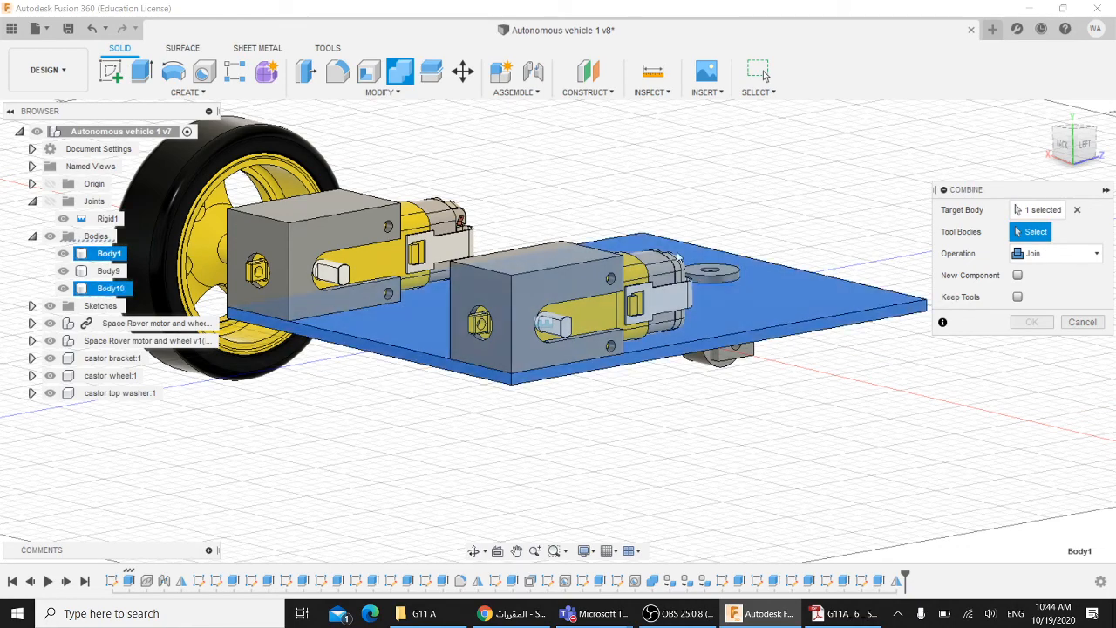
{"action": "left_click", "coordinate": [105, 272]}
{"action": "left_click", "coordinate": [107, 288]}
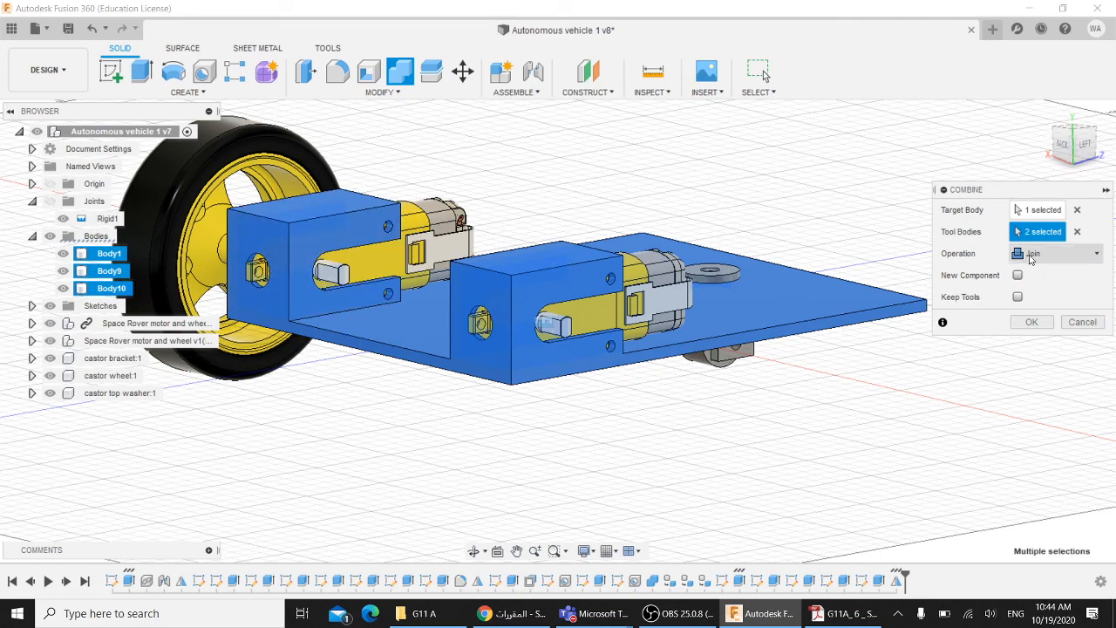
{"action": "left_click", "coordinate": [1031, 322]}
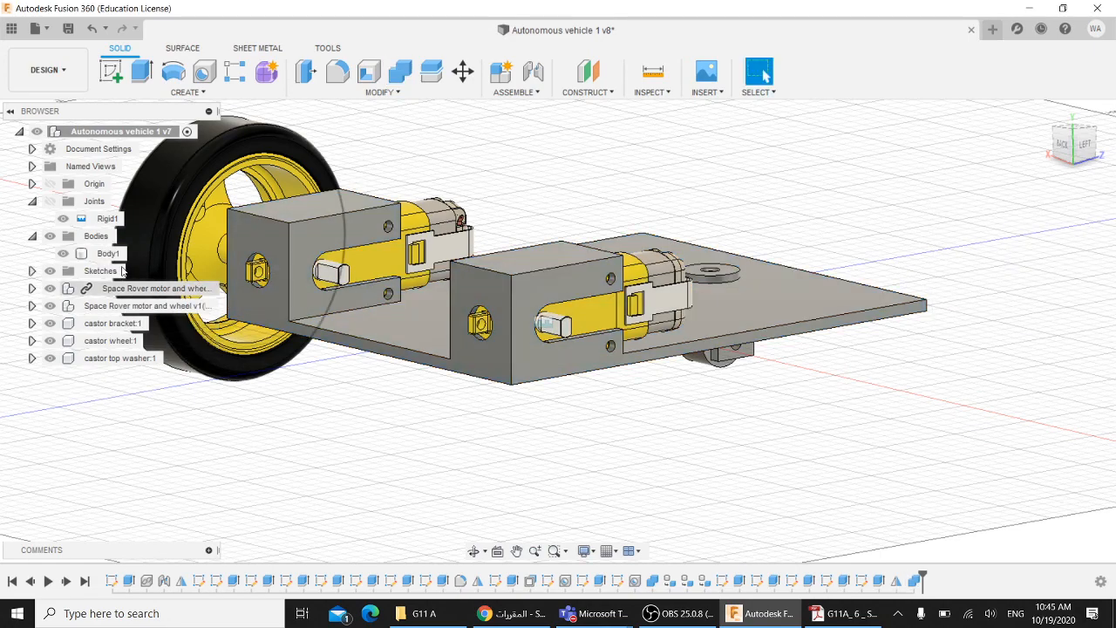
Rename the combined plate and motor mount body as Chassis
{"action": "left_click", "coordinate": [106, 253]}
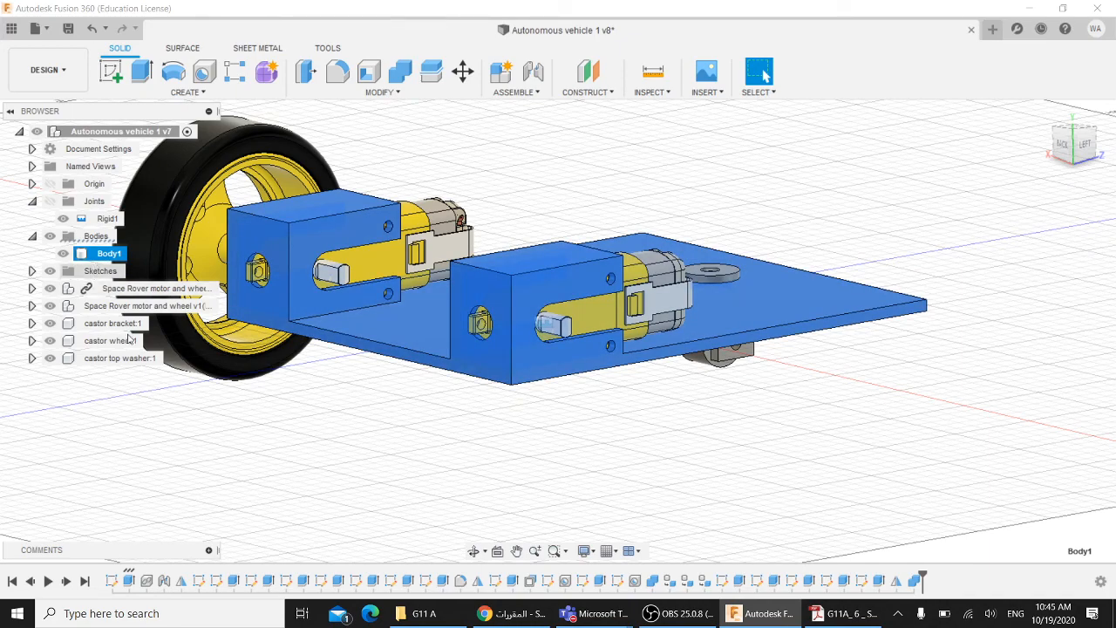
{"action": "middle_click_drag", "start_coordinate": [199, 421], "coordinate": [276, 433]}
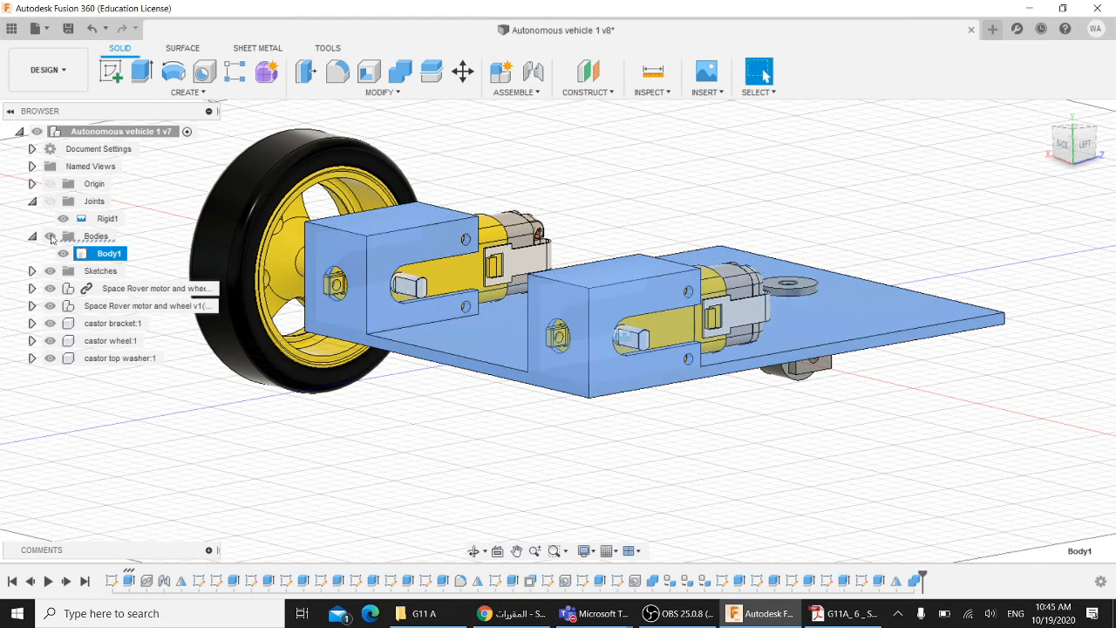
{"action": "left_click", "coordinate": [33, 238]}
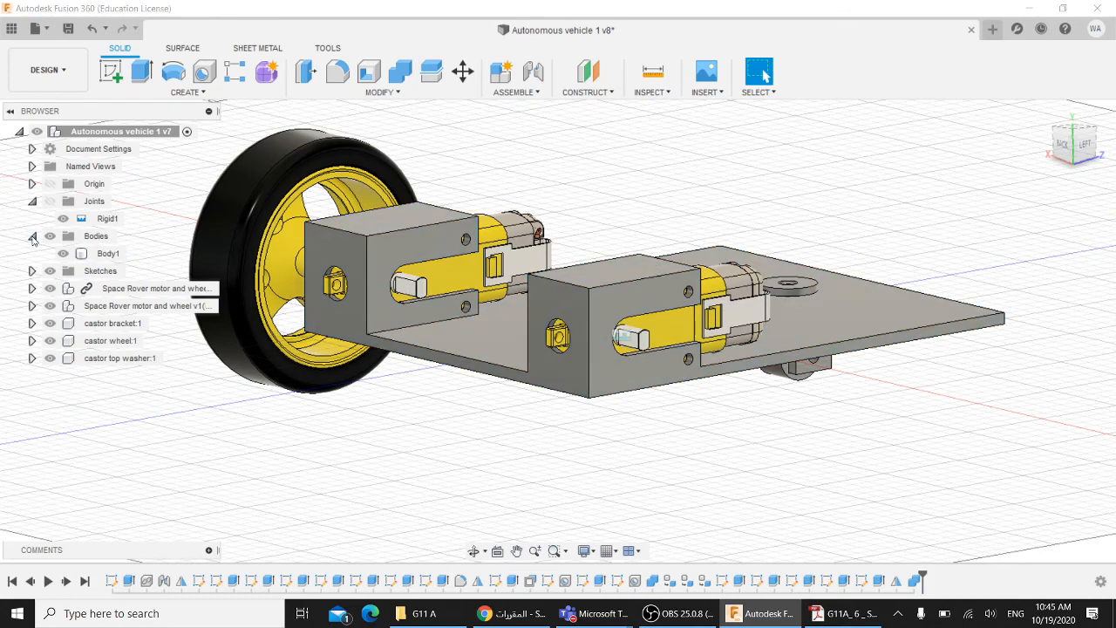
{"action": "left_click", "coordinate": [33, 238]}
{"action": "left_click", "coordinate": [33, 238]}
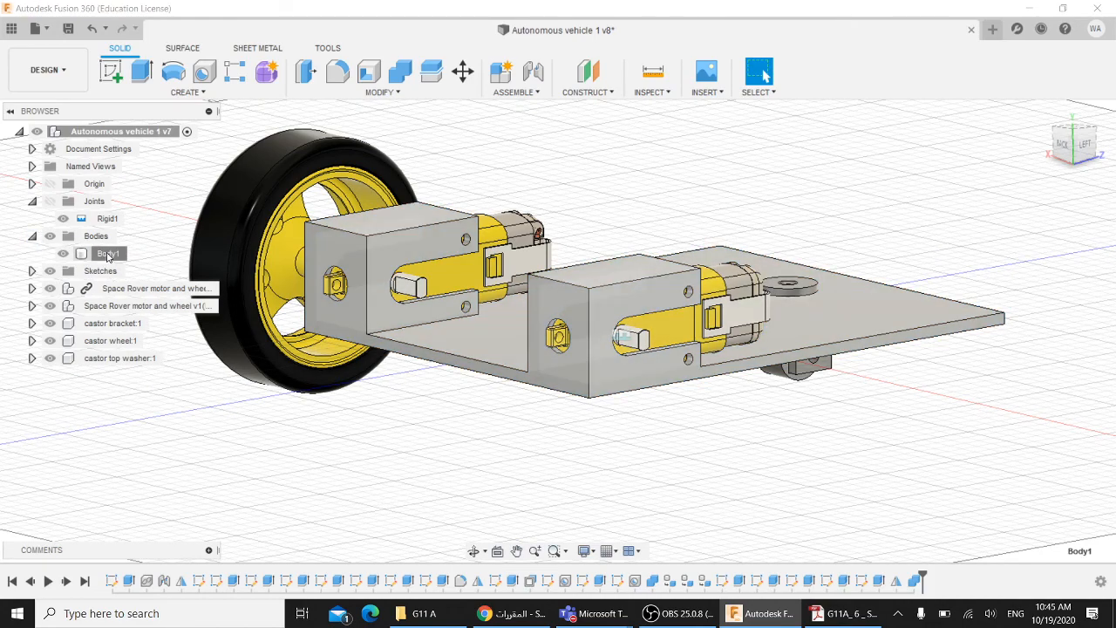
{"action": "left_click", "coordinate": [108, 253]}
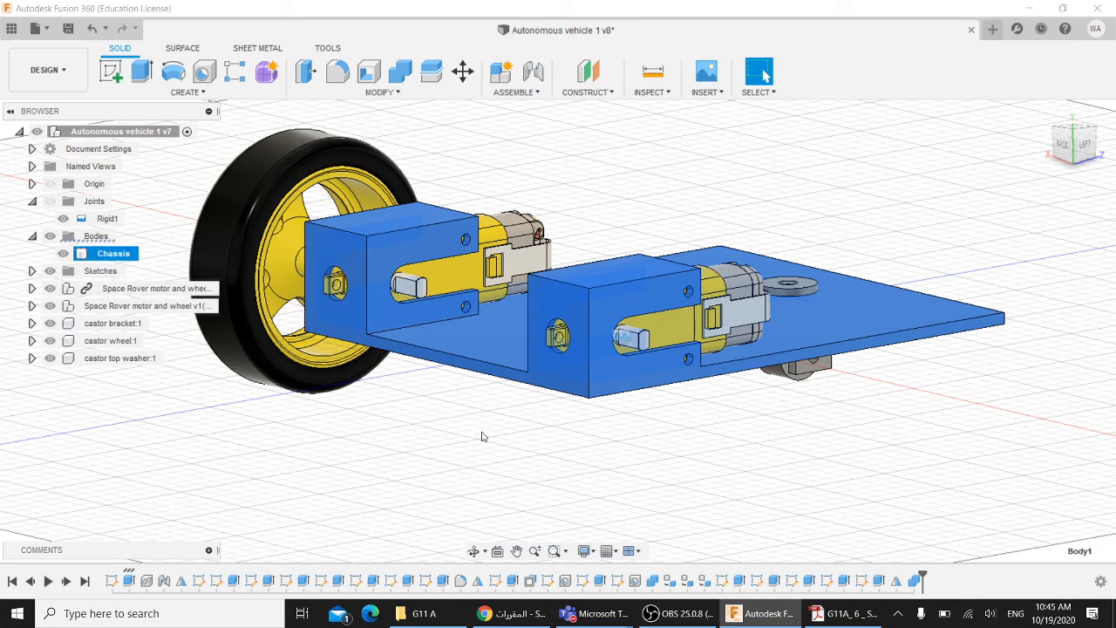
Inspect the joined chassis and the castor components from the side and underneath
{"action": "middle_click_drag", "start_coordinate": [476, 449], "coordinate": [421, 427], "text": "shift"}
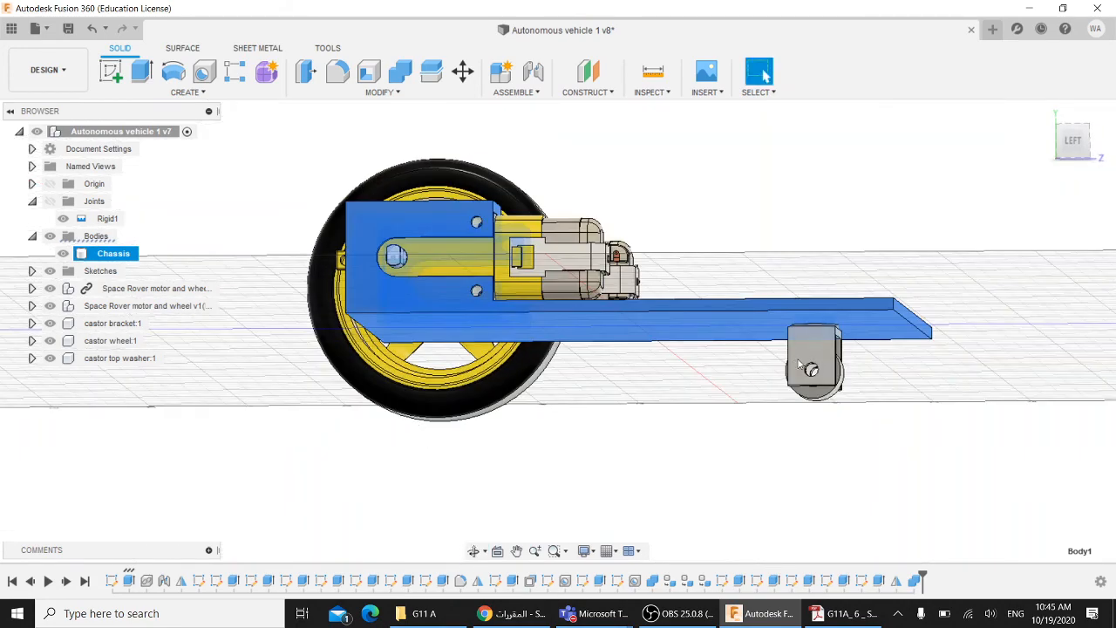
{"action": "middle_click_drag", "start_coordinate": [713, 383], "coordinate": [229, 326], "text": "shift"}
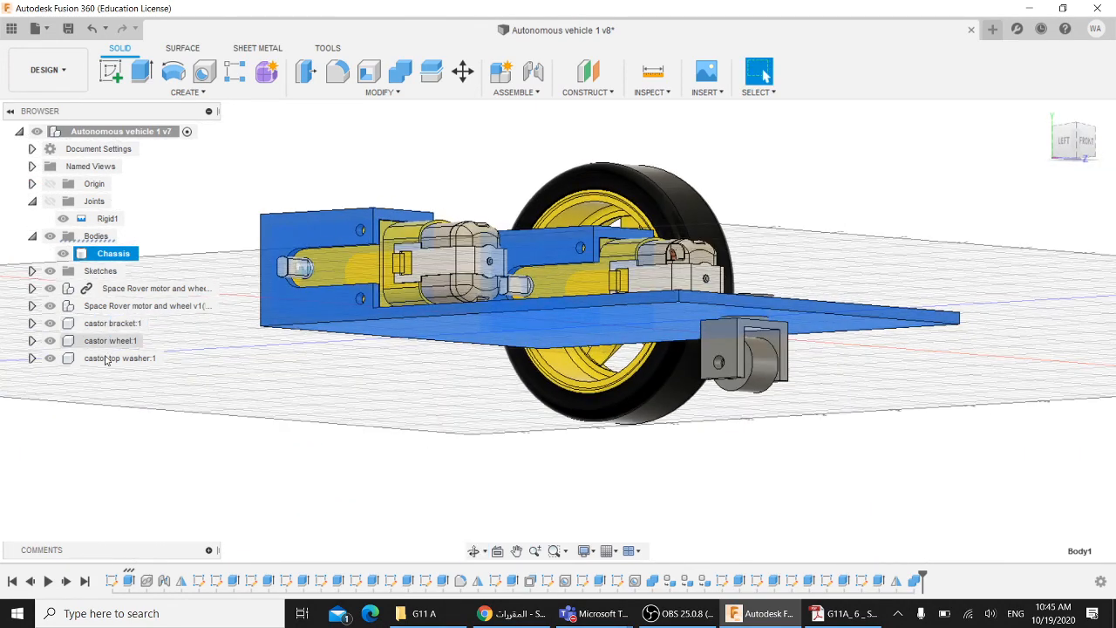
{"action": "left_click", "coordinate": [106, 328], "text": "ctrl"}
{"action": "left_click_drag", "start_coordinate": [104, 360], "coordinate": [254, 380]}
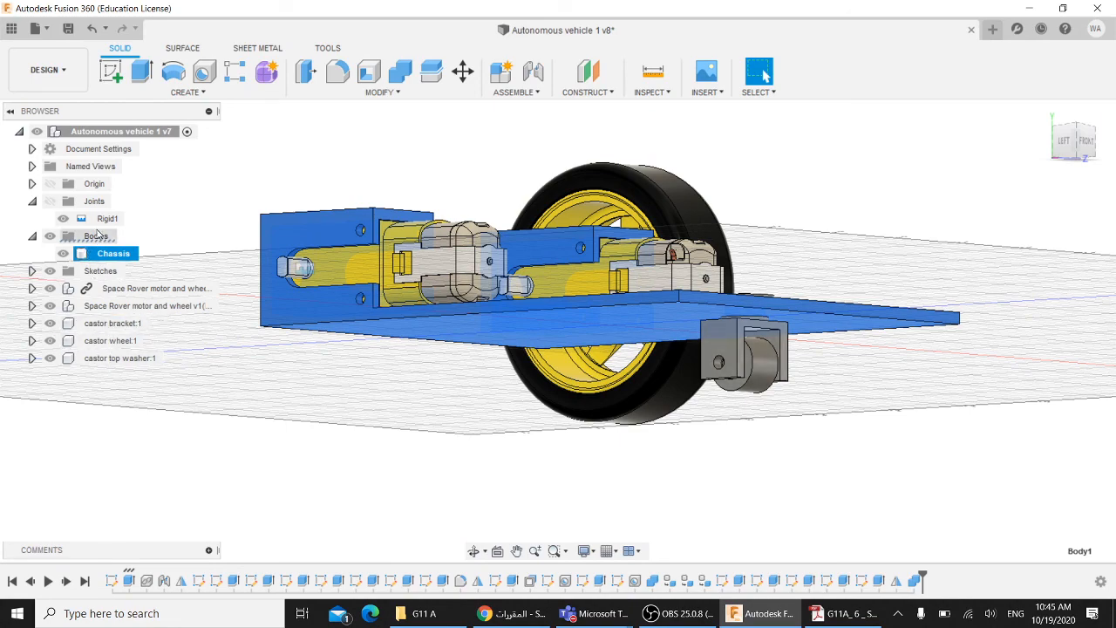
{"action": "middle_click_drag", "start_coordinate": [409, 374], "coordinate": [450, 435], "text": "shift"}
{"action": "left_click", "coordinate": [403, 436]}
Switch to the PDF textbook in Adobe Reader and review pages 52 to 55 on motor mount holes, copying mounts and upright mounting
{"action": "left_click", "coordinate": [838, 612]}
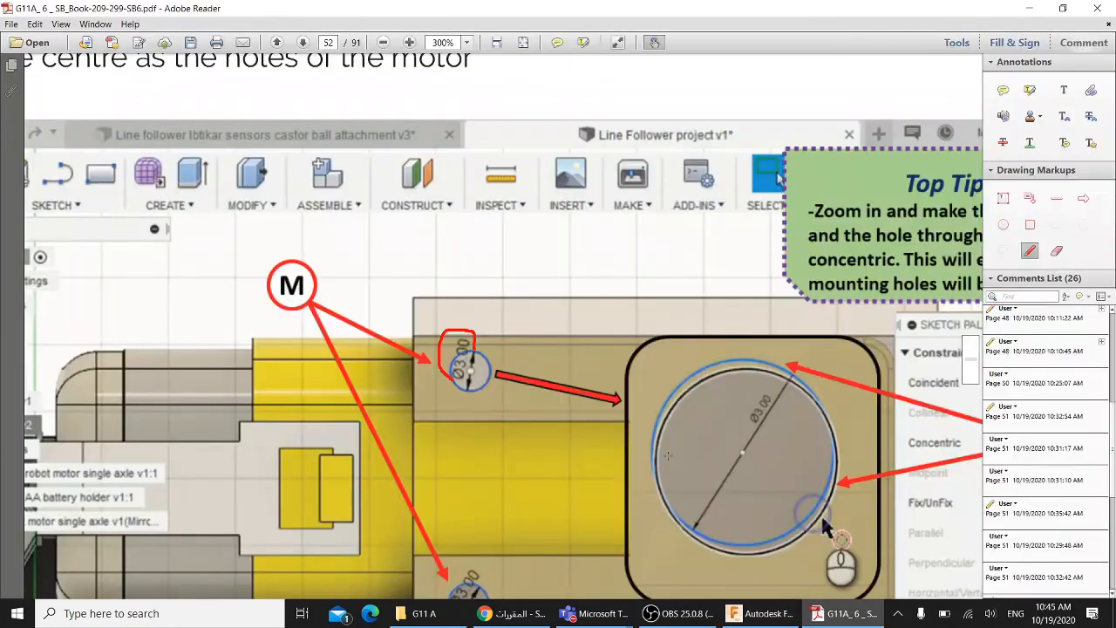
{"action": "scroll", "coordinate": [596, 390], "scroll_direction": "down", "scroll_amount": 3}
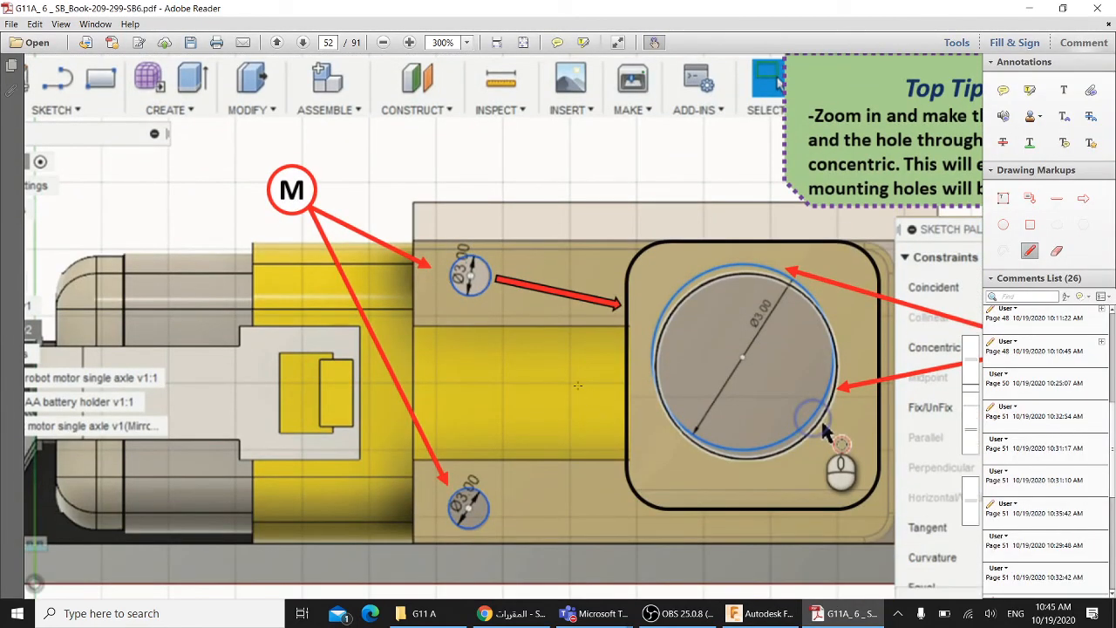
{"action": "scroll", "coordinate": [576, 380], "scroll_direction": "down", "scroll_amount": 3, "text": "ctrl"}
{"action": "scroll", "coordinate": [519, 375], "scroll_direction": "down", "scroll_amount": 10}
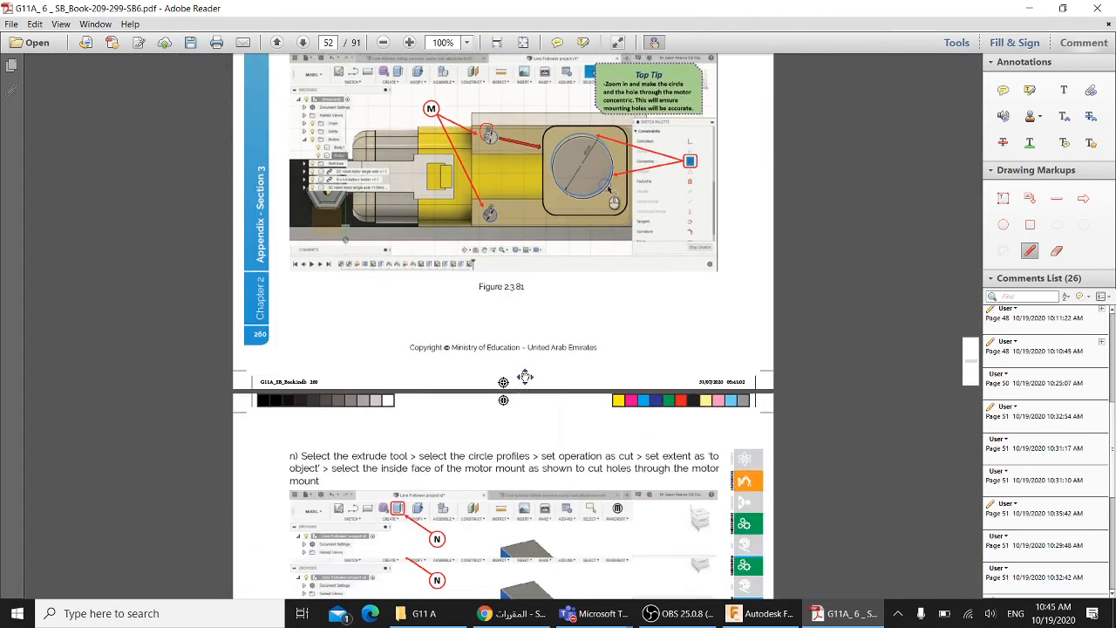
{"action": "scroll", "coordinate": [518, 375], "scroll_direction": "down", "scroll_amount": 12}
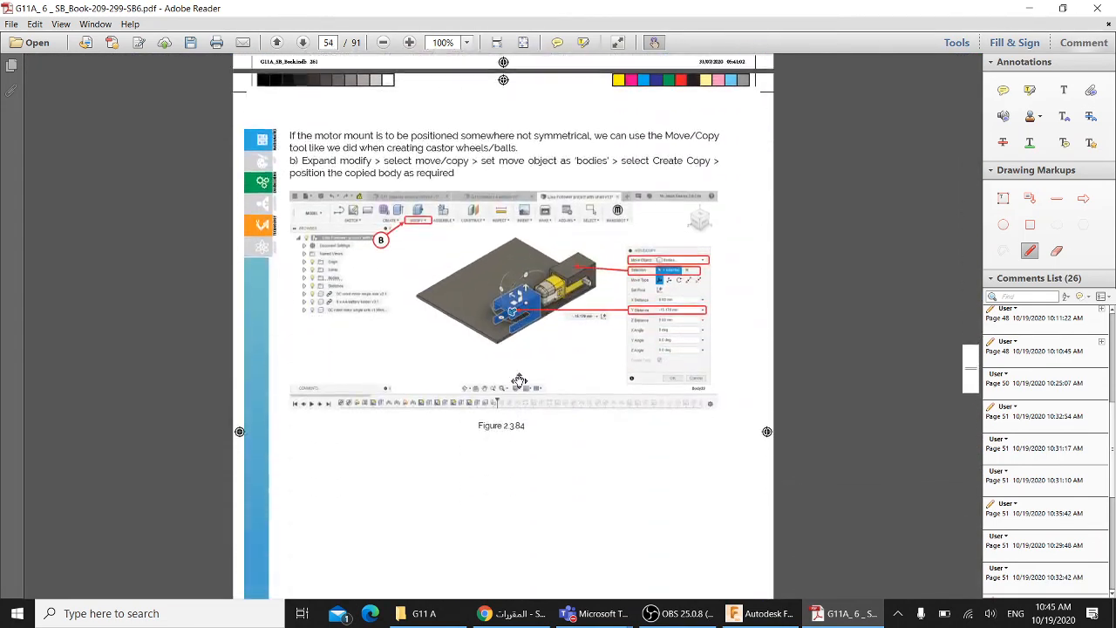
{"action": "scroll", "coordinate": [526, 386], "scroll_direction": "down", "scroll_amount": 5}
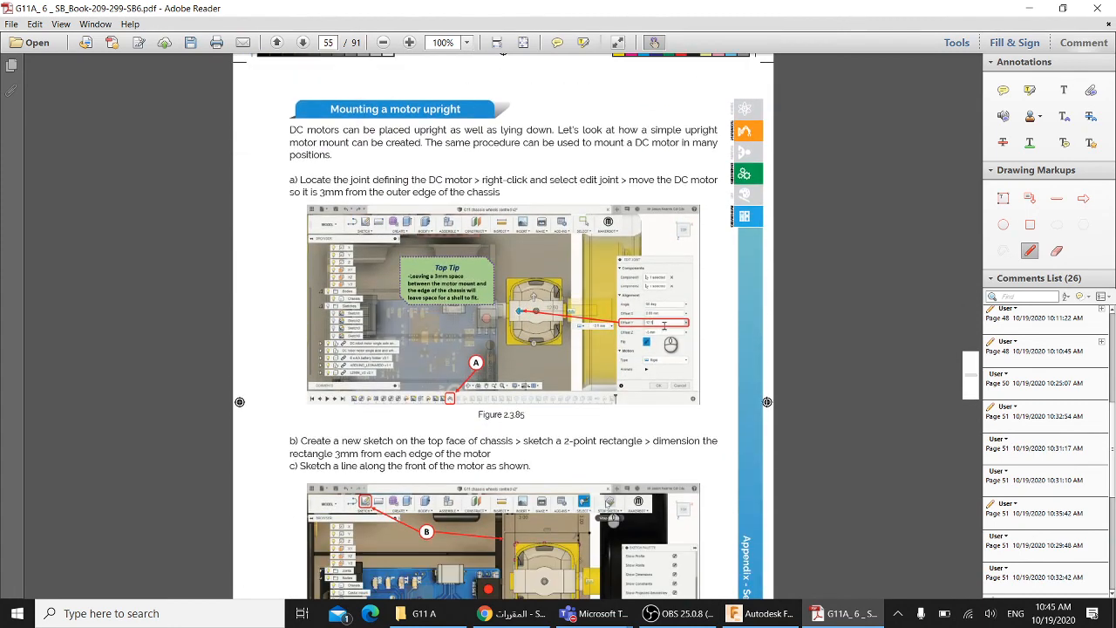
{"action": "scroll", "coordinate": [525, 348], "scroll_direction": "up", "scroll_amount": 2}
{"action": "scroll", "coordinate": [593, 384], "scroll_direction": "up", "scroll_amount": 8}
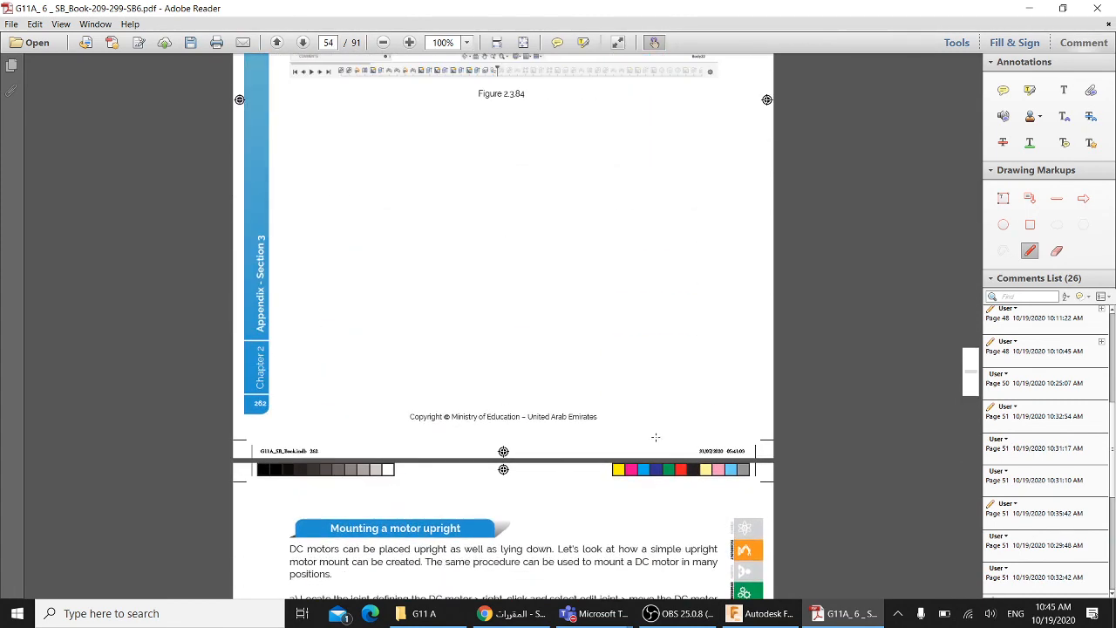
{"action": "left_click", "coordinate": [680, 613]}
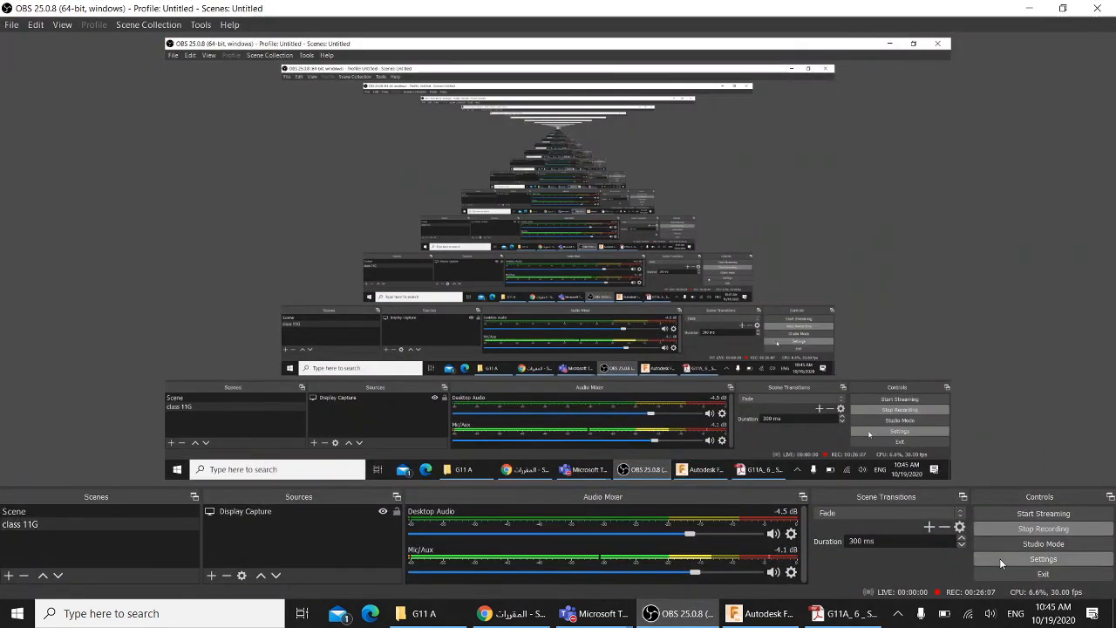